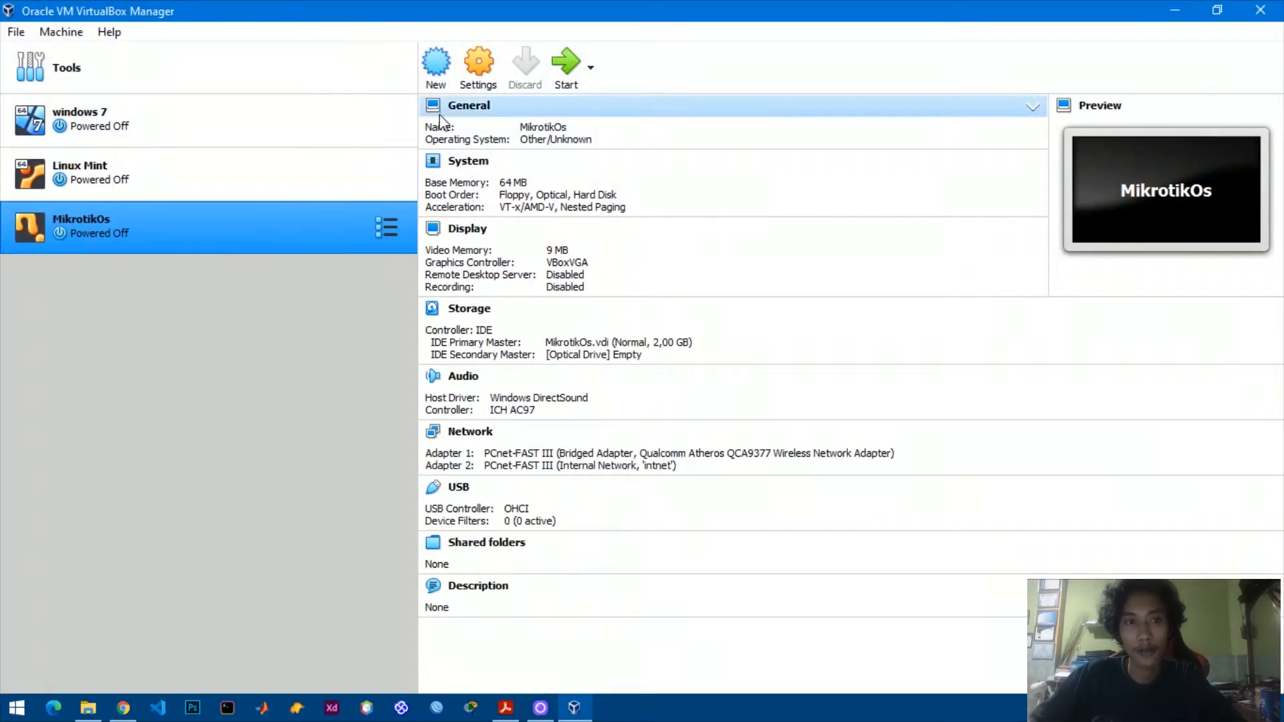
Create a VM named Mikrotik with 64 MB RAM and a new 2,00 GB VDI hard disk.
left_click(447, 81)
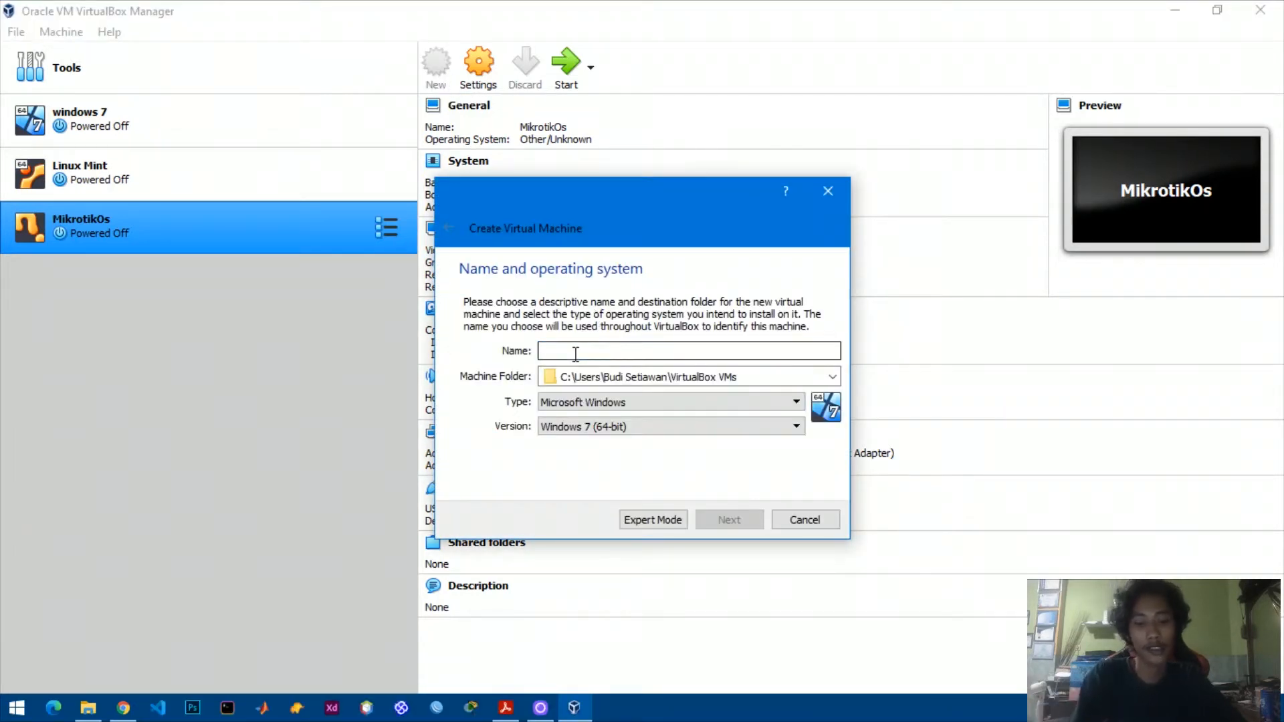
type("Mikrotik")
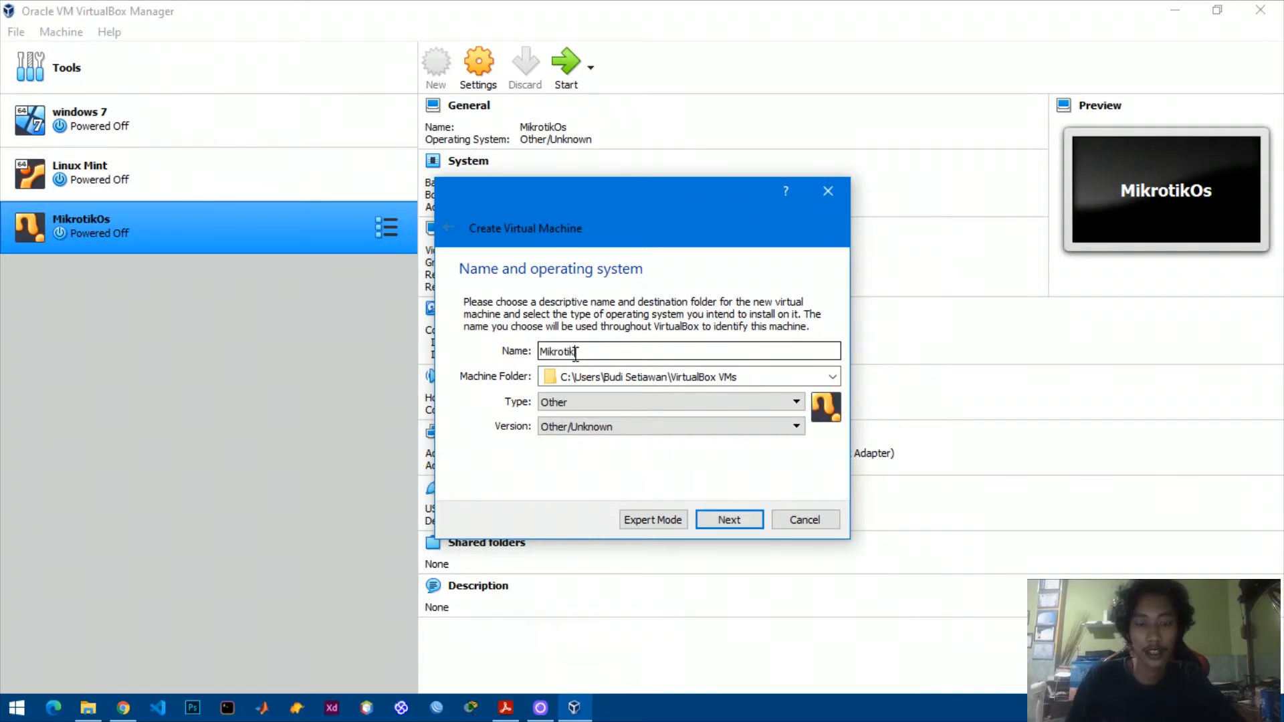
left_click(729, 521)
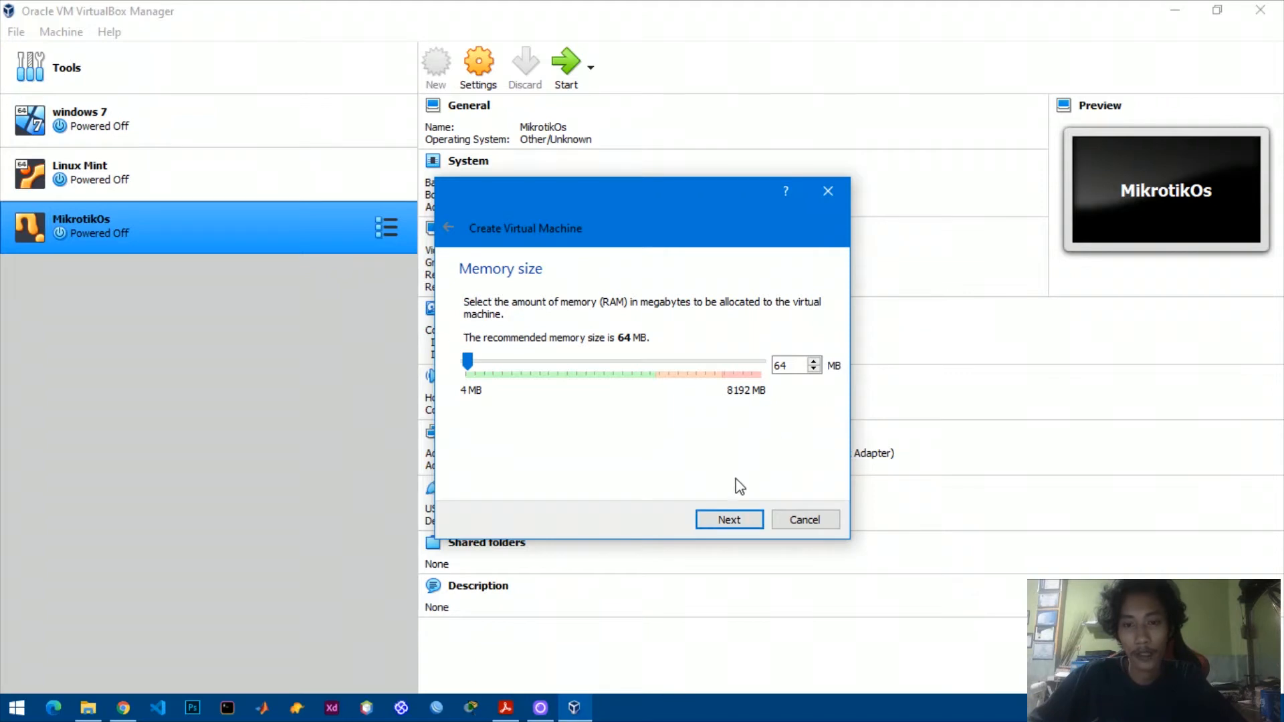
left_click(730, 520)
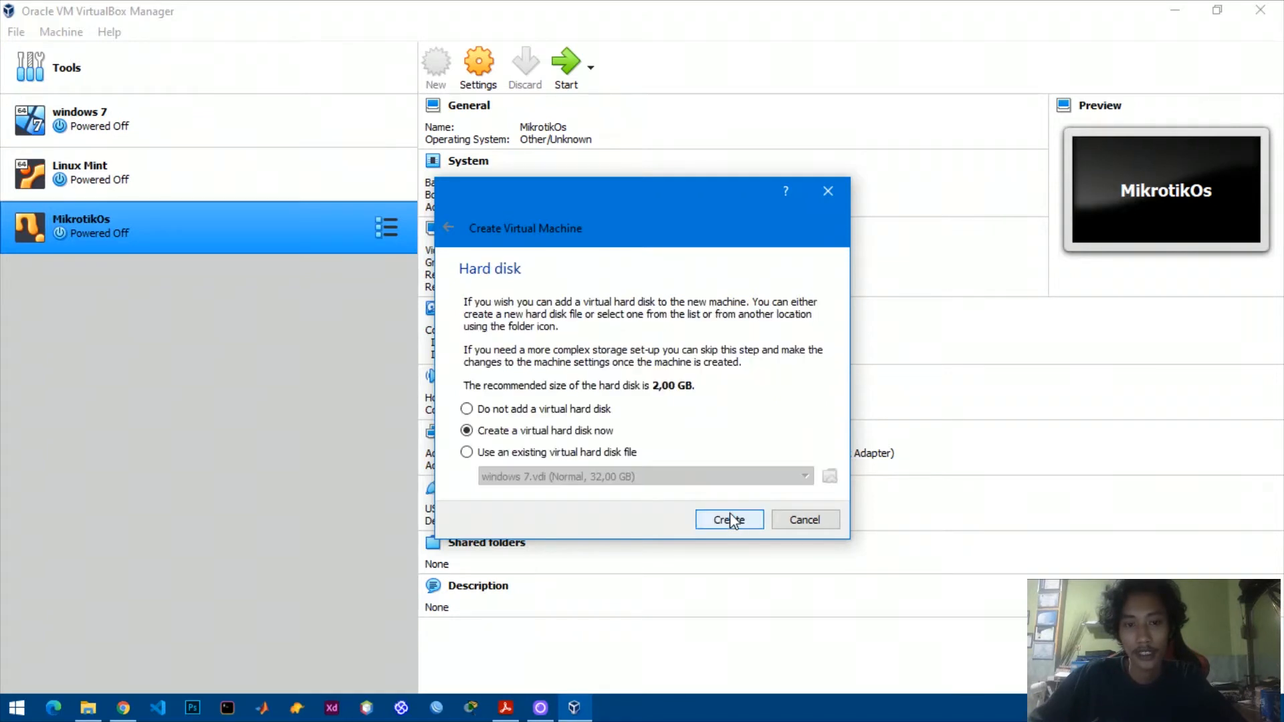
left_click(729, 519)
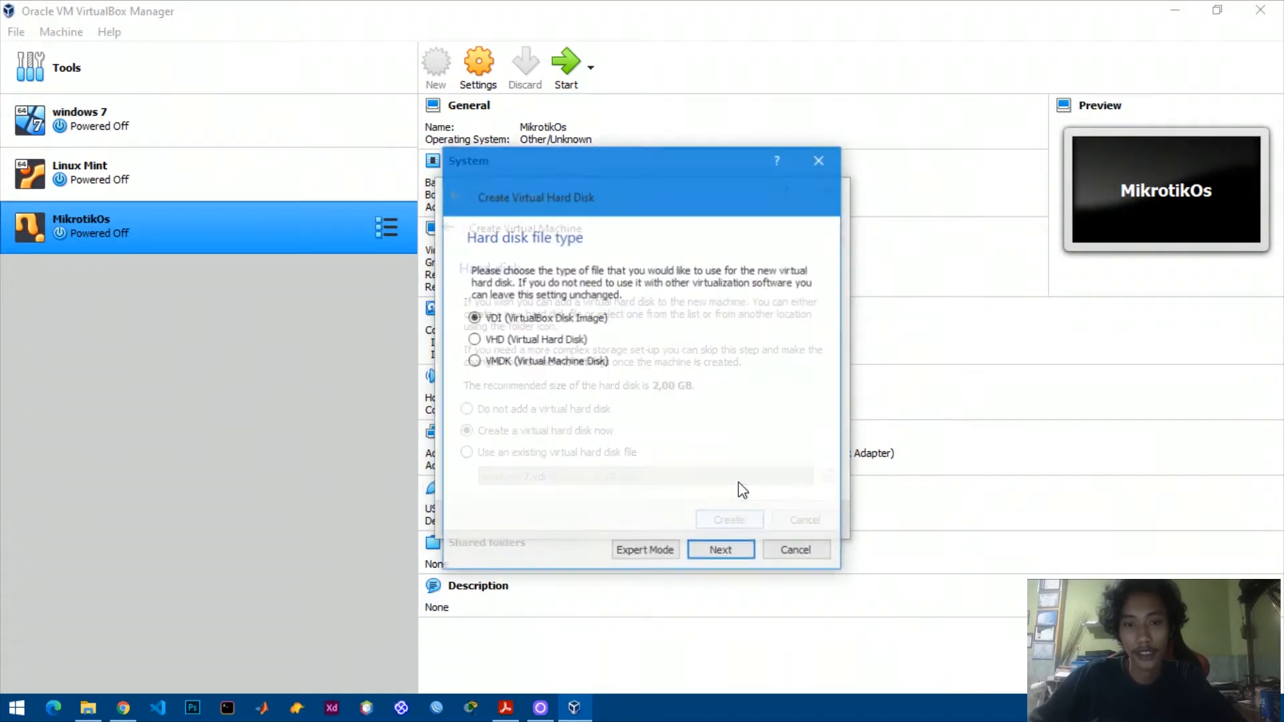
left_click(721, 551)
left_click(720, 553)
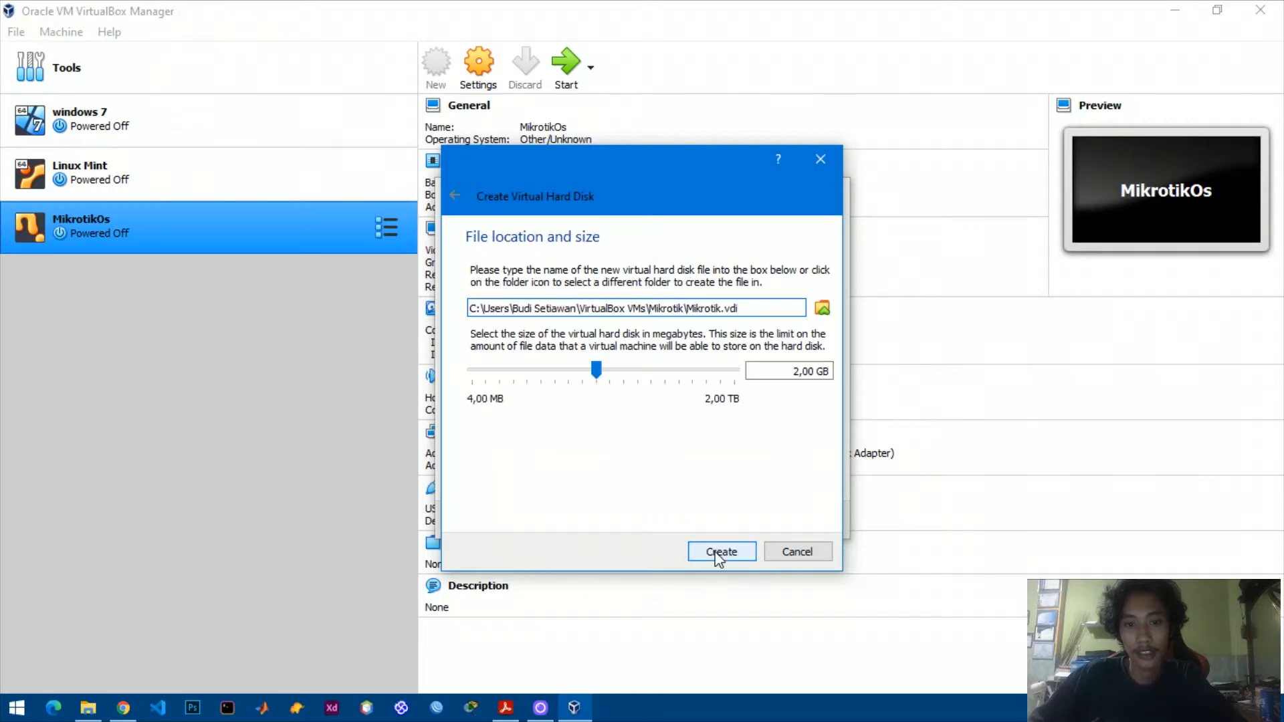
left_click(719, 553)
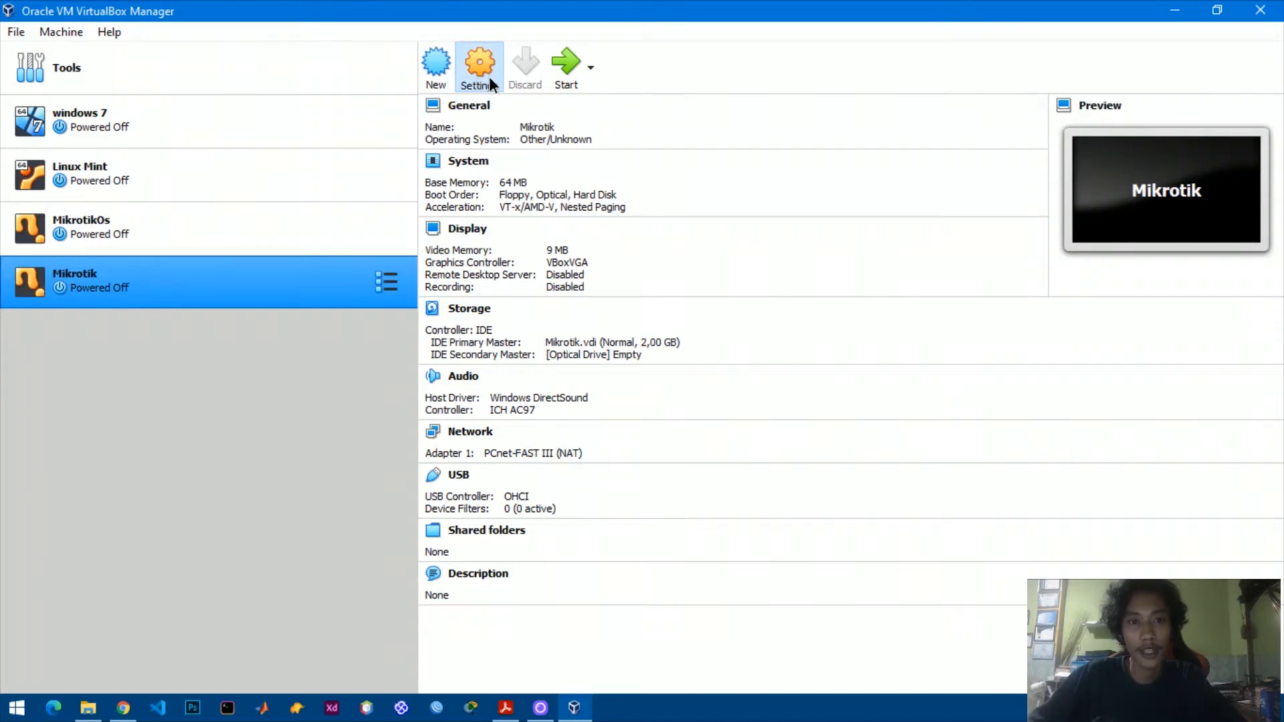
Set the Mikrotik VM's Adapter 1 to Bridged Adapter with promiscuous mode Allow All.
left_click(489, 77)
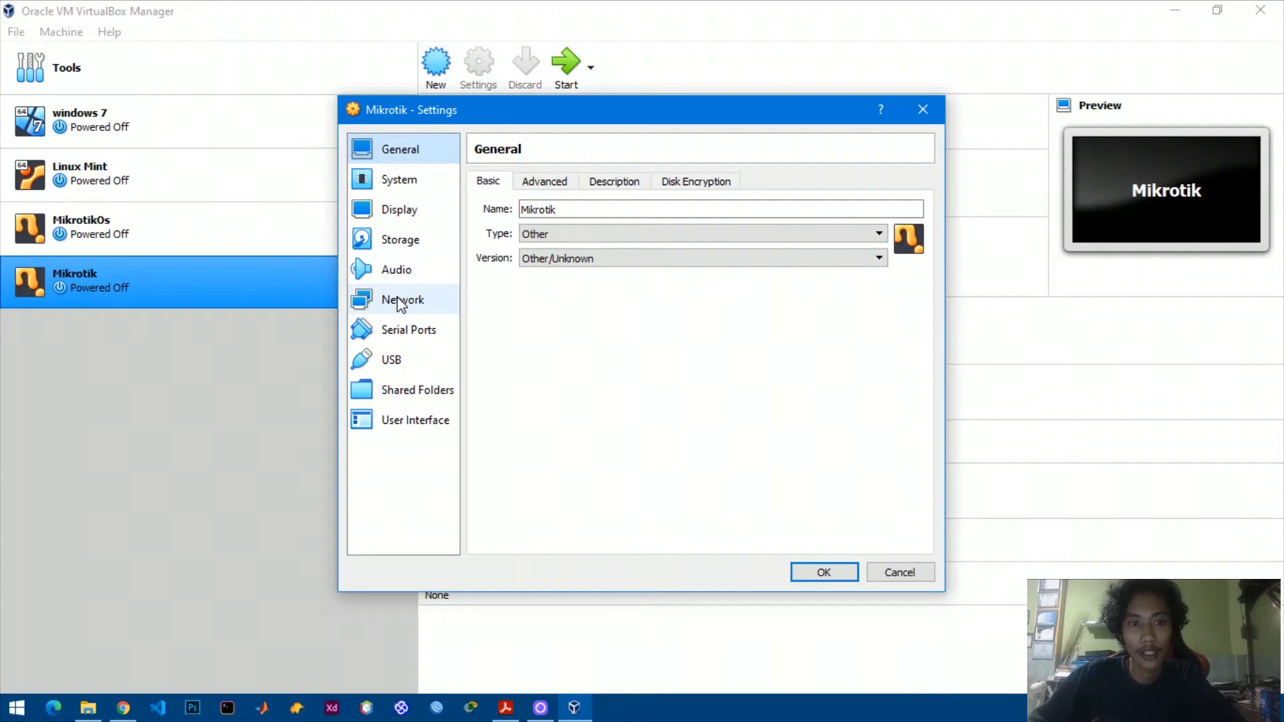
left_click(401, 302)
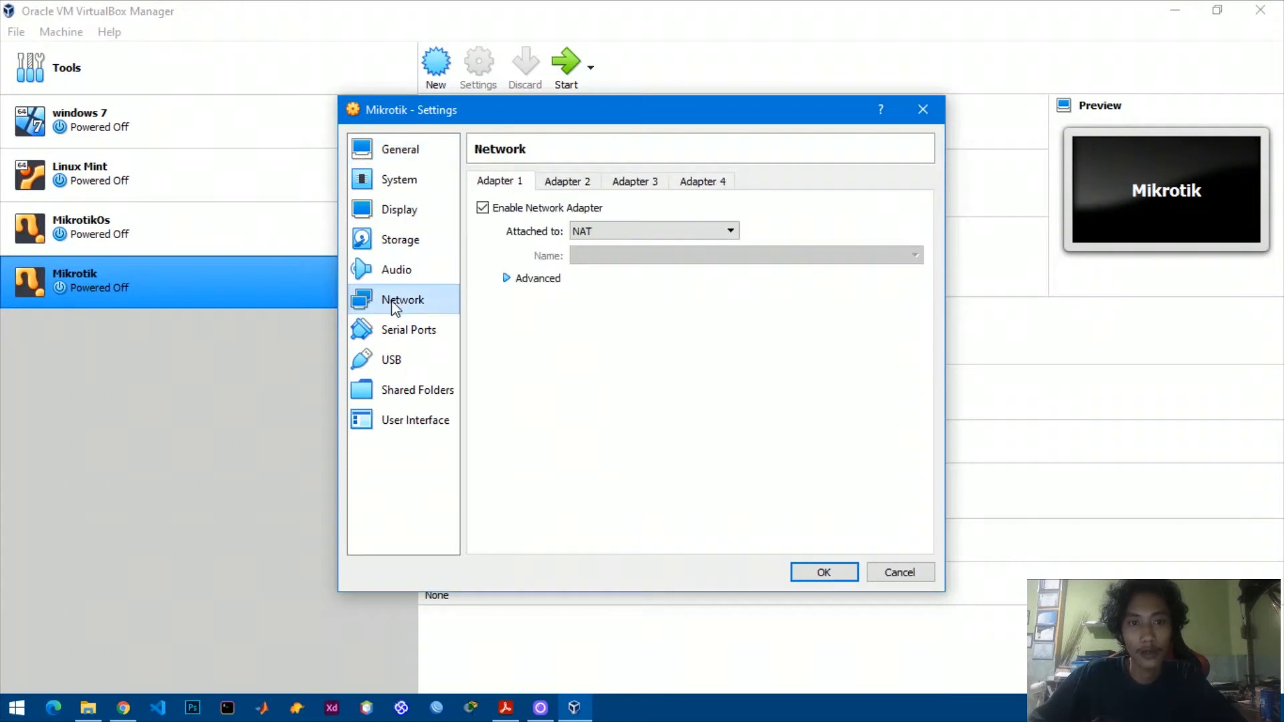
left_click(602, 232)
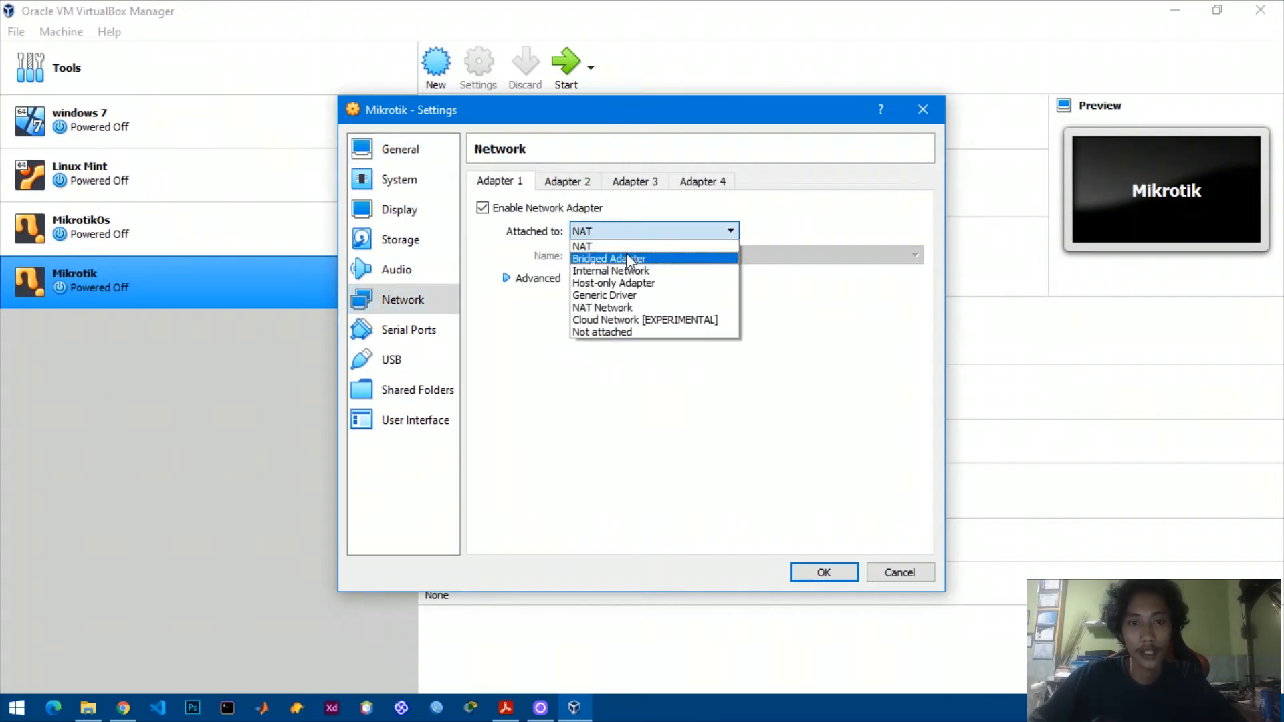
left_click(646, 261)
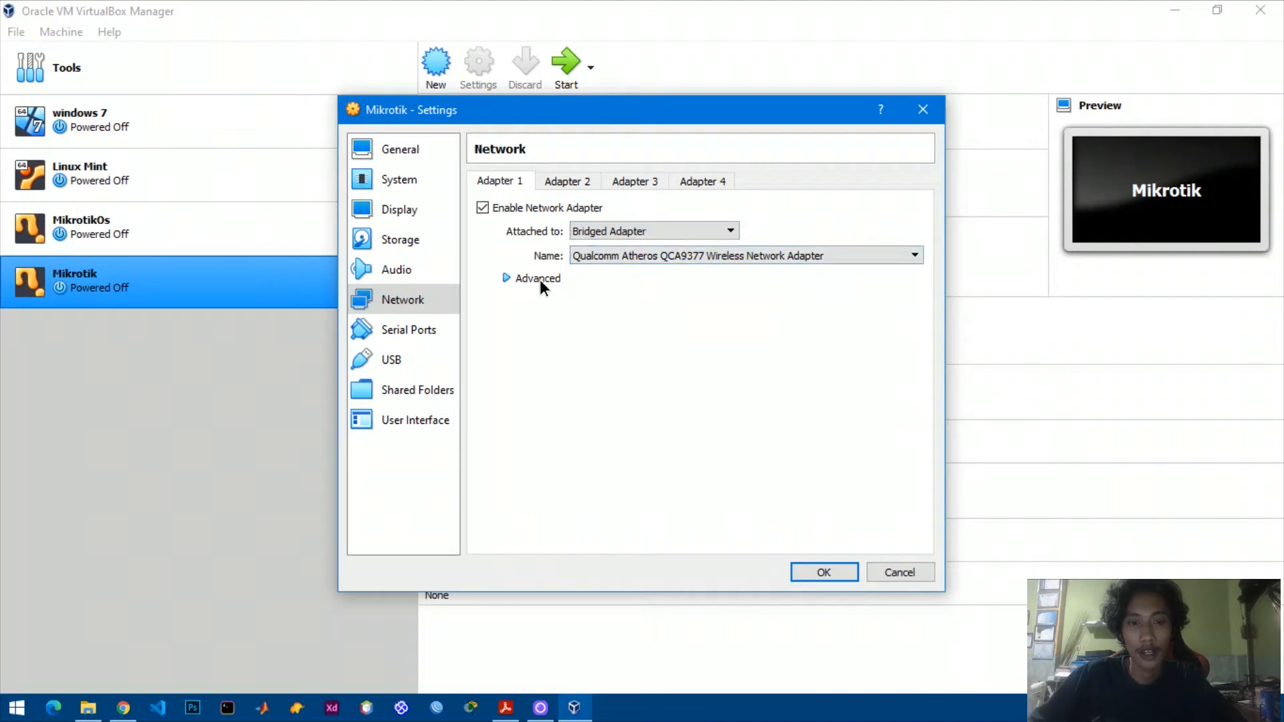
left_click(540, 280)
left_click(650, 324)
left_click(616, 367)
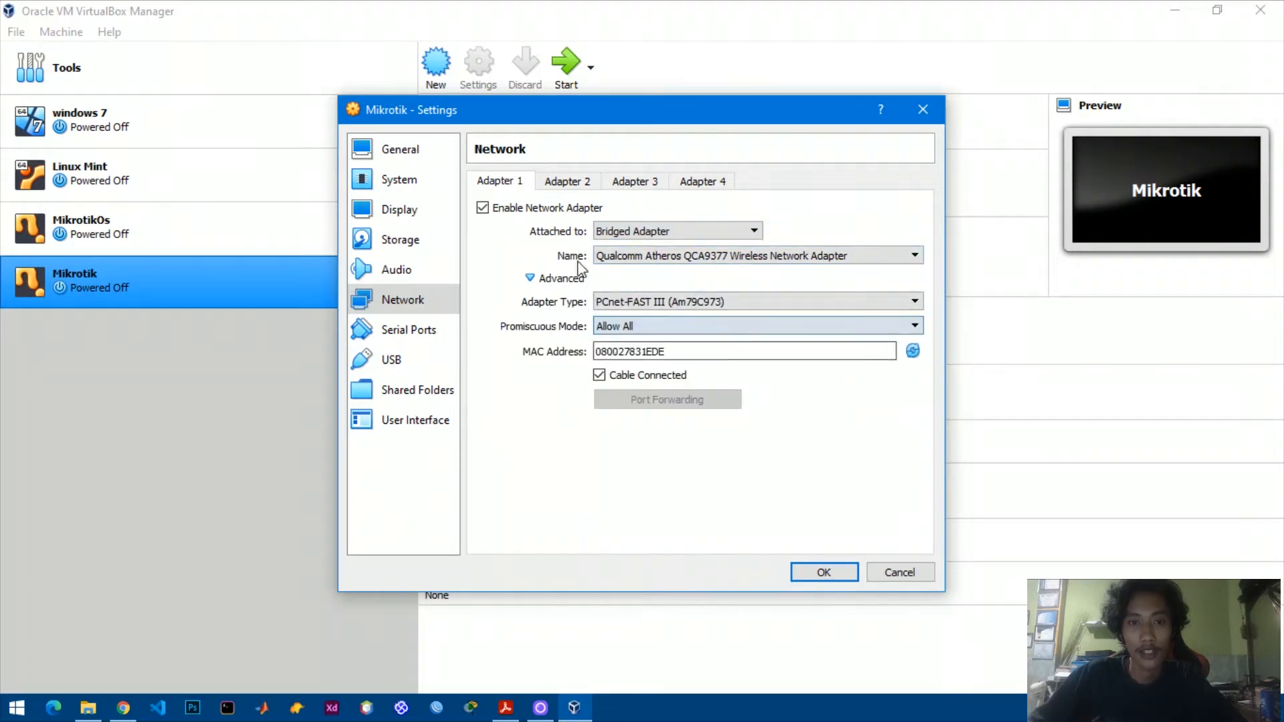
Enable Adapter 2 on Internal Network intnet with promiscuous mode Allow All, and save.
left_click(567, 182)
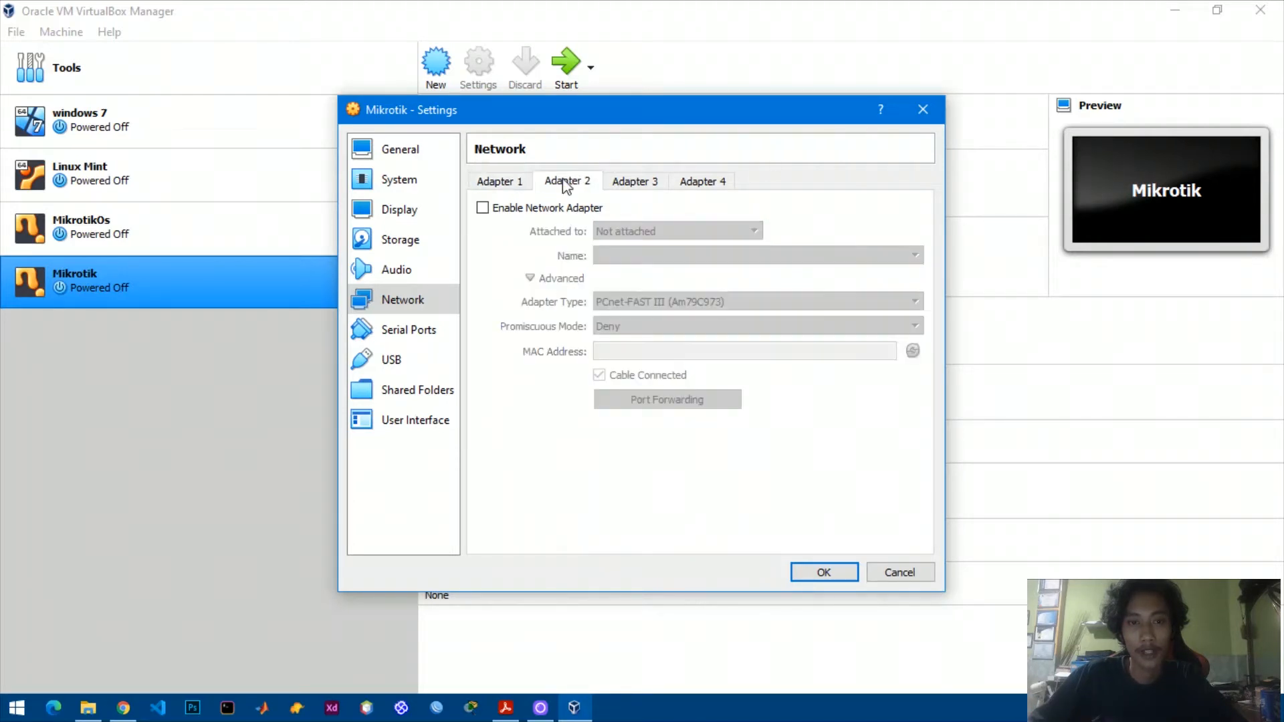
left_click(531, 209)
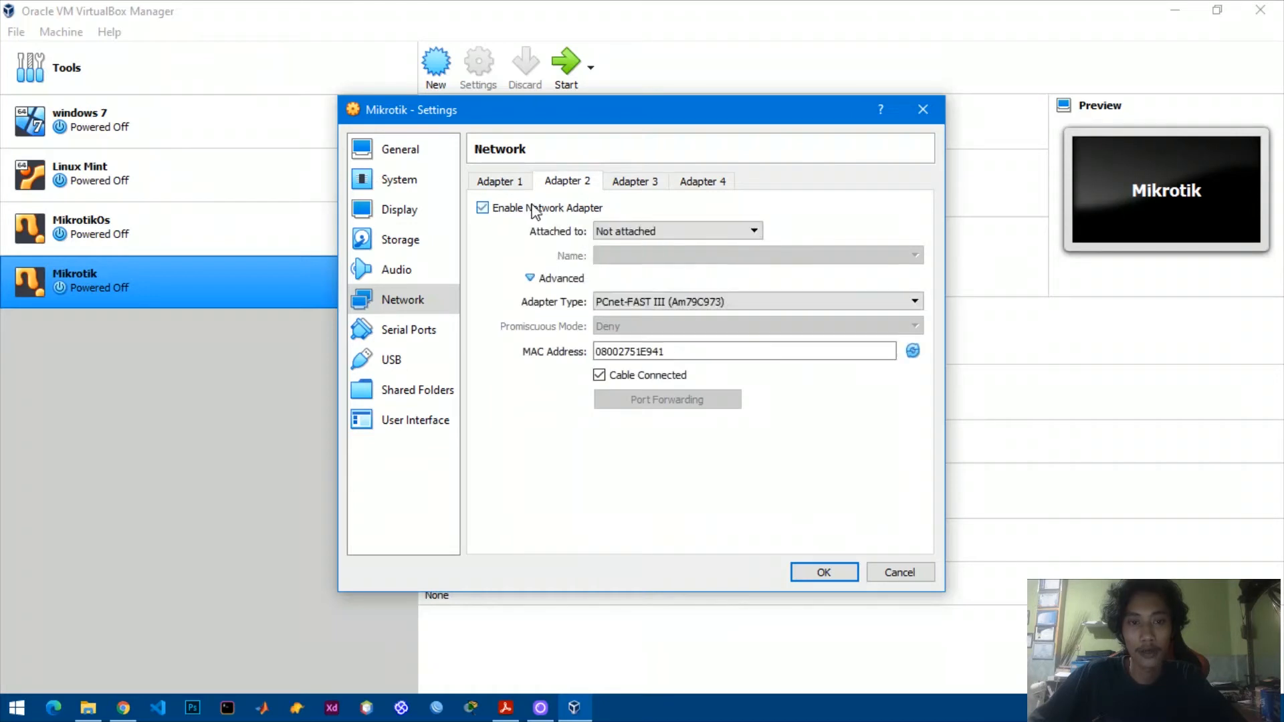
left_click(623, 232)
left_click(640, 277)
left_click(632, 327)
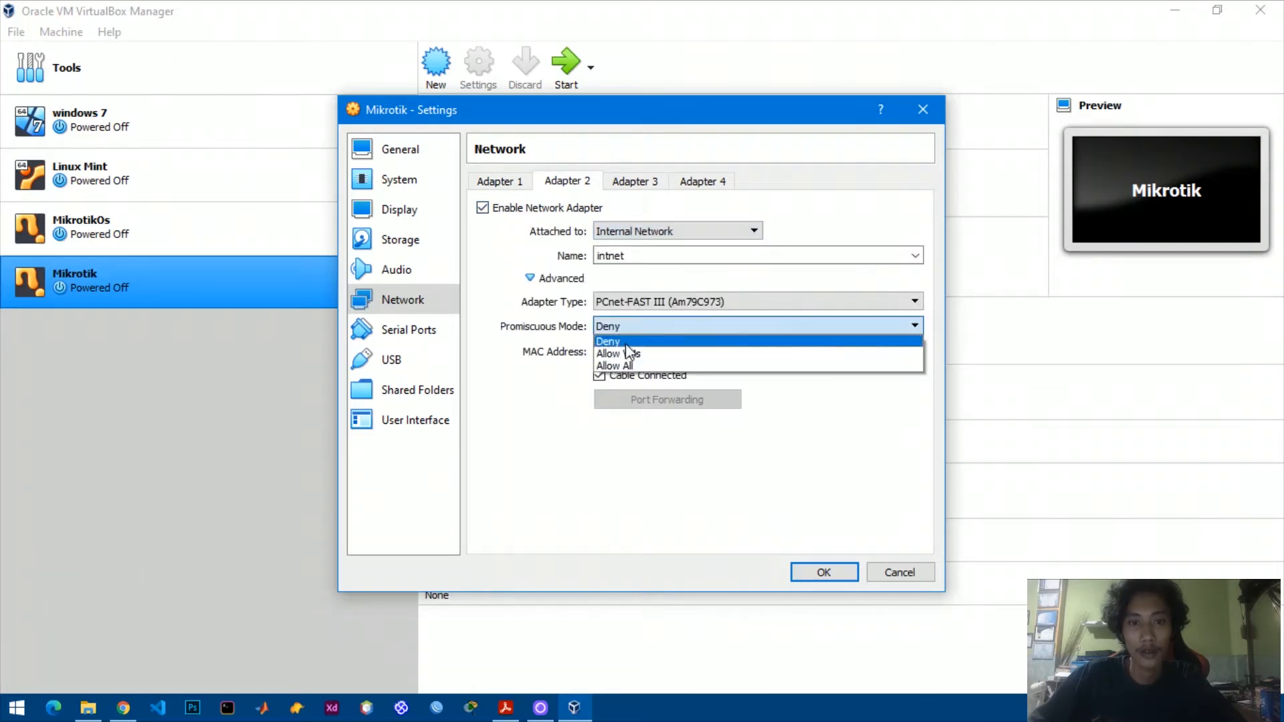
left_click(610, 366)
left_click(824, 573)
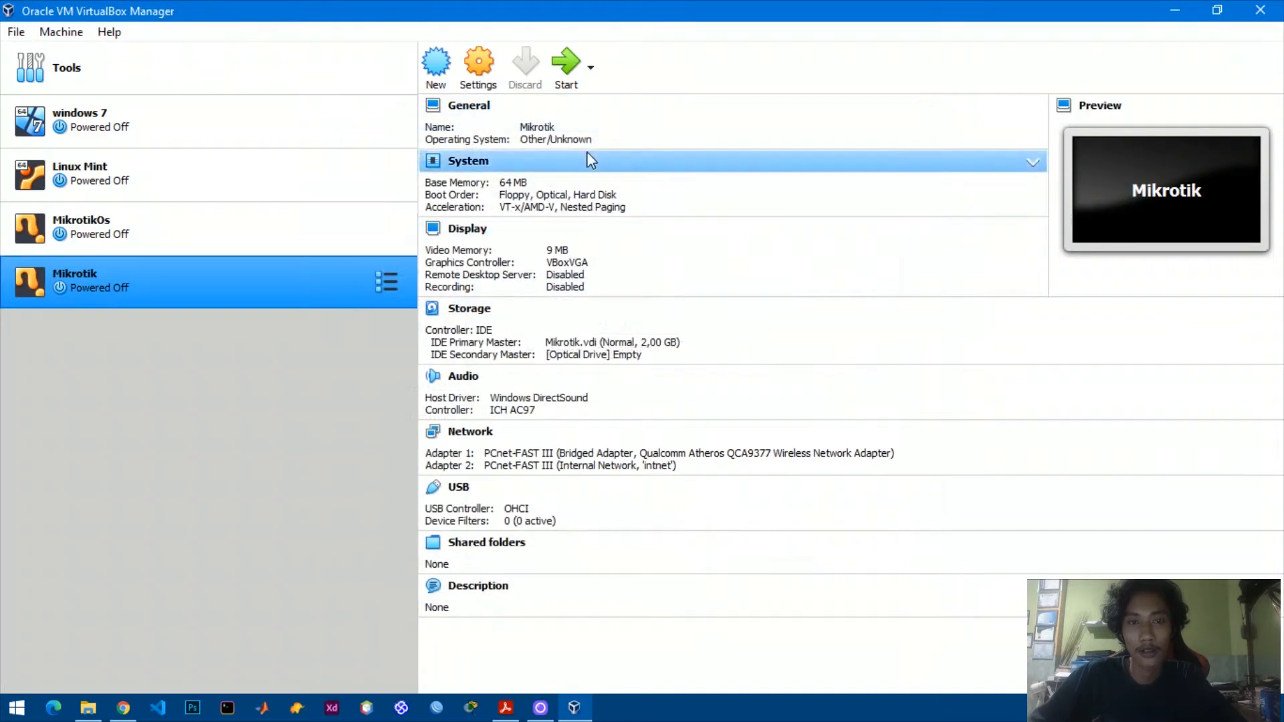
Start the Mikrotik VM with mikrotik-6.46.7.iso selected as its start-up disk.
left_click(572, 75)
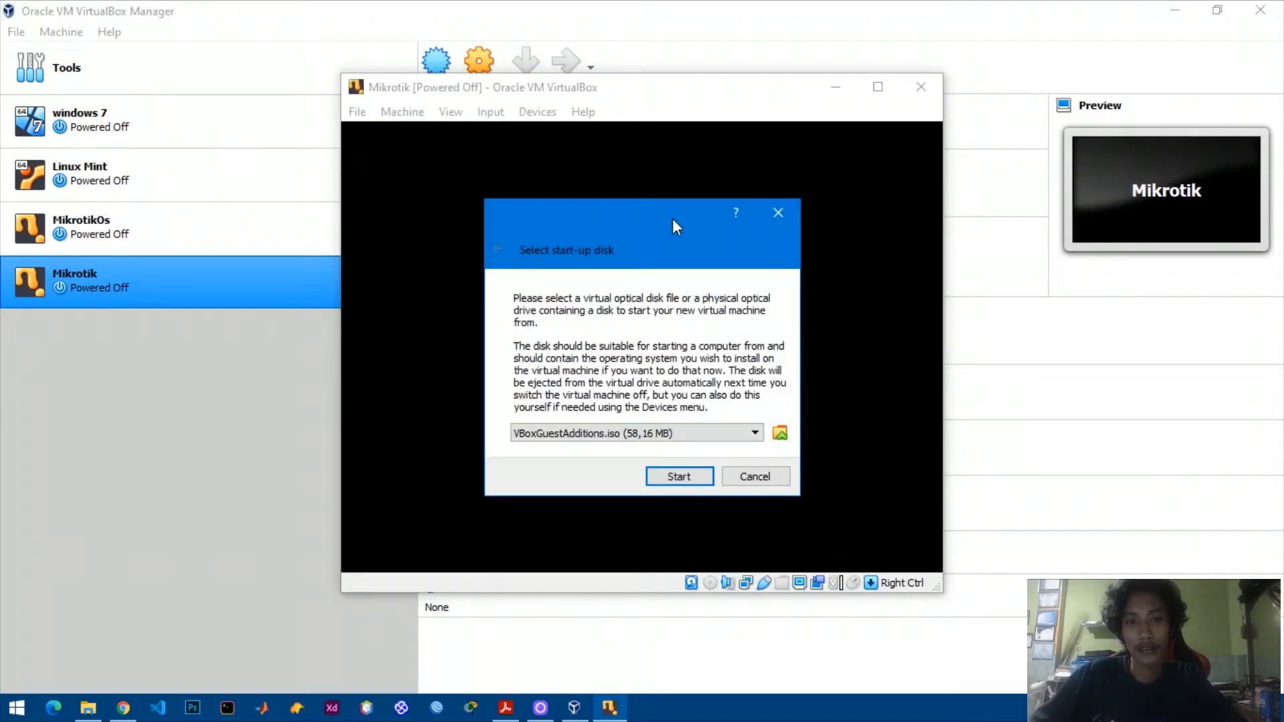
left_click_drag(673, 218, 679, 201)
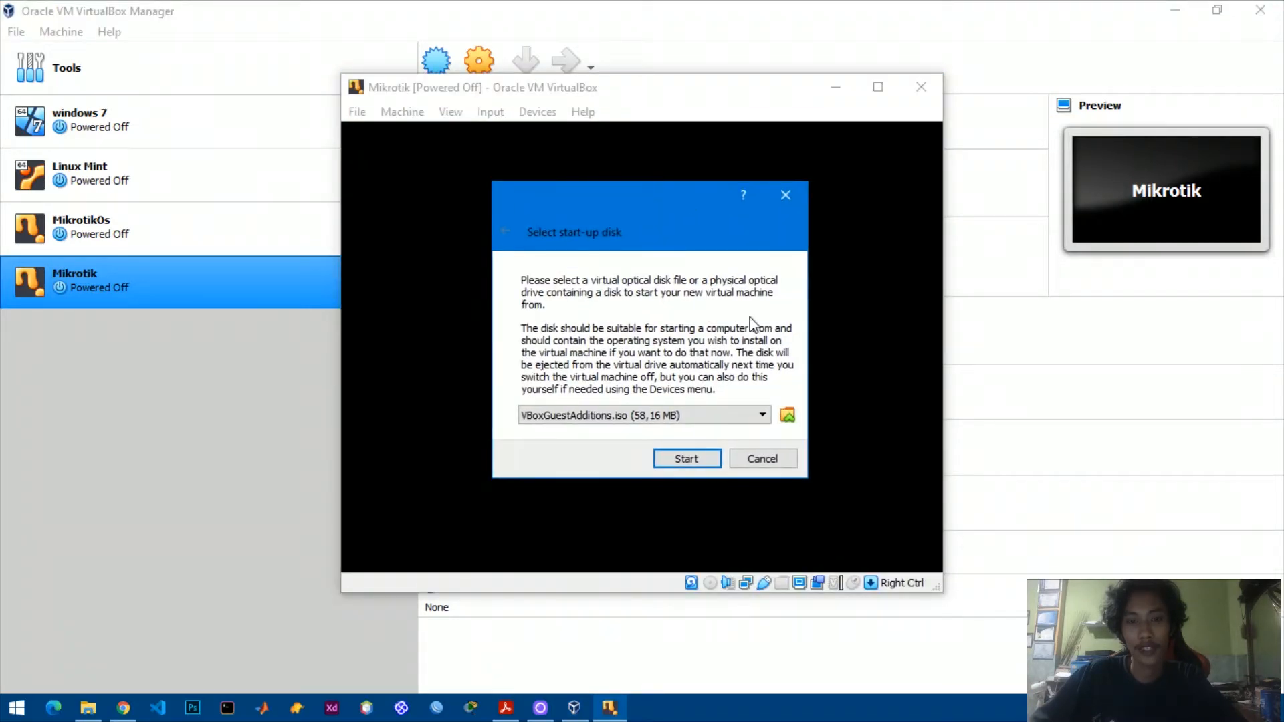
left_click(790, 415)
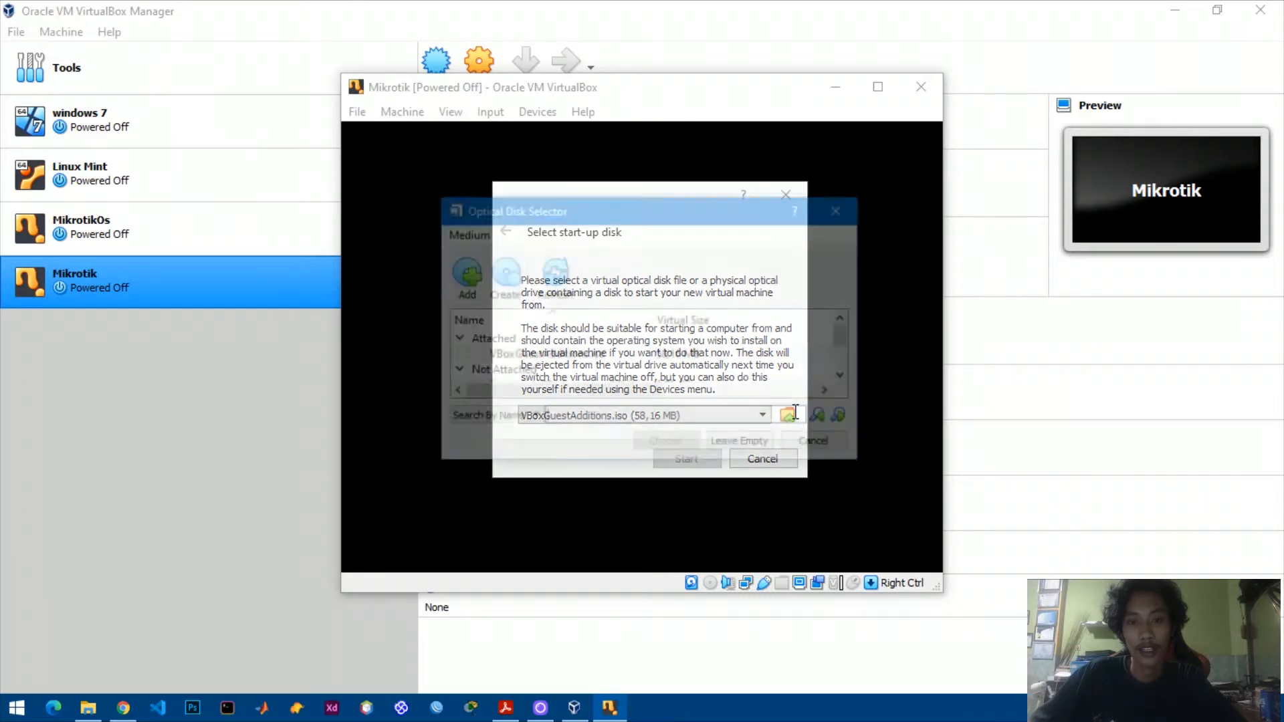
scroll(669, 364, "down", 3)
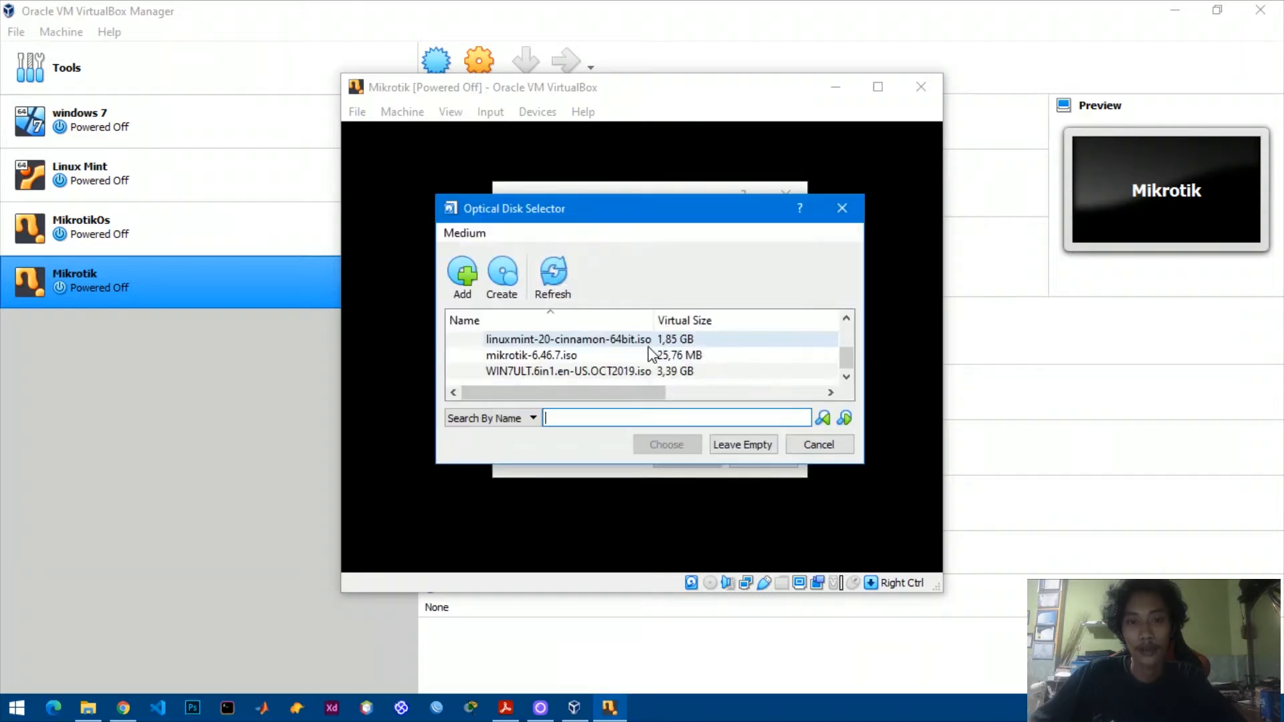
left_click(549, 357)
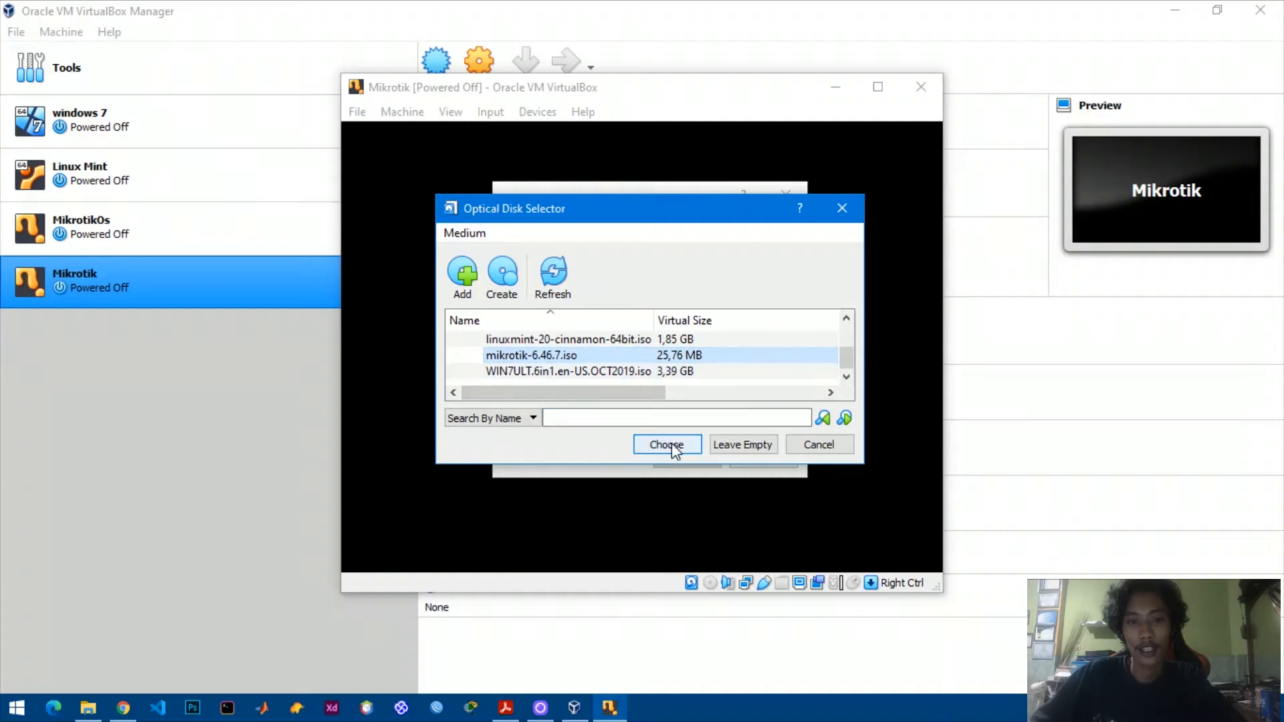
left_click(666, 445)
left_click(682, 459)
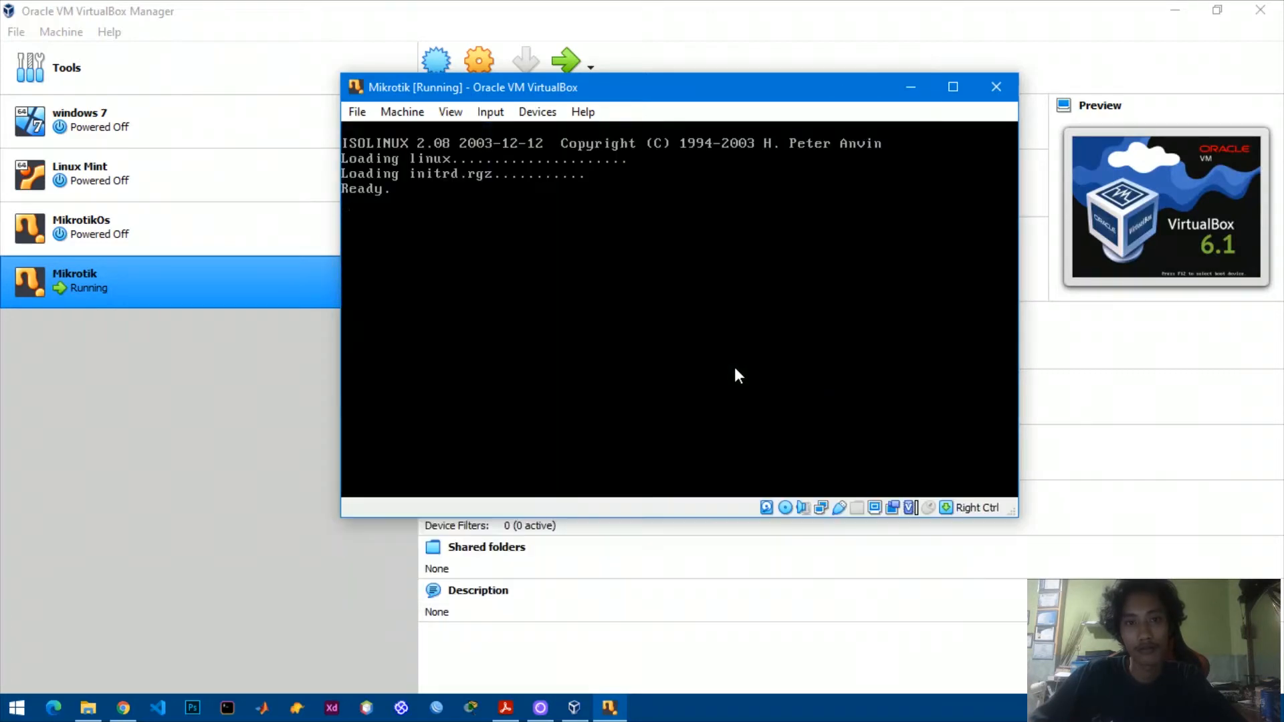
Select all RouterOS packages with 'a' and install them, confirming with 'yy'.
left_click_drag(770, 93, 761, 85)
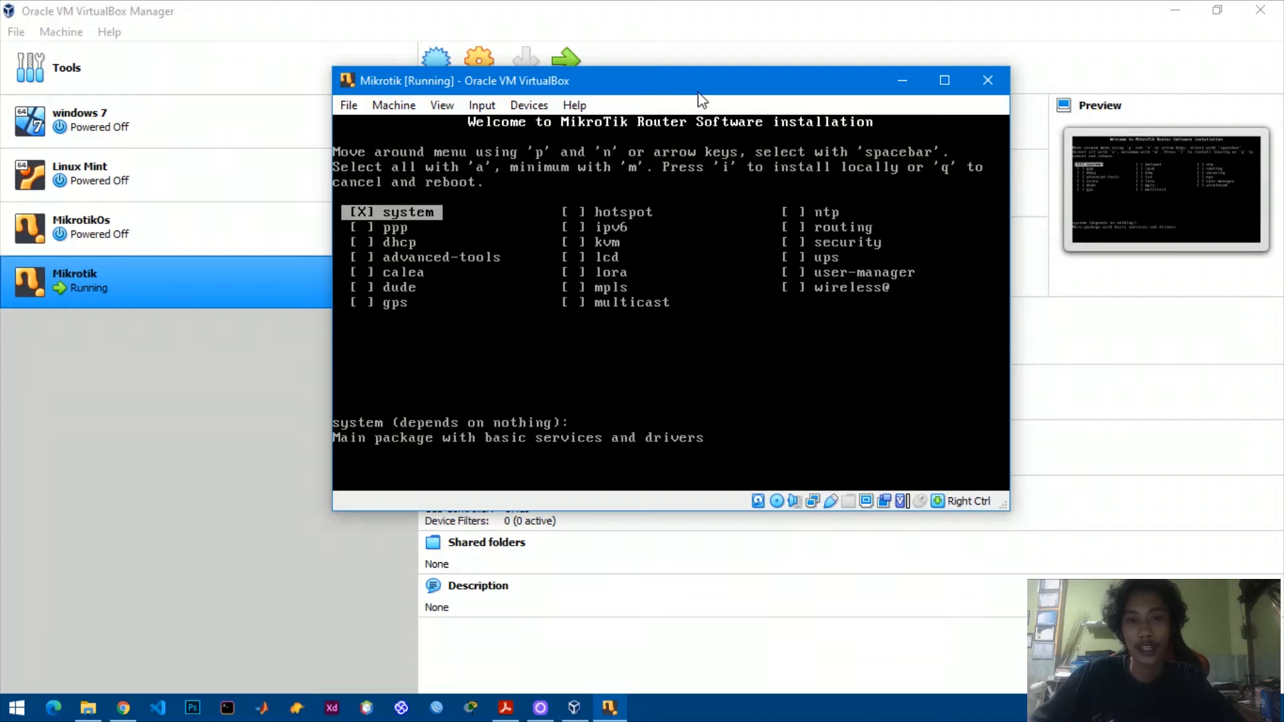
left_click_drag(697, 78, 686, 83)
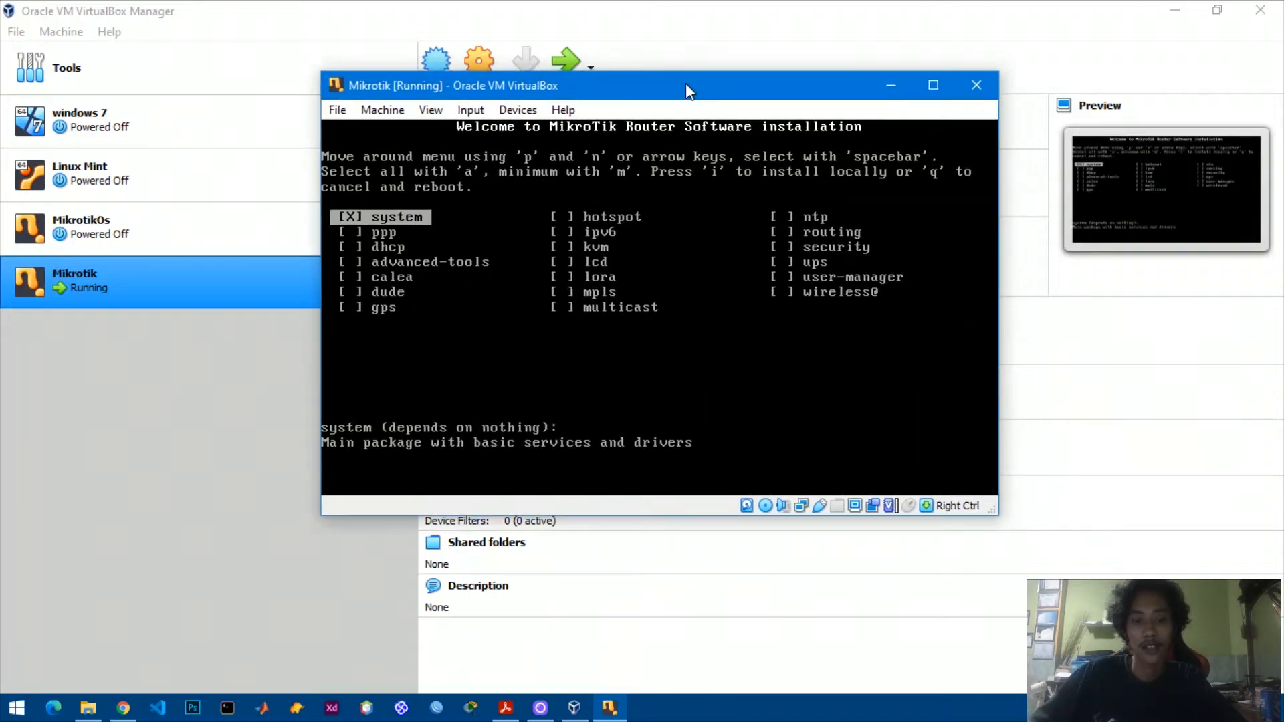
key("a")
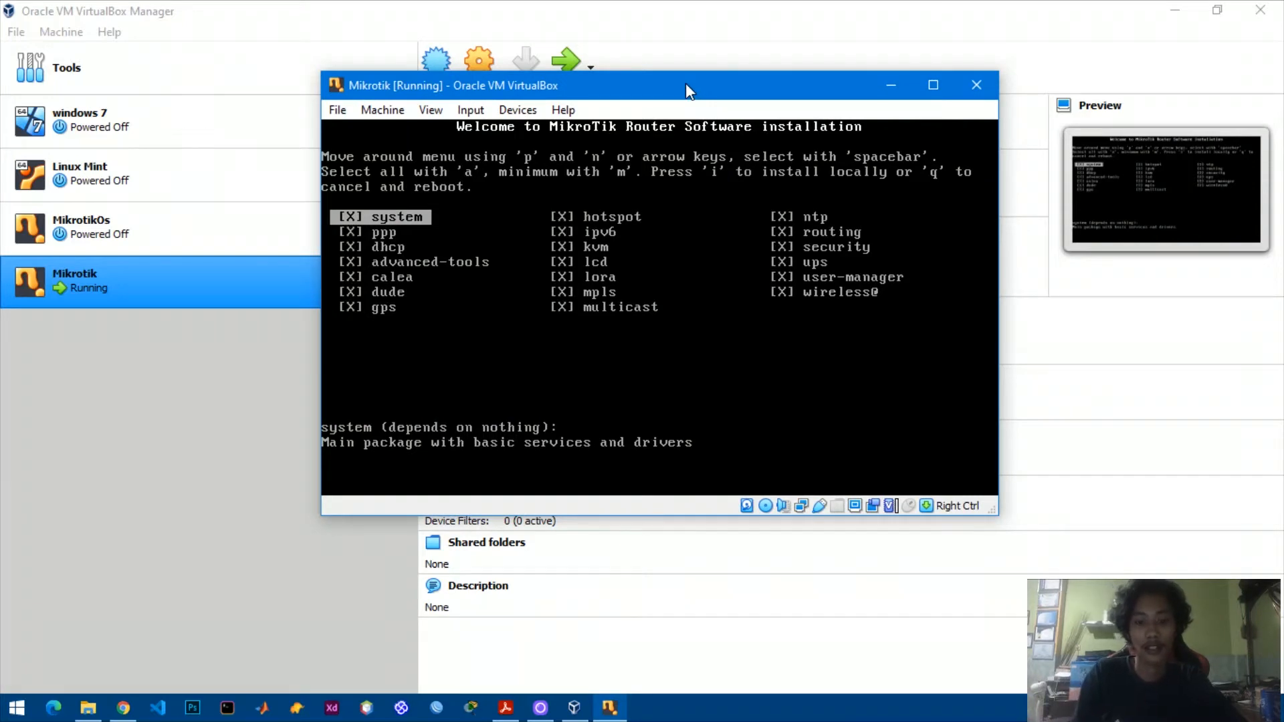
type("i")
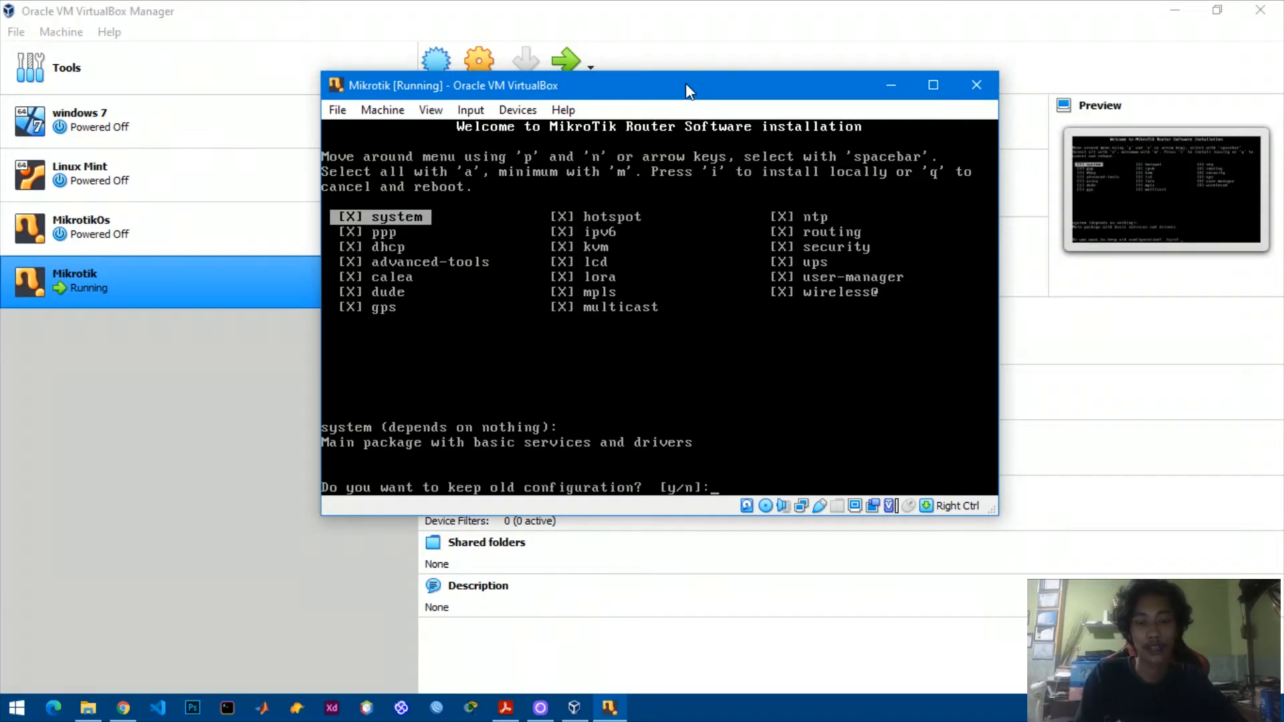
type("y")
type("y")
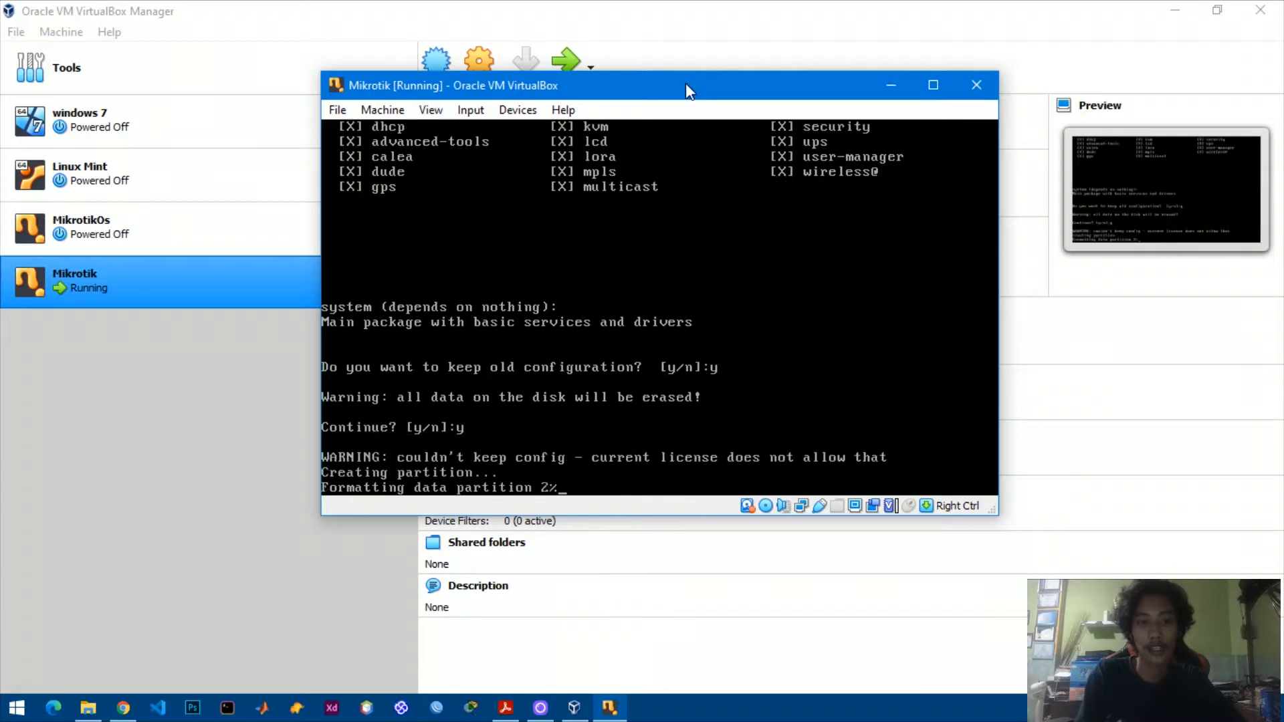
left_click_drag(682, 89, 667, 107)
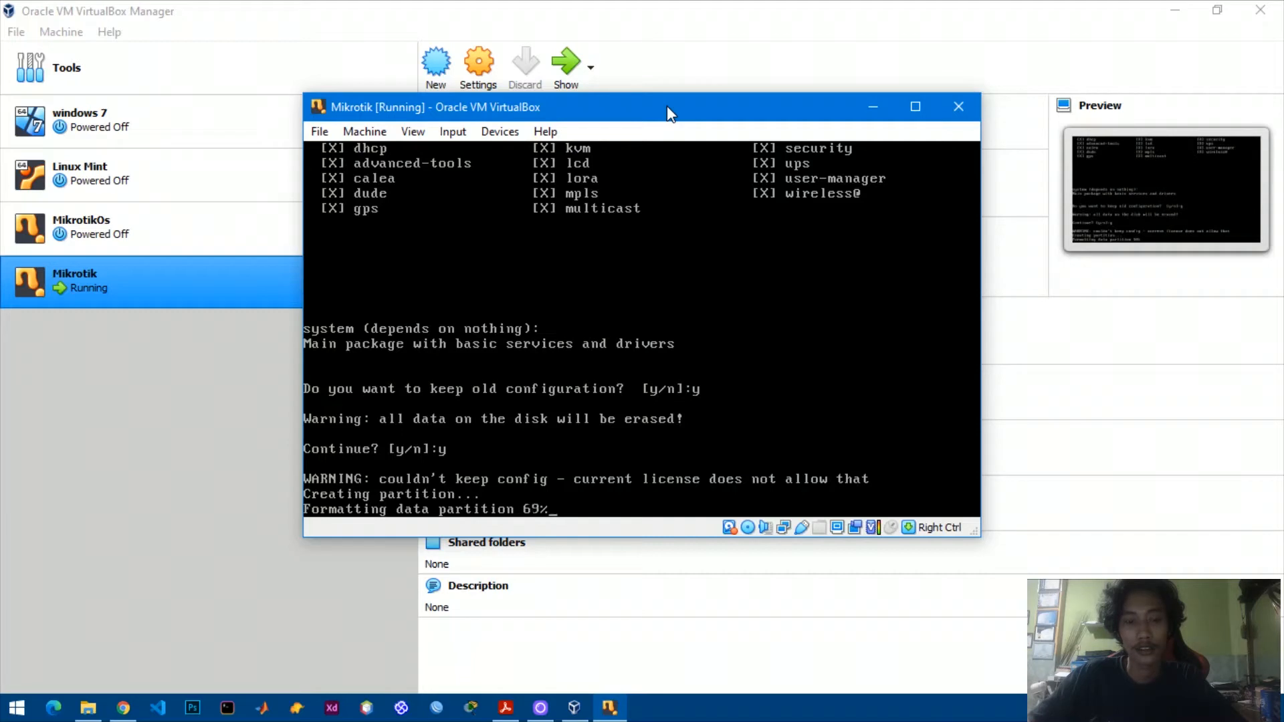
left_click_drag(668, 106, 663, 99)
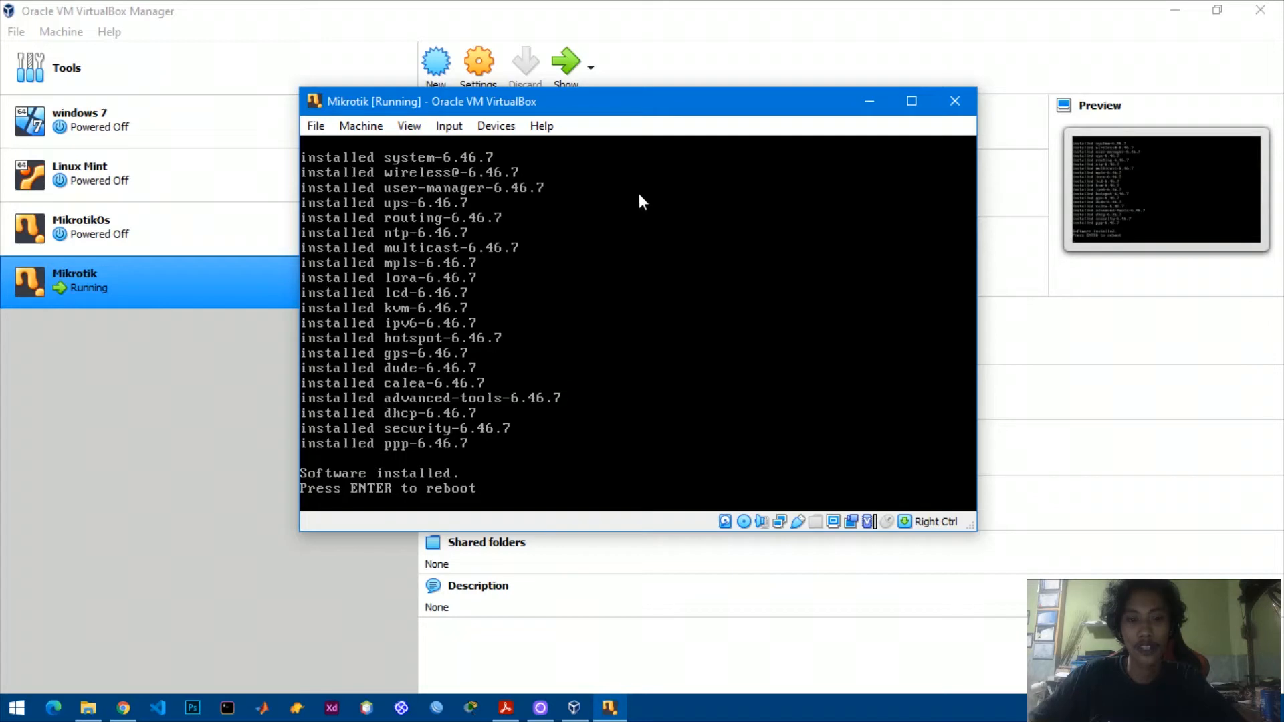
Force-unmount mikrotik-6.46.7.iso from the optical drive and reboot the router.
left_click(496, 125)
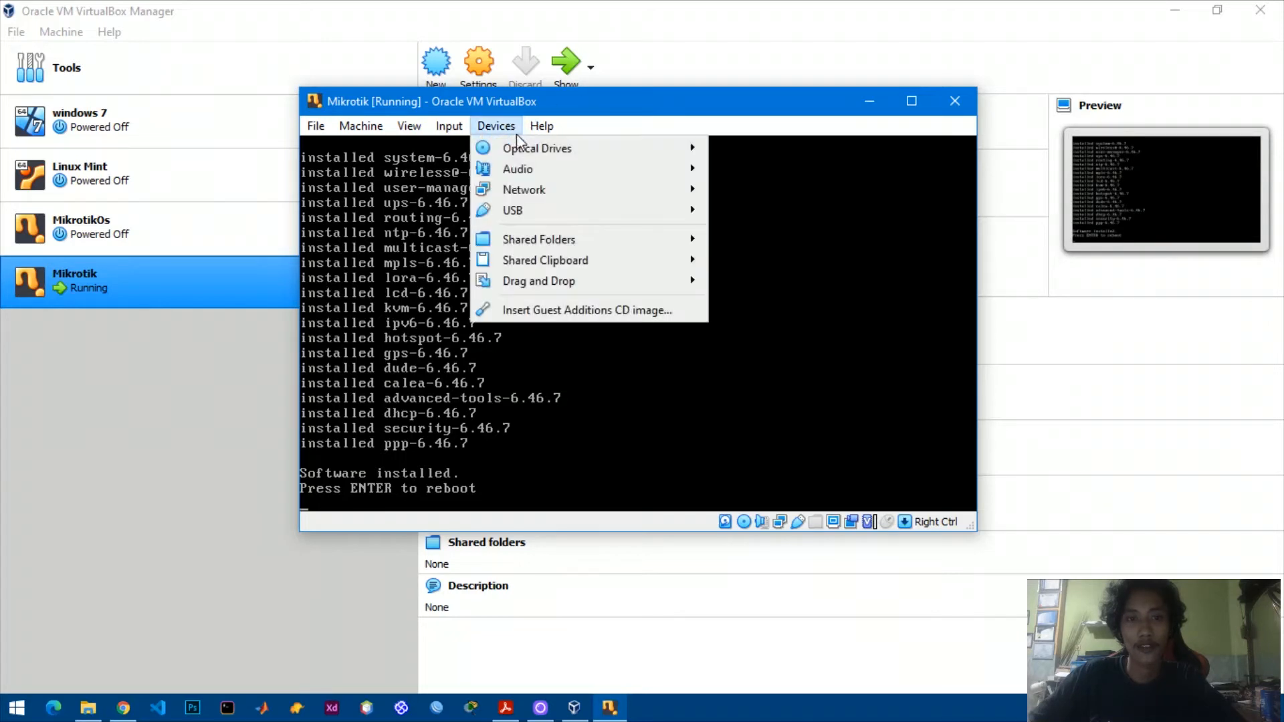
mouse_move(533, 146)
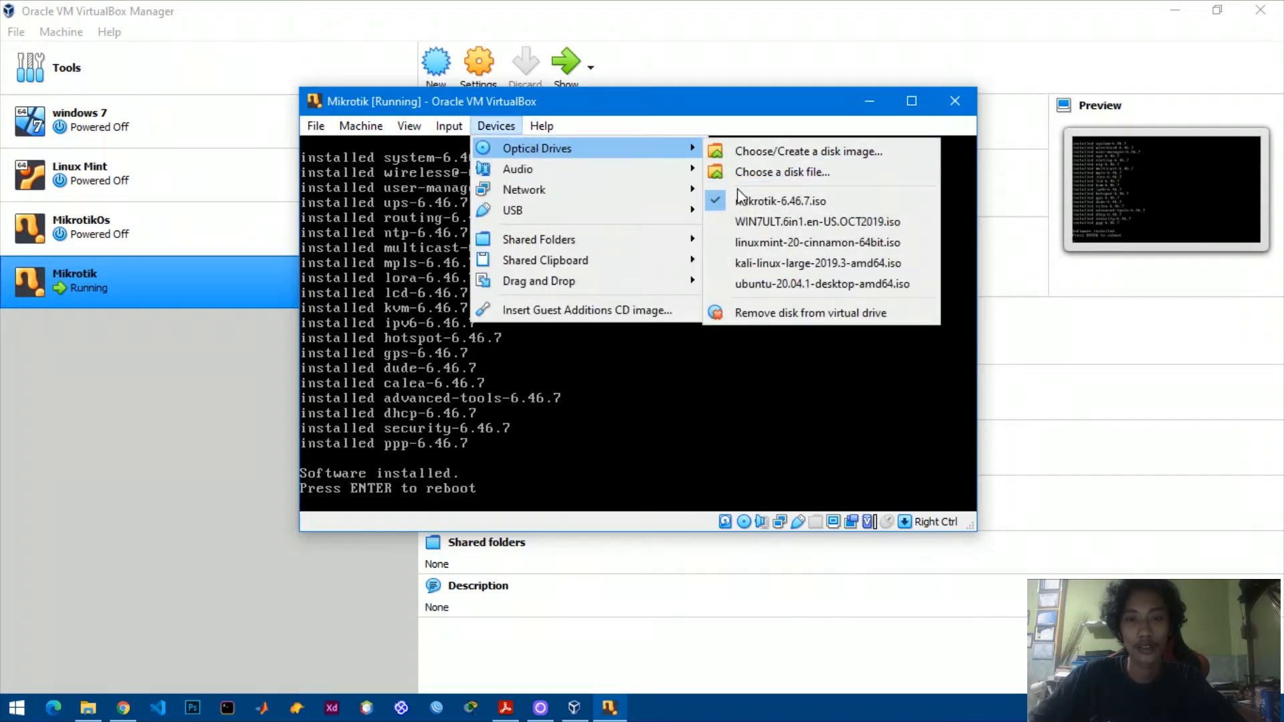
left_click(737, 200)
left_click(588, 381)
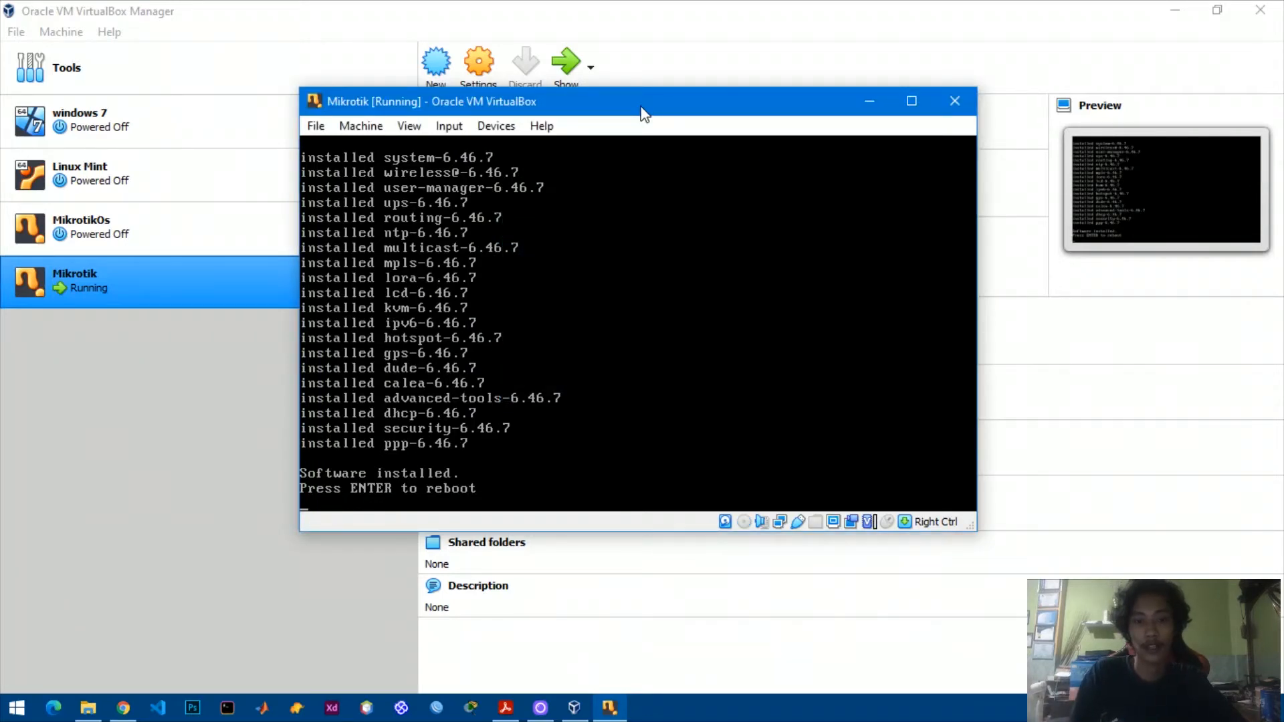
key("Return")
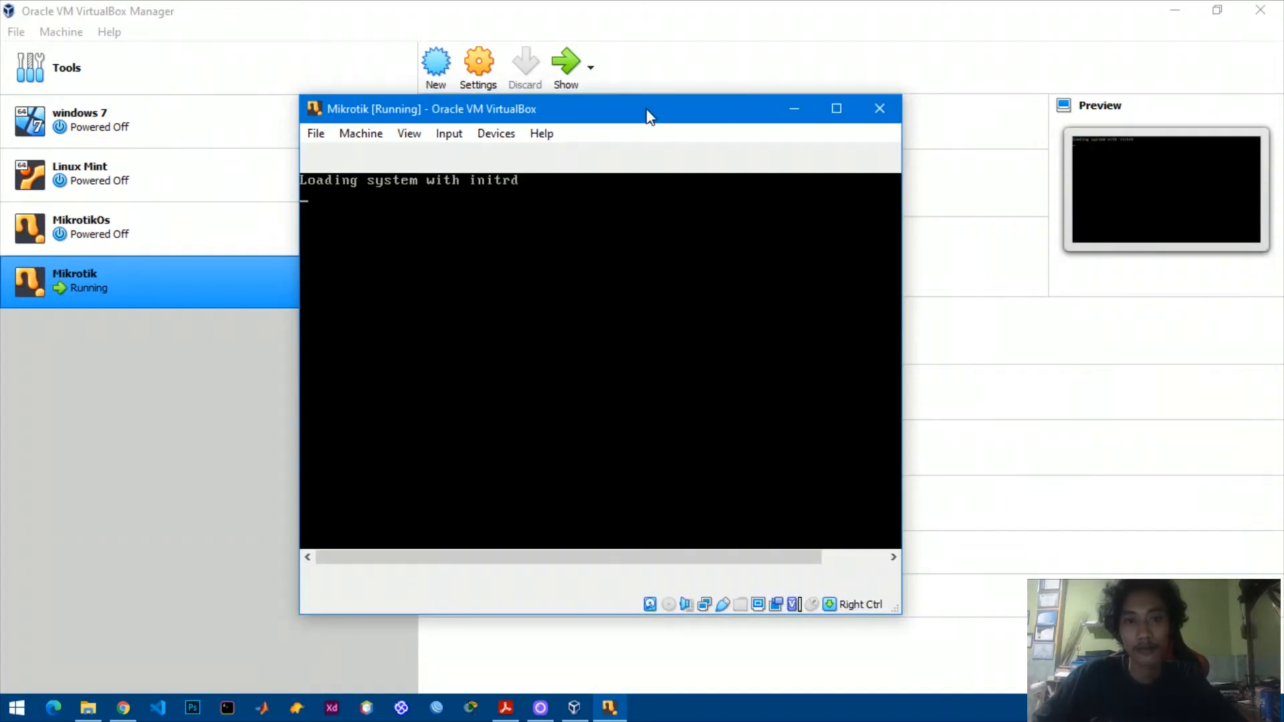
Log in to RouterOS as admin with an empty password and decline the licence text.
left_click_drag(641, 115, 686, 57)
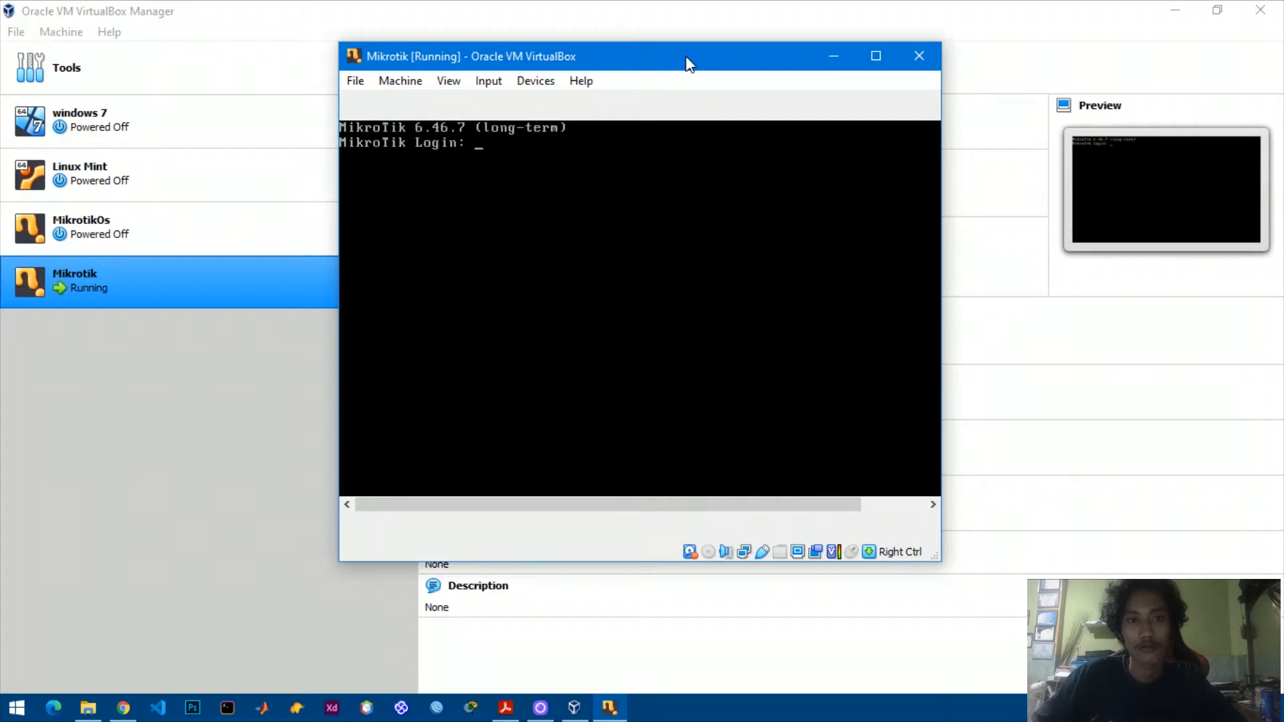
left_click_drag(687, 63, 700, 71)
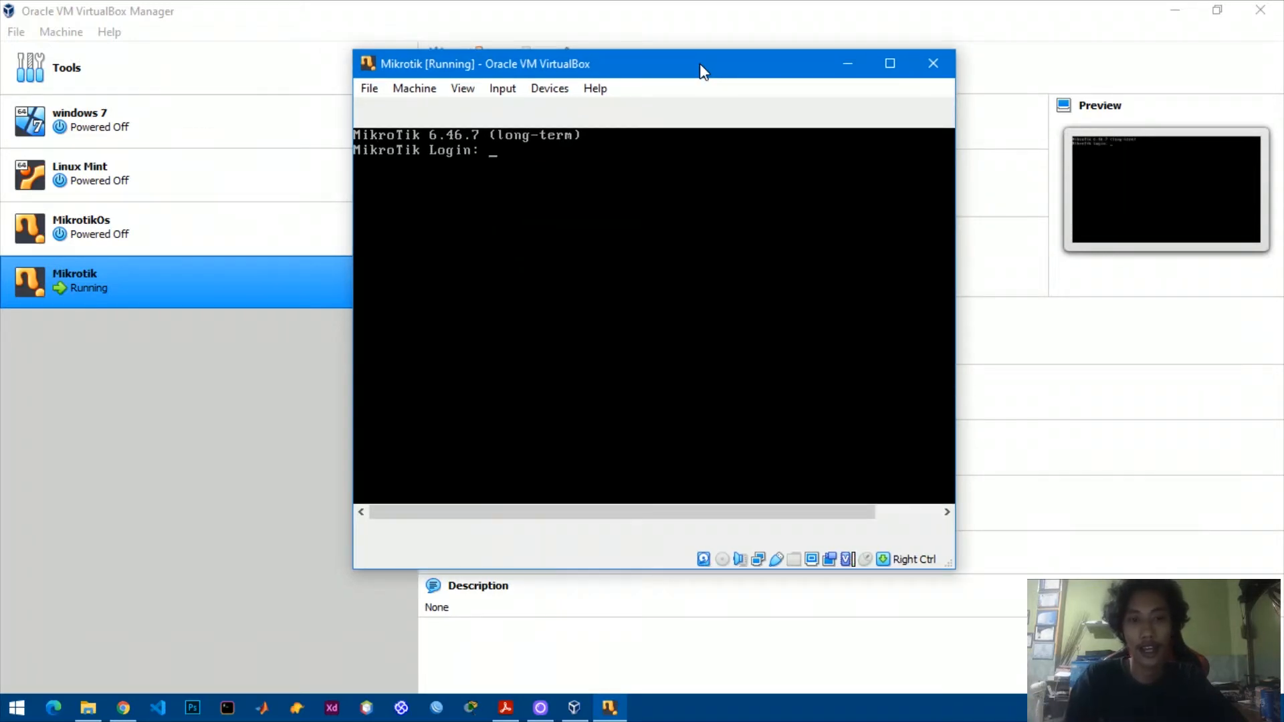
type("admin")
key("Return")
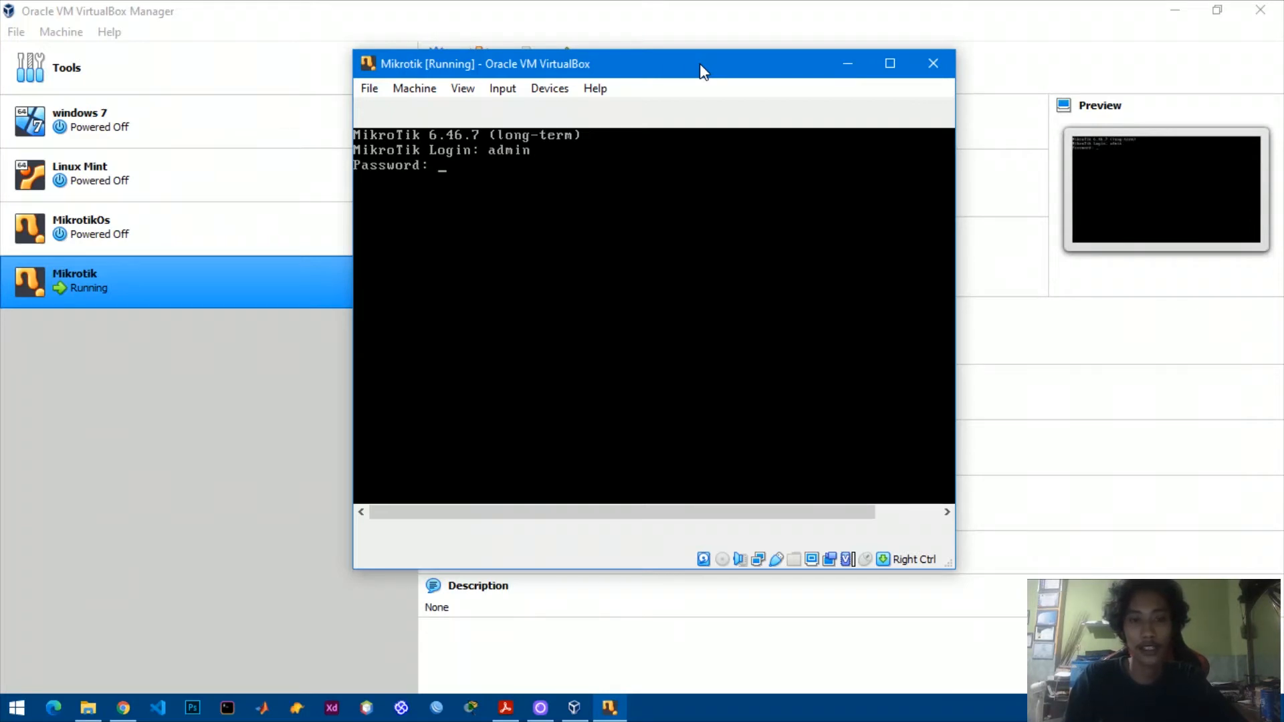
key("Return")
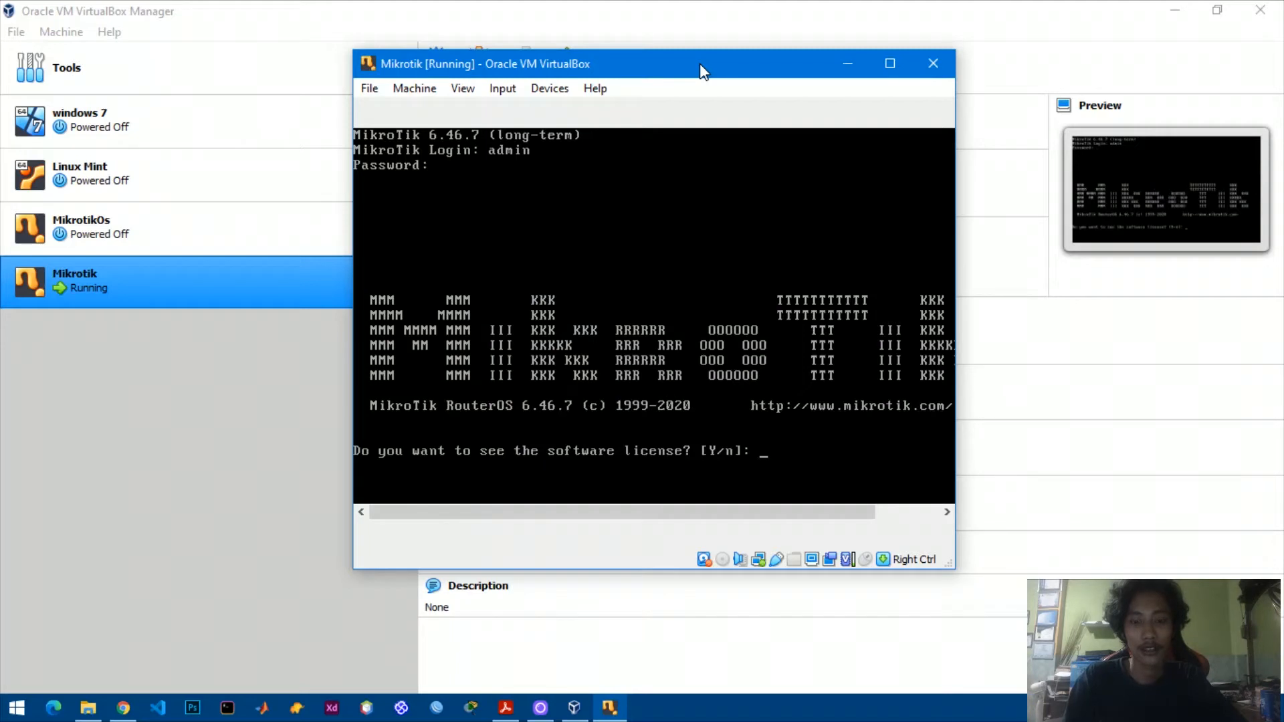
type("n")
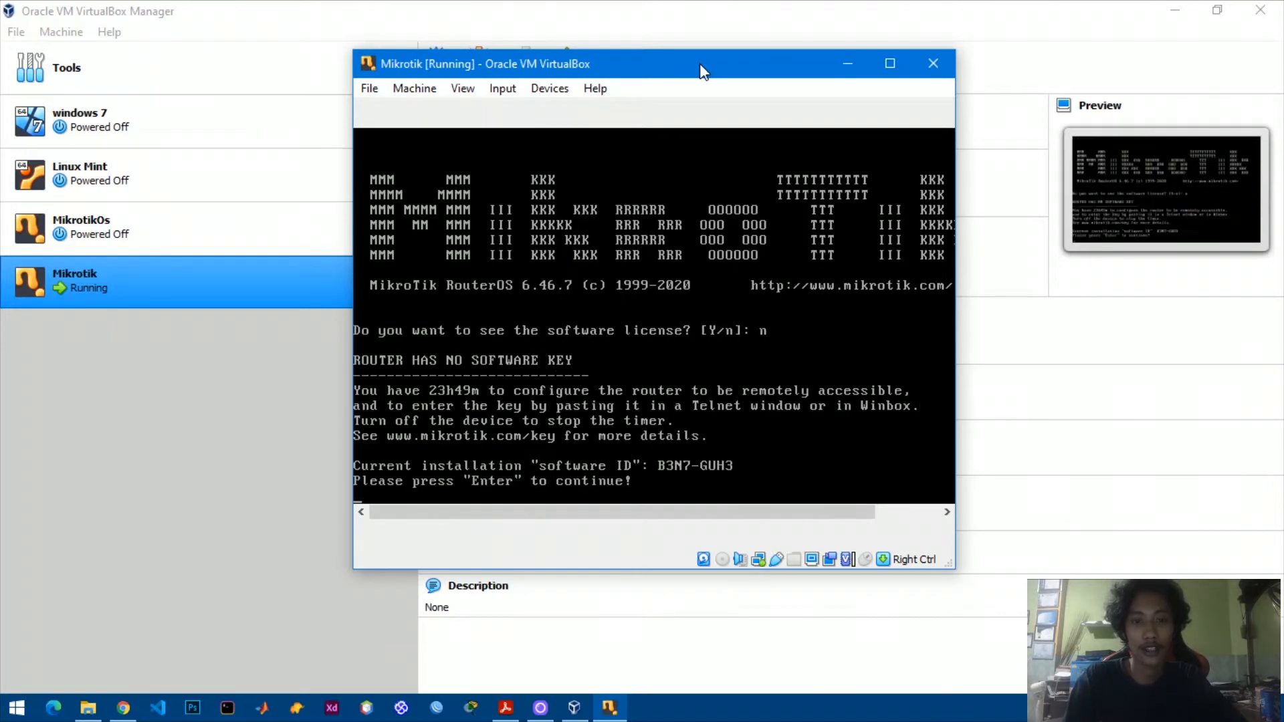
key("Return")
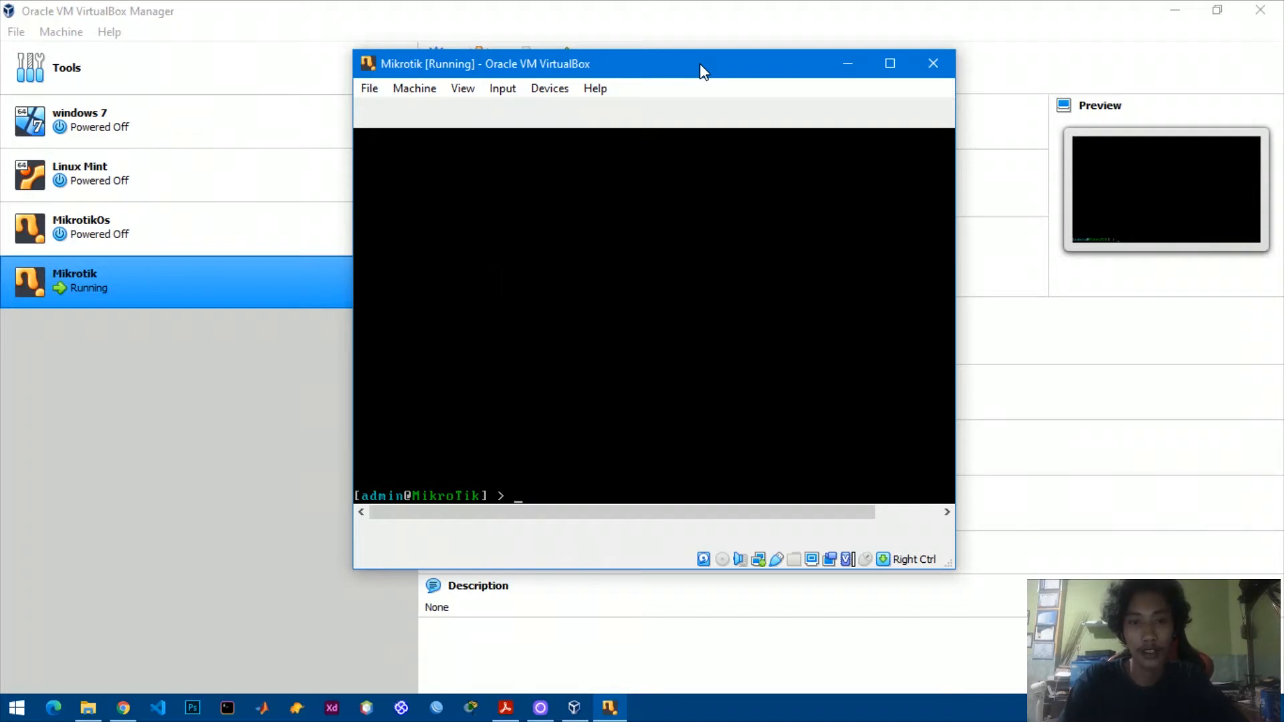
Run 'interface print' on the router to list ether1 and ether2.
type("in")
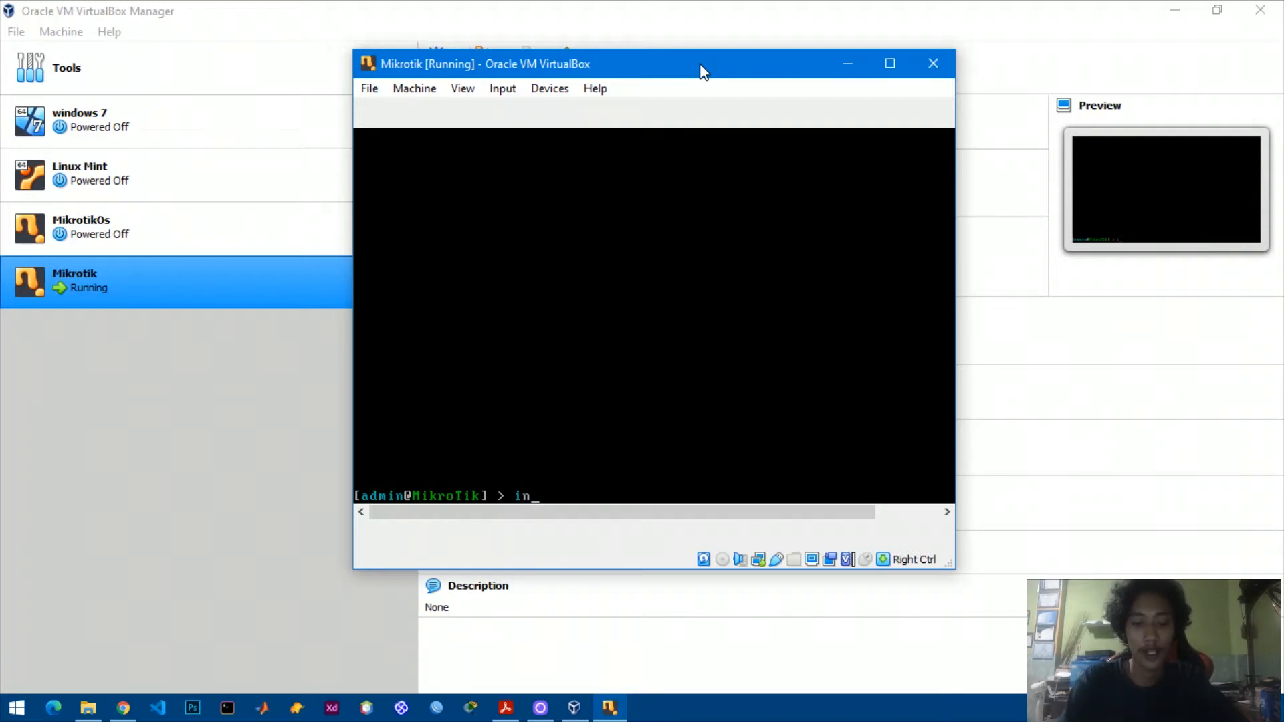
key("Tab")
type("p")
key("Return")
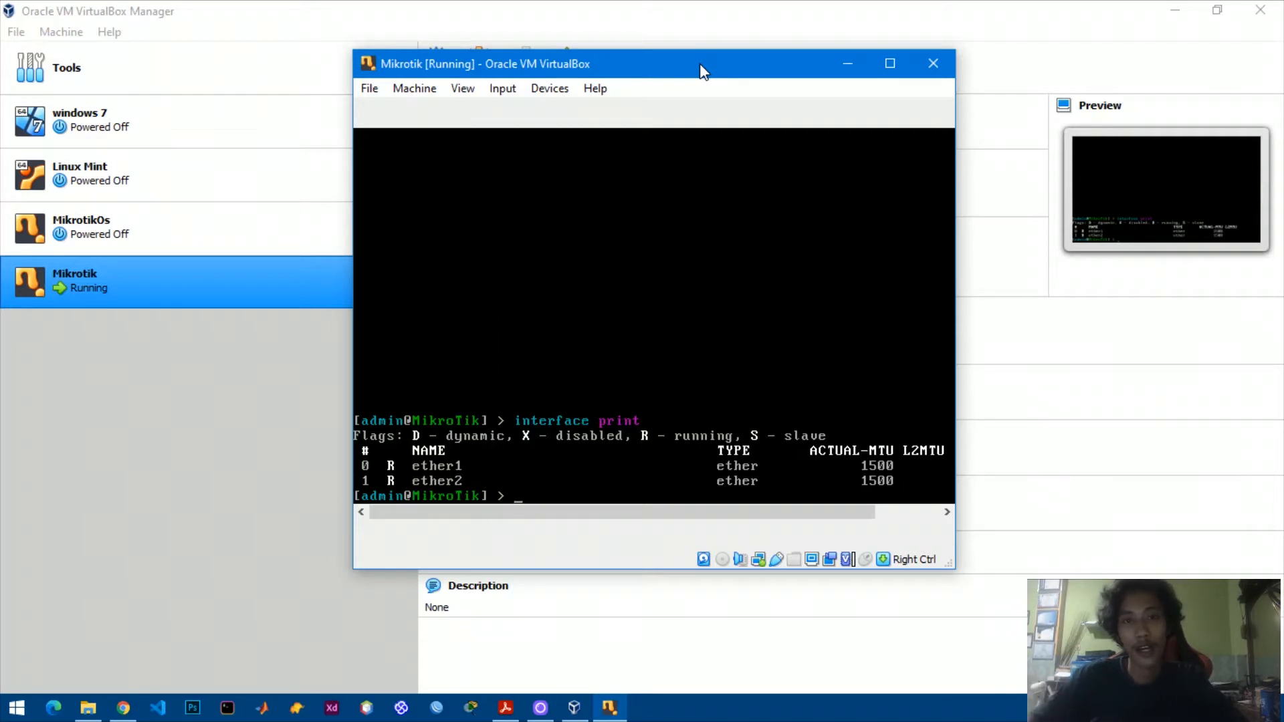
left_click_drag(709, 57, 749, 39)
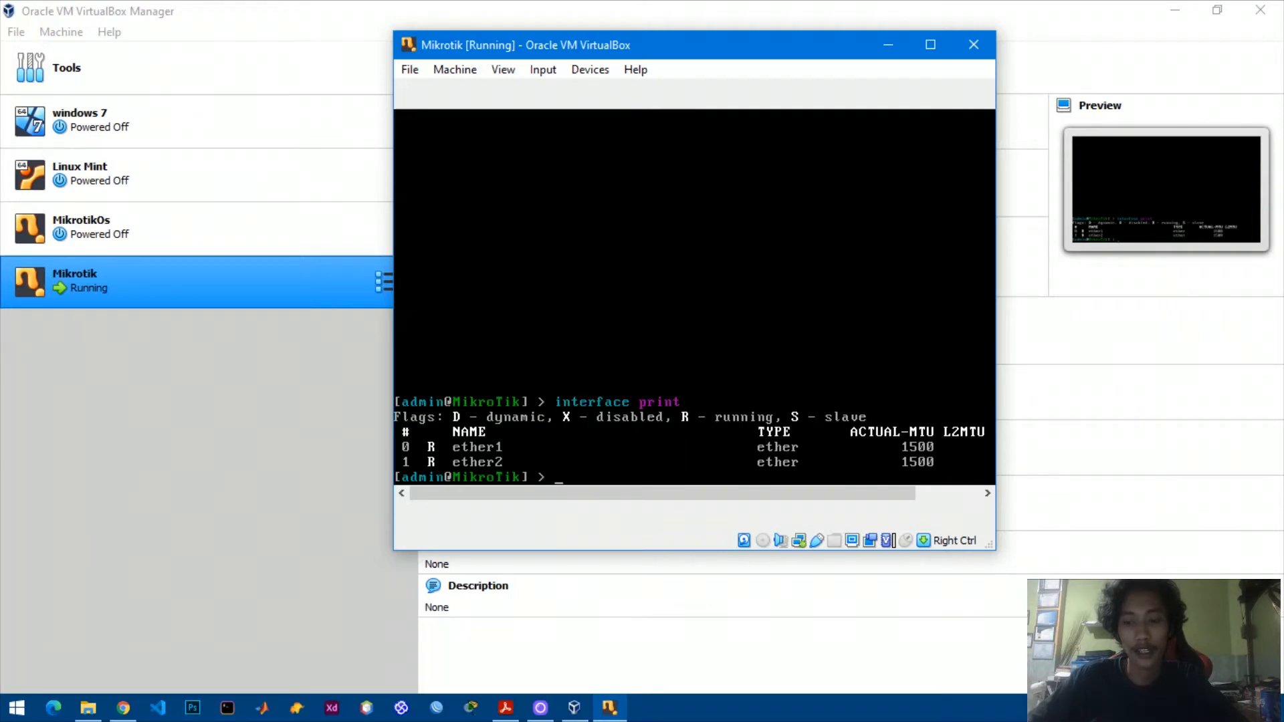
right_click(1144, 708)
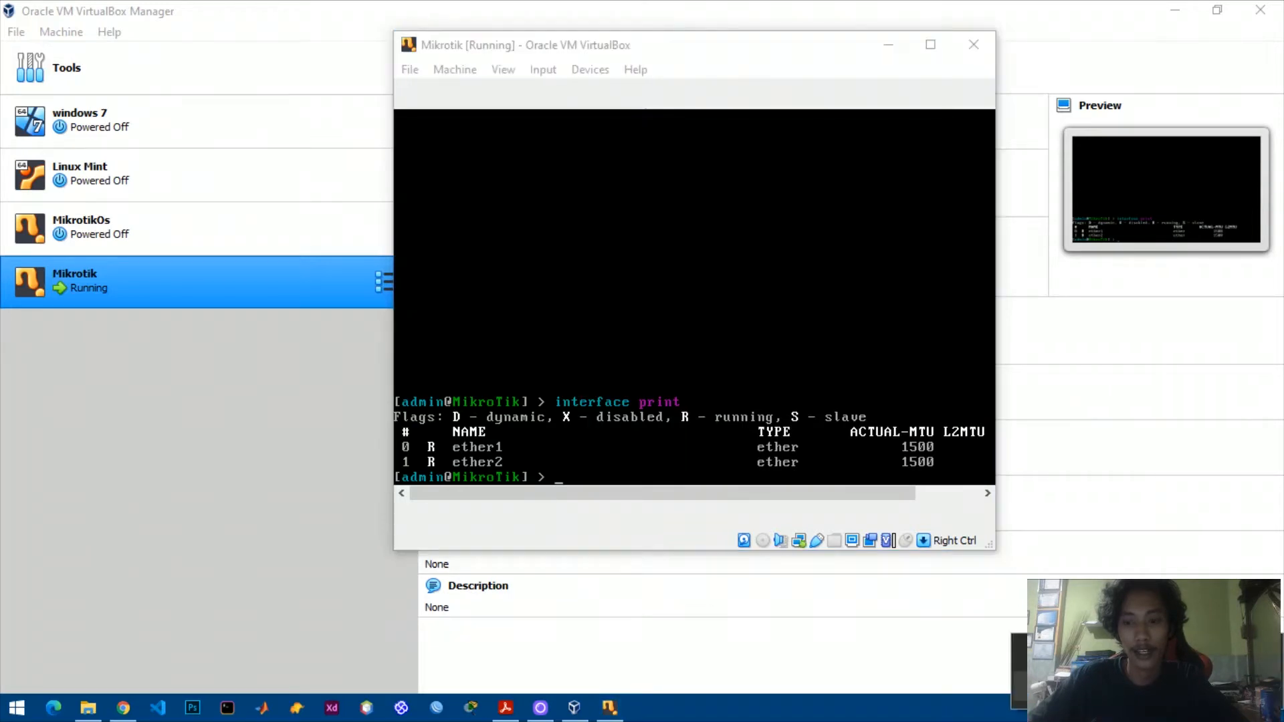
Open the host's Network Connections list from Network & Internet settings.
left_click(1137, 683)
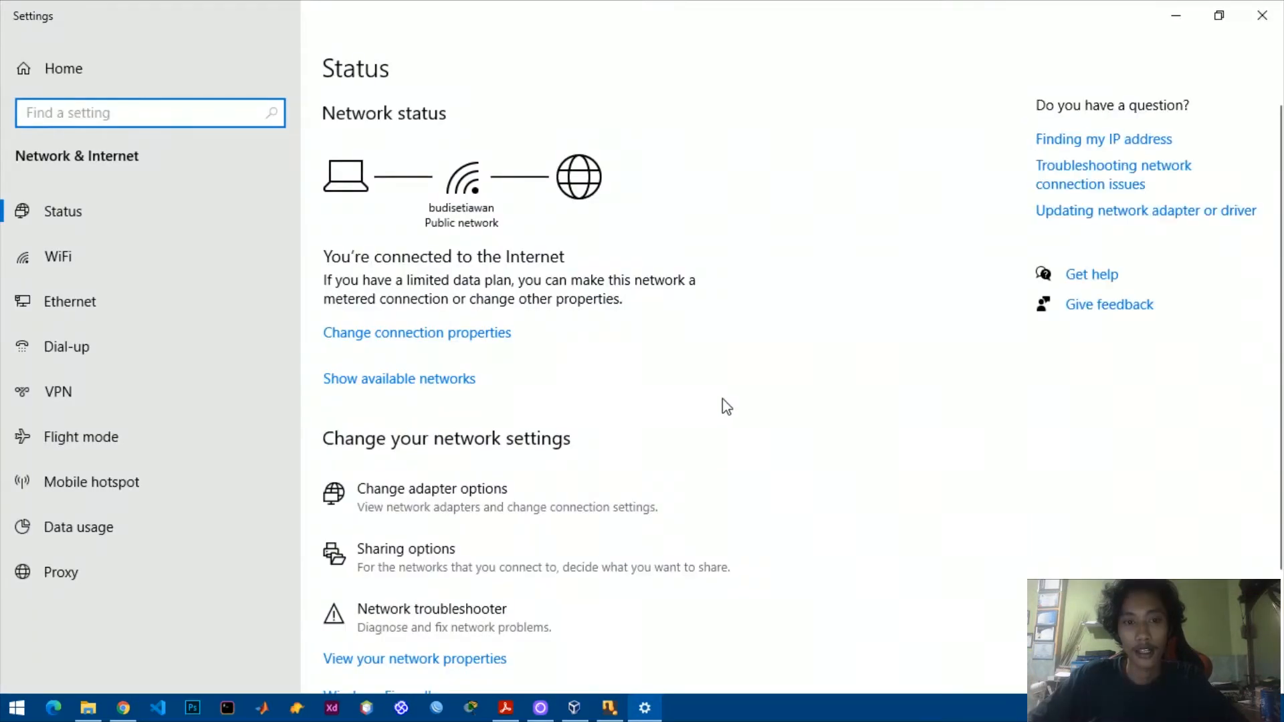
scroll(529, 433, "down", 3)
left_click(499, 398)
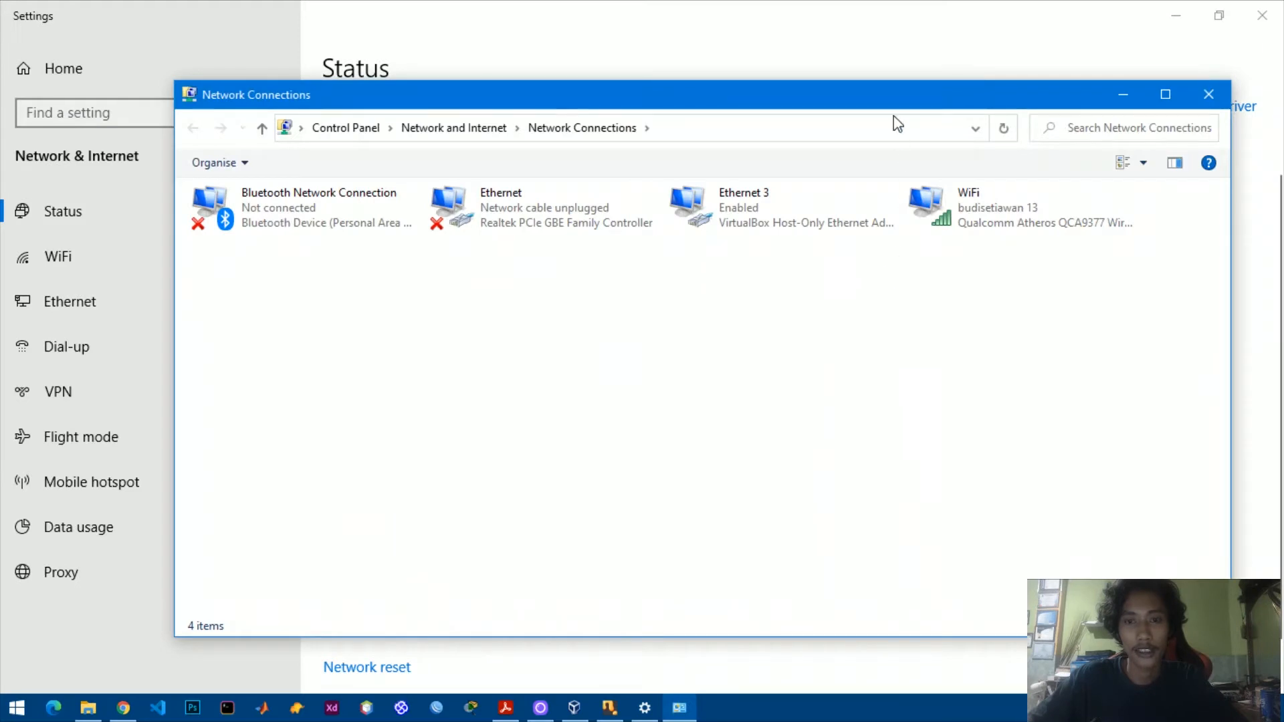
left_click_drag(887, 92, 859, 67)
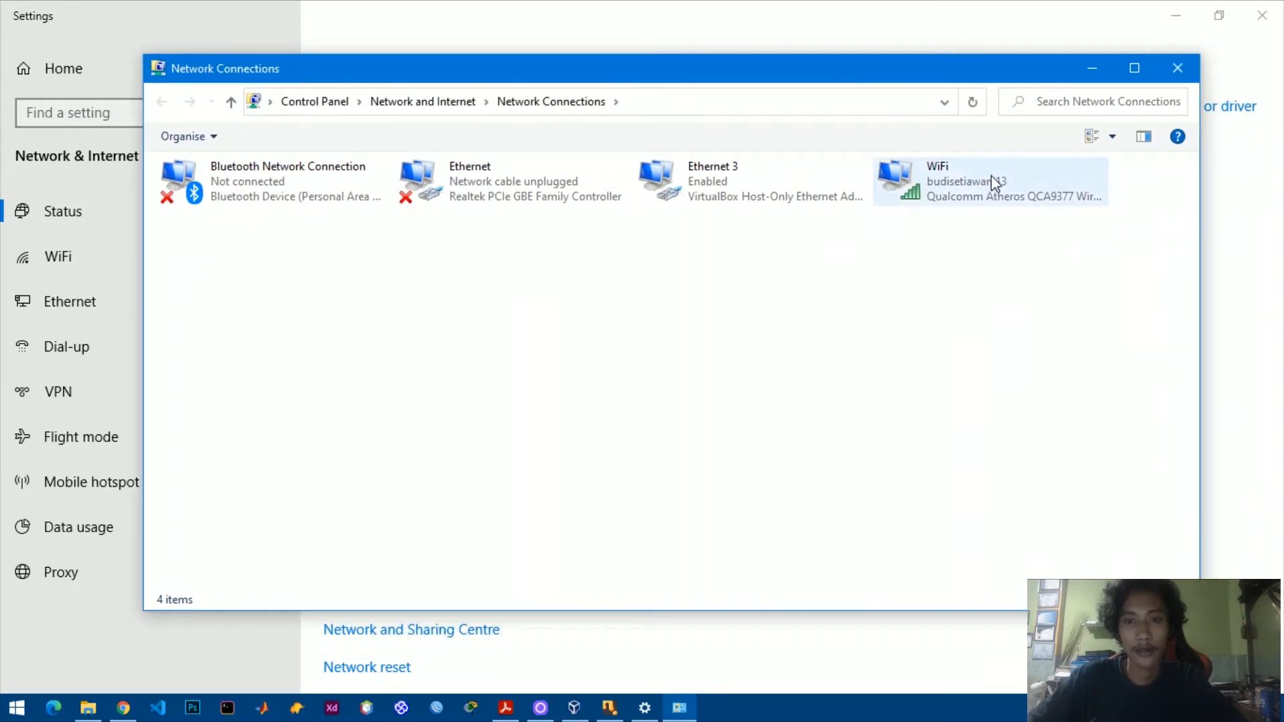
Show the WiFi adapter's details (192.168.43.49, gateway 192.168.43.1) beside the Mikrotik console.
left_click(954, 181)
right_click(952, 176)
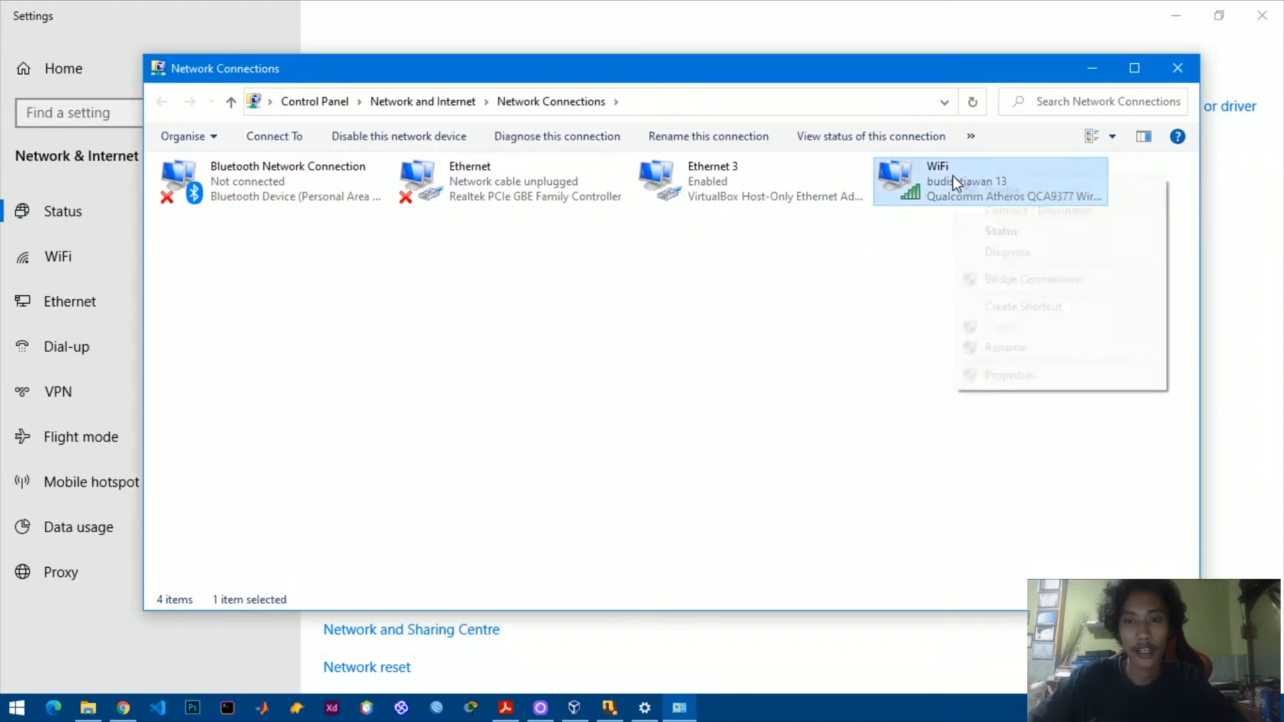
left_click(969, 229)
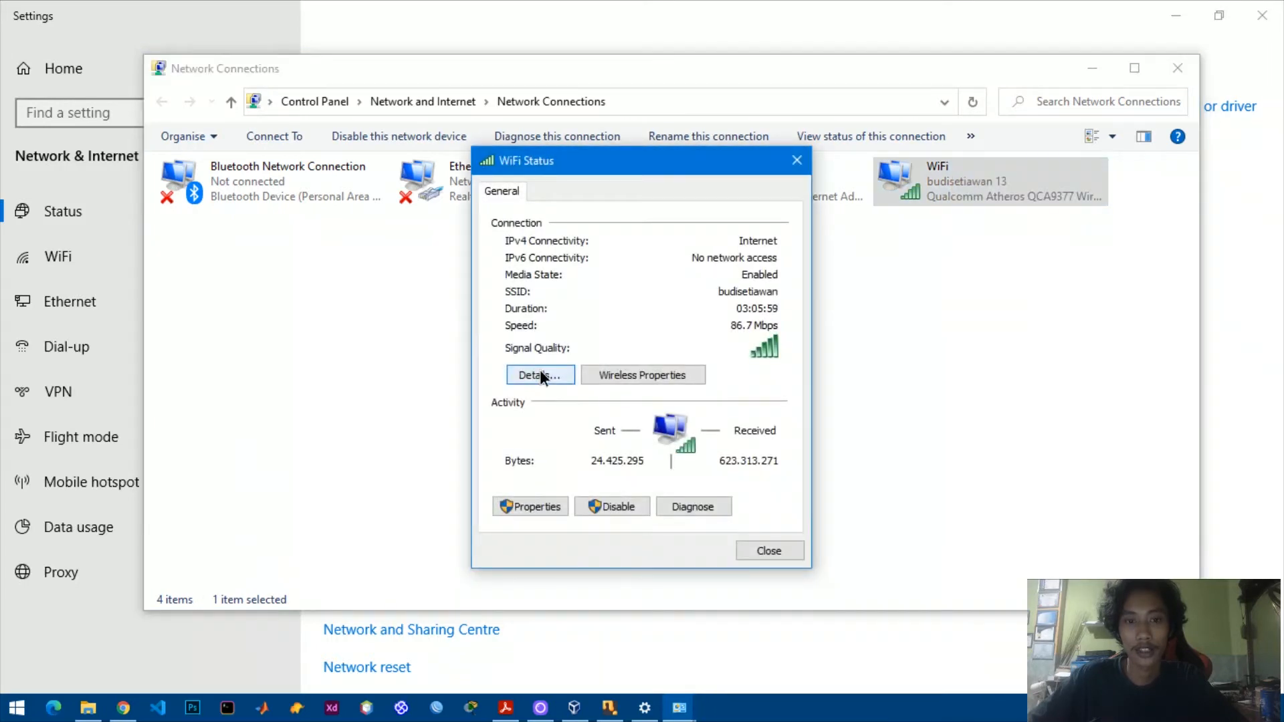
left_click(540, 373)
left_click_drag(710, 199, 608, 154)
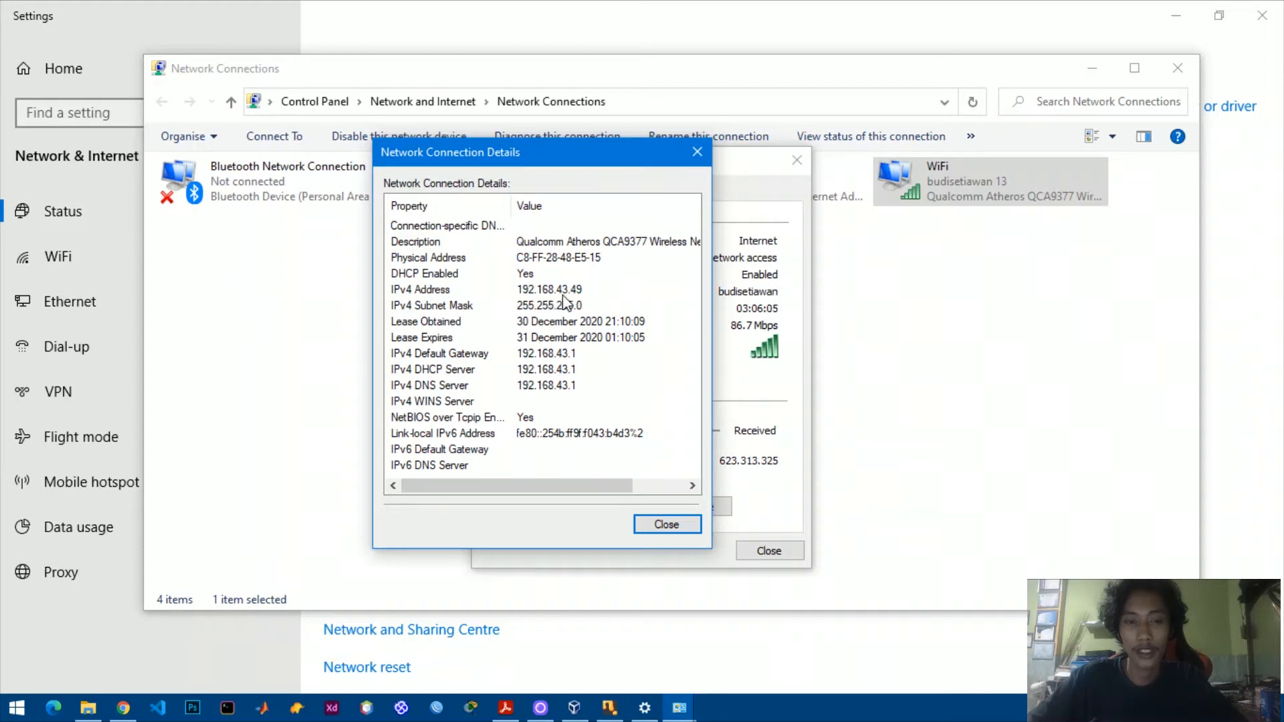
left_click(610, 707)
left_click_drag(814, 40, 1068, 83)
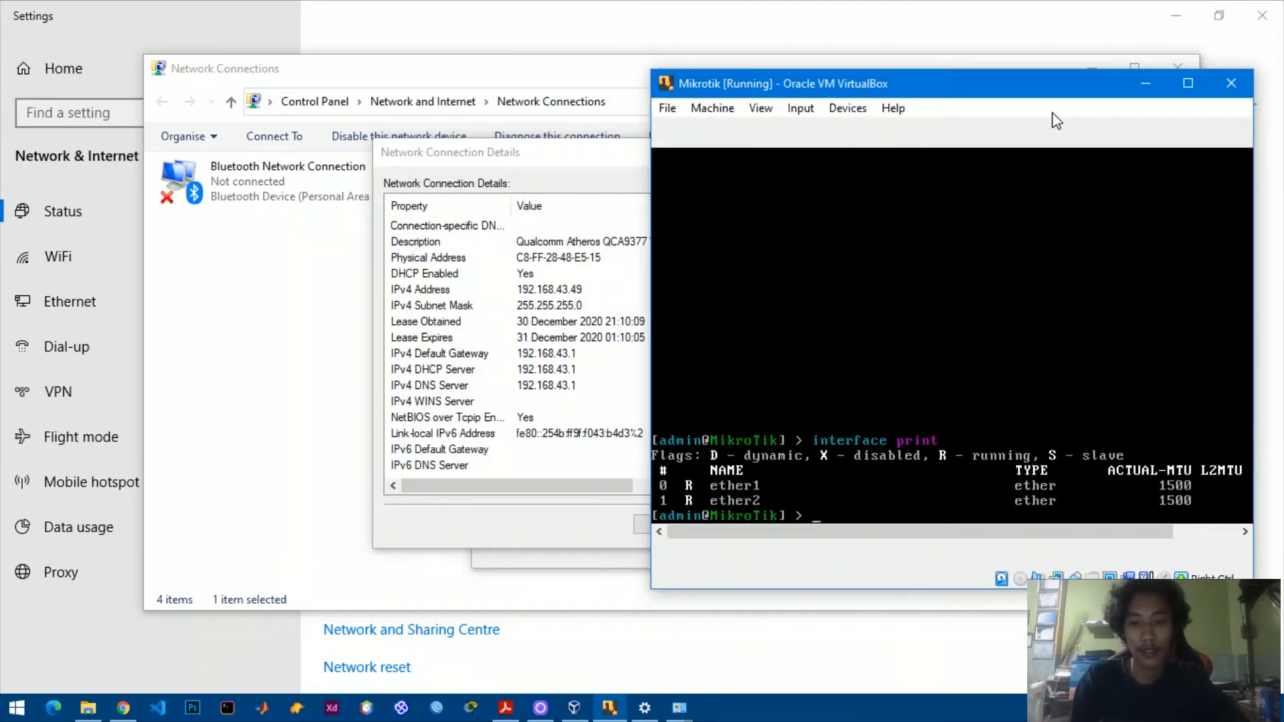
Run 'ip address add address=192.168.43.89/24 interface=ether1' in the RouterOS console.
type("ip")
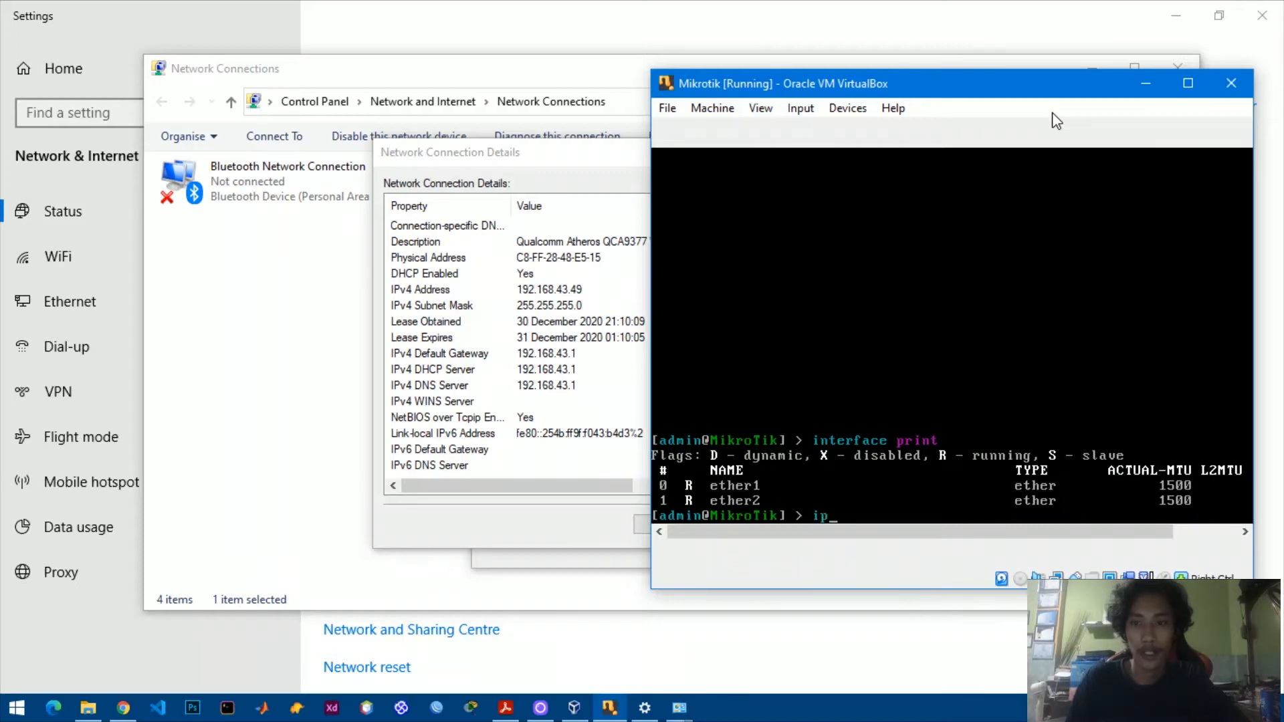
left_click_drag(1042, 87, 1013, 87)
type("a")
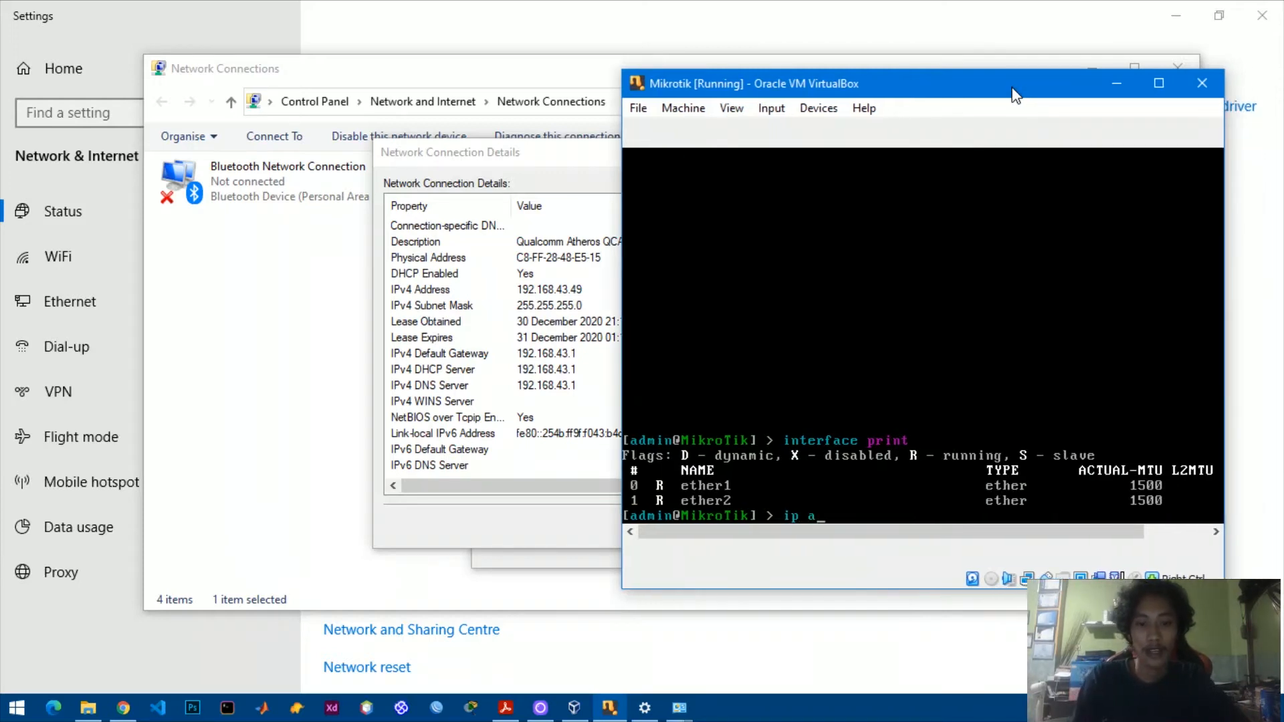
type("ddress add address add ad")
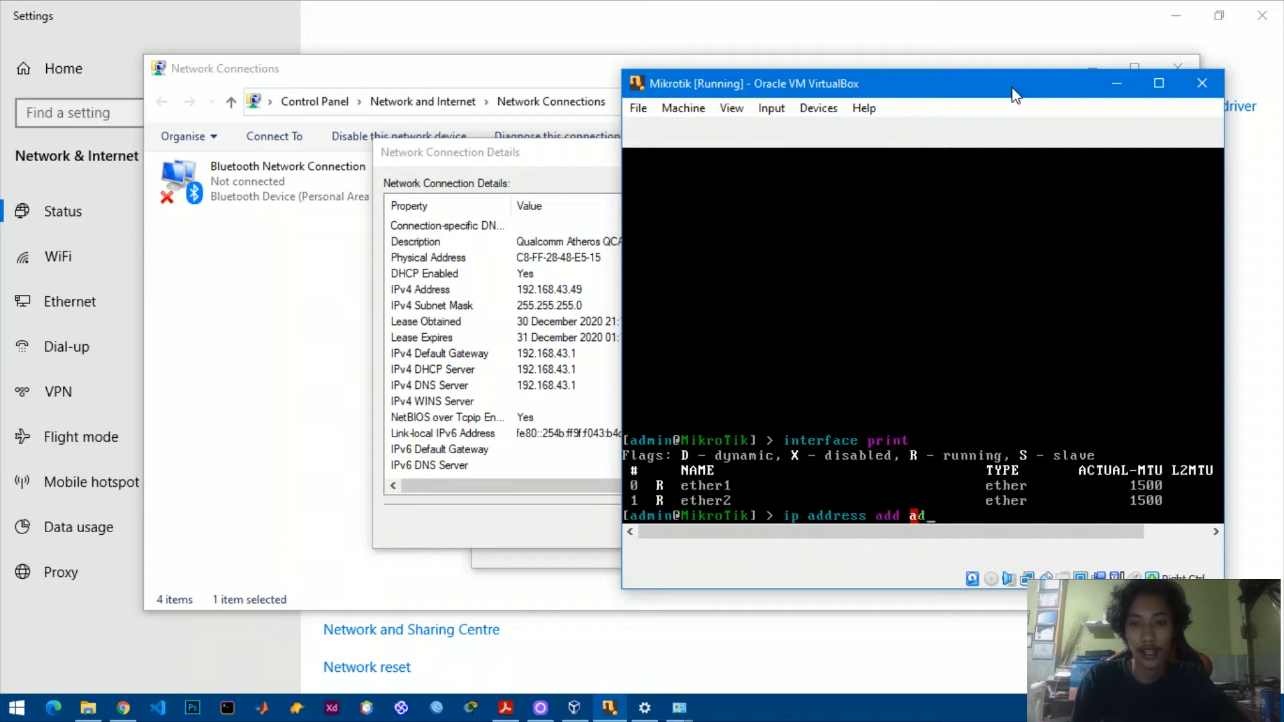
key("Tab")
type("192.168.4")
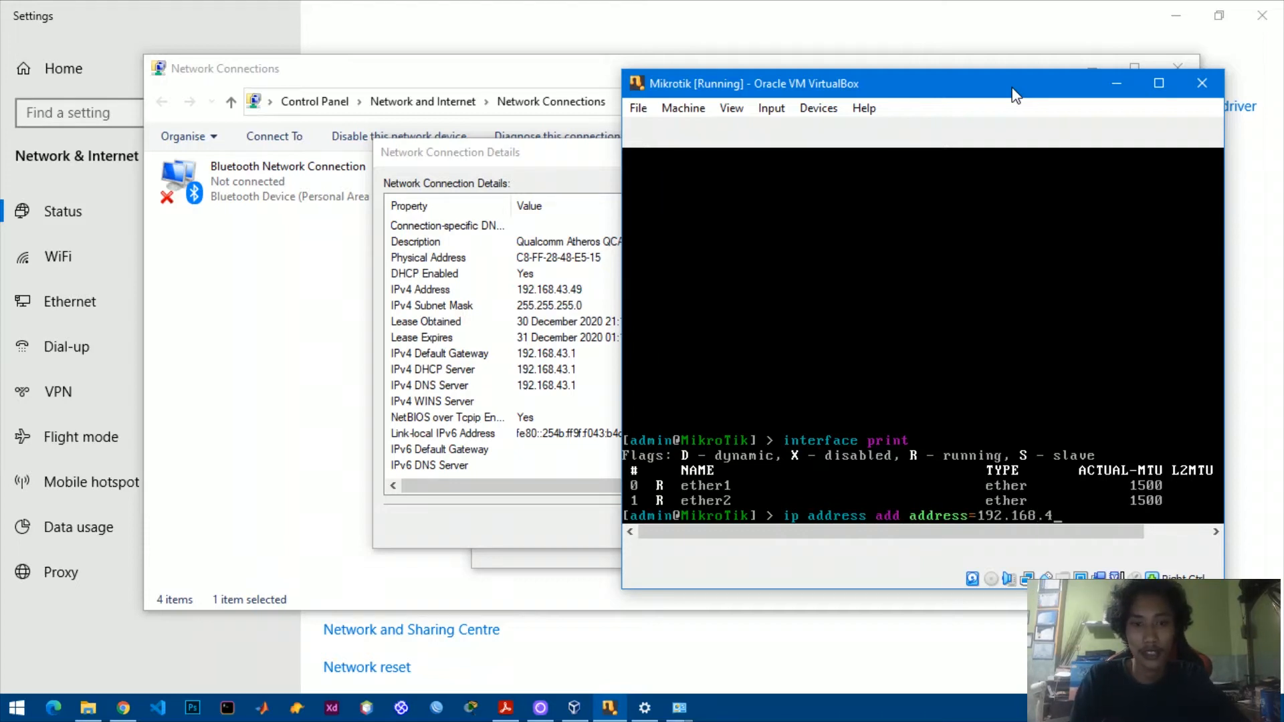
type("3.89")
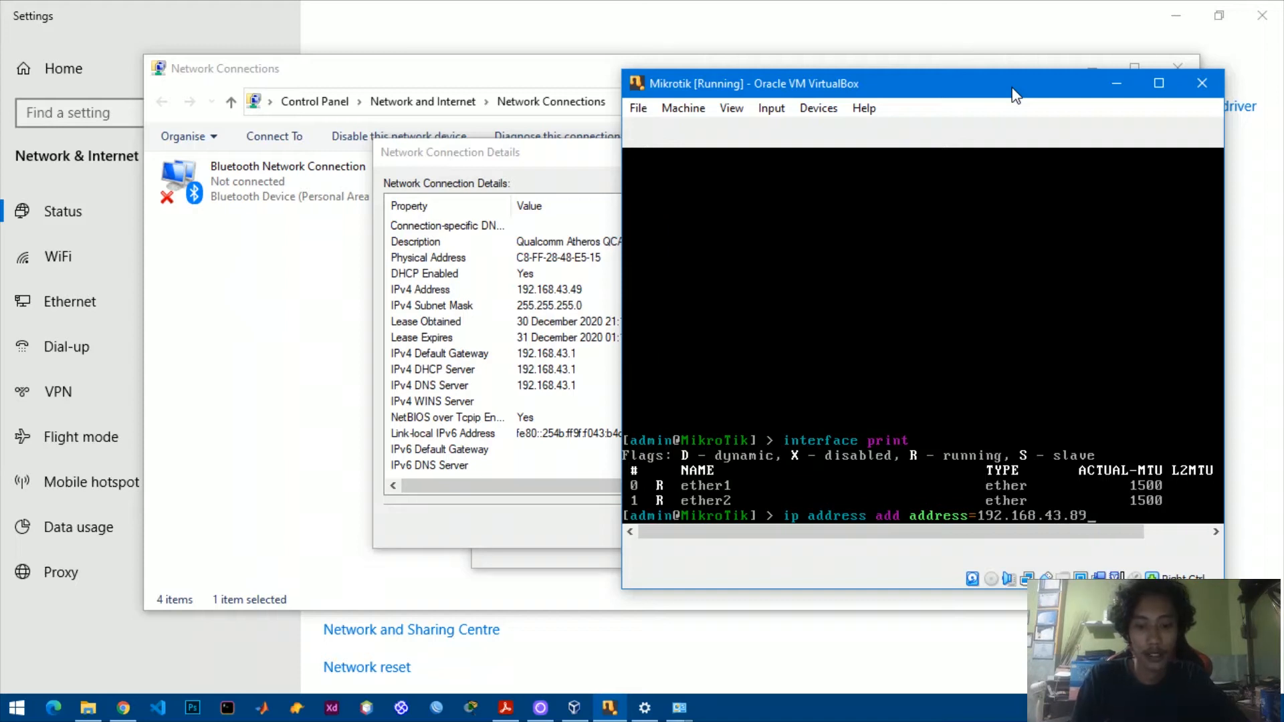
type("/24 interface=et")
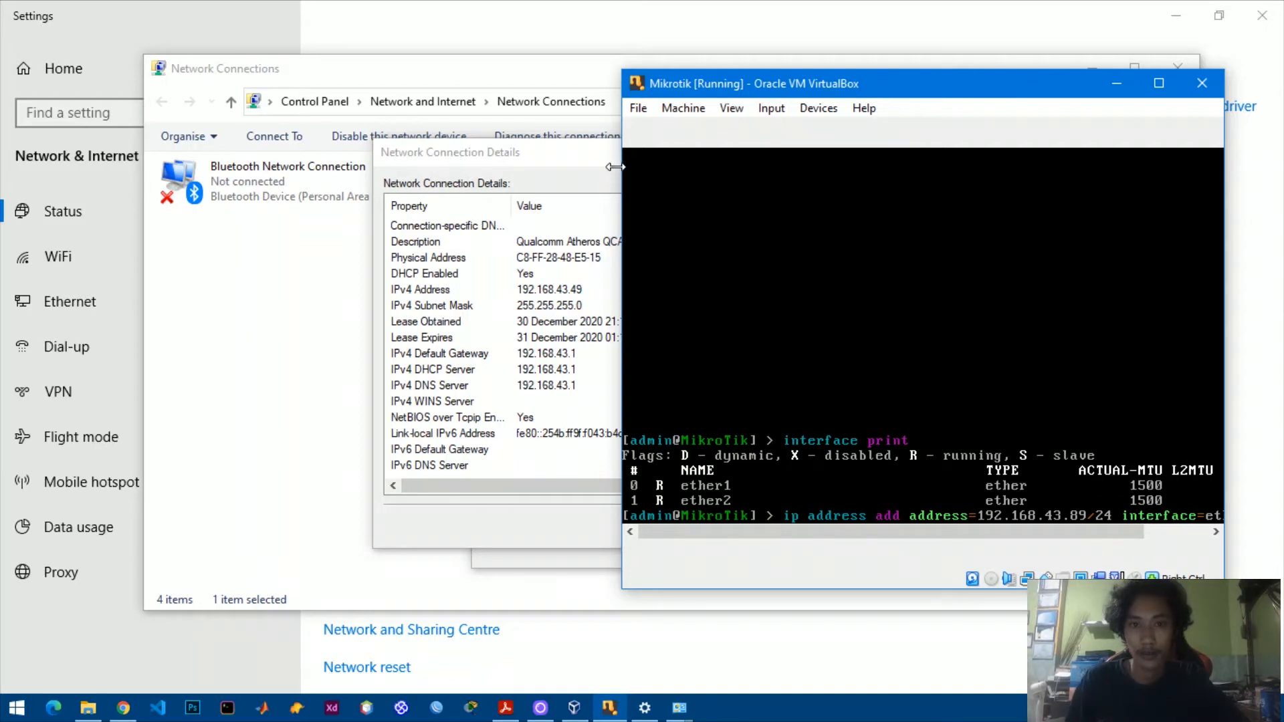
left_click_drag(618, 170, 464, 170)
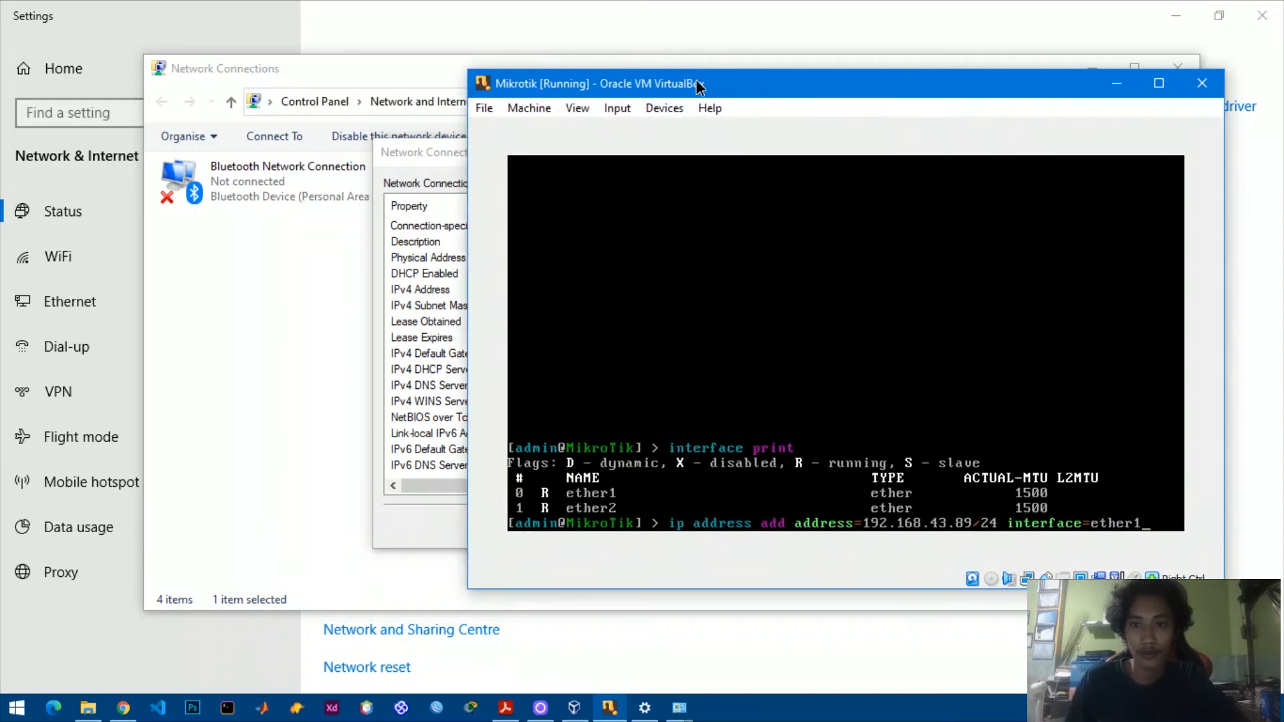
left_click_drag(696, 83, 678, 60)
key("Return")
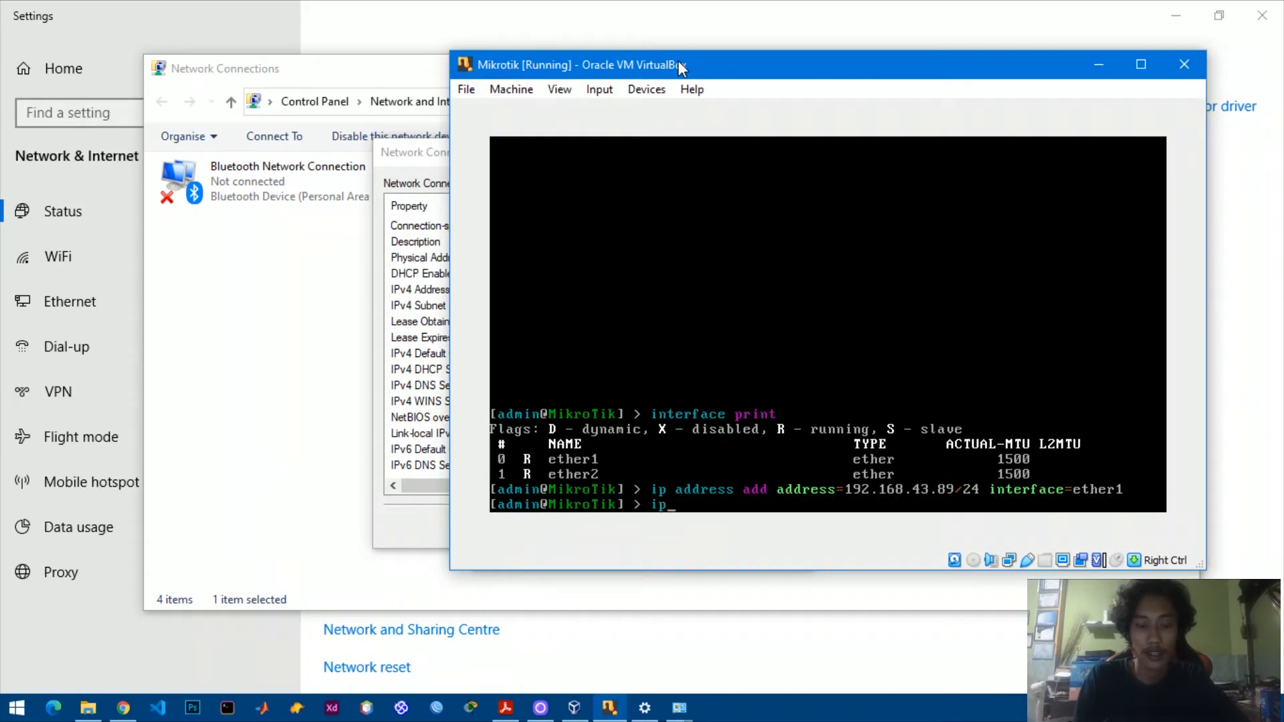
Add a default route with 'ip route add gateway=192.168.43.1'.
type("ip route add gateway=")
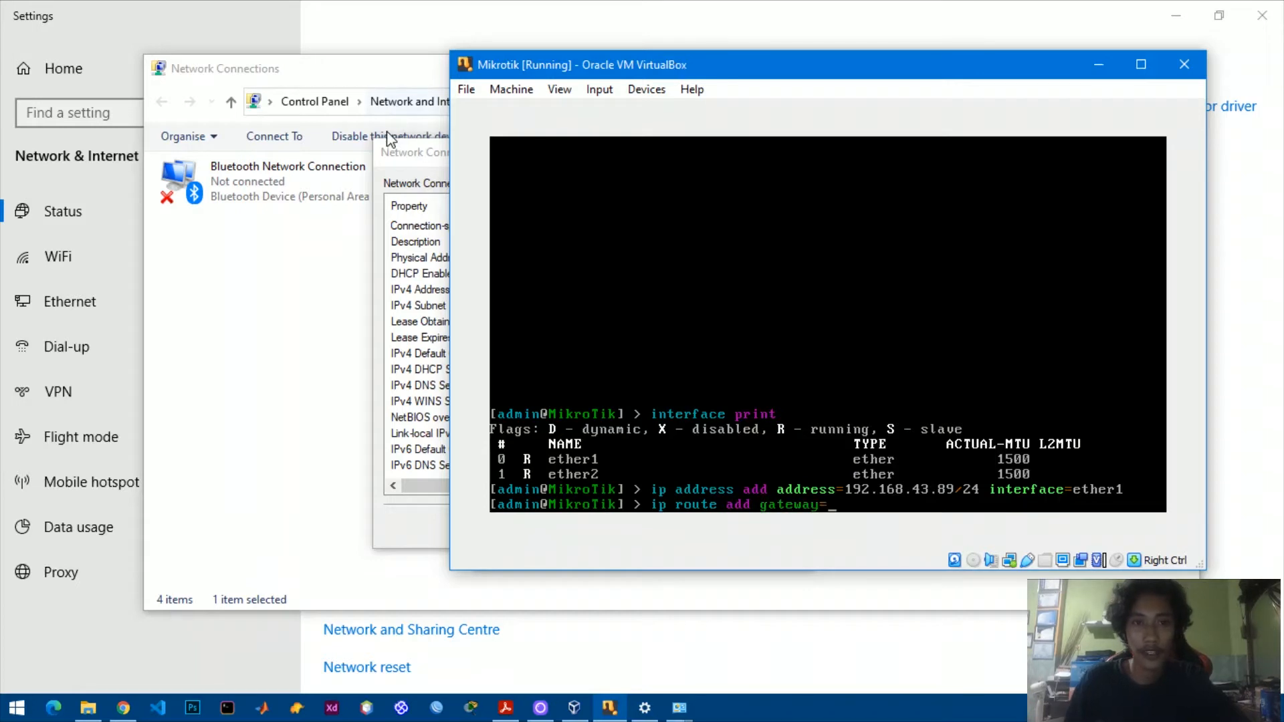
left_click(423, 160)
left_click_drag(433, 152, 416, 152)
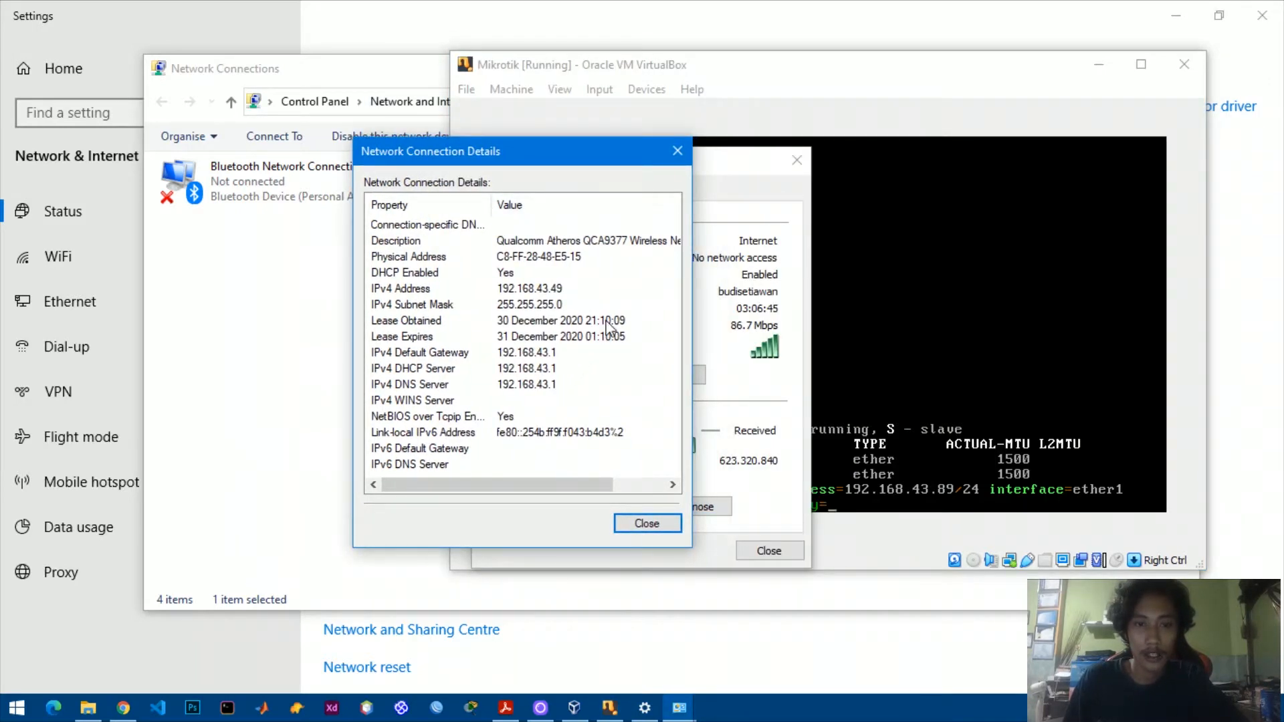
left_click(873, 75)
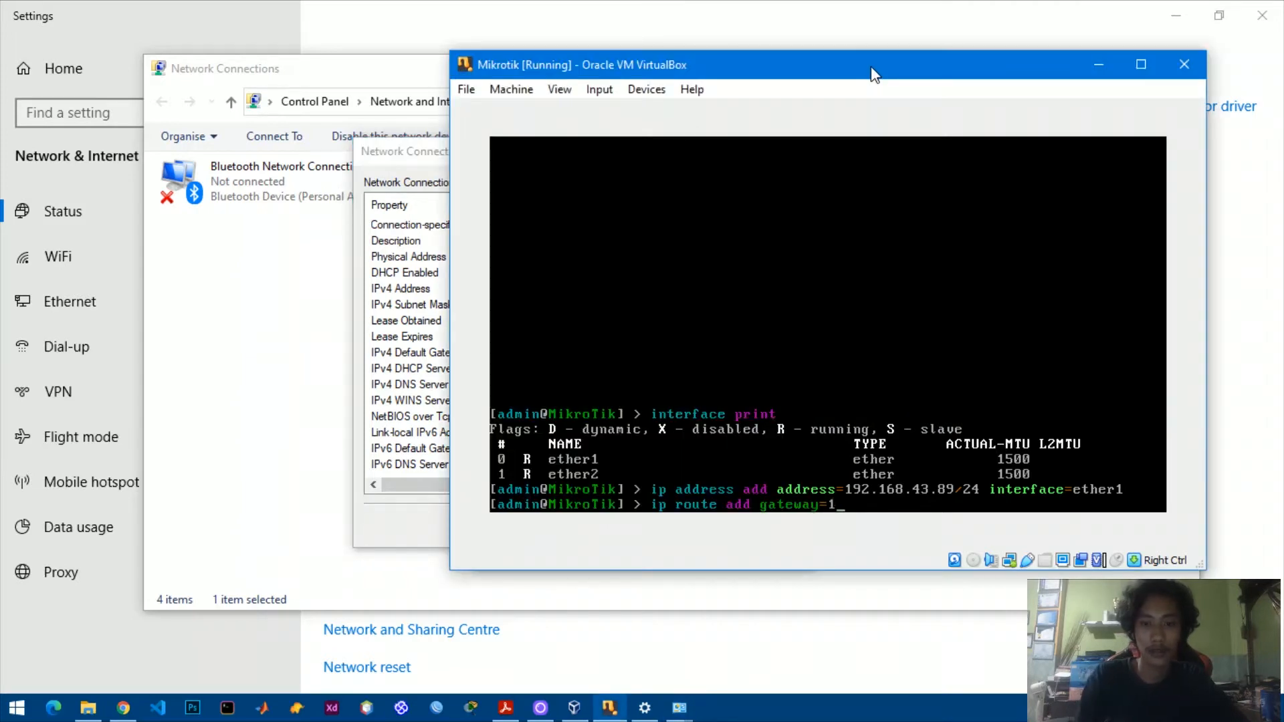
type("192.1")
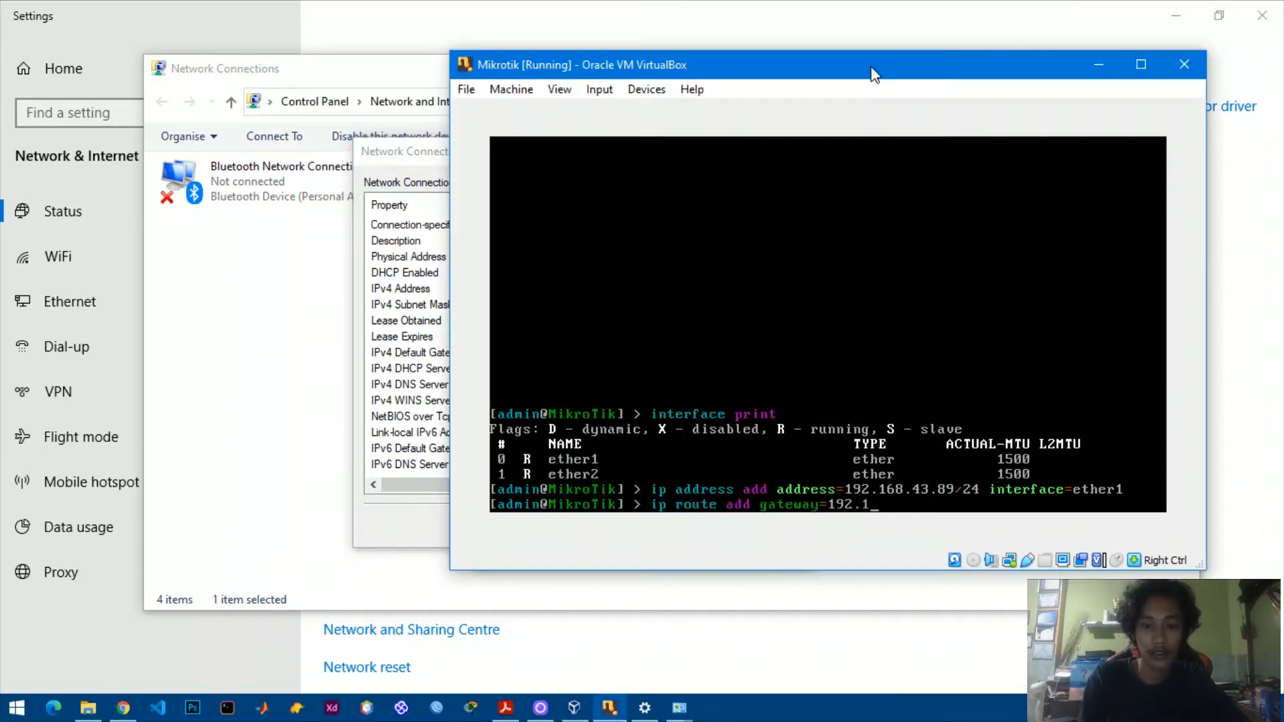
type("68.43.1")
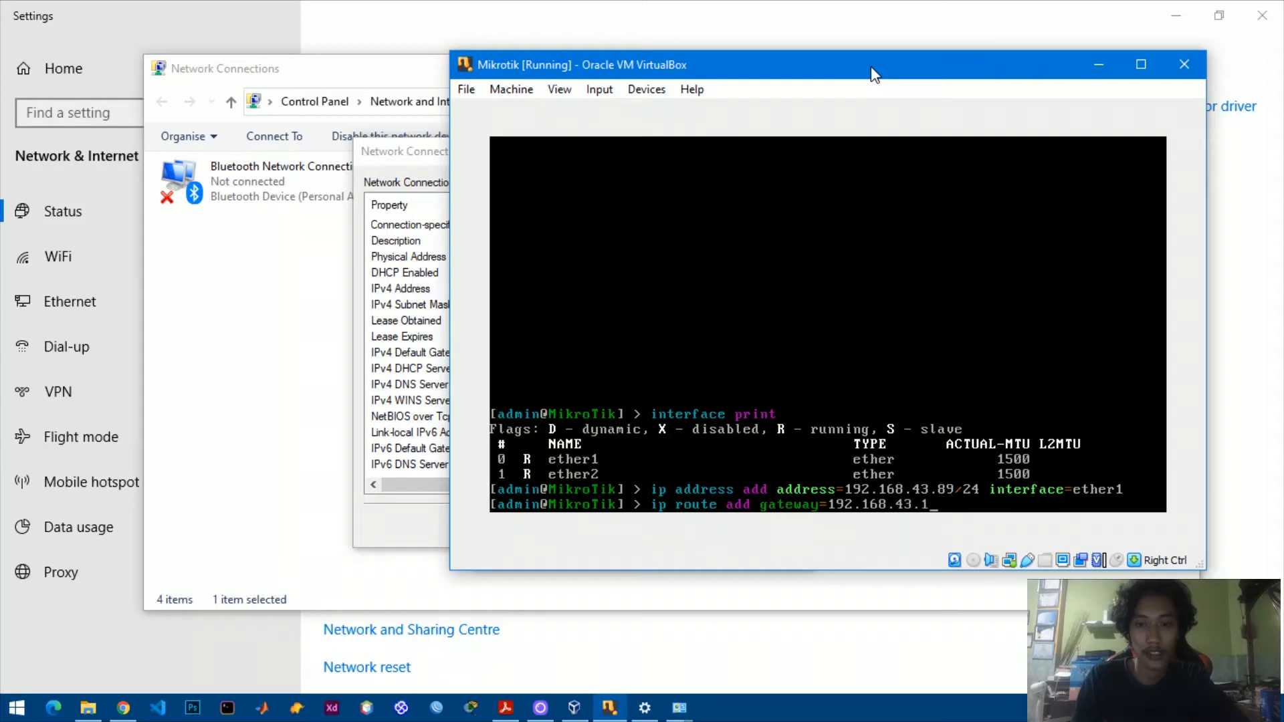
key("Return")
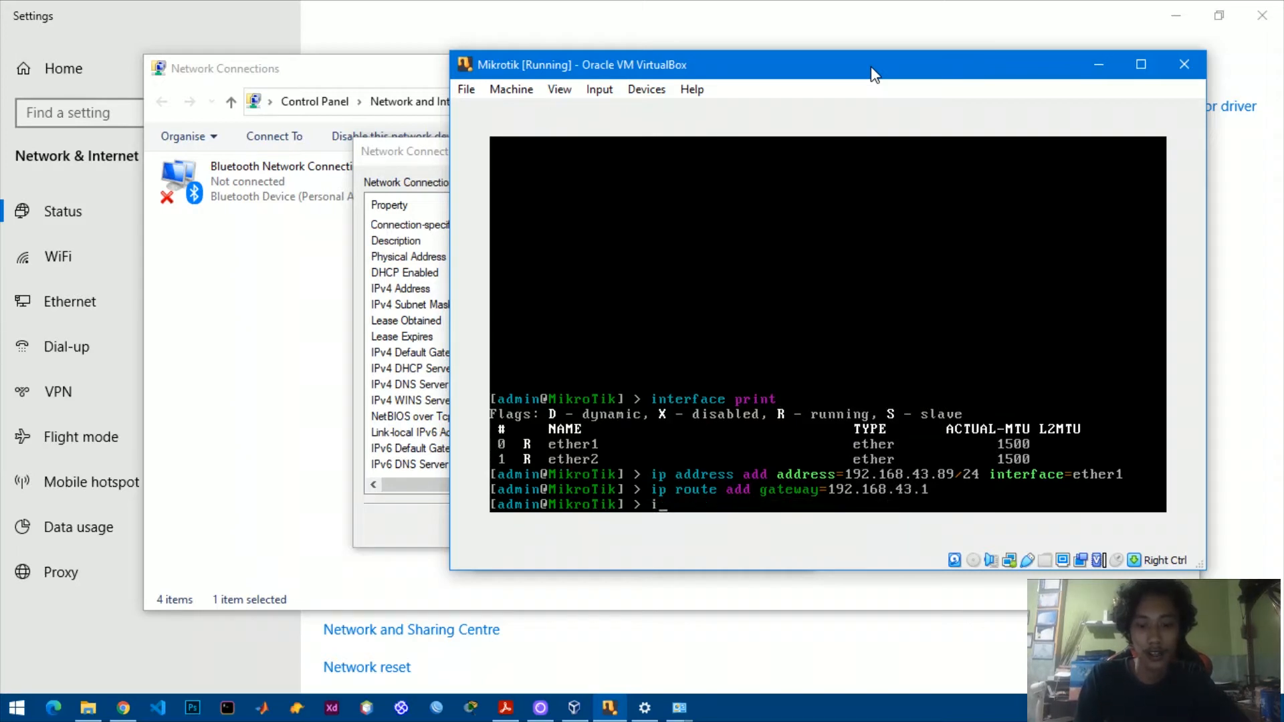
Set DNS servers 8.8.8.8,8.8.4.4 with allow-remote-requests=yes.
type("ip dns set serve")
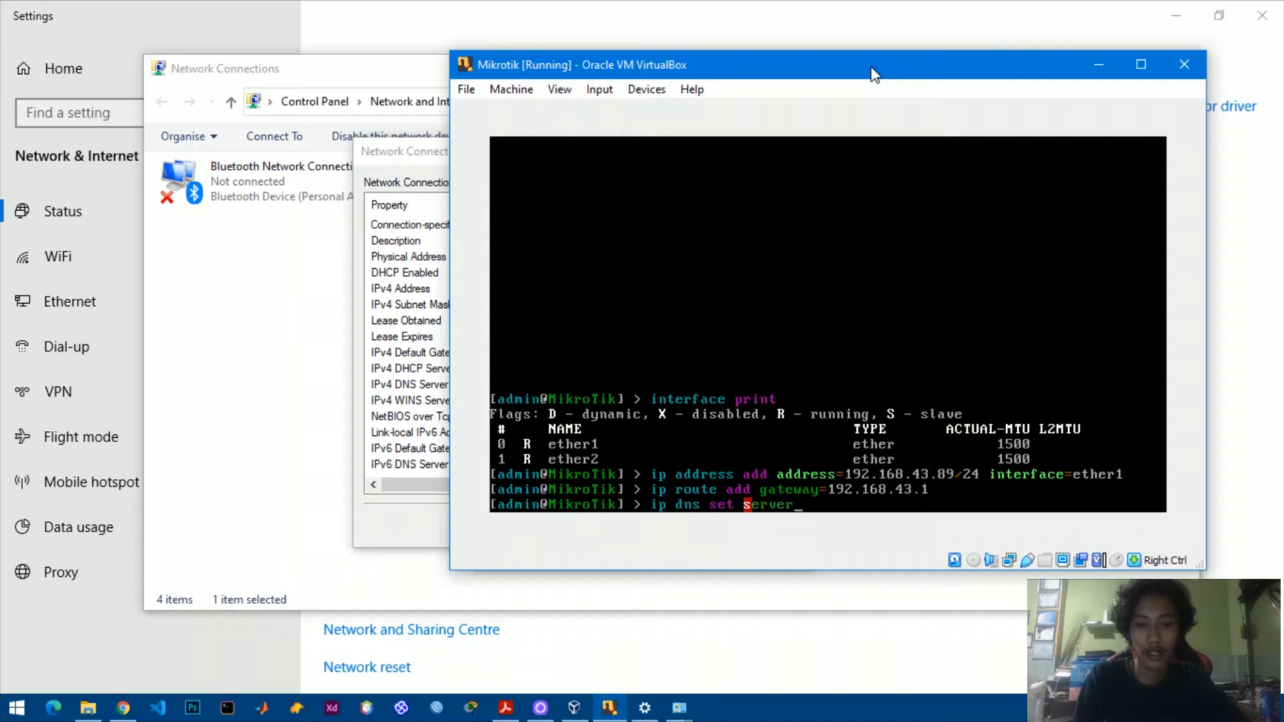
key("BackSpace")
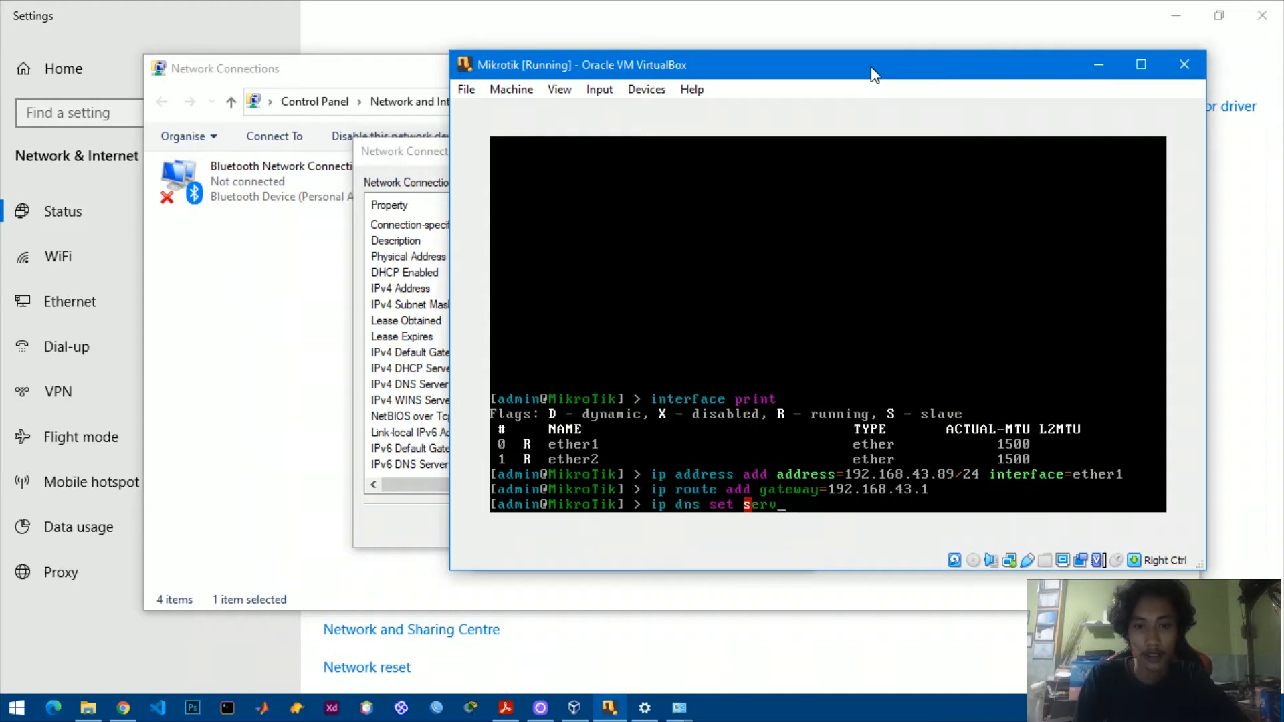
key("Tab")
type("8")
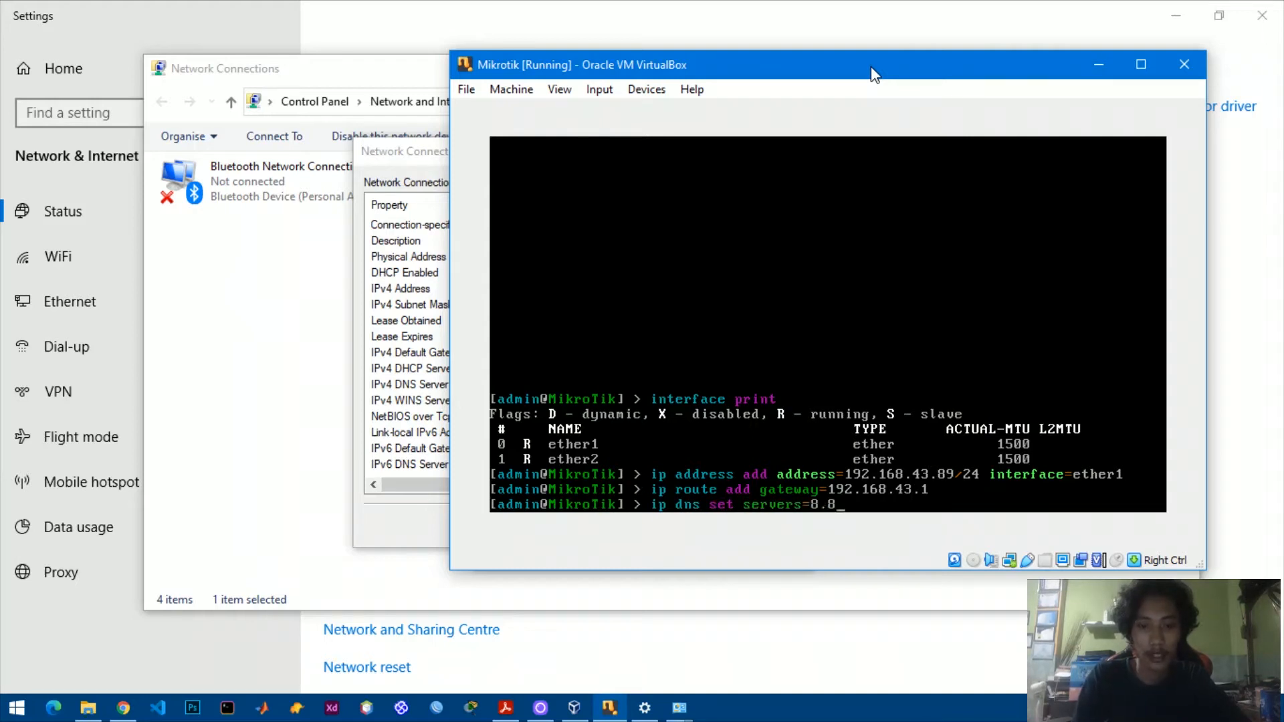
type(".8.8.8,8.8.4.4")
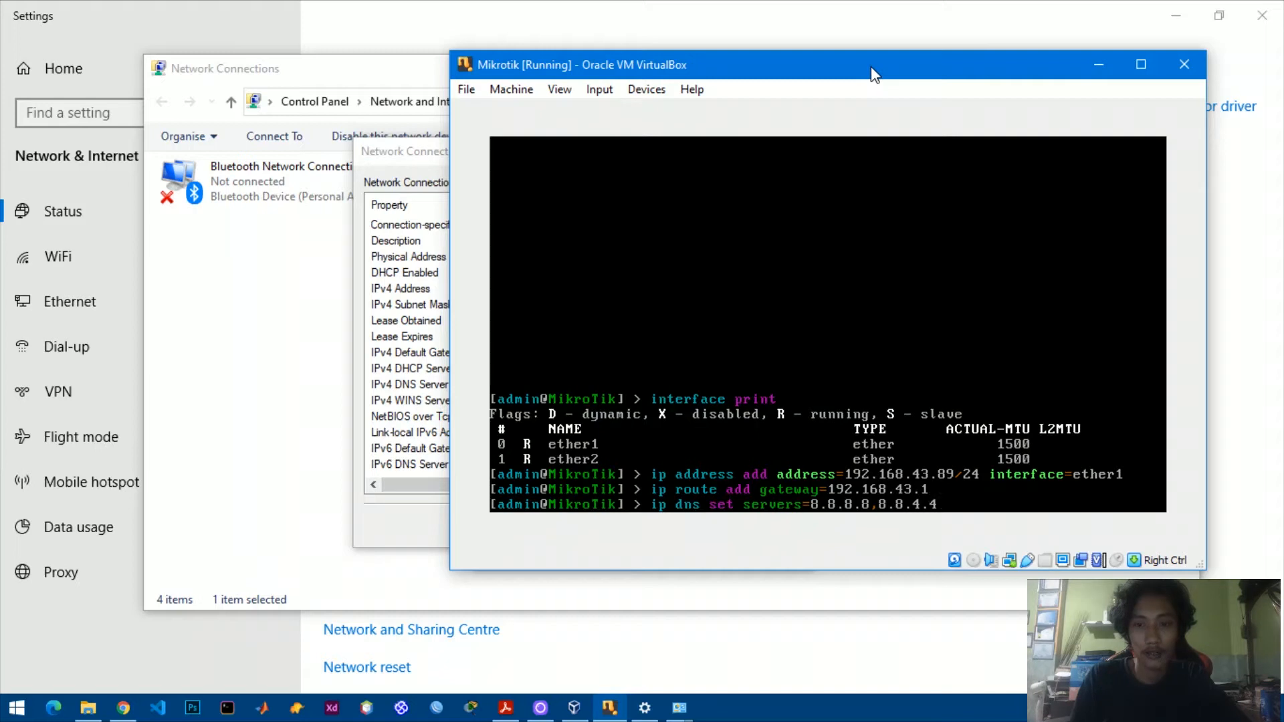
type(" al")
key("Tab")
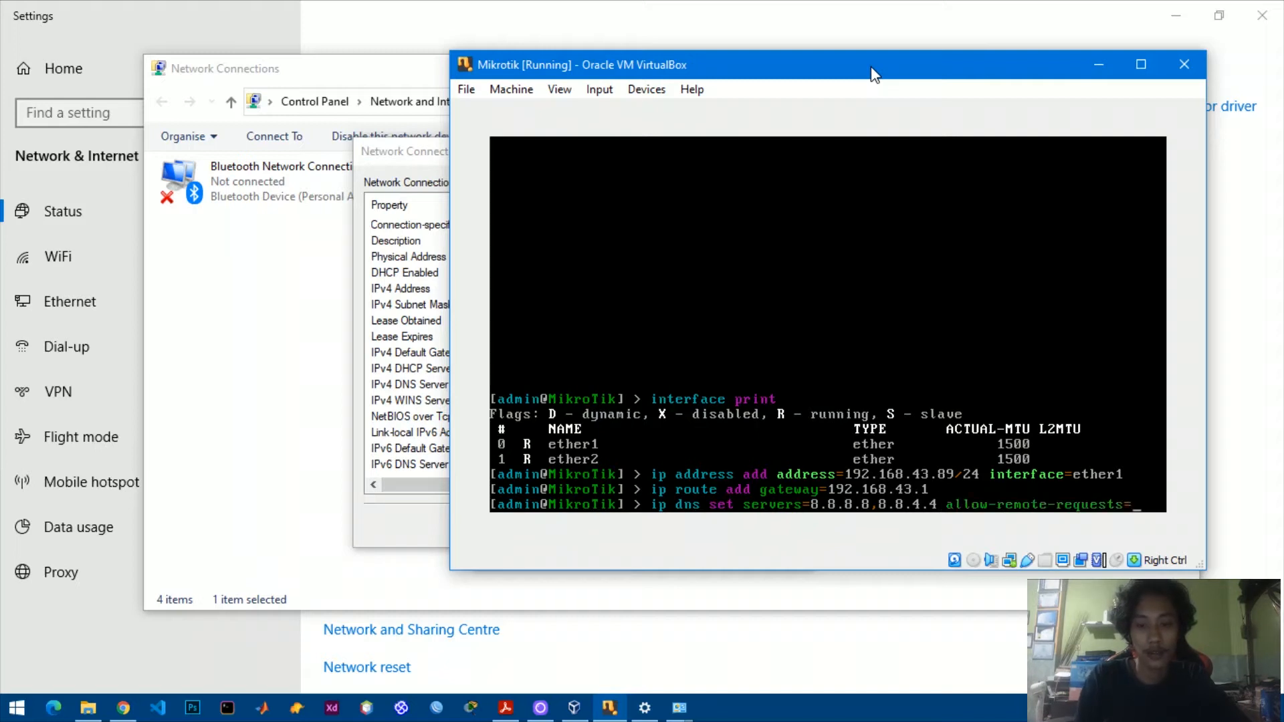
type("yes")
key("Return")
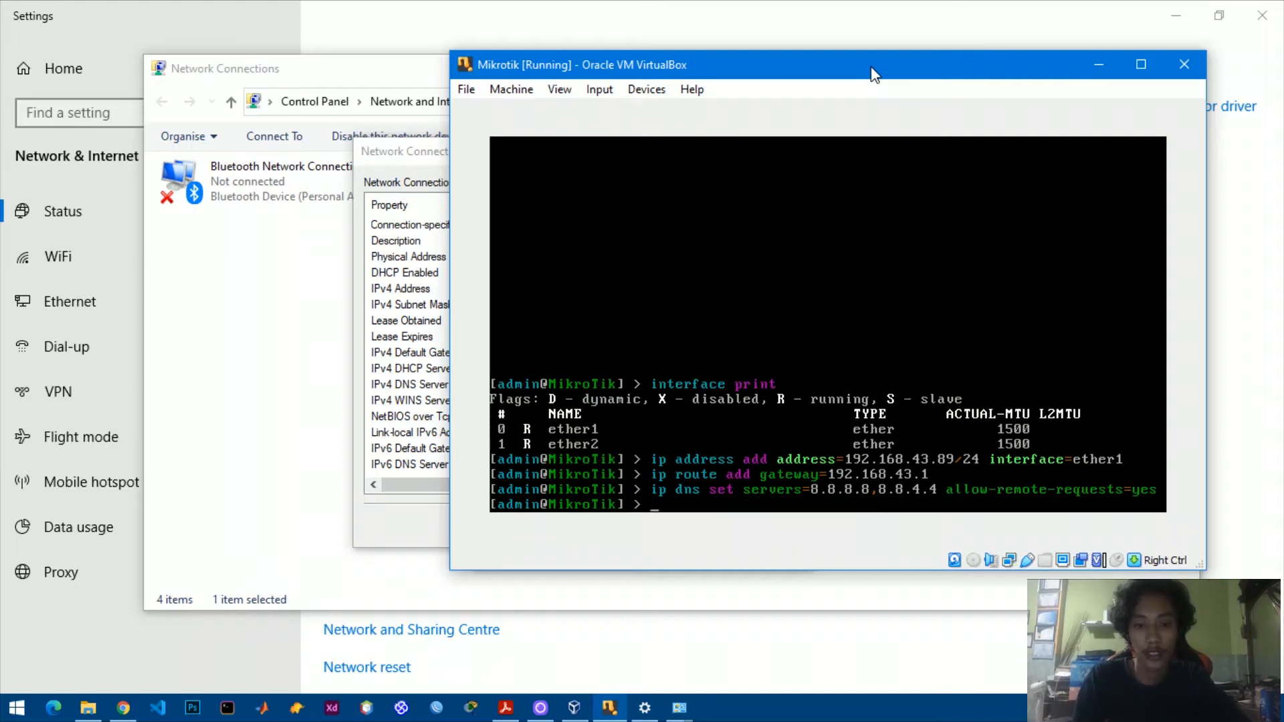
type("ping google.com")
Ping google.com from the router and stop it once the summary shows 0% loss.
key("Return")
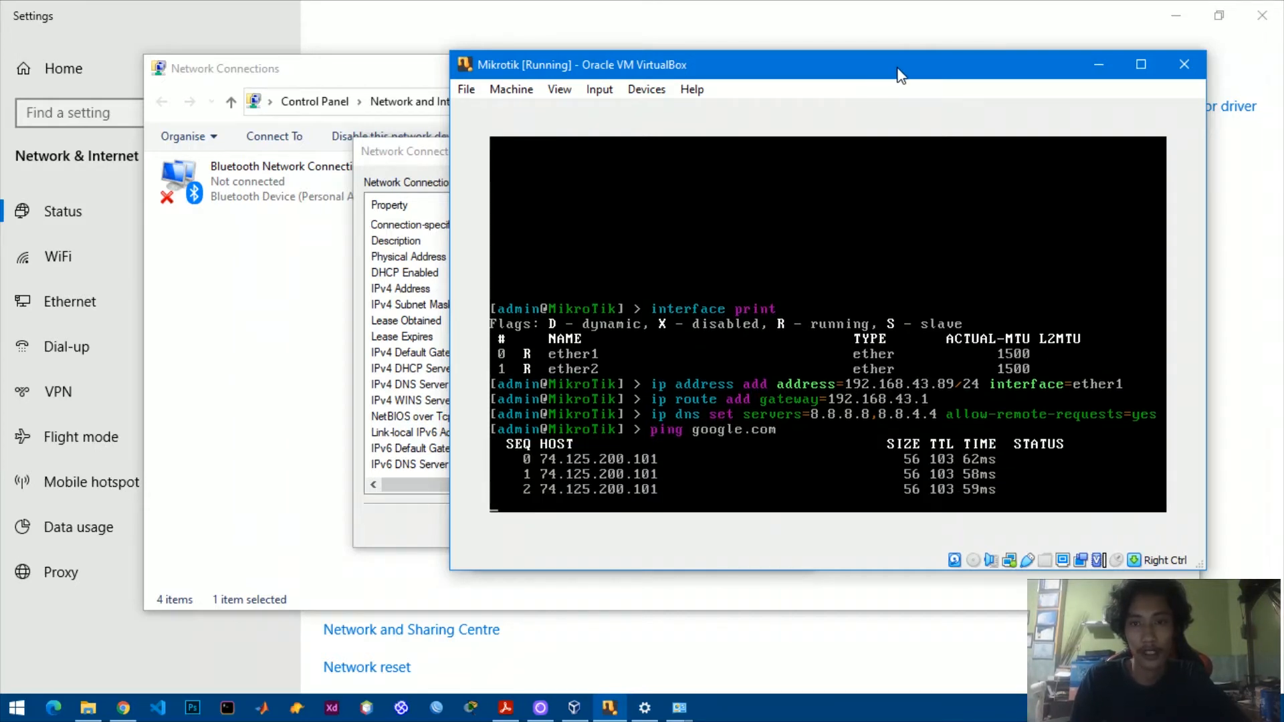
left_click_drag(899, 71, 887, 62)
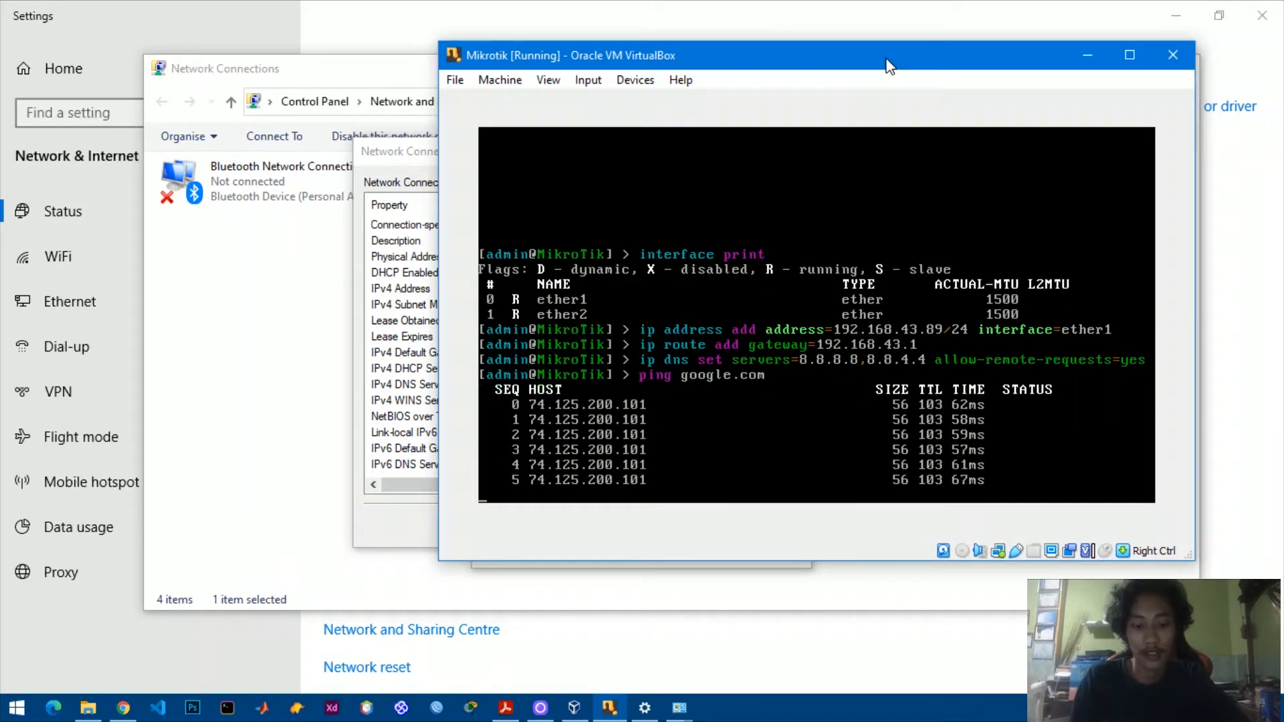
key("ctrl+c")
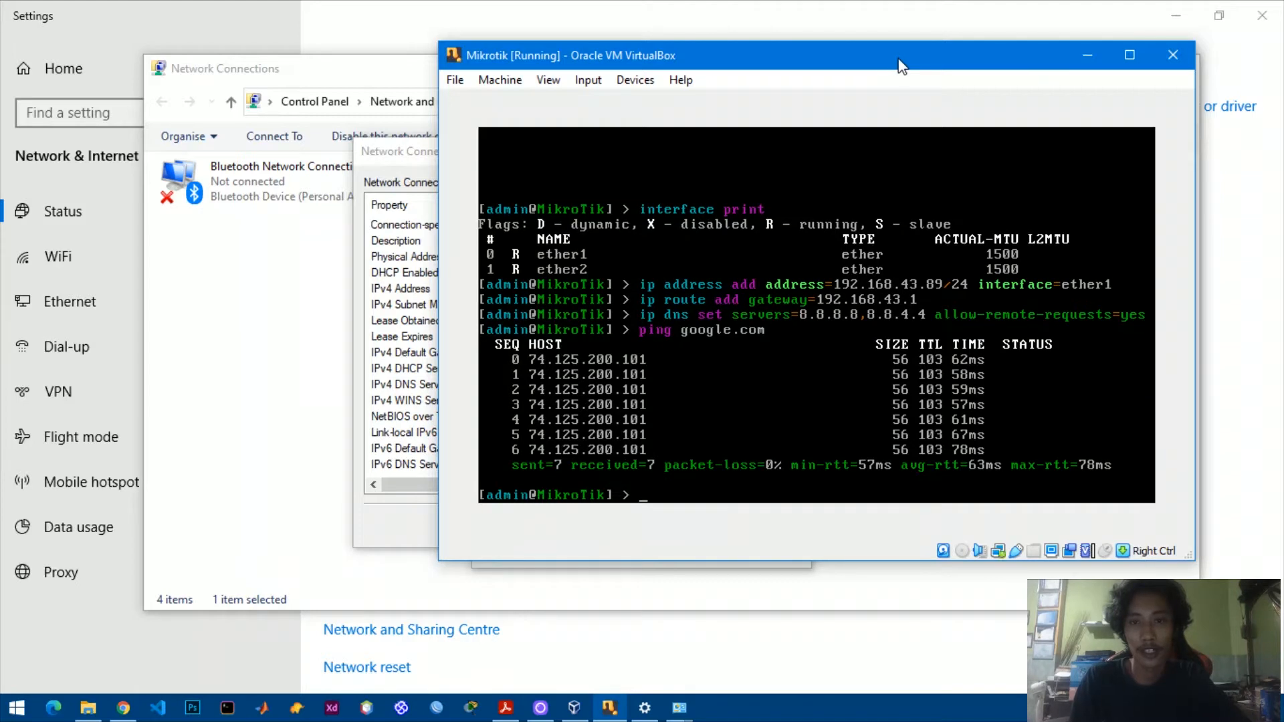
left_click_drag(869, 55, 831, 57)
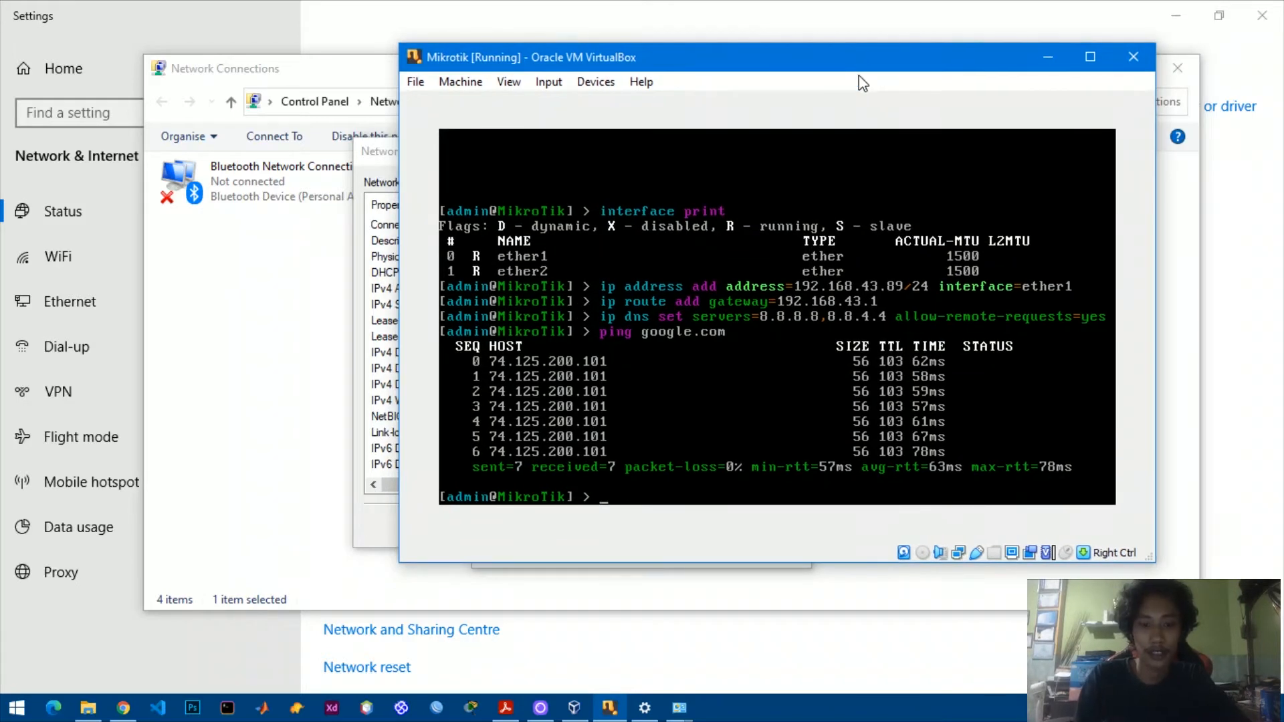
Add a srcnat NAT rule with action masquerade and out-interface ether1.
type("ip fire")
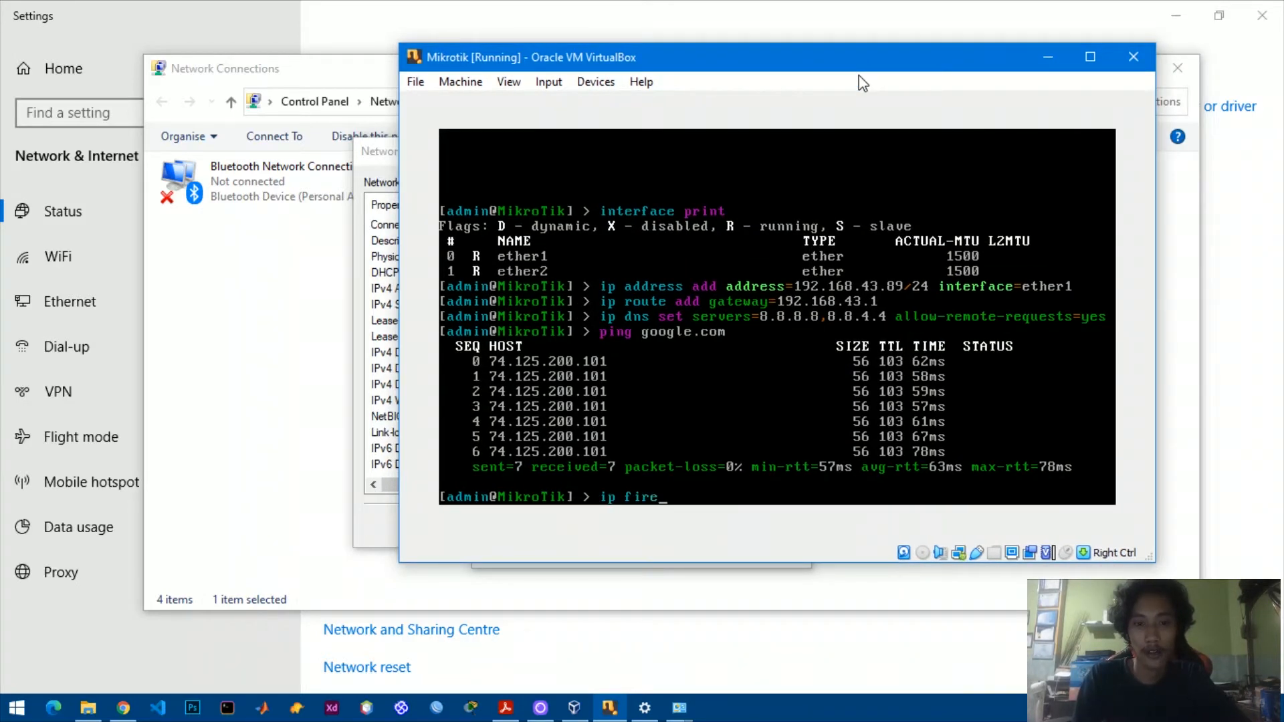
type("wall nat add ch")
key("Tab")
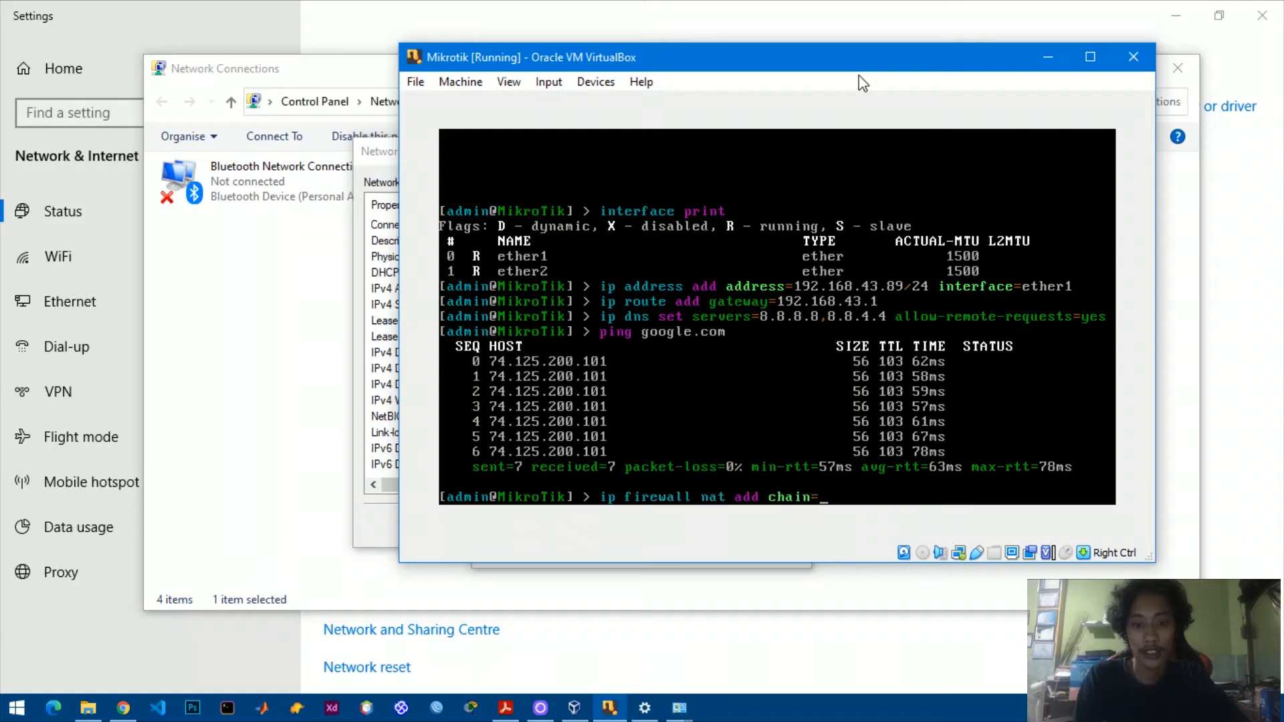
type("srcnat a")
key("Tab")
type("mas")
key("Tab")
type("out-i")
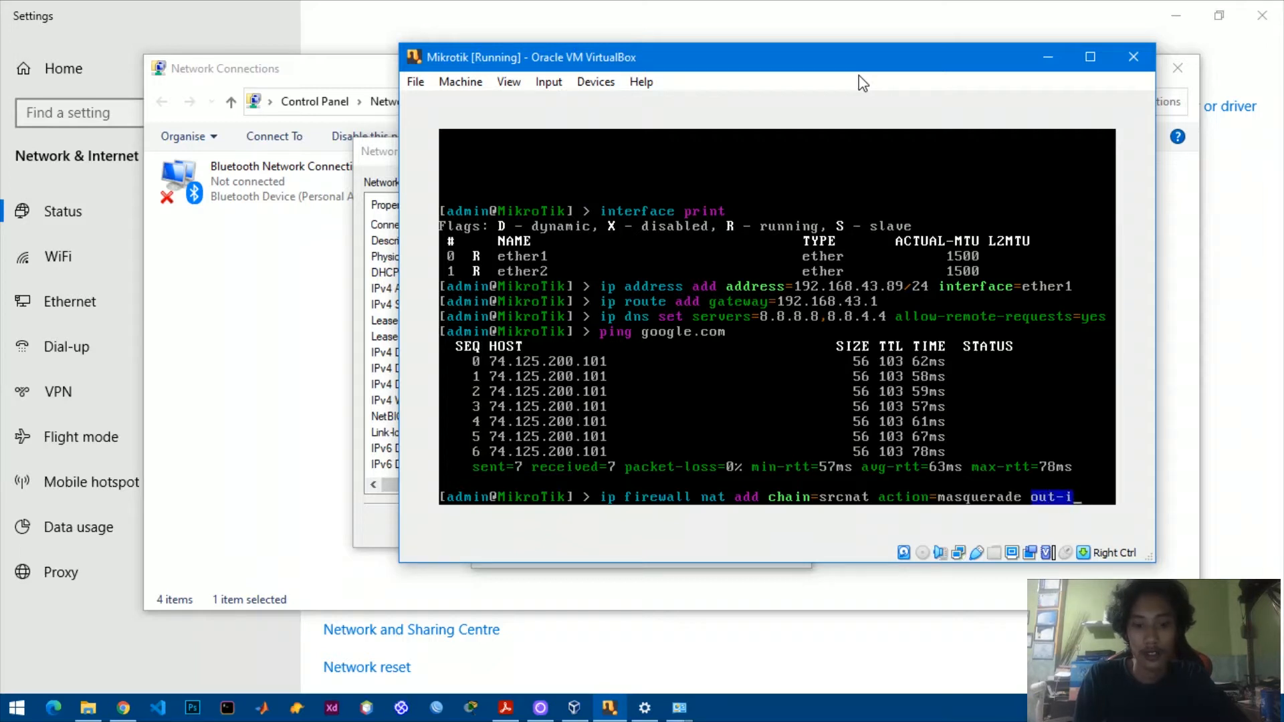
key("Tab")
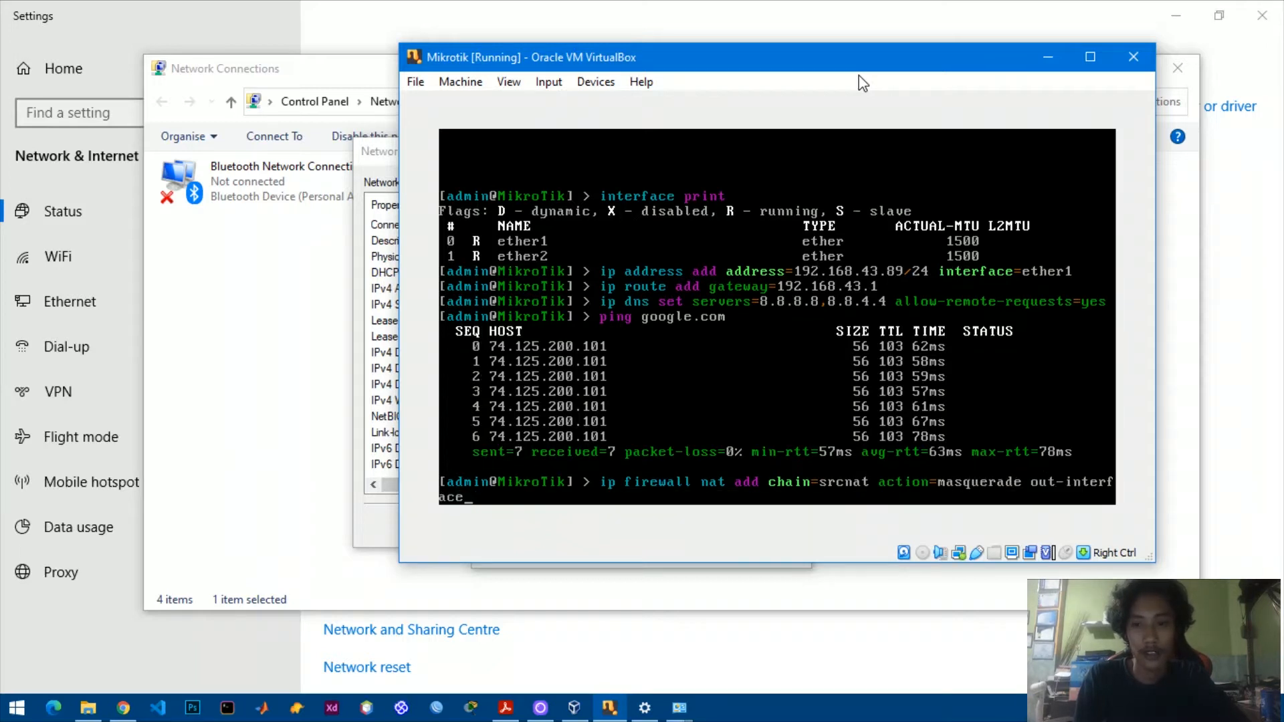
type("ether")
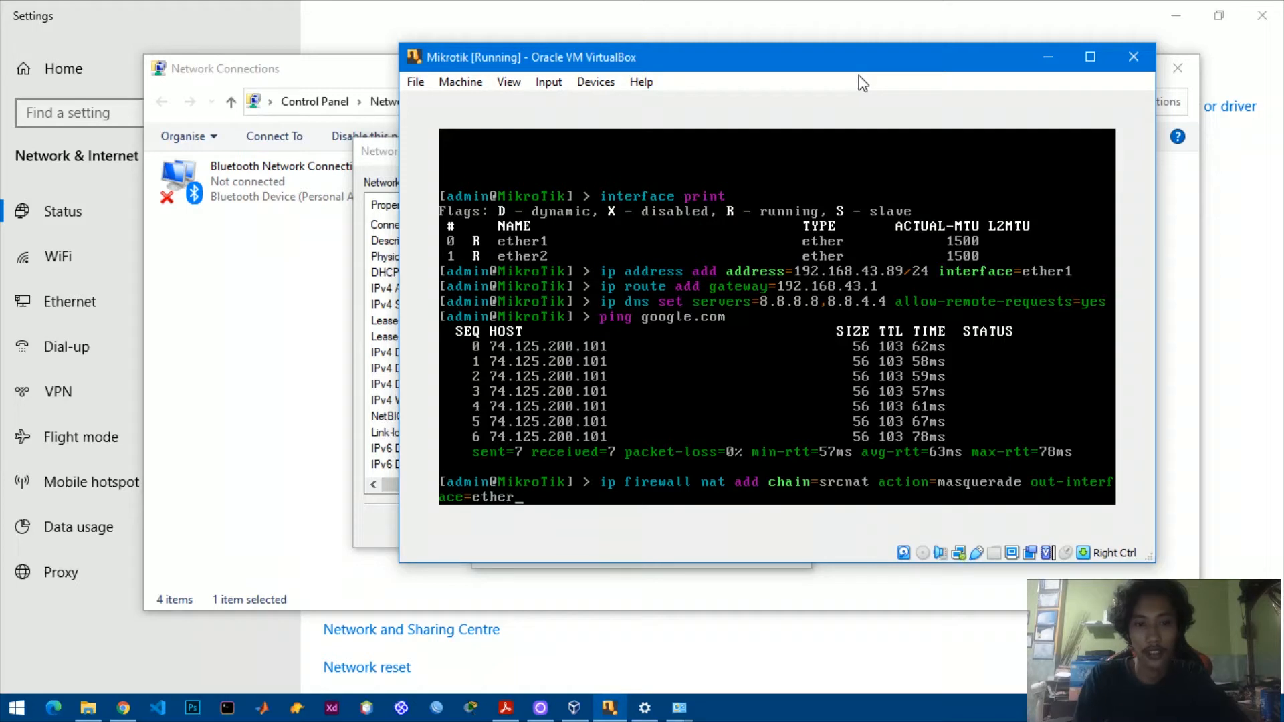
type("1")
key("Return")
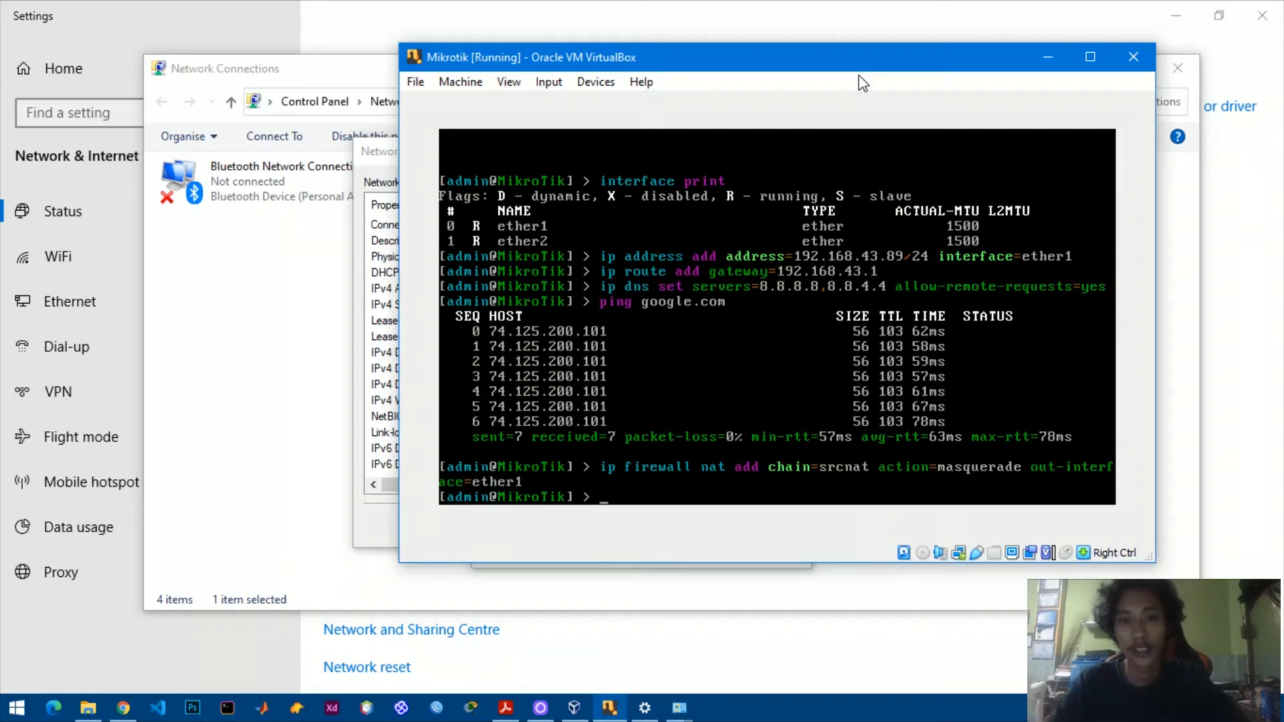
left_click_drag(883, 57, 851, 64)
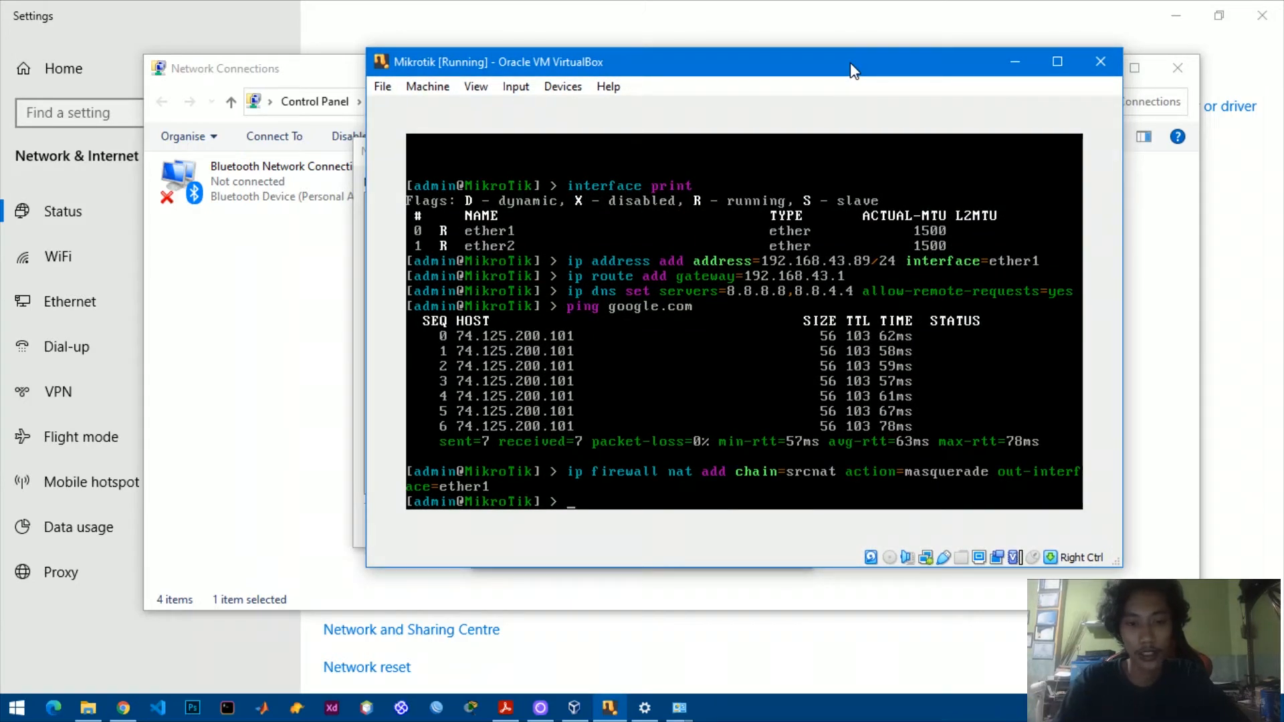
Assign address 192.168.1.1/24 to interface ether2.
type("ip address add address=")
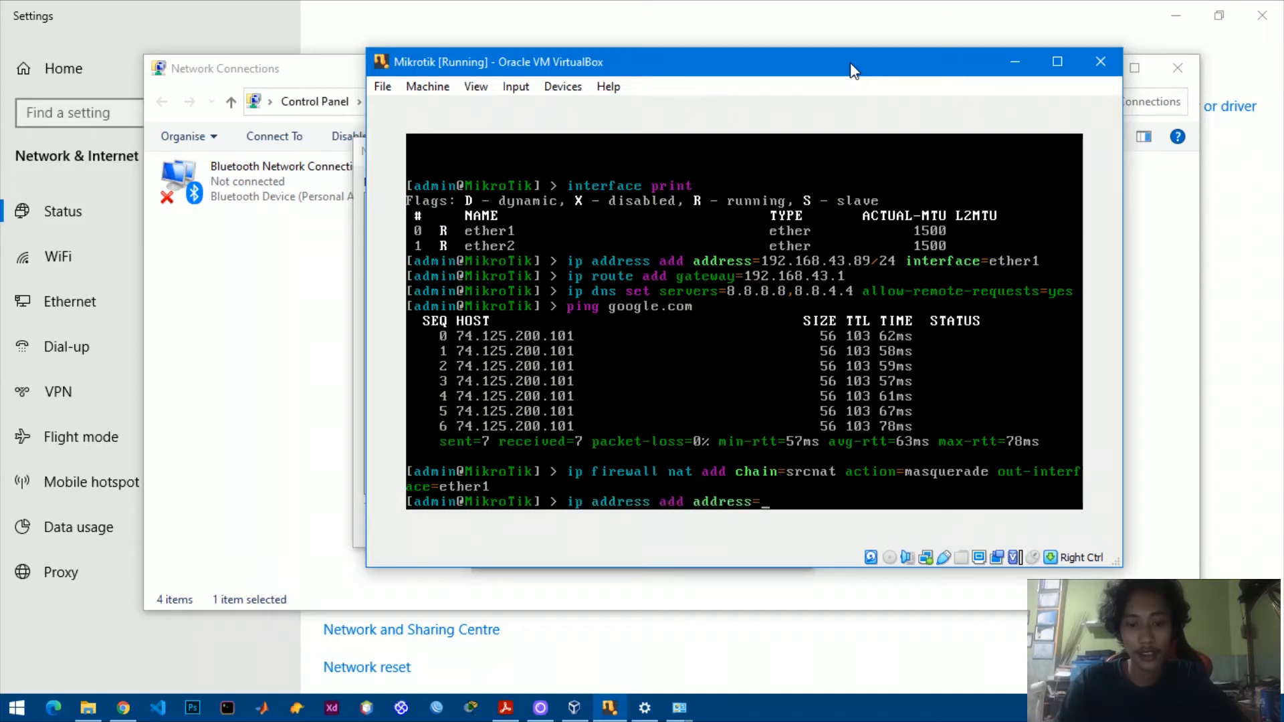
type("192.168")
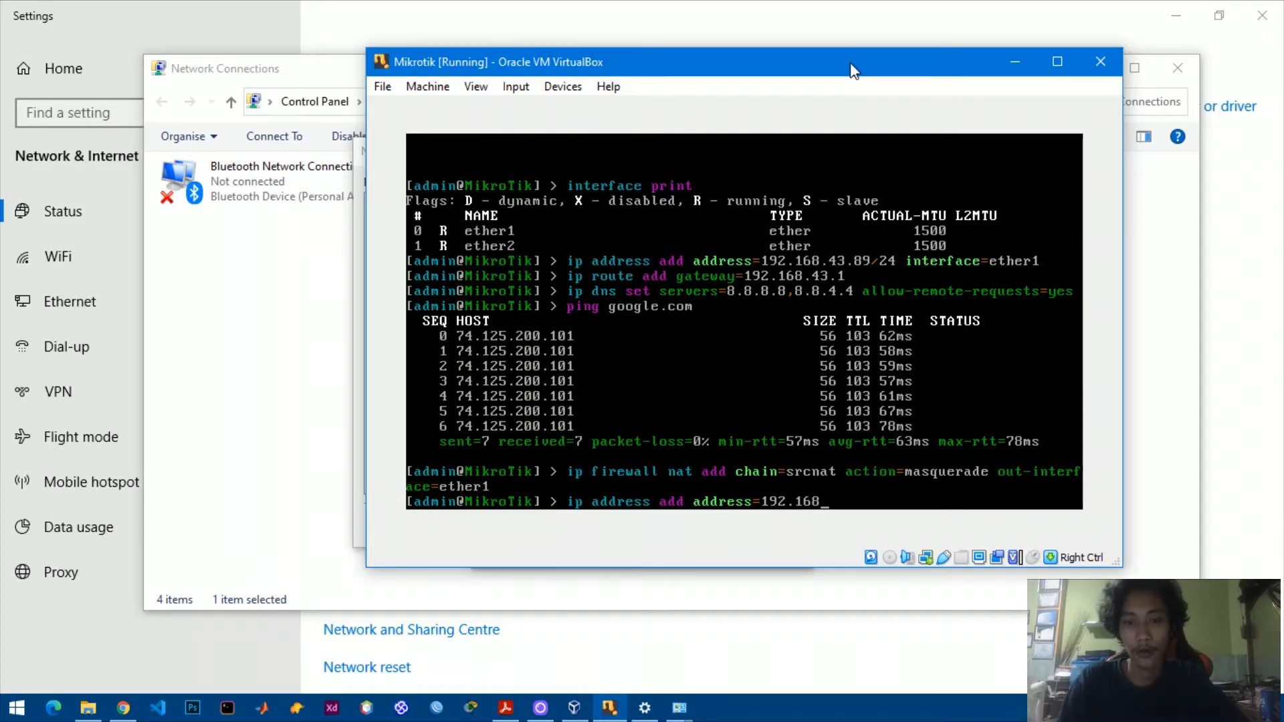
type(".1.1/2")
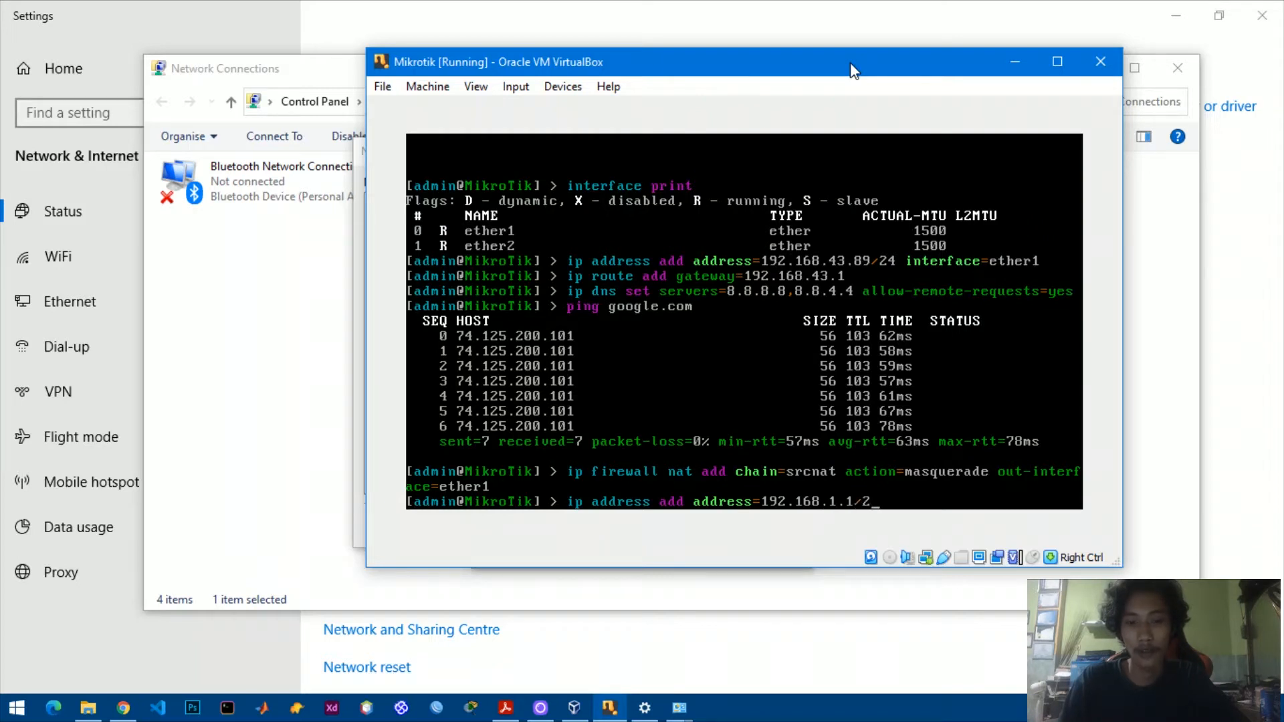
type("4 interface=")
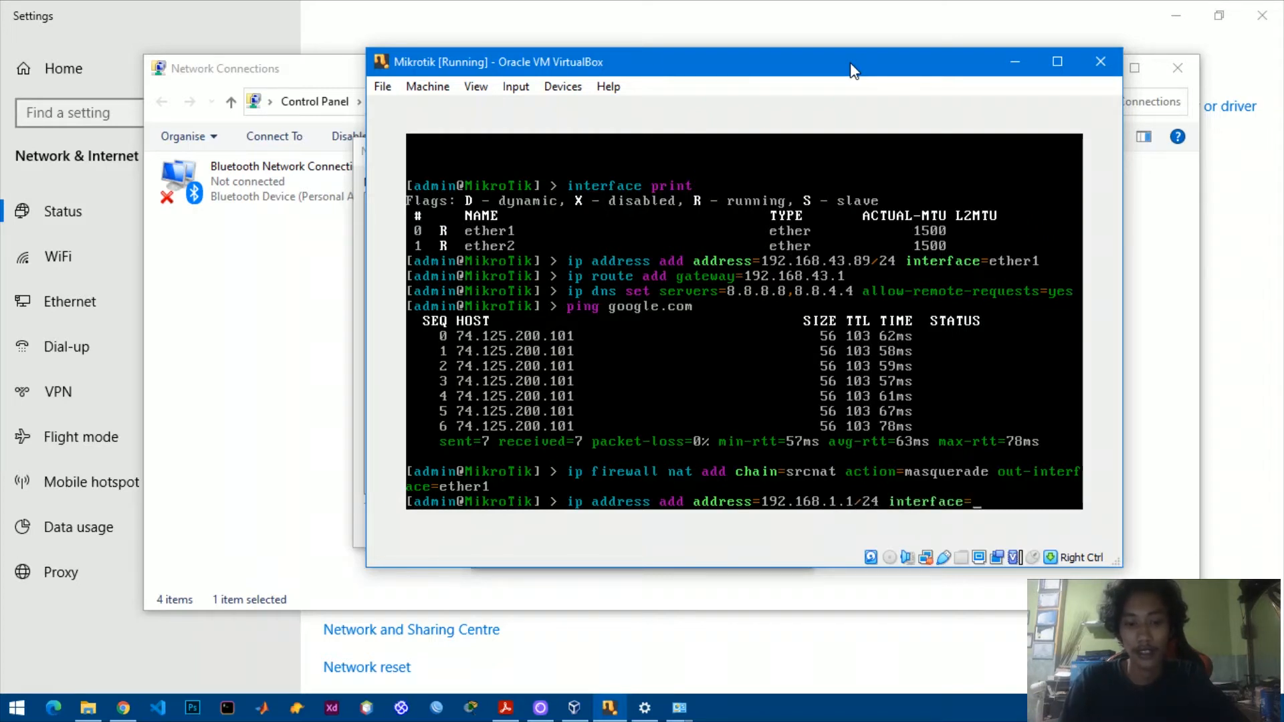
type("ether2")
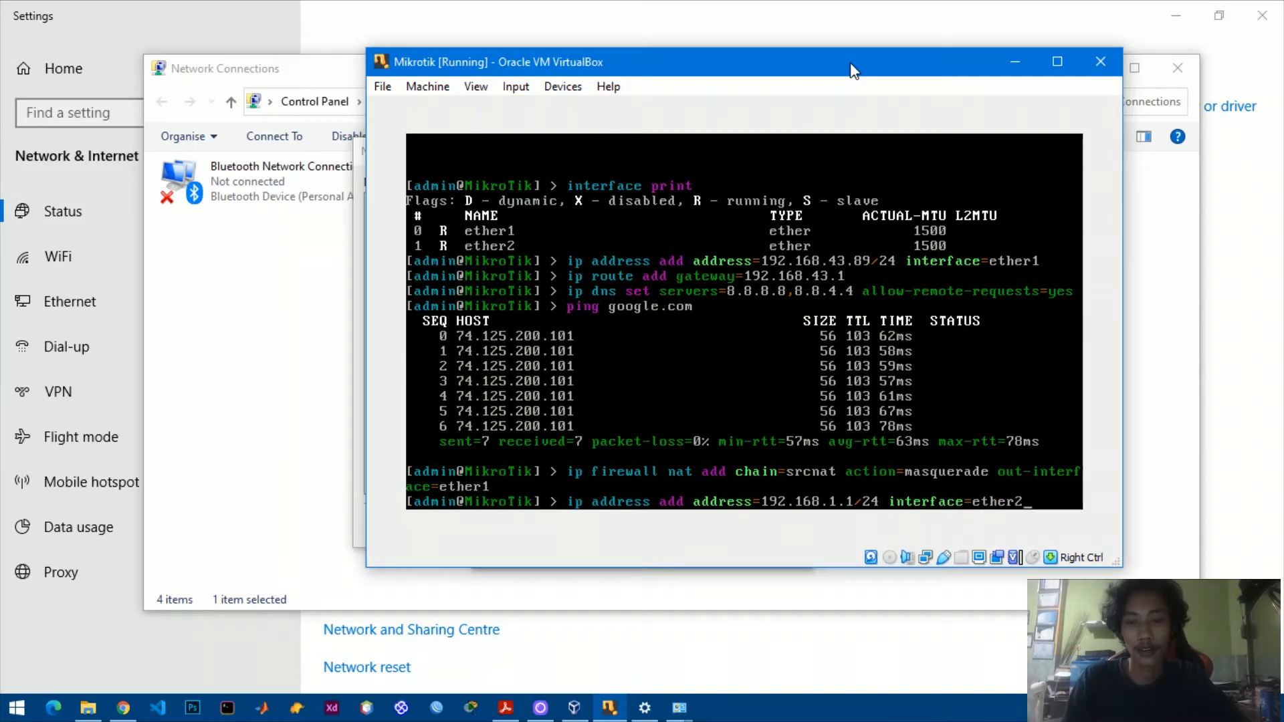
key("Return")
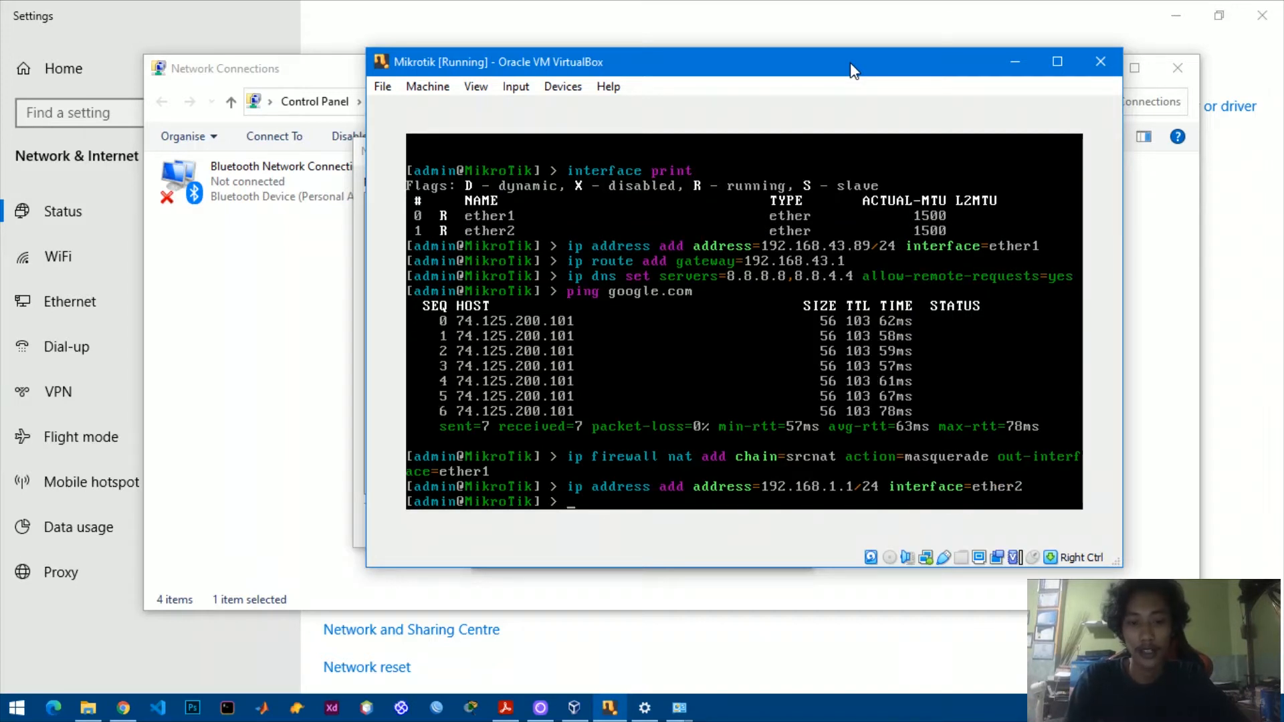
List the router's IP addresses with 'ip address print', then launch WinBox.
type("ip")
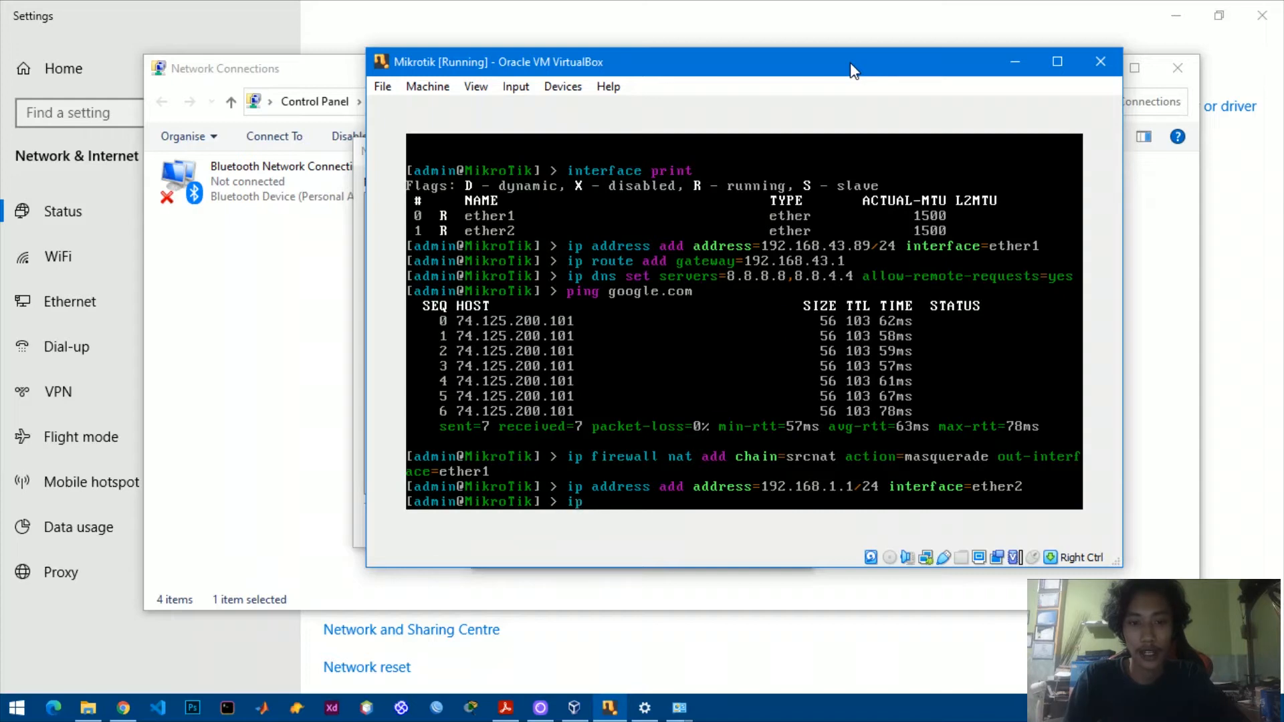
type(" address print")
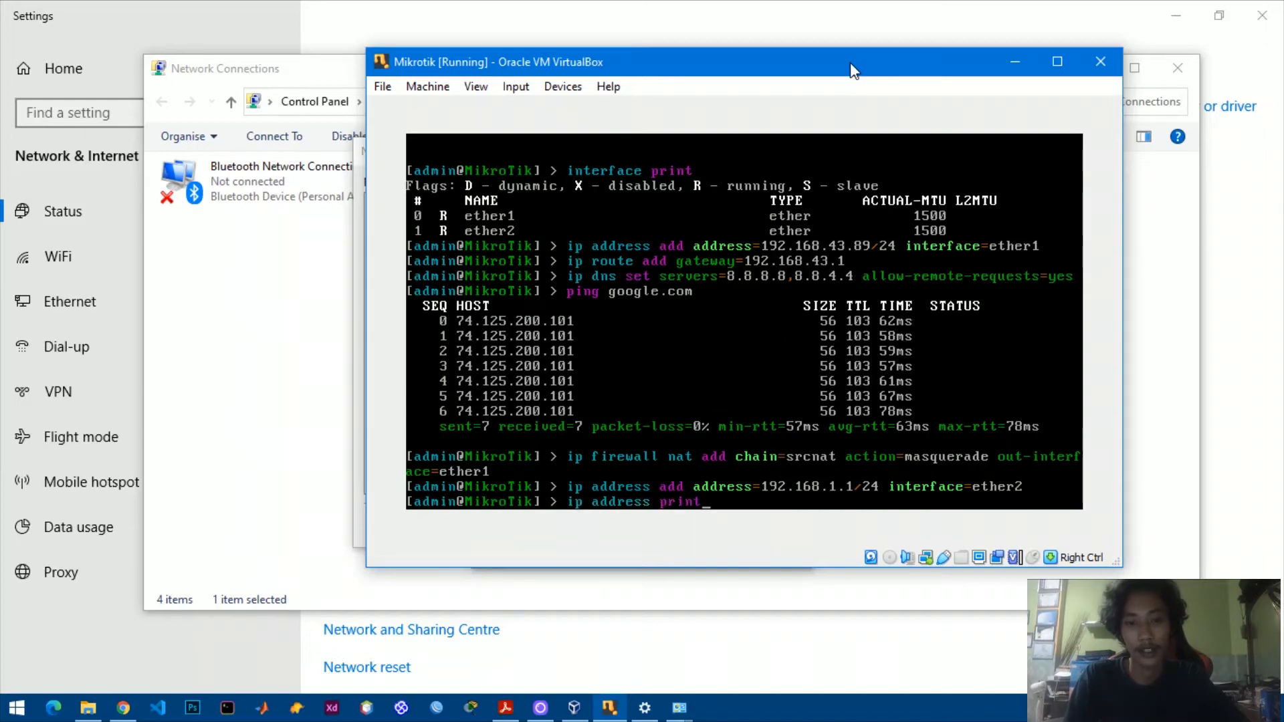
key("Return")
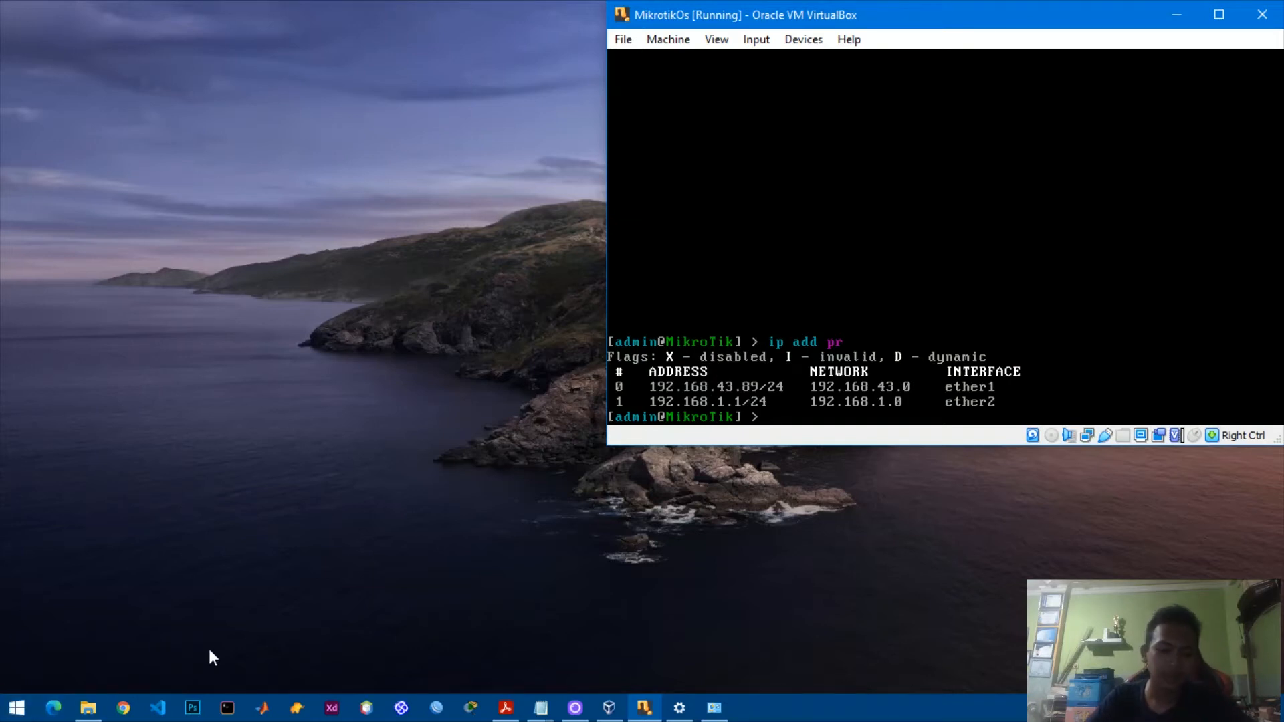
left_click(436, 709)
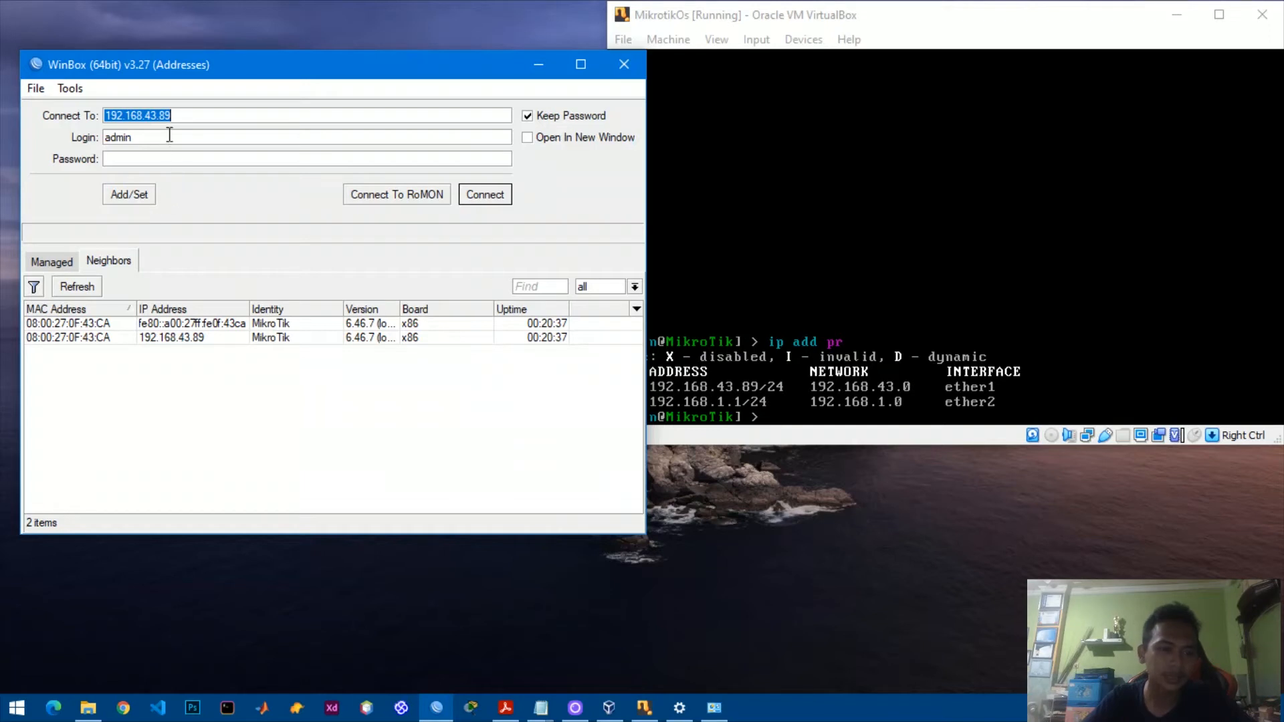
Check the WinBox login form shows 192.168.43.89 with user admin and an empty password.
left_click(177, 113)
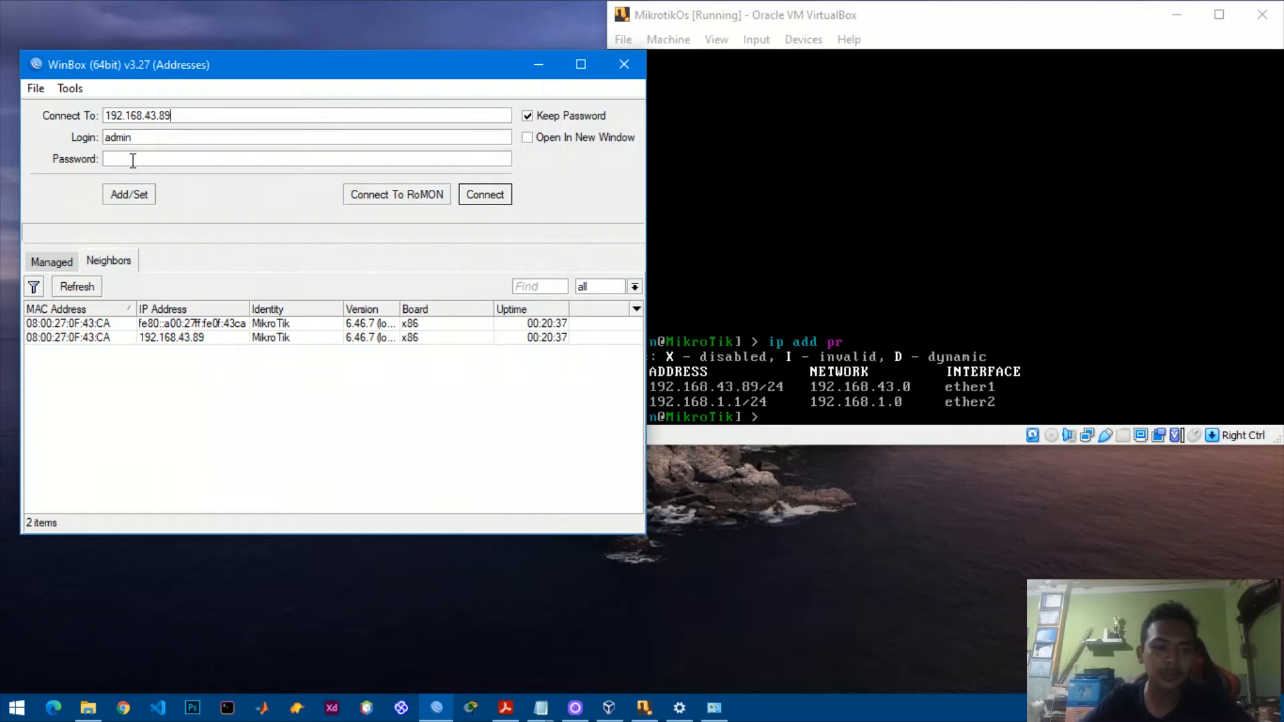
Connect to 192.168.43.89 as admin, dismiss the welcome notice, and open IP > Hotspot.
left_click(498, 200)
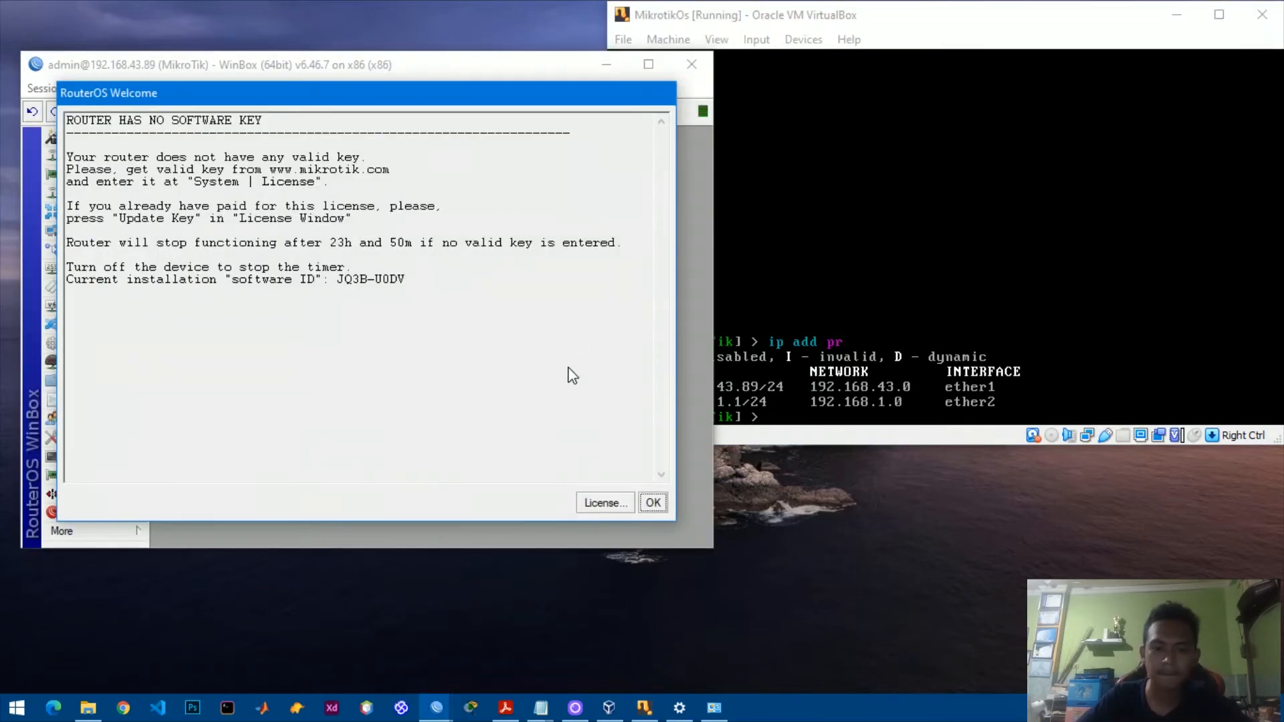
left_click(653, 503)
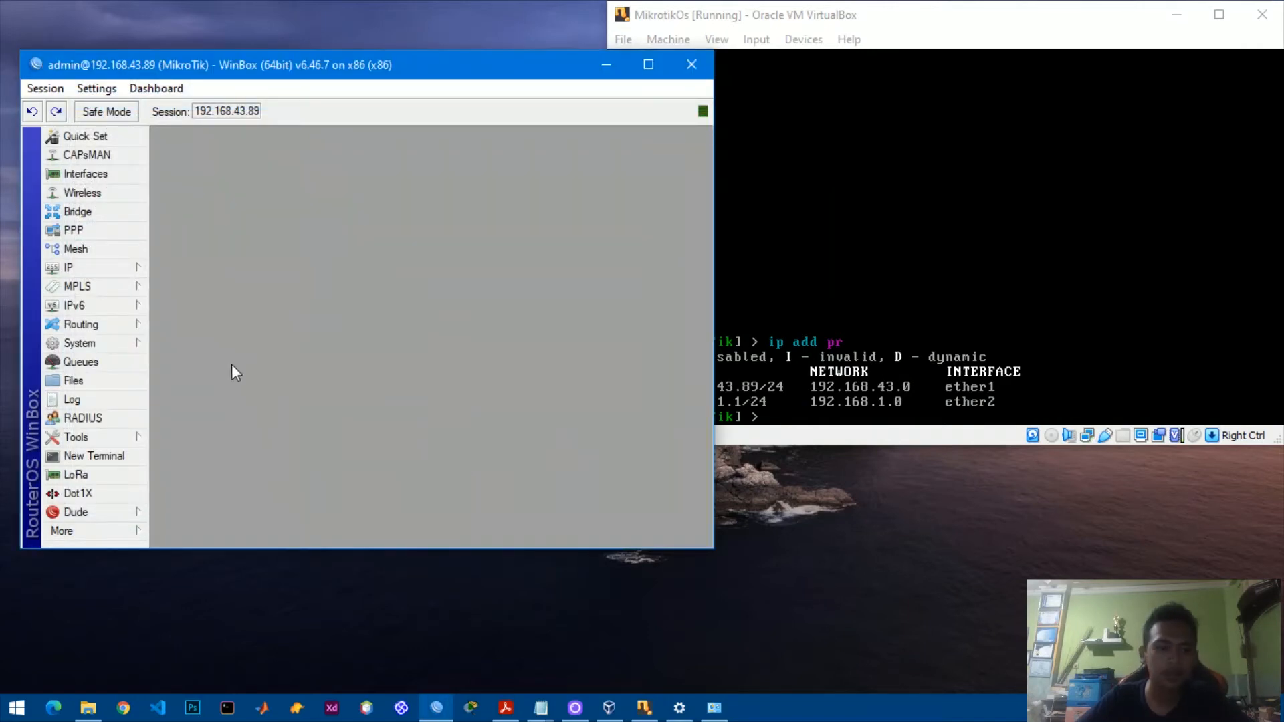
left_click(111, 273)
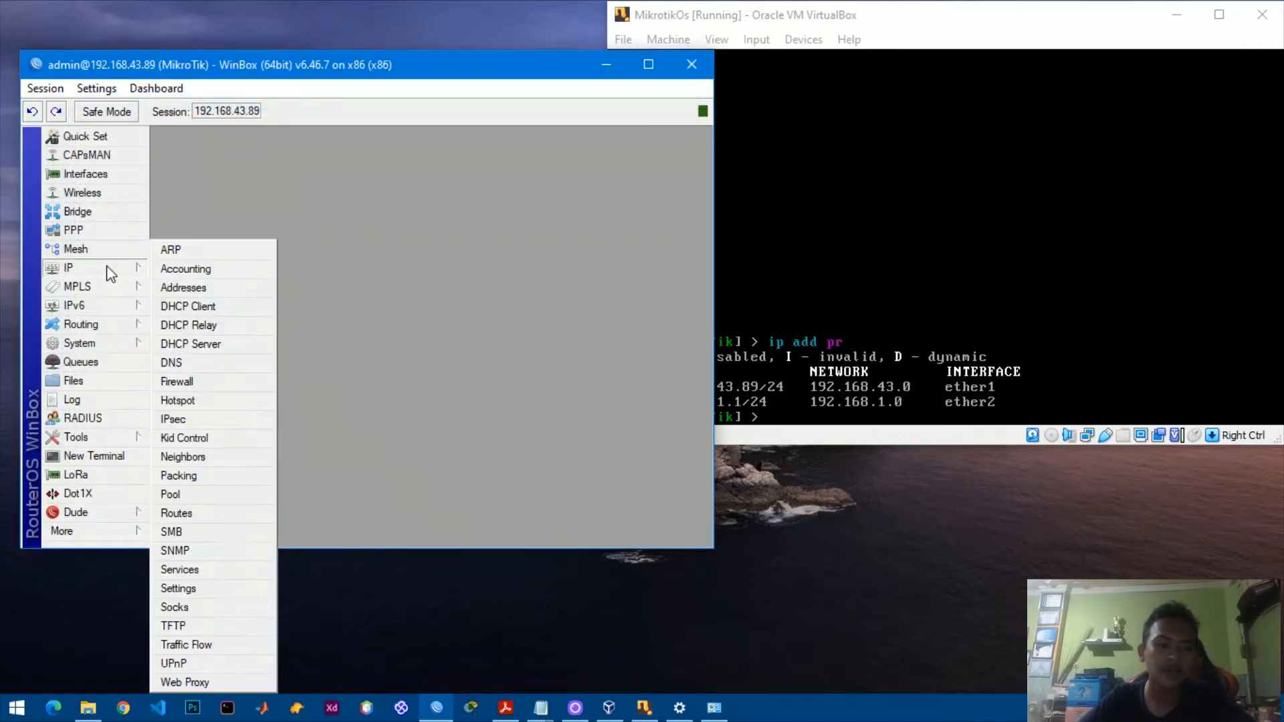
left_click(188, 408)
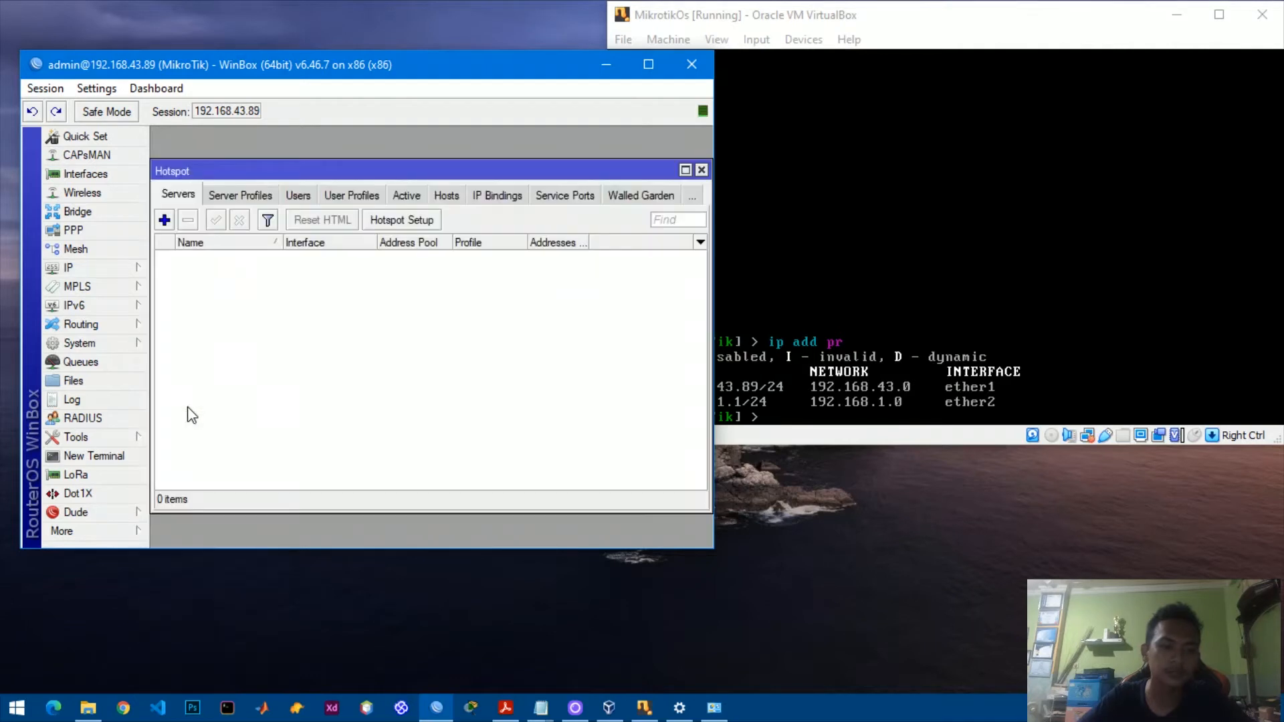
Start Hotspot Setup on ether2 and accept local address 192.168.1.1/24 with masquerade.
left_click(419, 229)
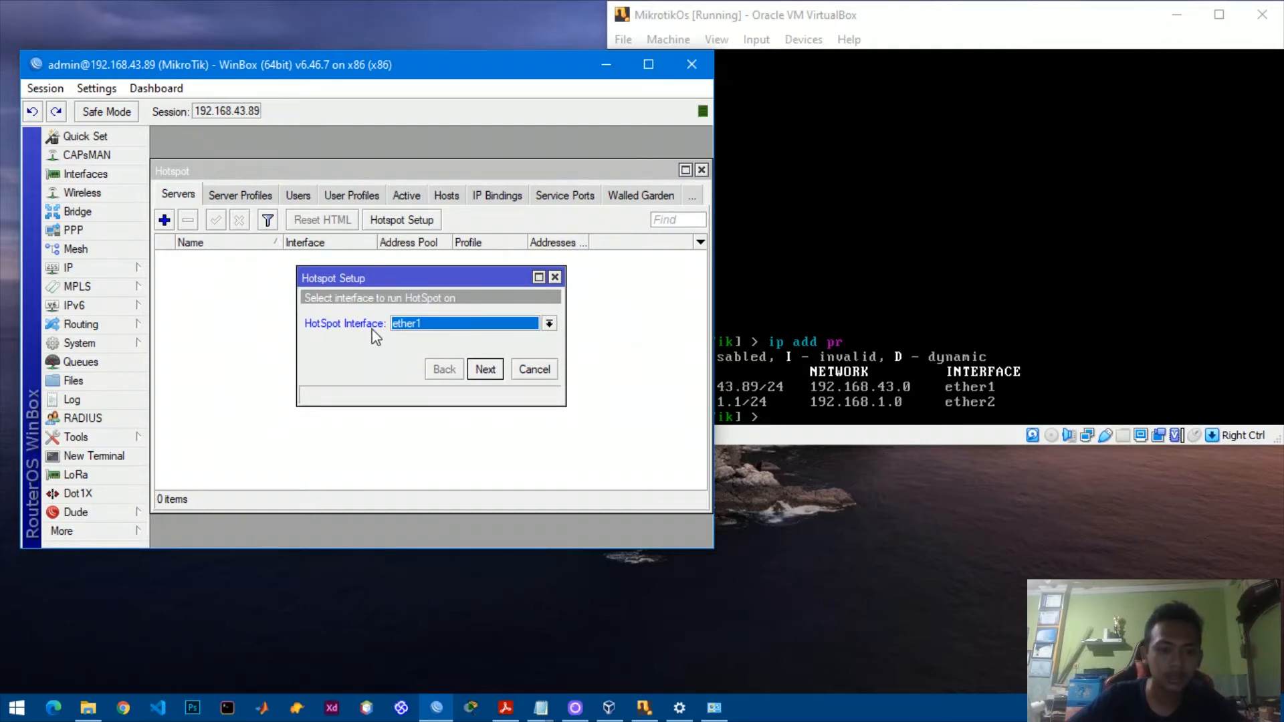
left_click(548, 323)
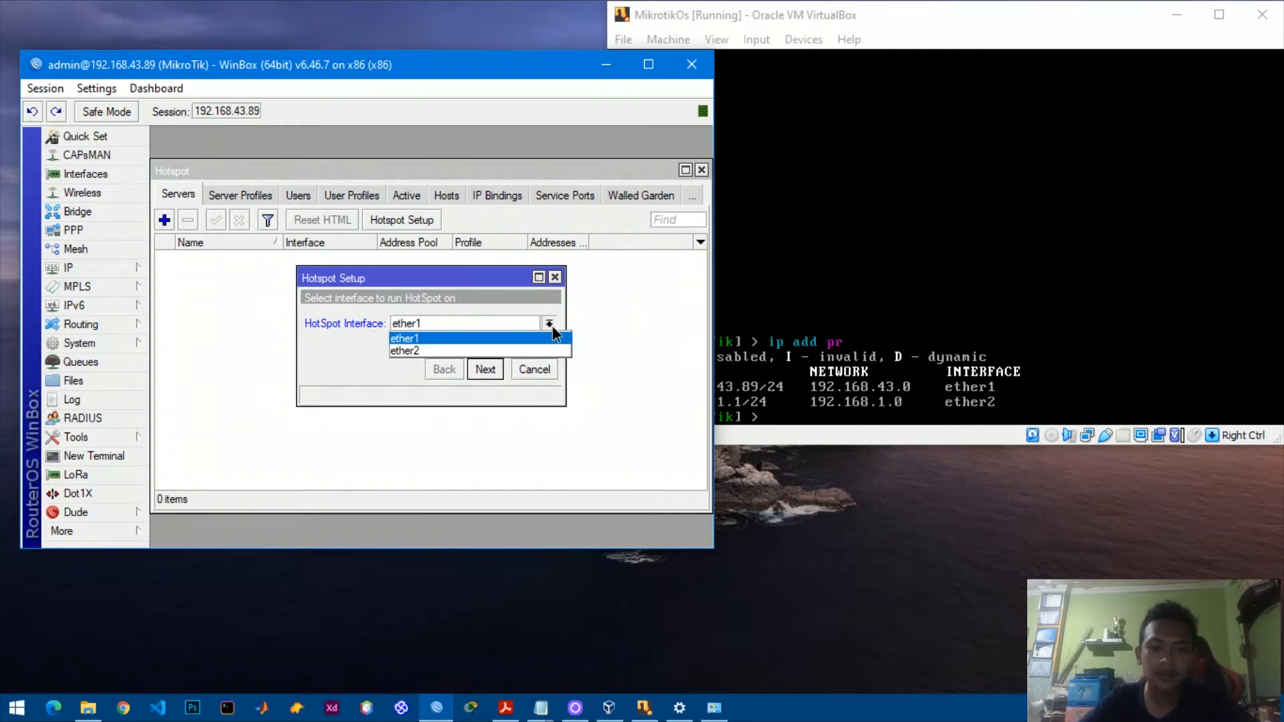
left_click(528, 352)
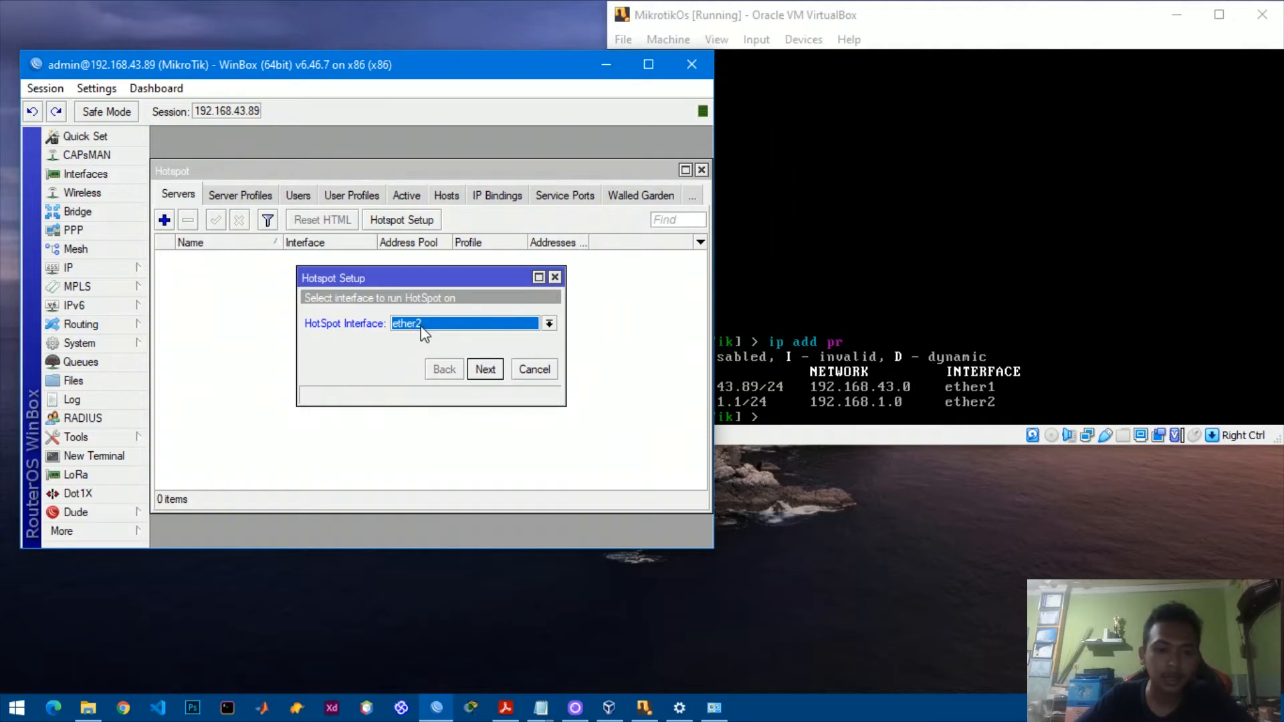
left_click(484, 368)
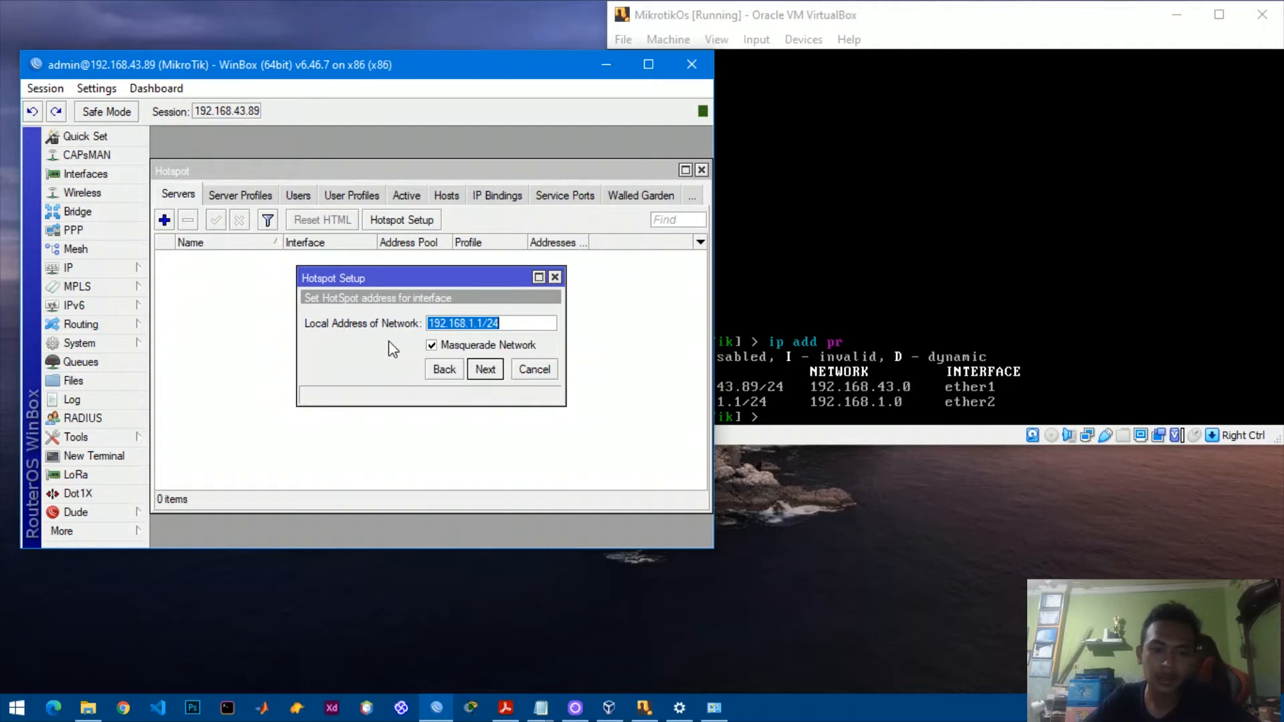
left_click(484, 368)
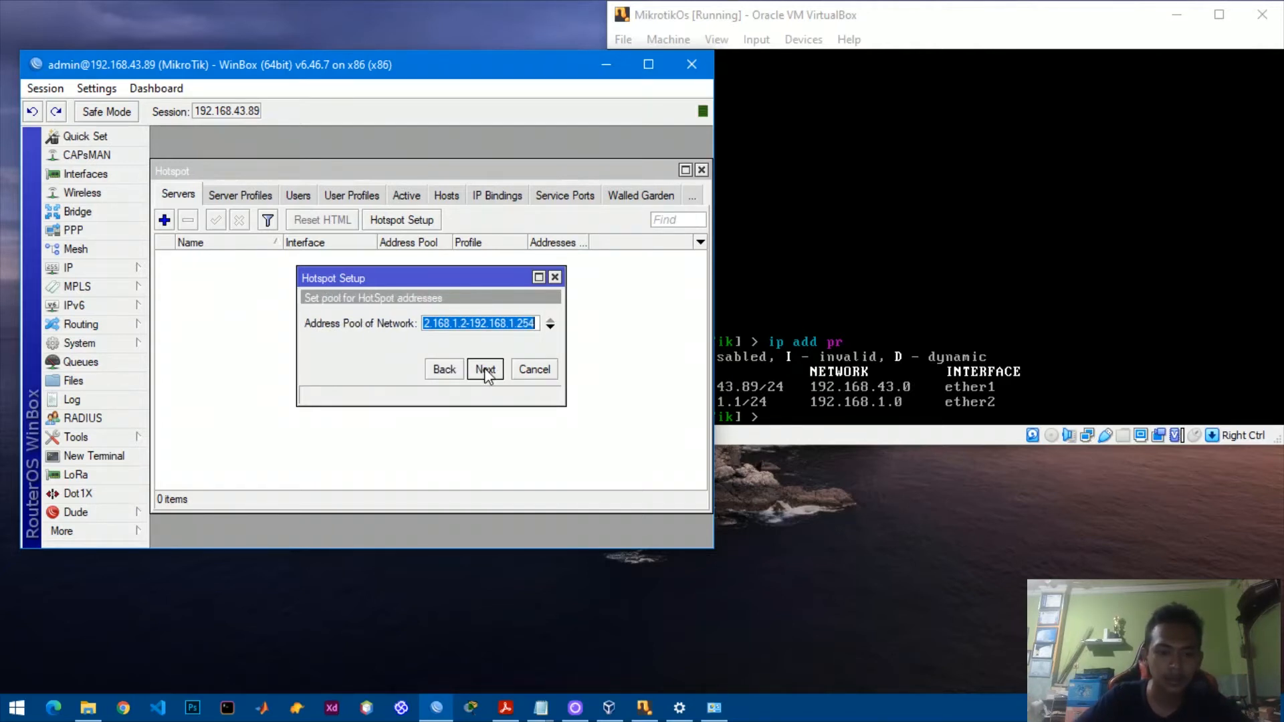
Review the offered address pool range 192.168.1.2-192.168.1.254.
left_click(465, 328)
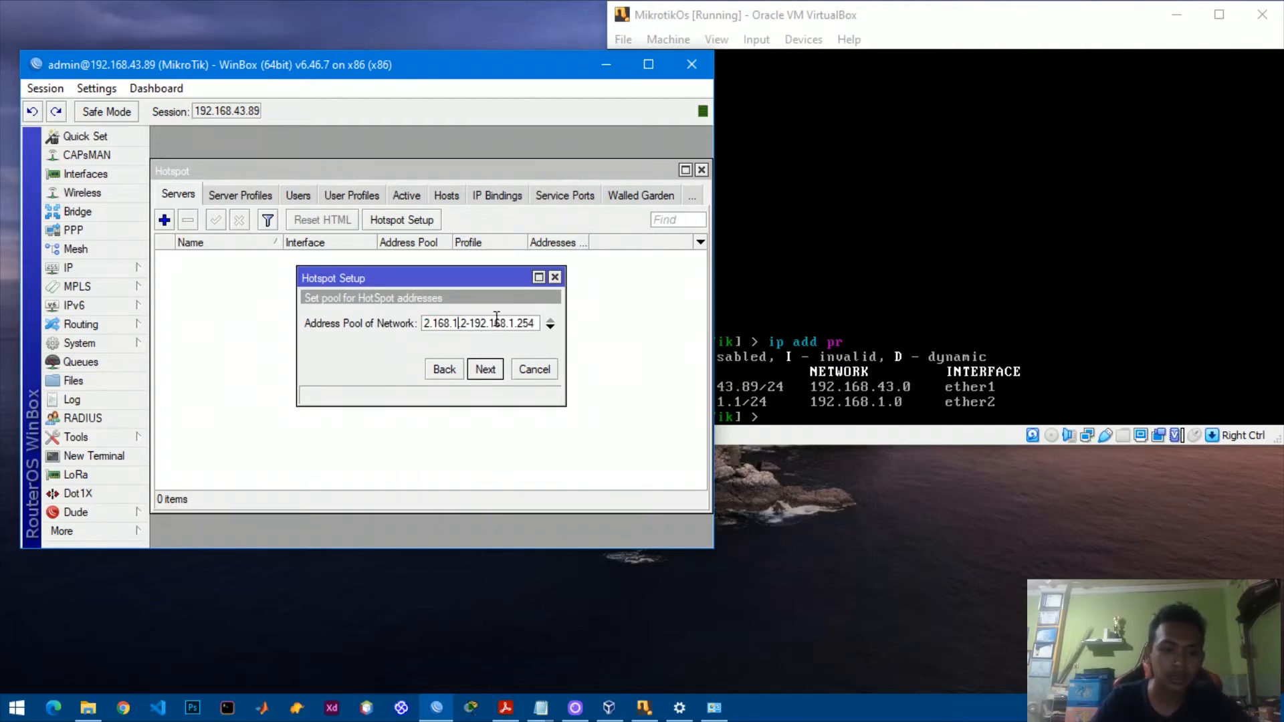
key("Home")
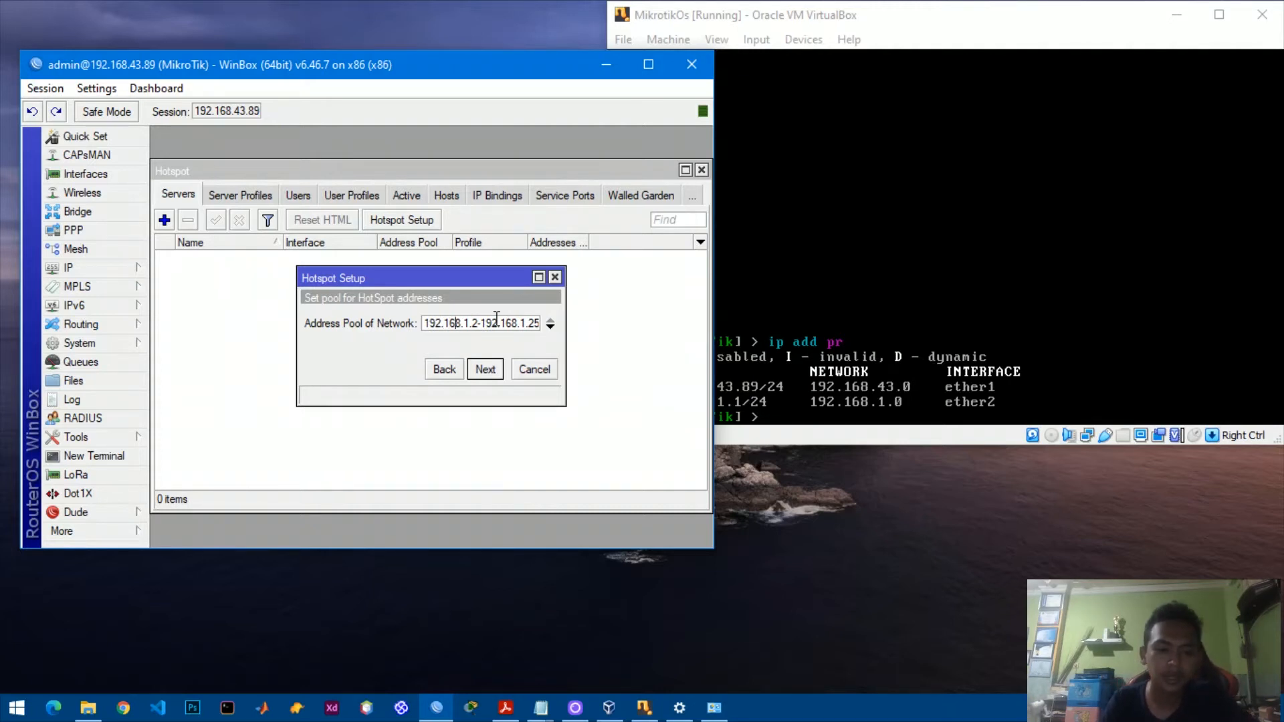
key("Right")
key("Right")
key("Right")
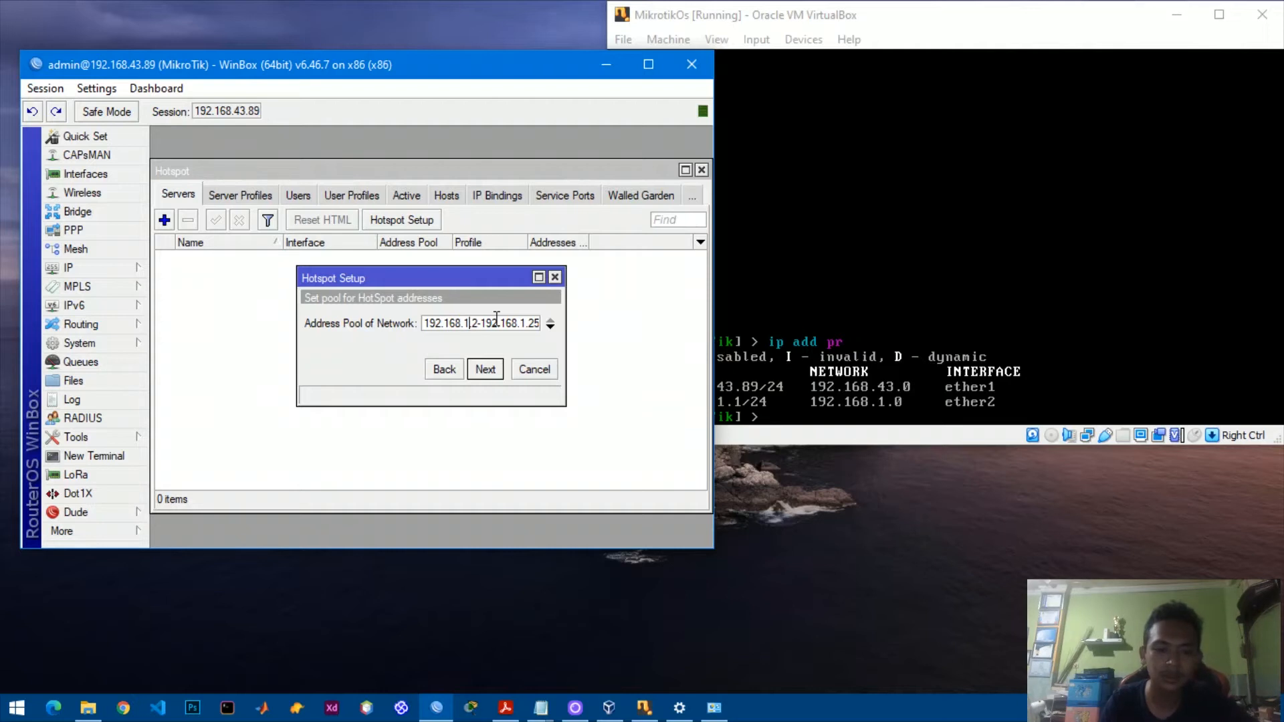
key("Right")
key("Right")
key("Right")
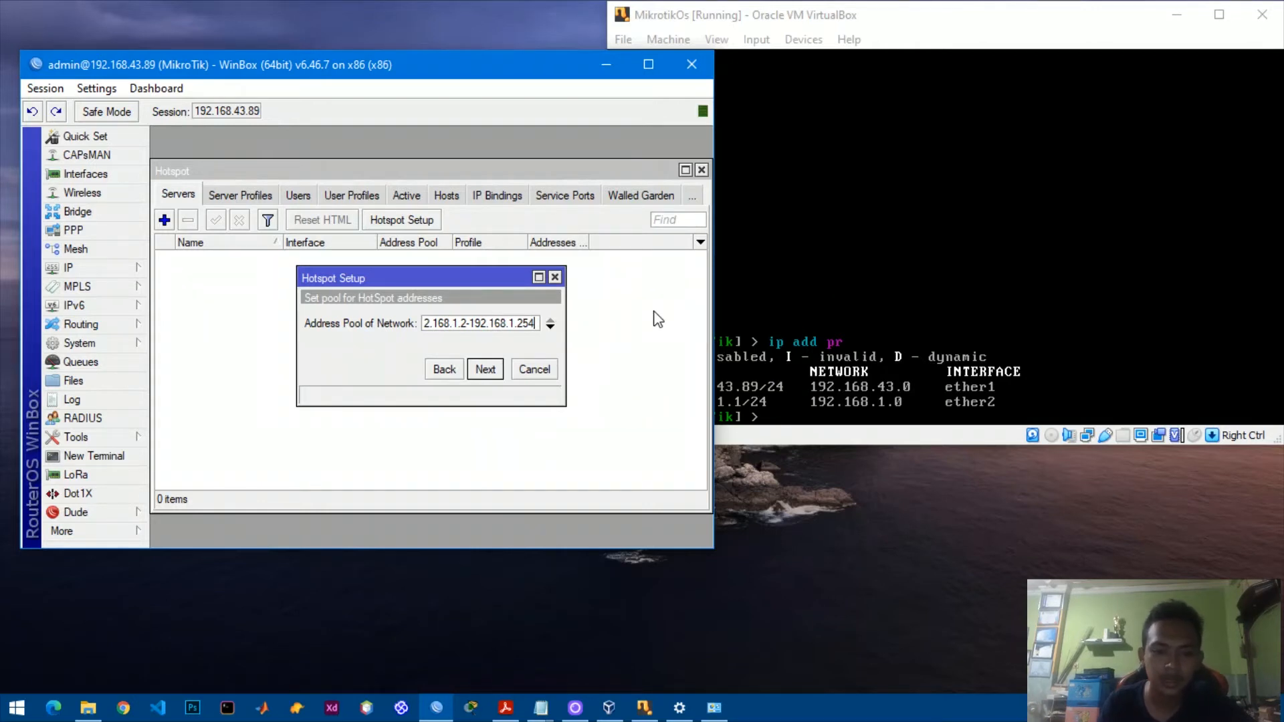
Accept the address pool, no SSL certificate, SMTP 0.0.0.0, and DNS servers 8.8.8.8/8.8.4.4.
left_click(485, 369)
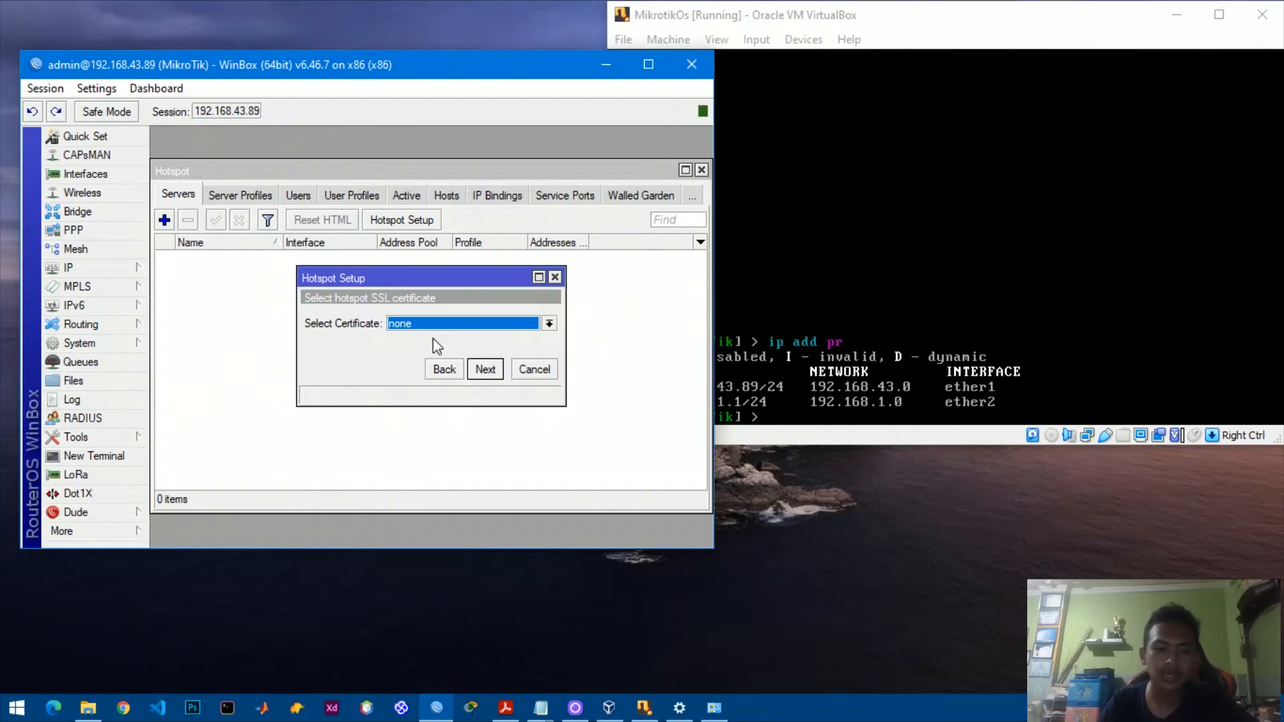
left_click(484, 368)
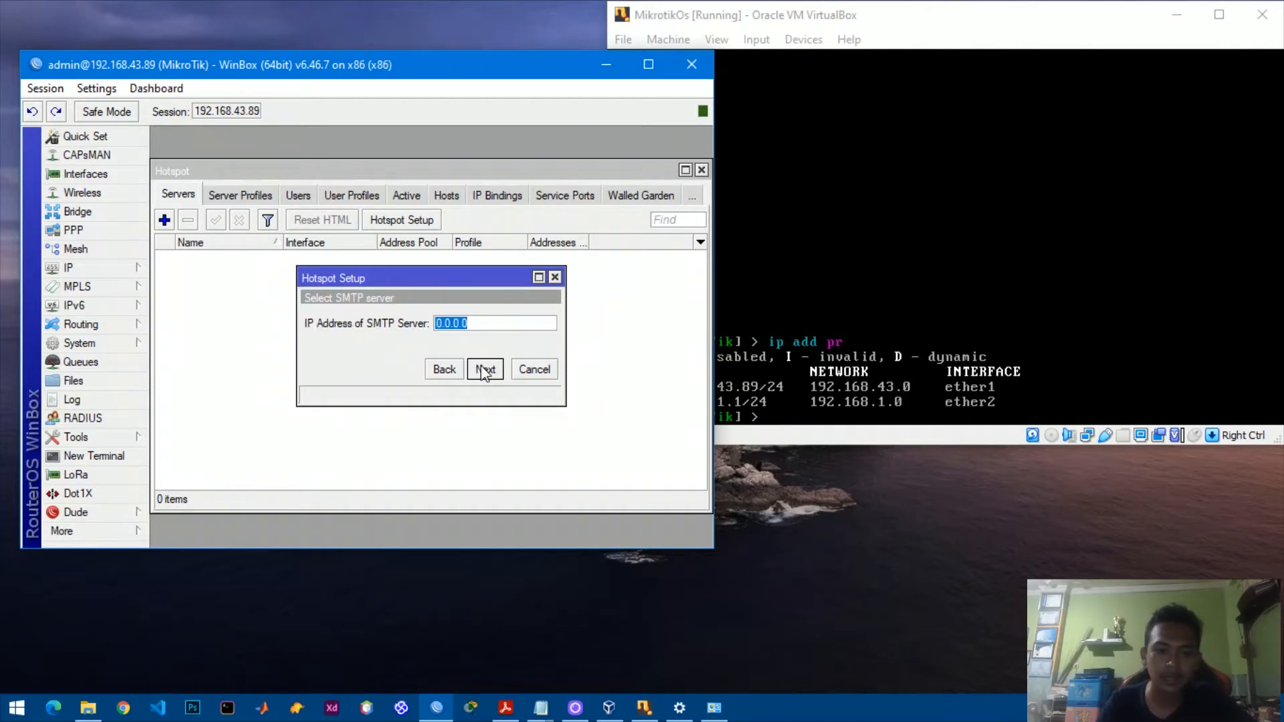
left_click(487, 368)
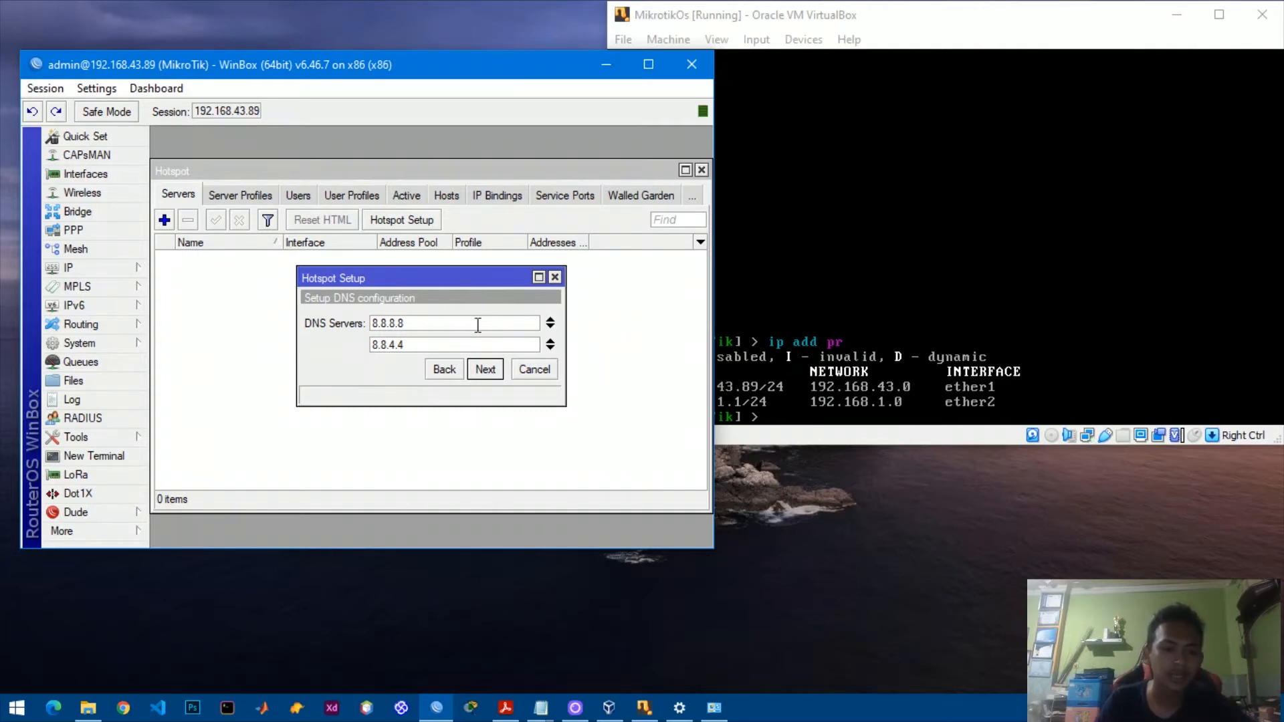
left_click(486, 370)
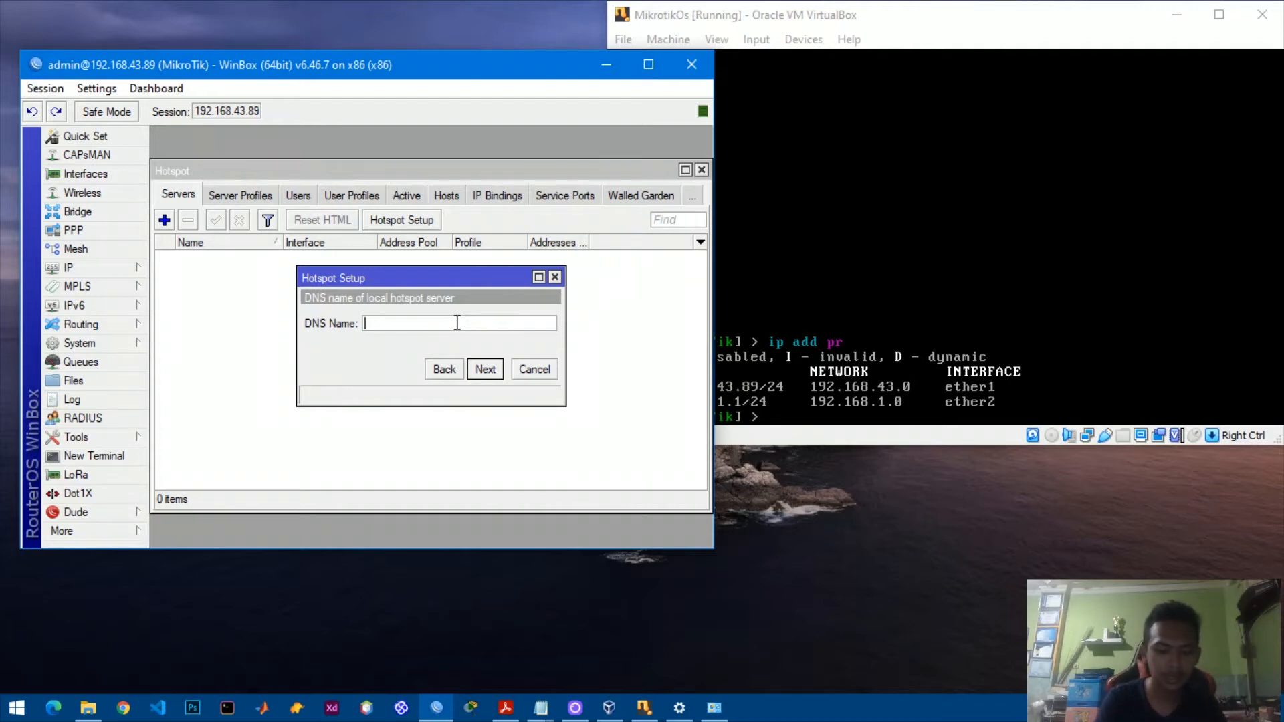
Set DNS name hotspot.kelompok1.com, keep the admin user, and finish the wizard.
type("hotspot")
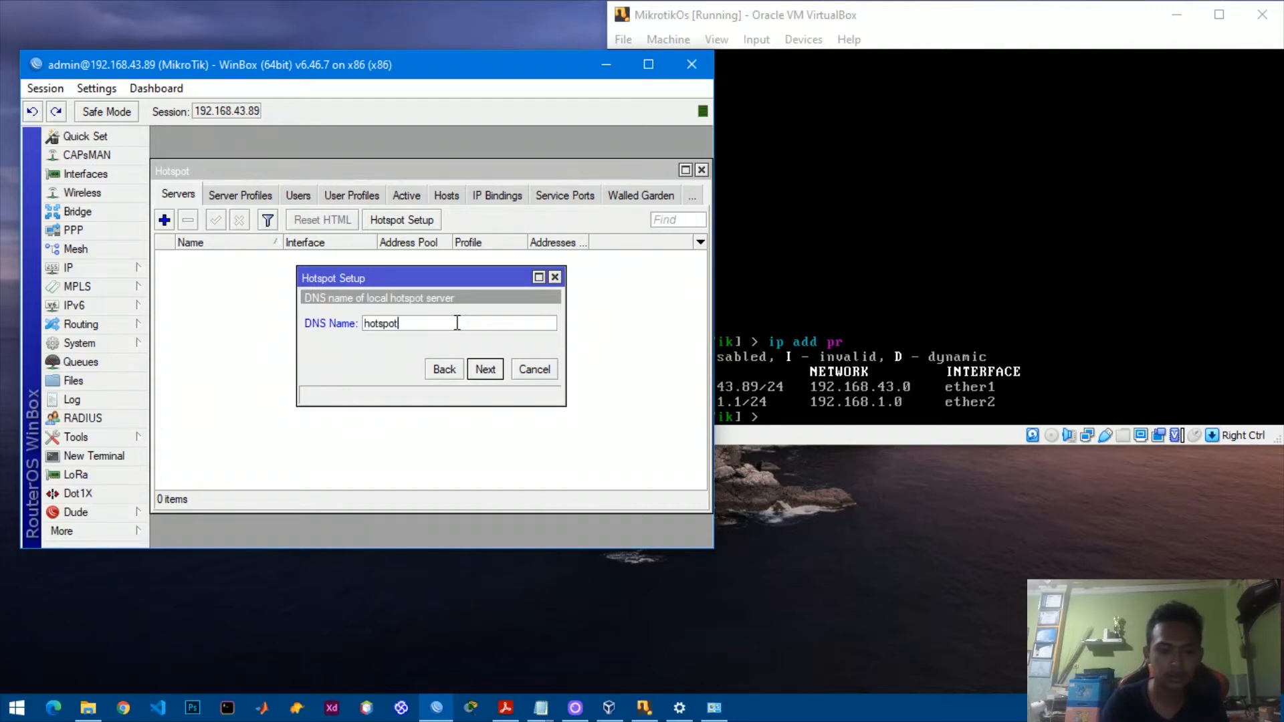
type(".kelom")
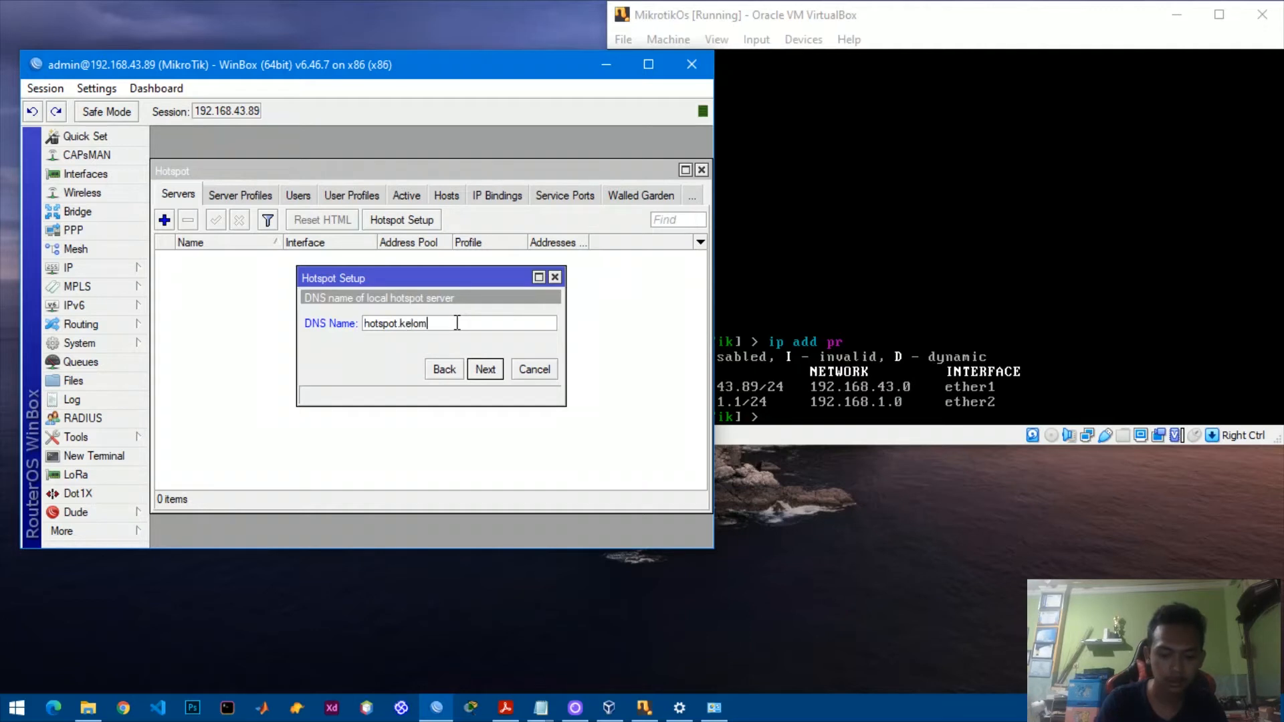
type("pok1.c")
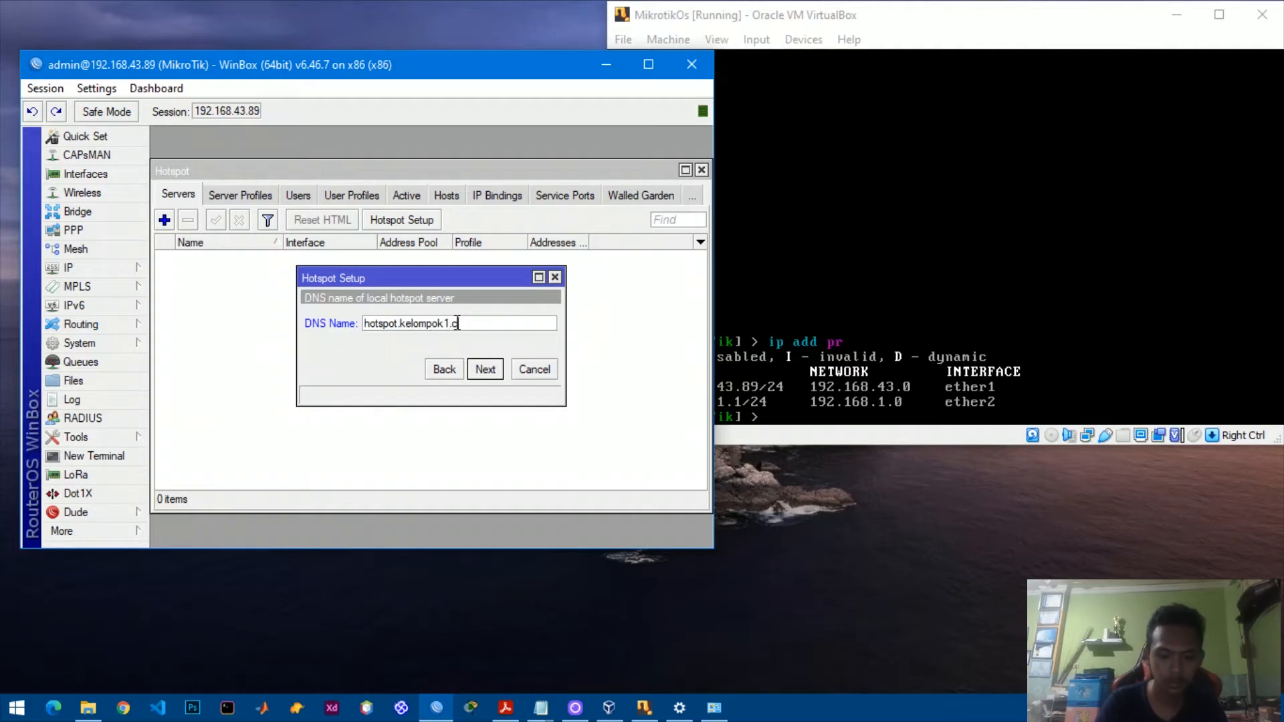
type("om")
key("Return")
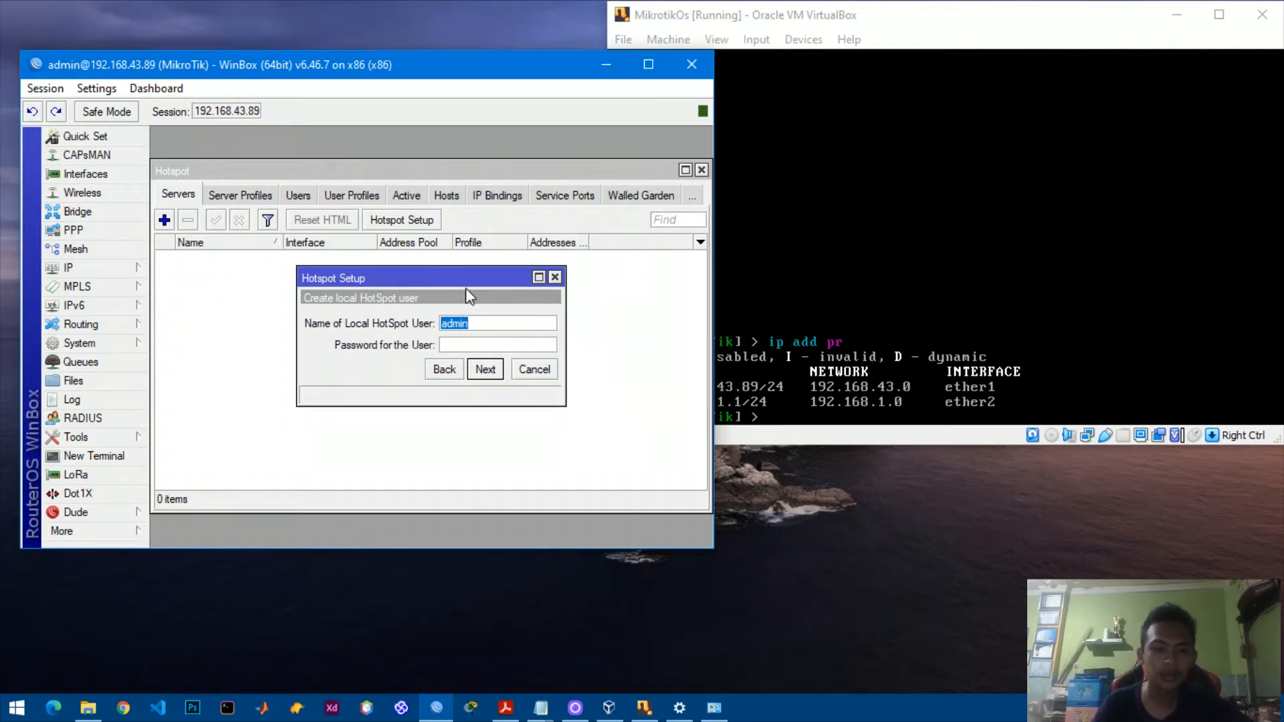
left_click(480, 372)
left_click(437, 330)
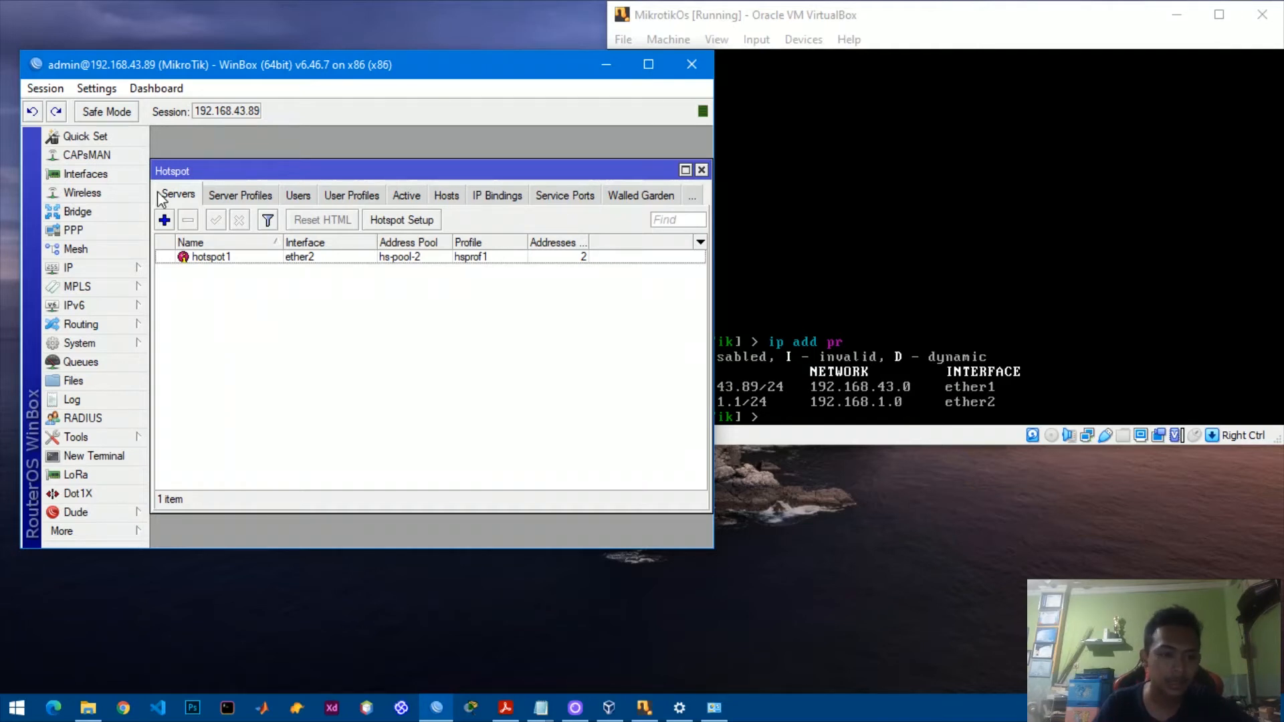
Add a hotspot user for all servers, replacing user1 with a custom username and password.
left_click(298, 196)
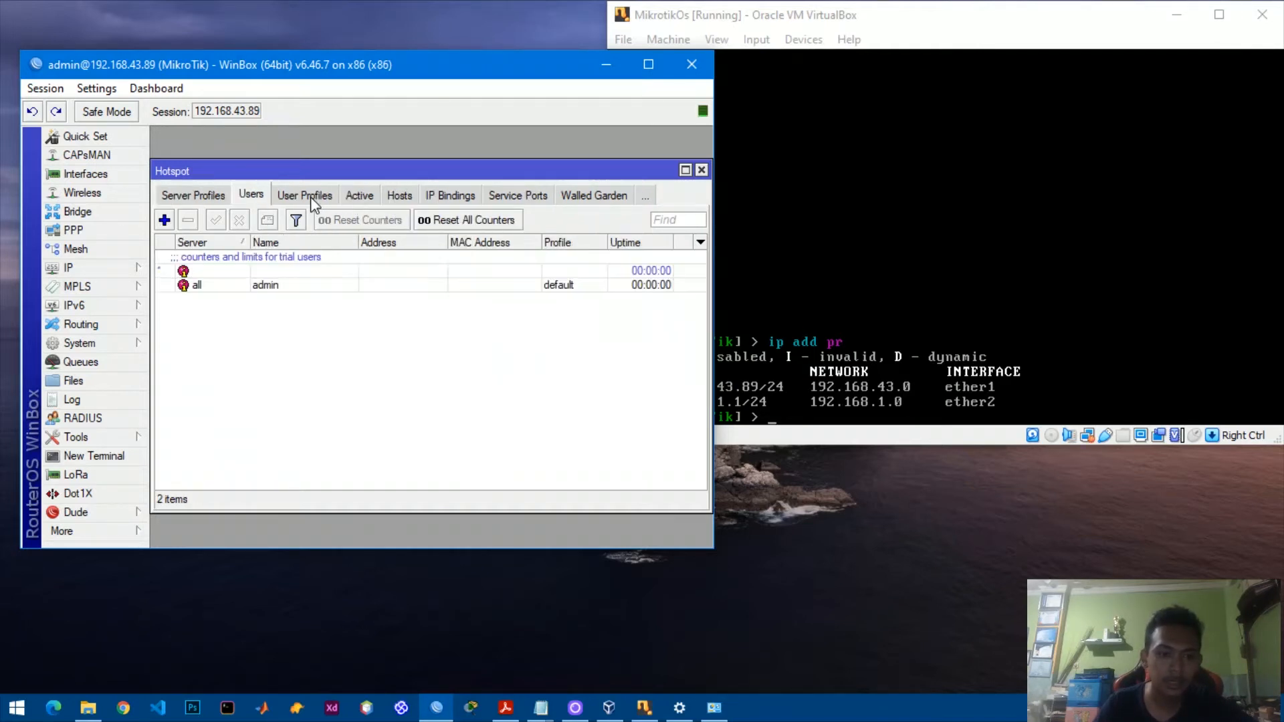
left_click(164, 220)
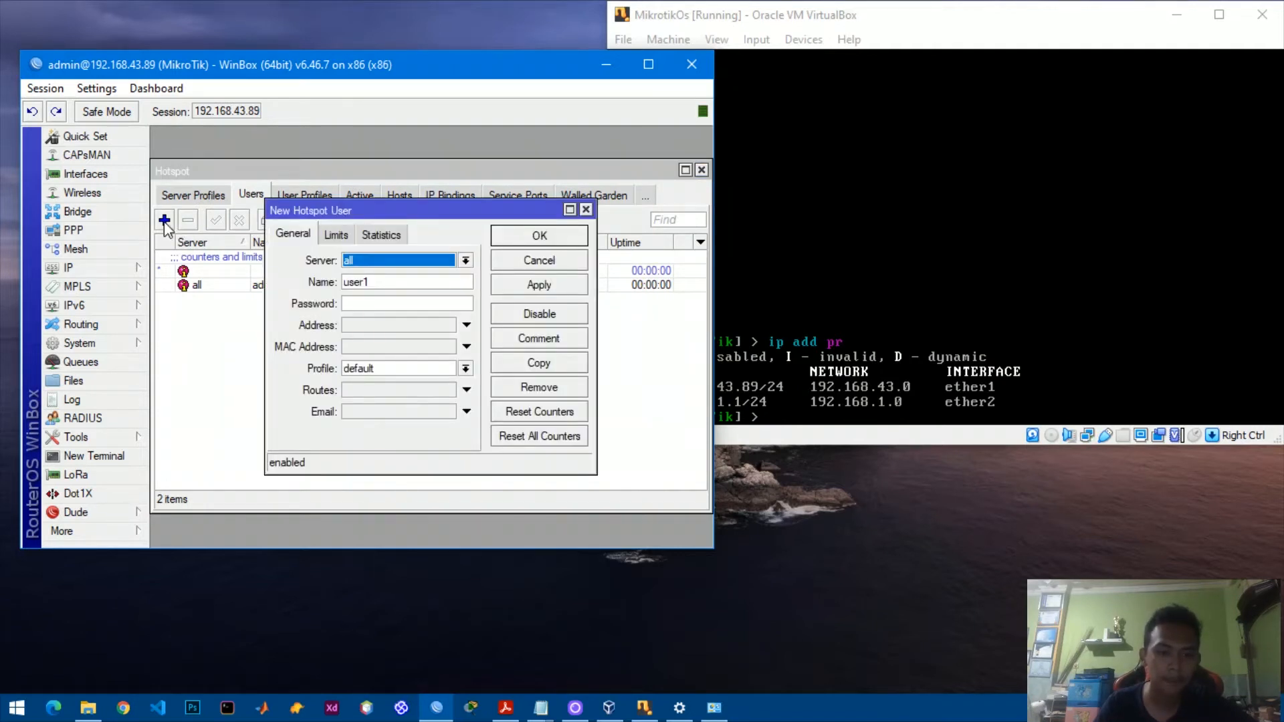
left_click(395, 281)
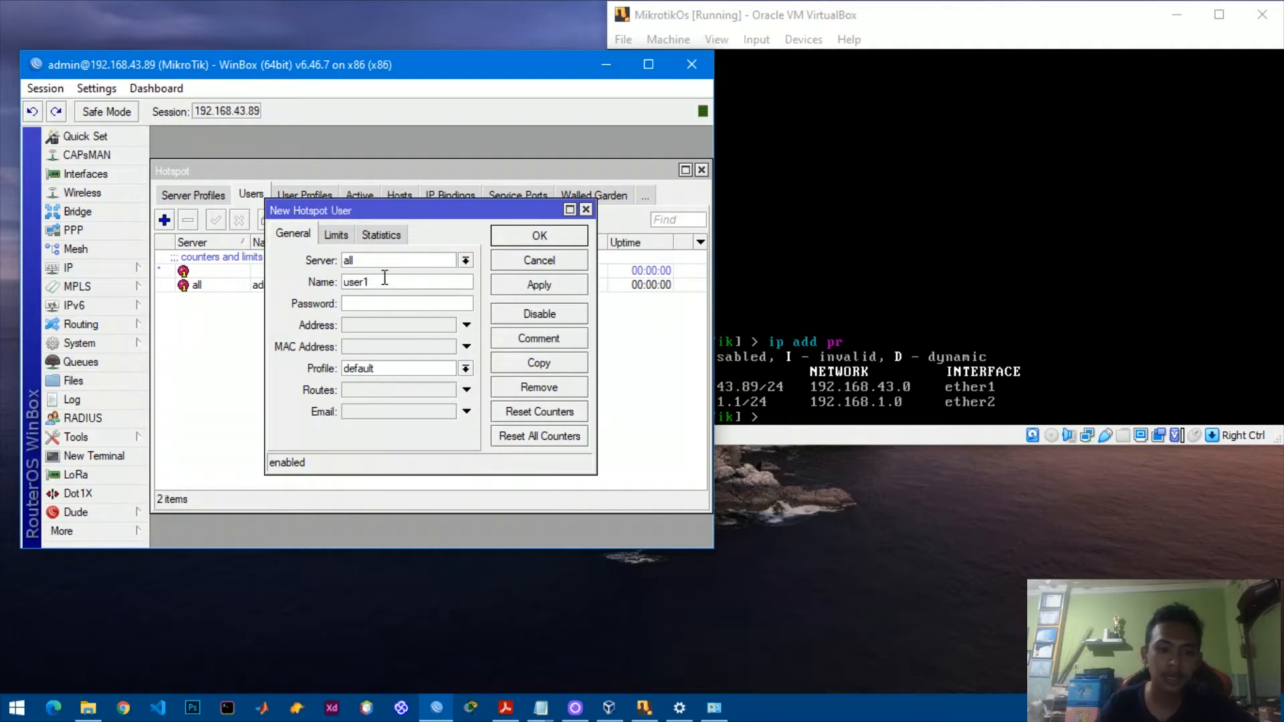
key("BackSpace")
key("BackSpace")
key("BackSpace")
key("BackSpace")
key("BackSpace")
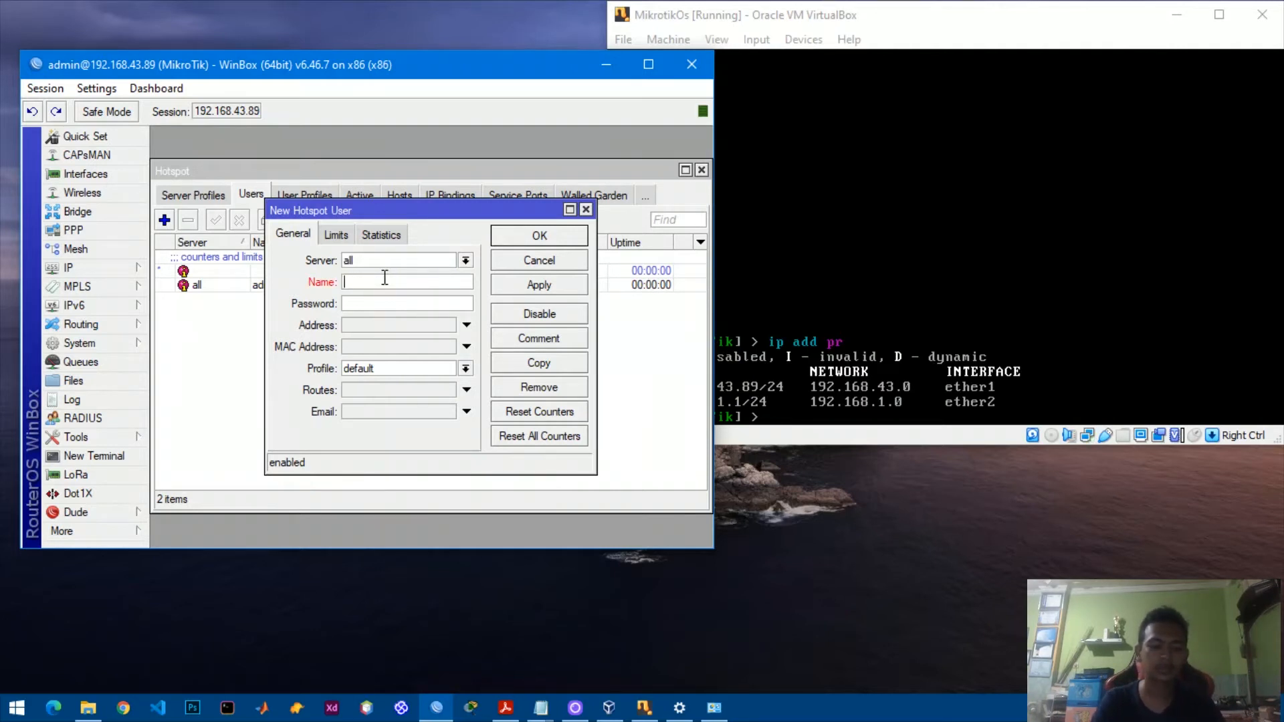
type("Edwin")
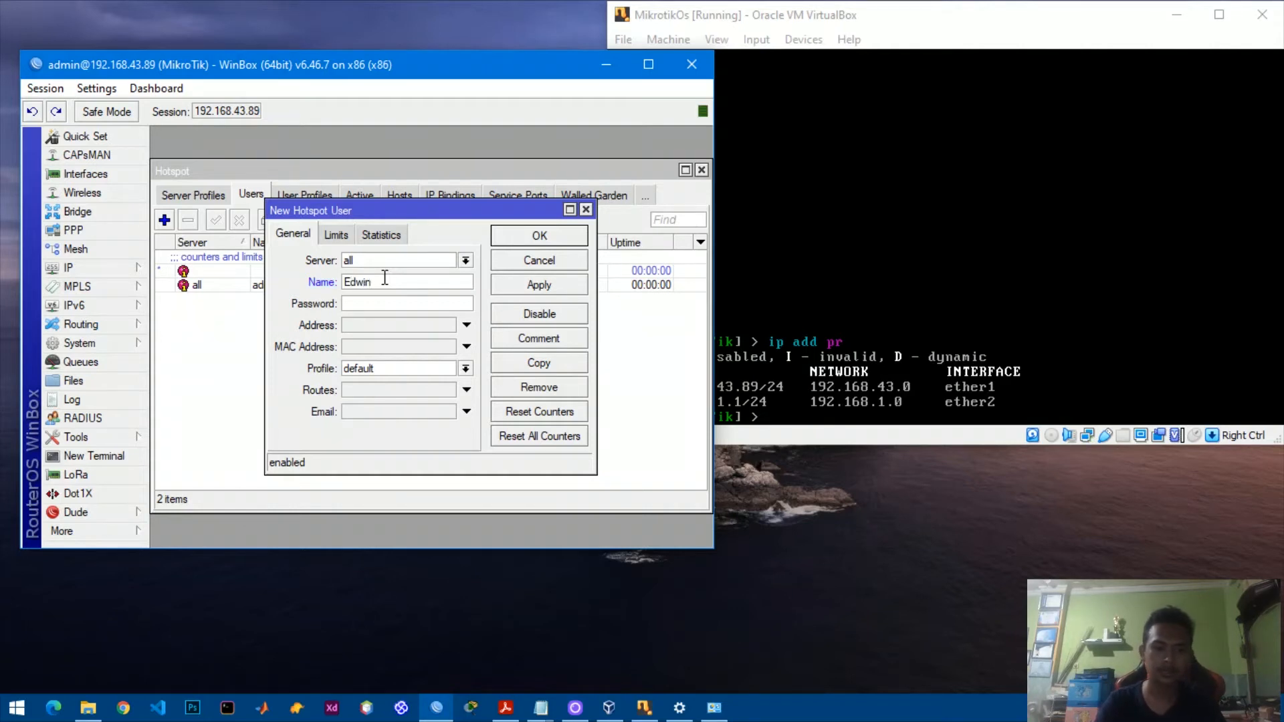
type("***")
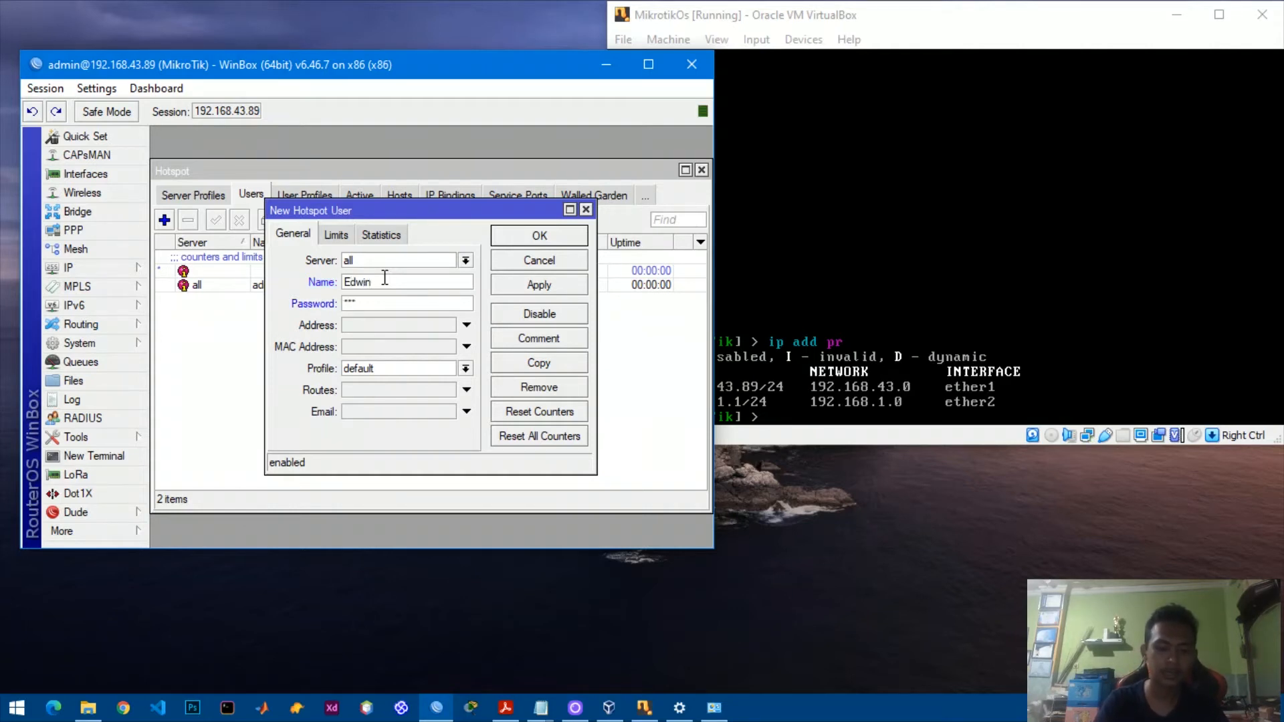
type("**")
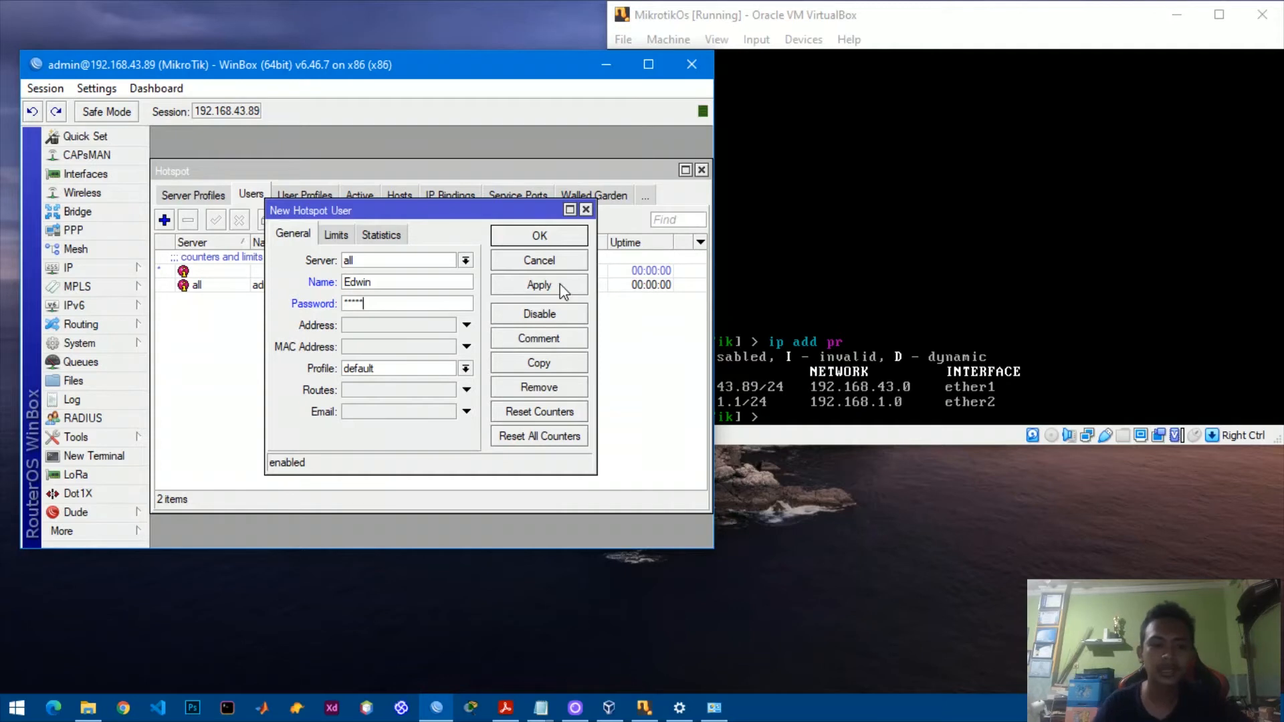
left_click(560, 285)
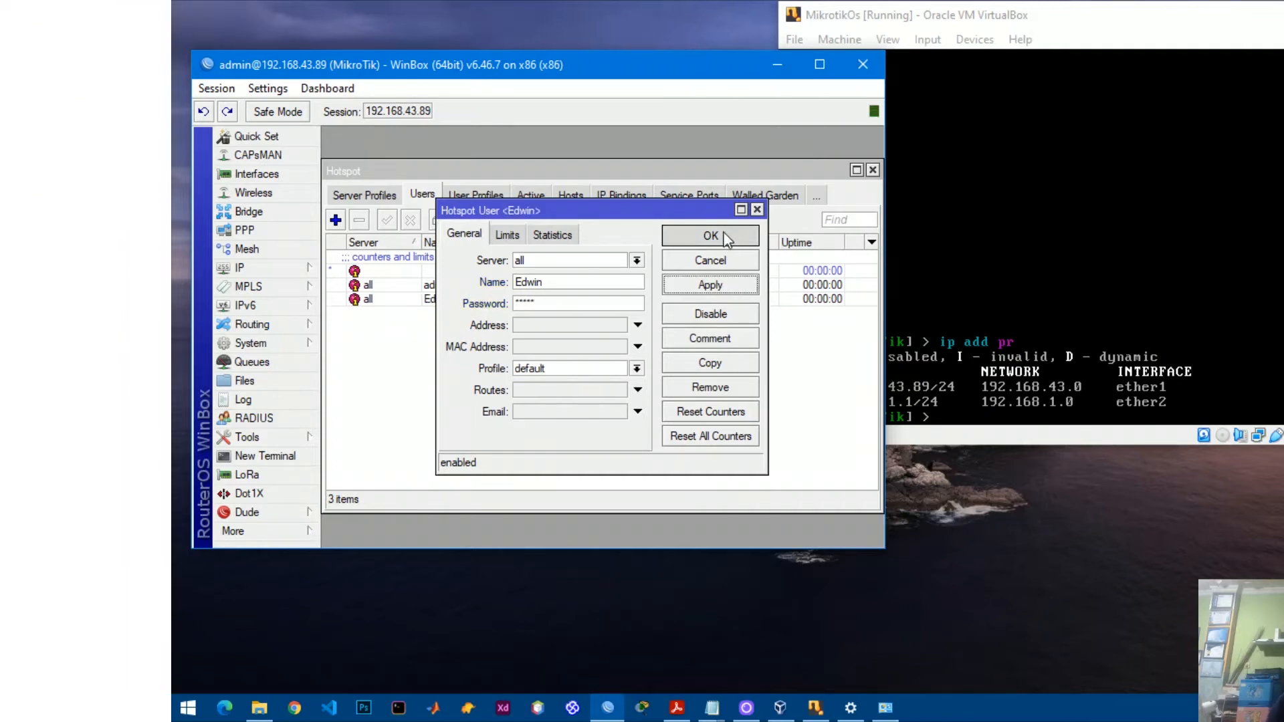
left_click(710, 236)
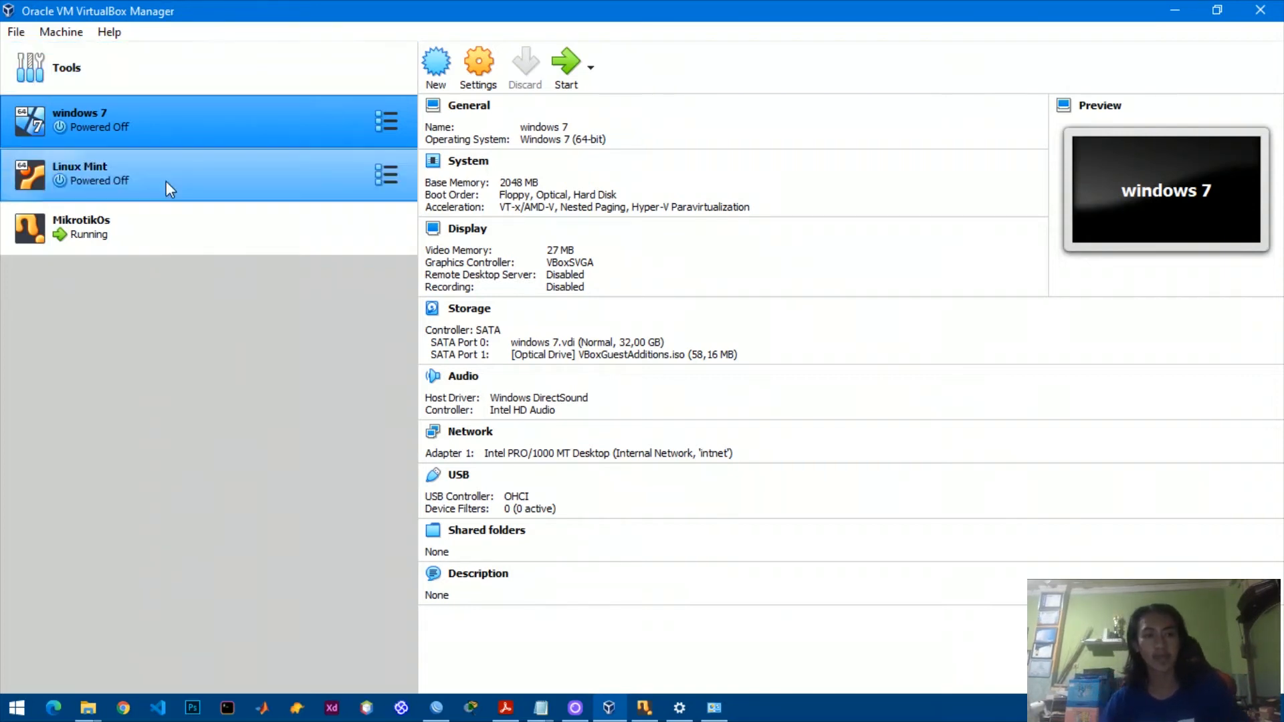
Start the windows 7 VM, boot Windows normally past Error Recovery, and bring its window on-screen.
left_click(565, 74)
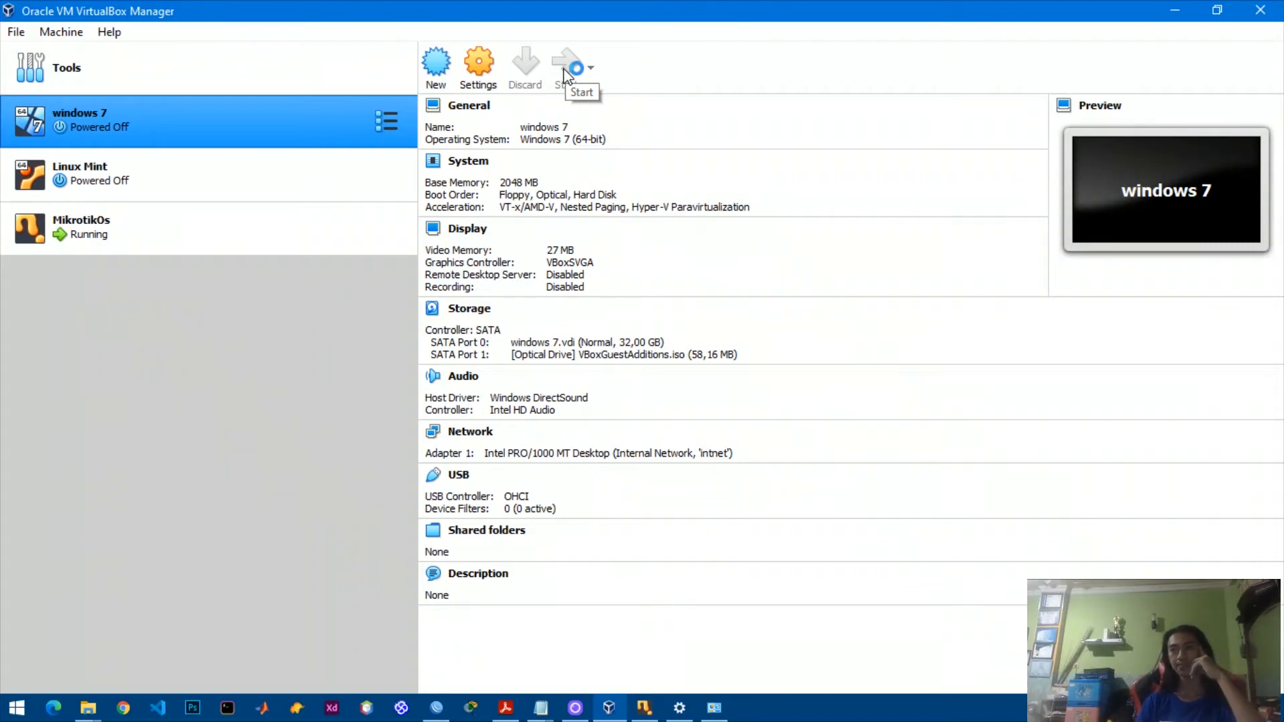
left_click(563, 70)
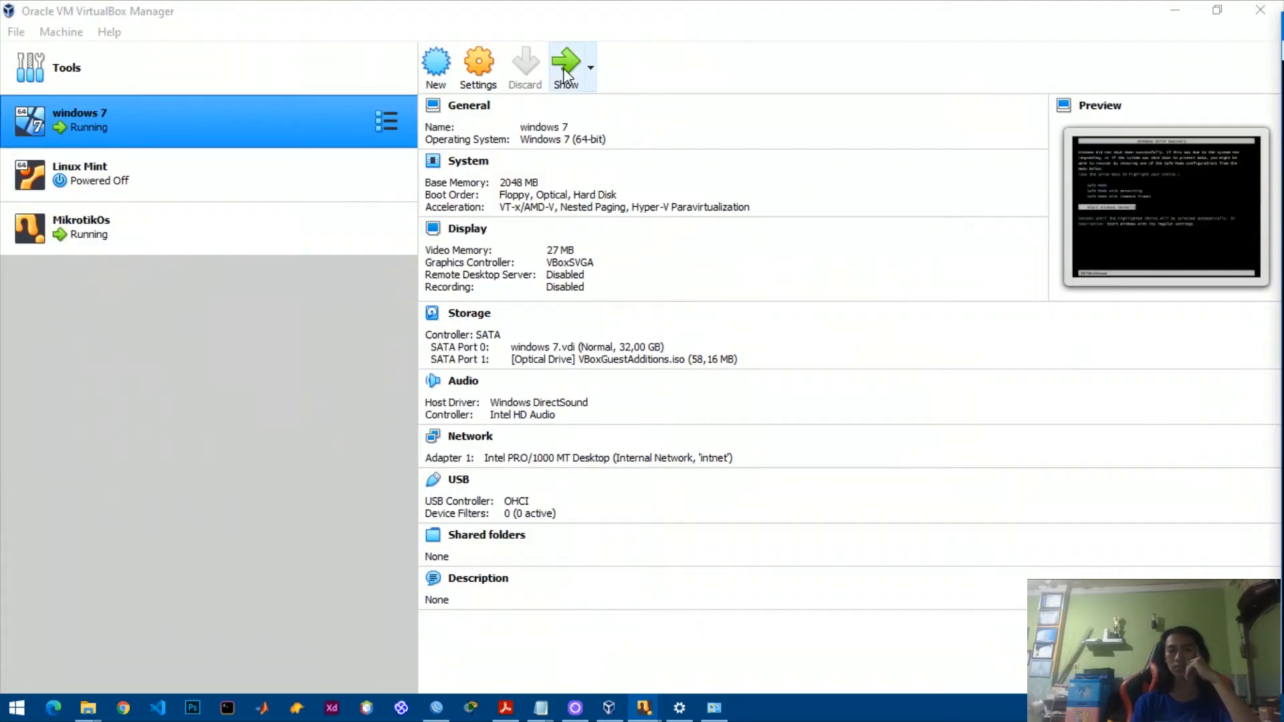
key("Return")
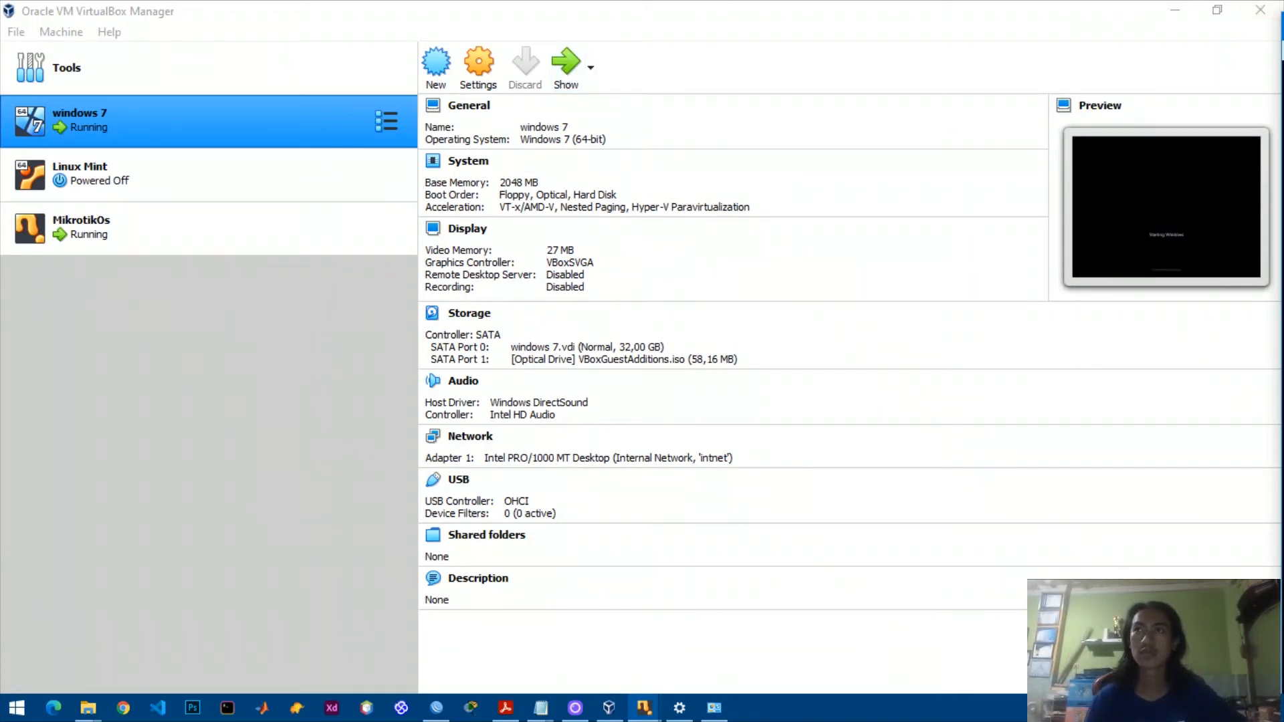
left_click_drag(1283, 288, 568, 1)
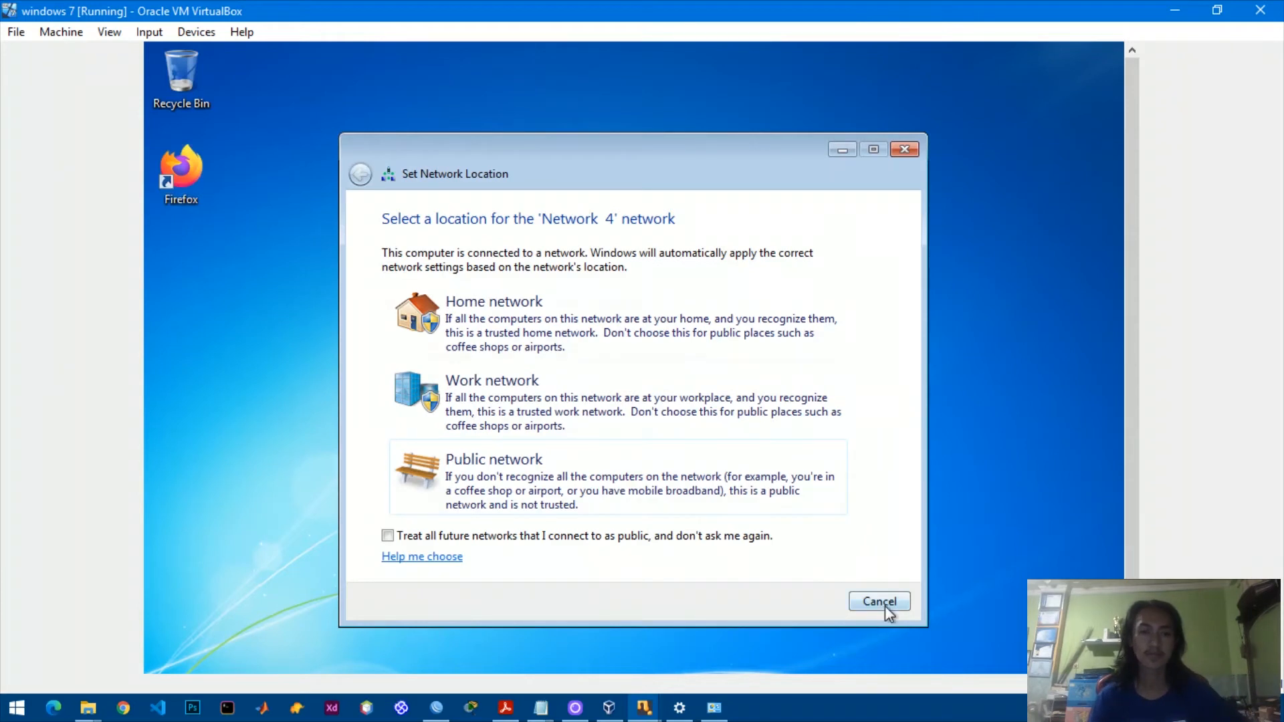
Launch Firefox in the VM, confirm YouTube fails to load, then open the hotspot login page.
left_click(880, 601)
double_click(180, 170)
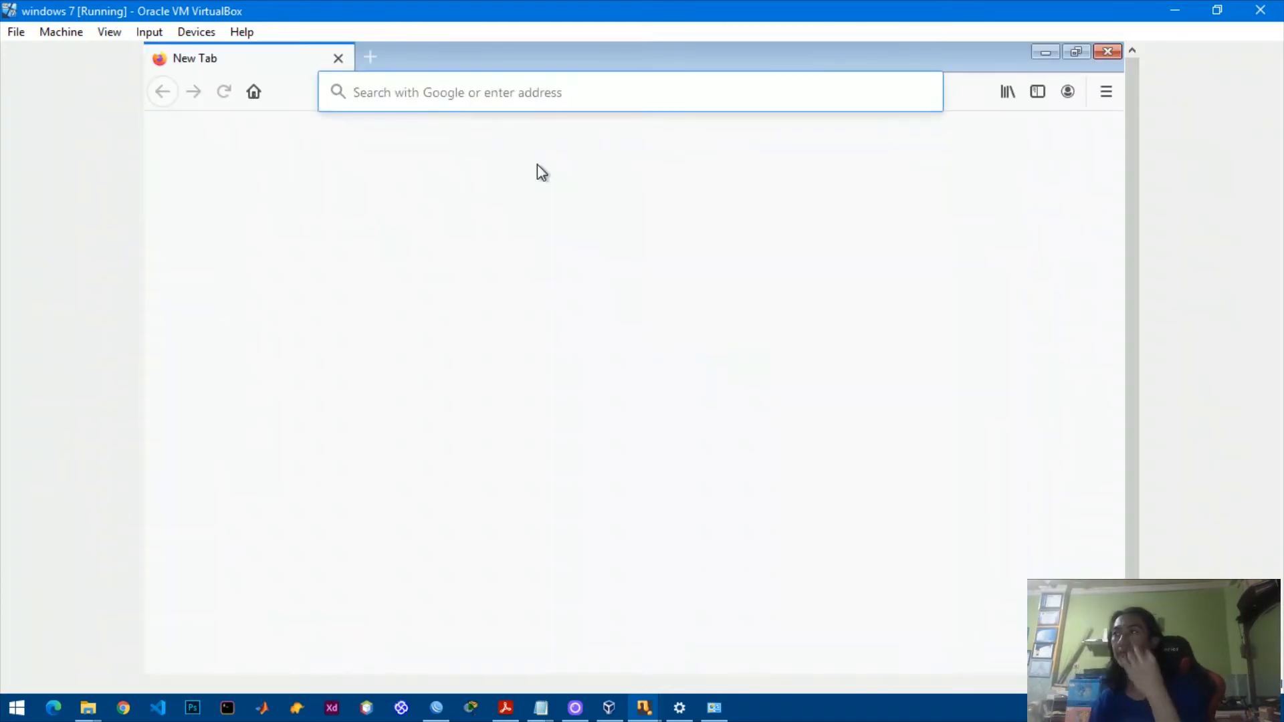
left_click(495, 96)
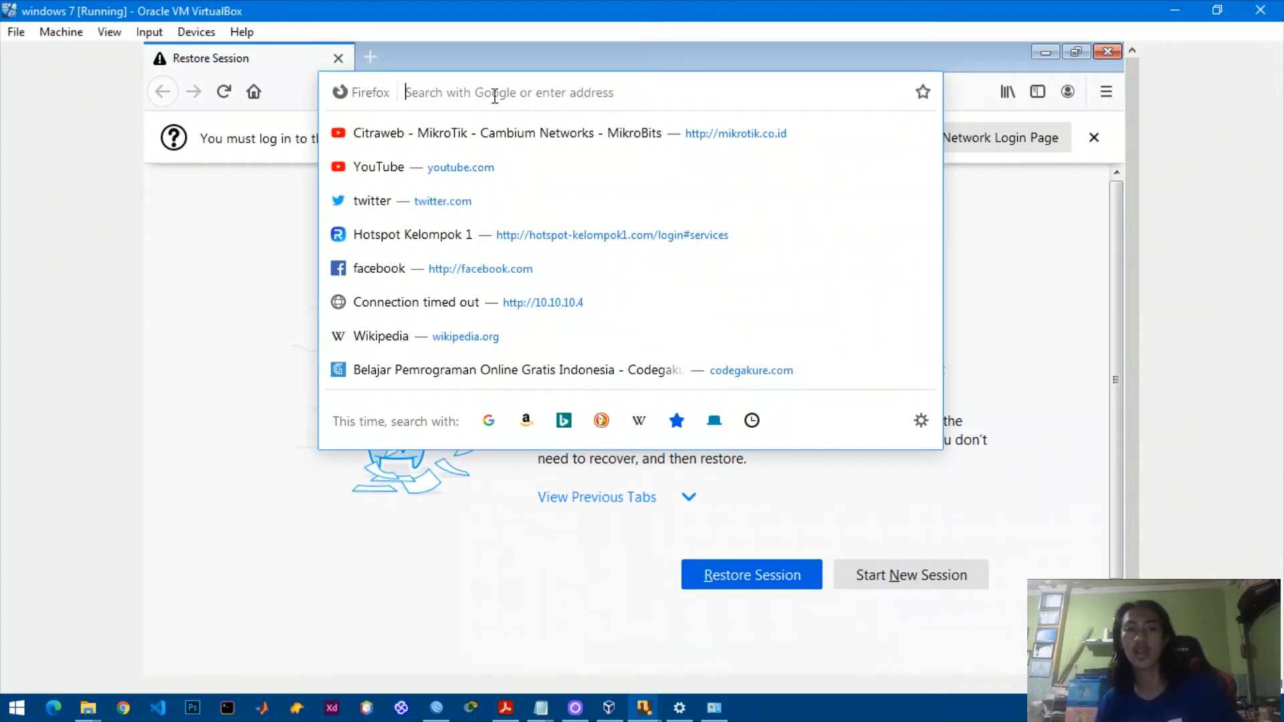
left_click(400, 173)
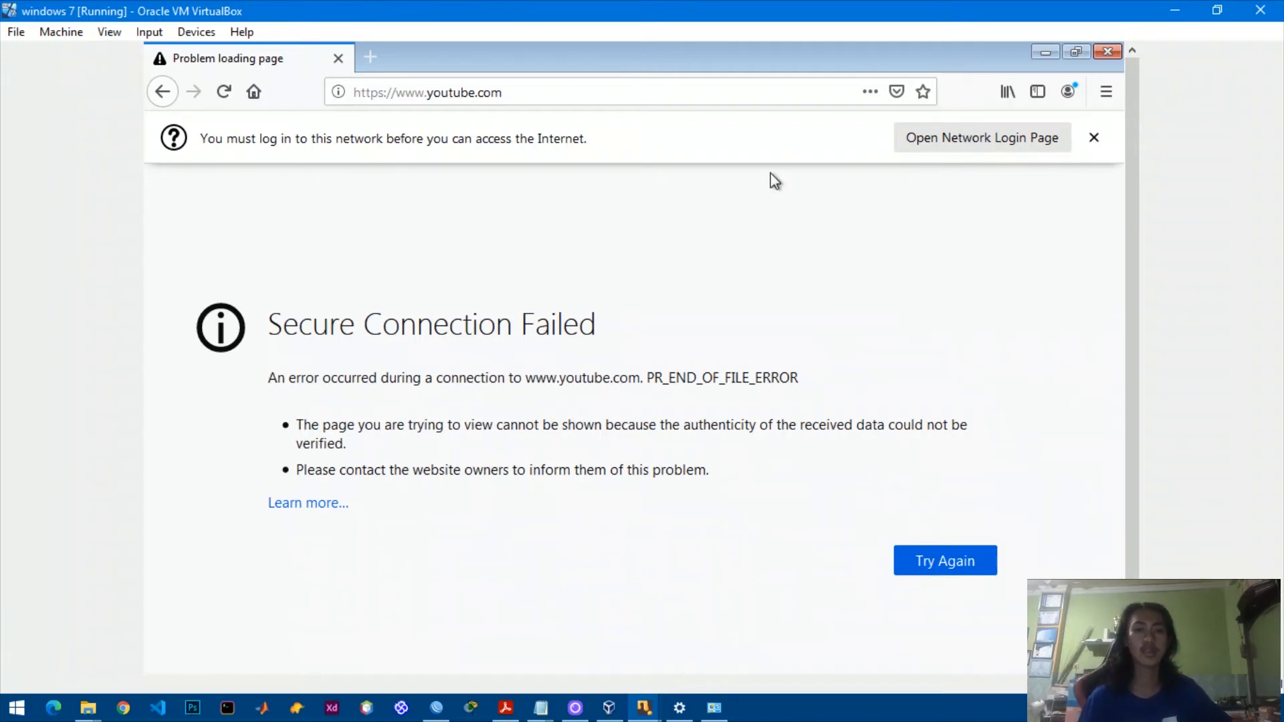
left_click(950, 144)
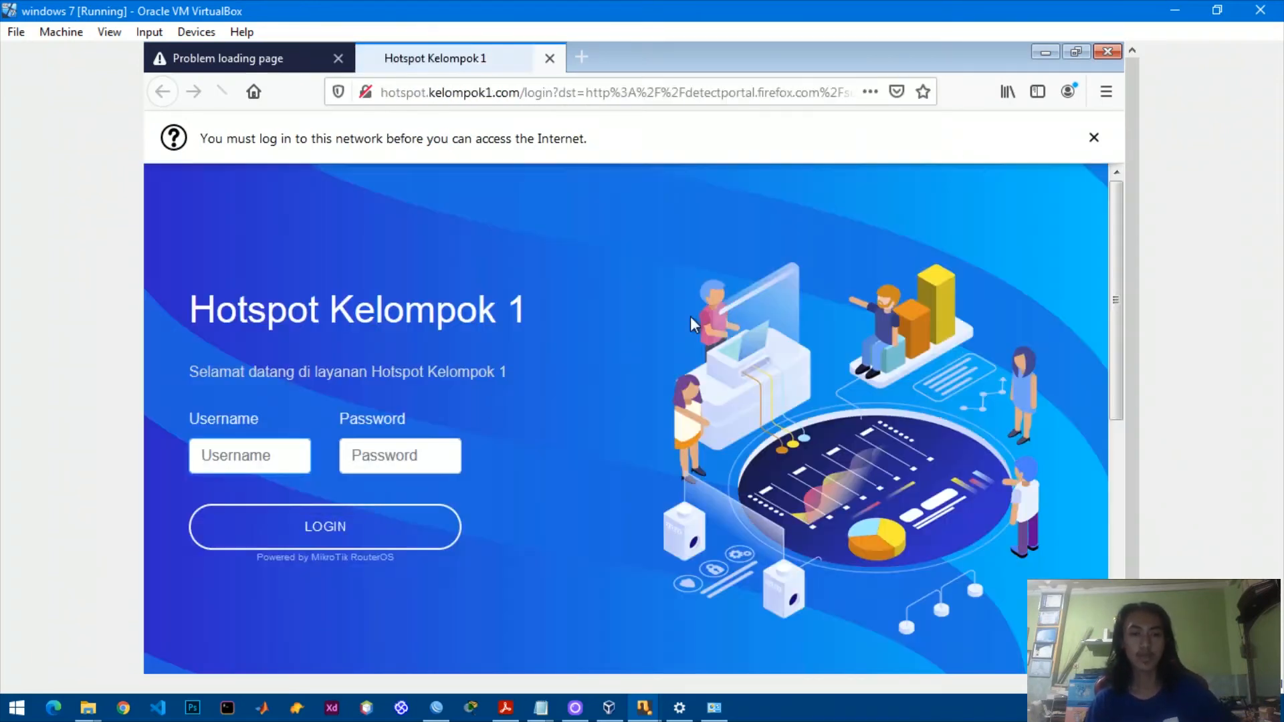
Log in to Hotspot Kelompok 1 with the new user's credentials, declining to save them.
left_click(238, 448)
type("Edwin")
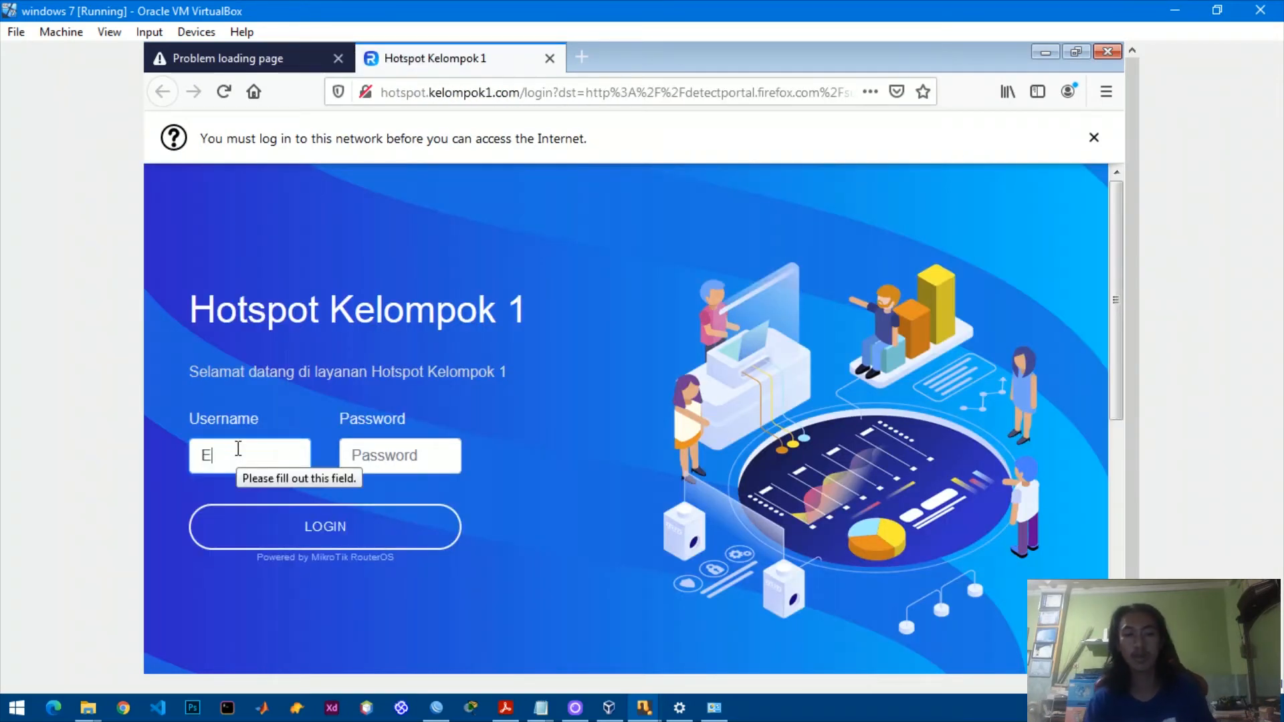
key("Tab")
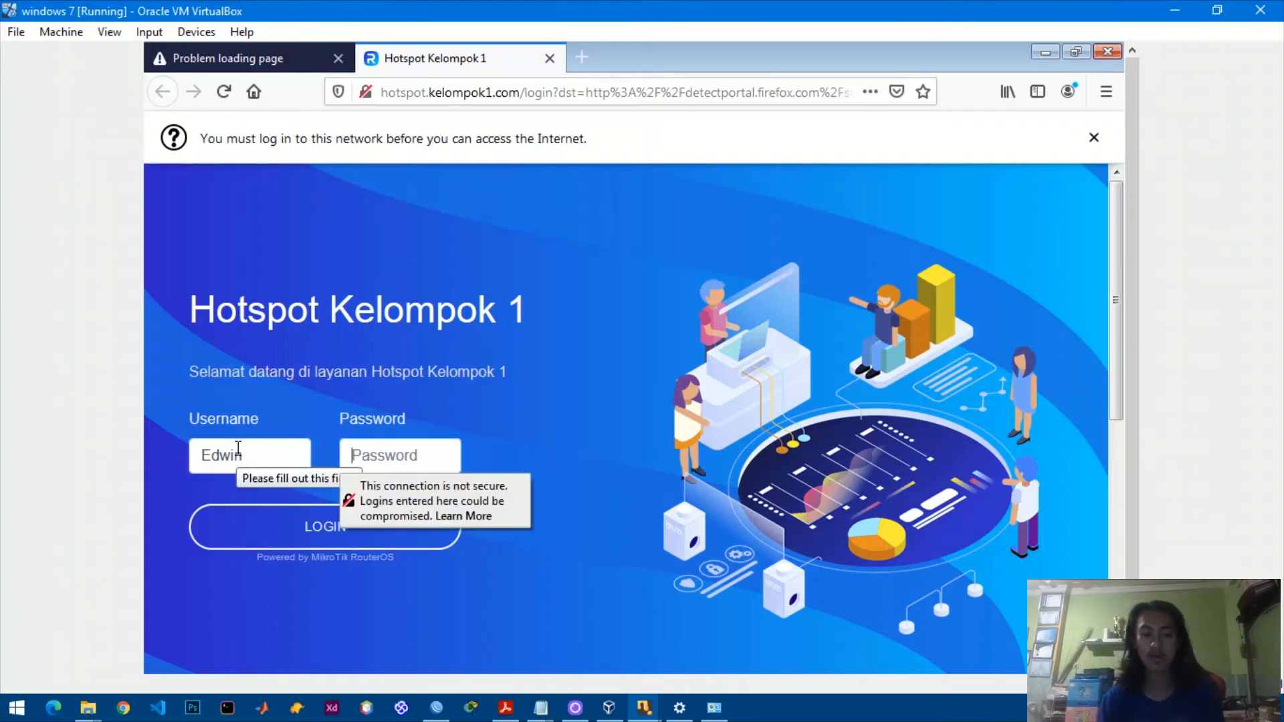
type("*****")
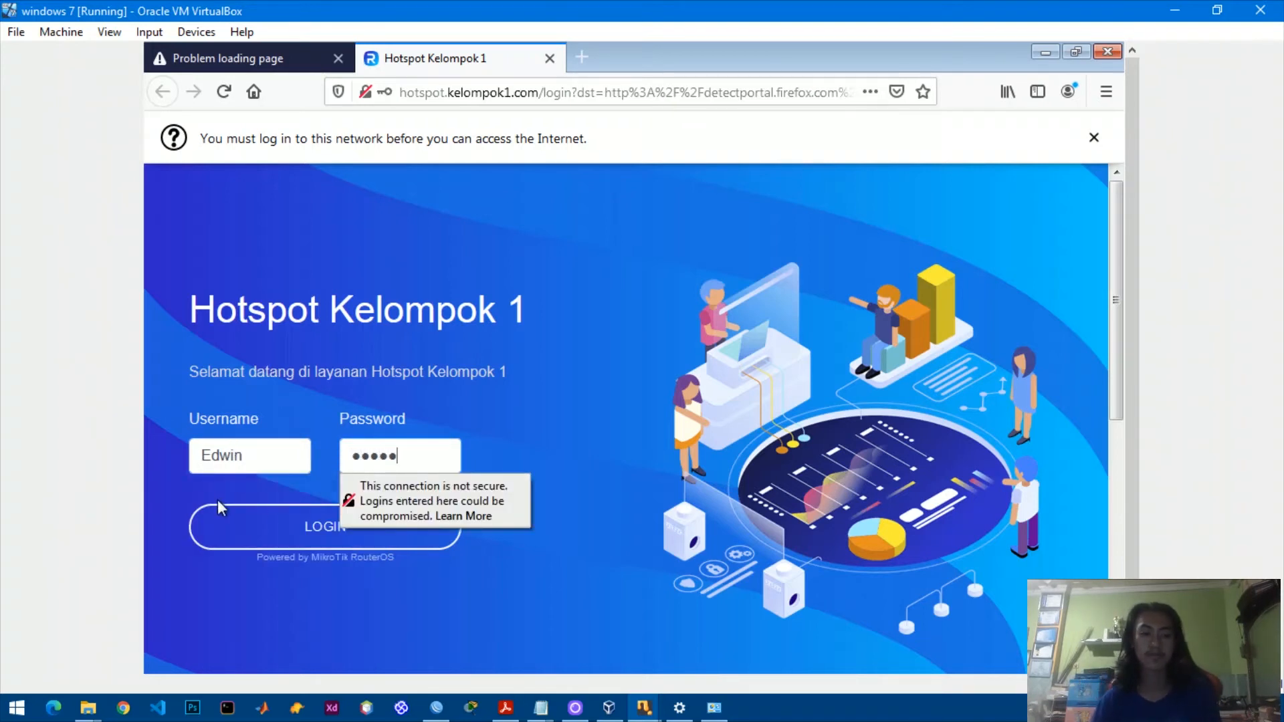
left_click(295, 529)
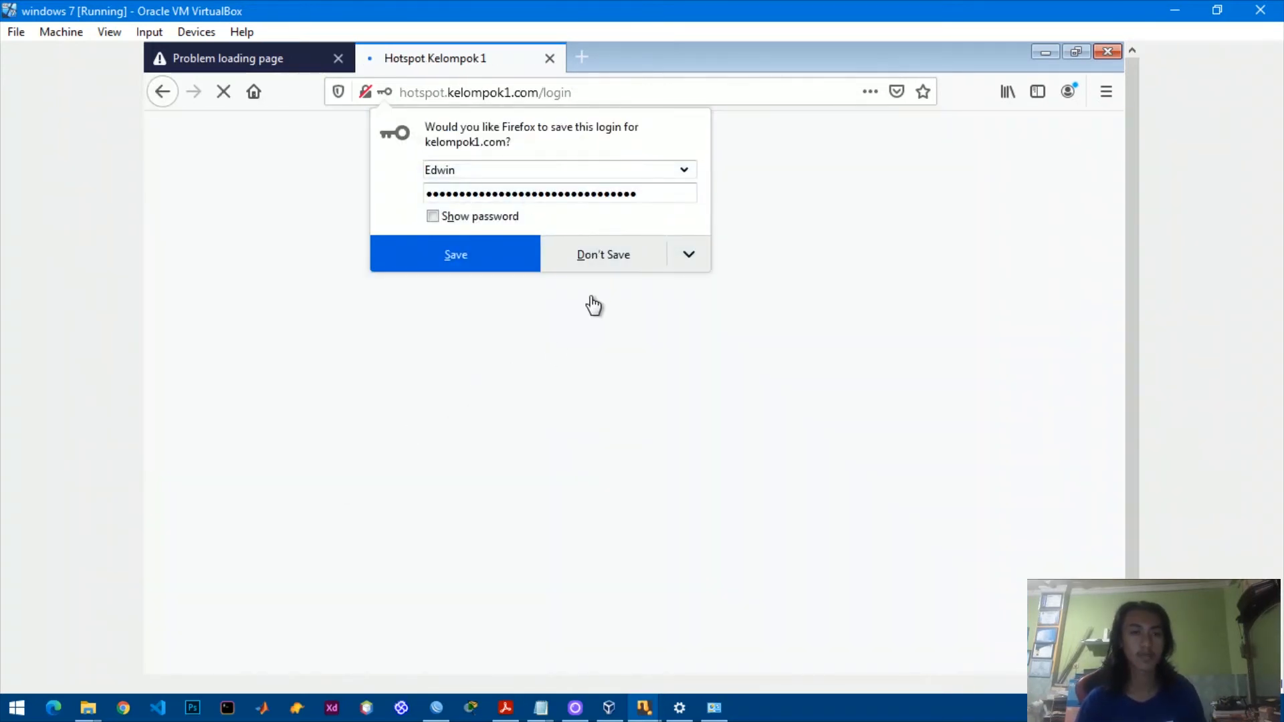
left_click(605, 264)
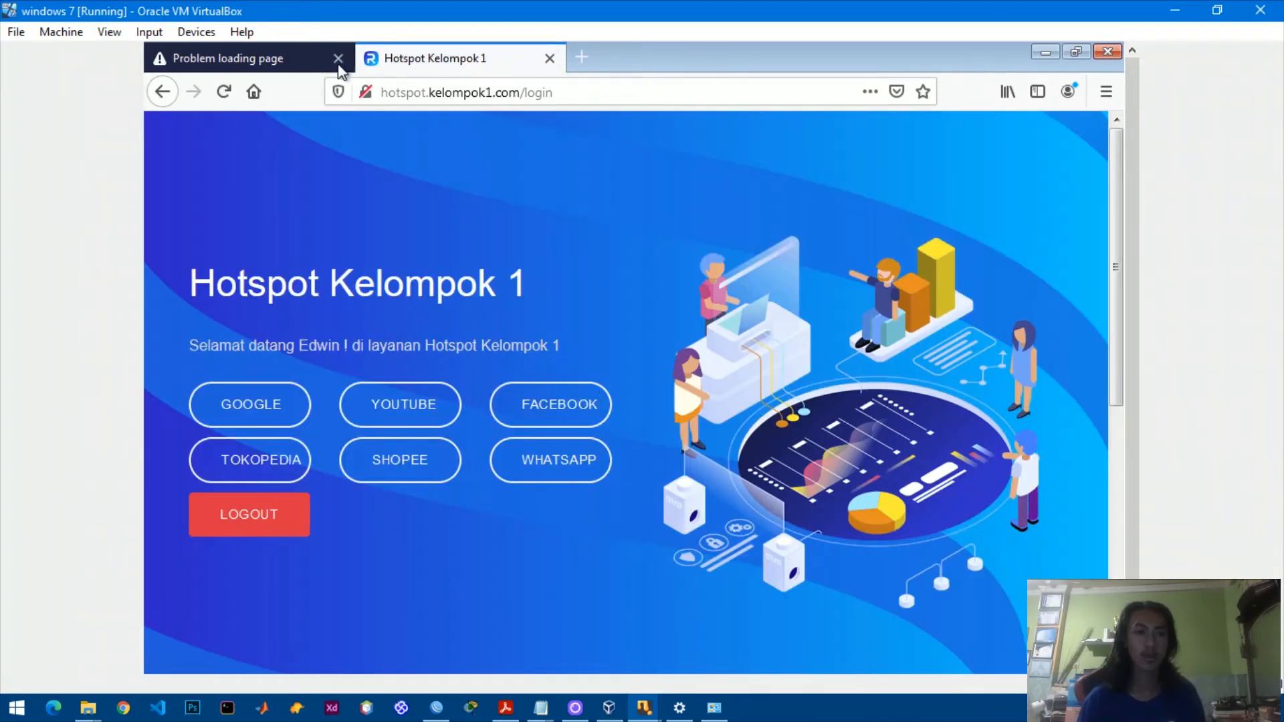
Reload YouTube in the previously failed tab so it now loads.
left_click(267, 60)
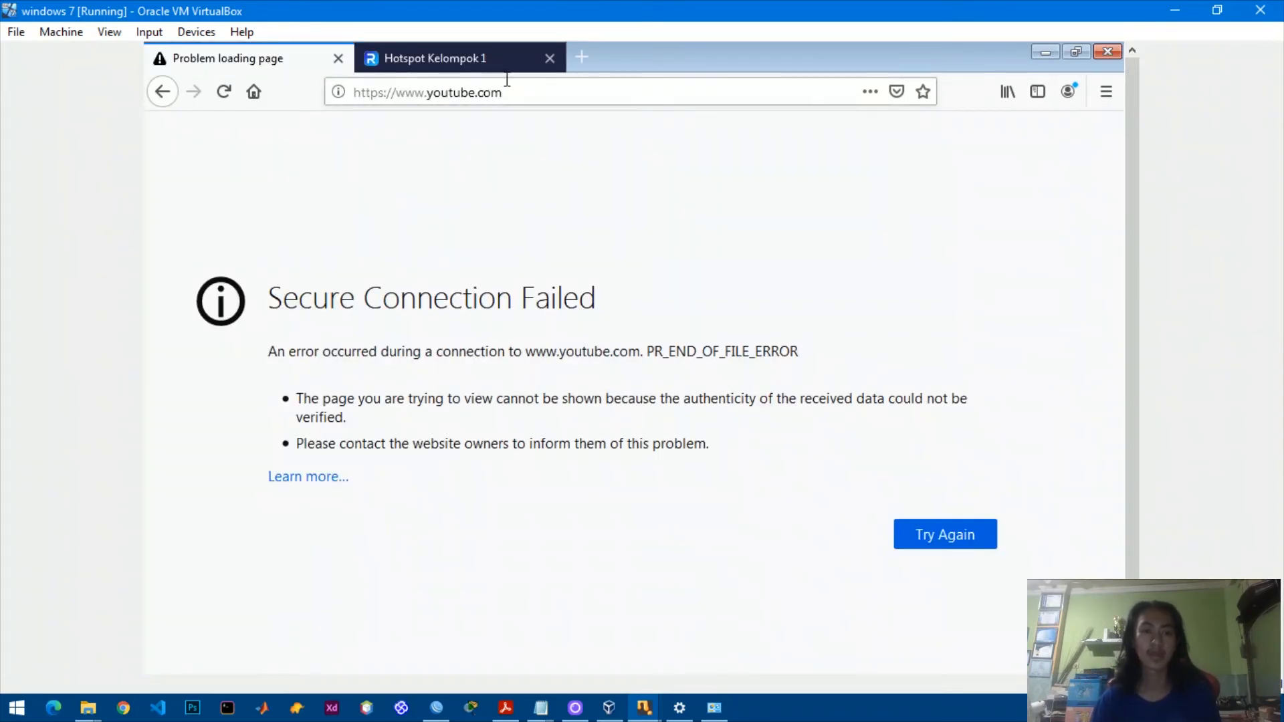
left_click(525, 95)
key("Return")
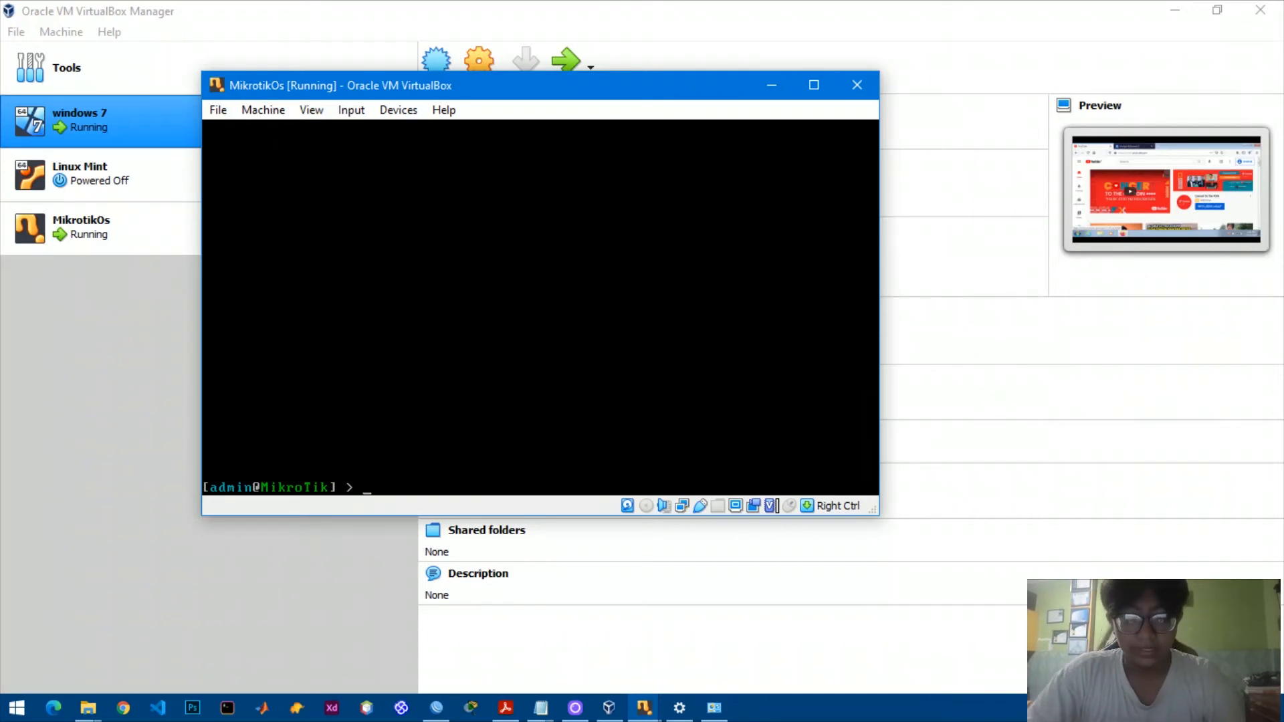
Ping mikrotik.co.id from the router console until 202.65.113.16 replies, then stop the ping.
type("ping ")
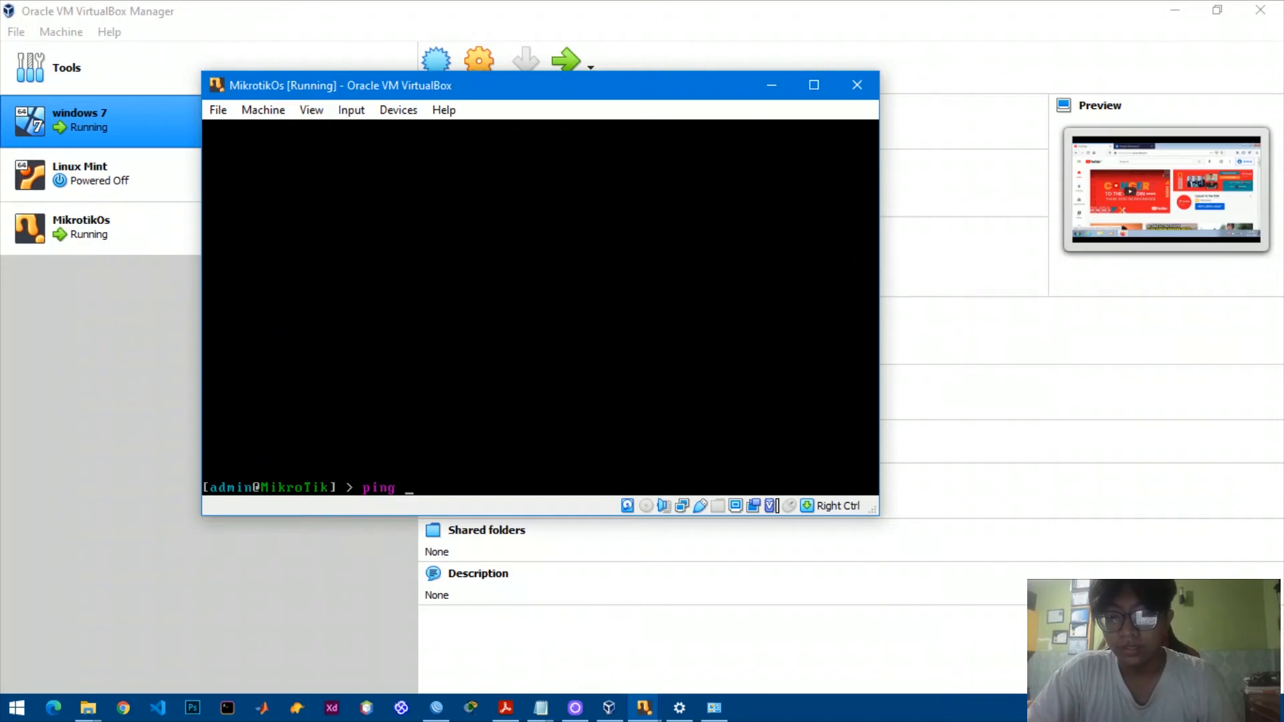
type("mikro")
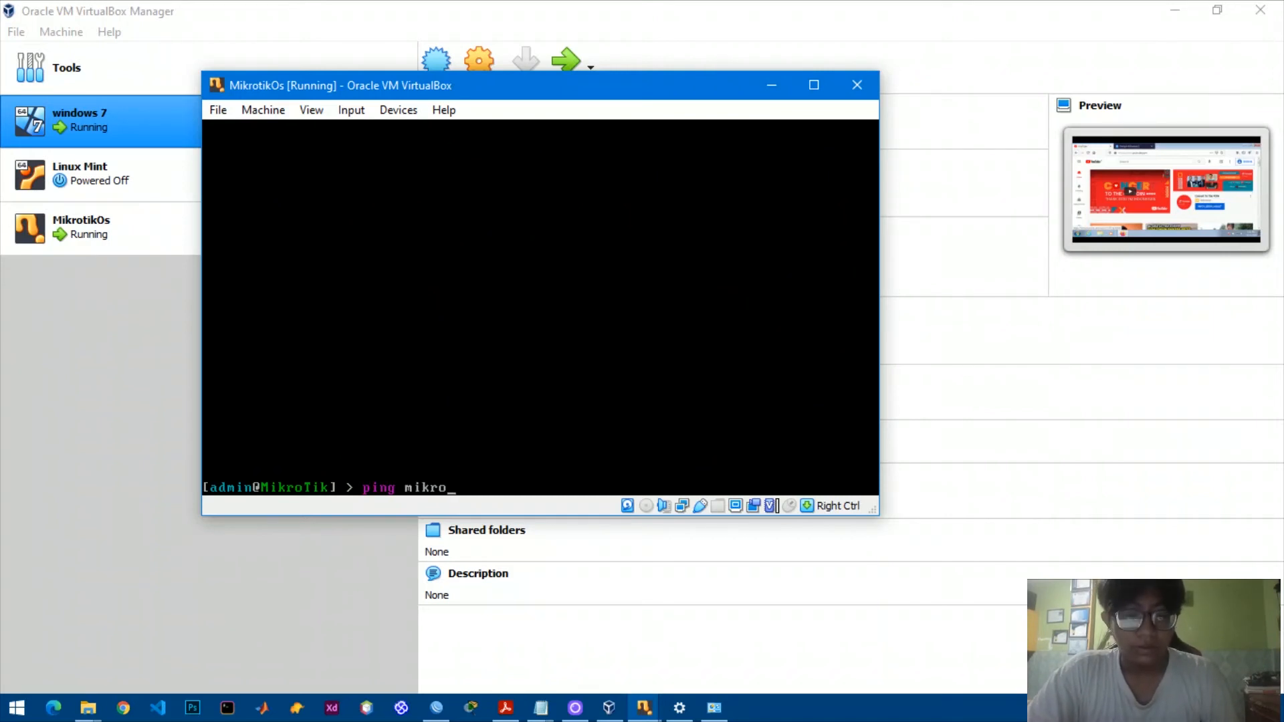
type("tik.co.id")
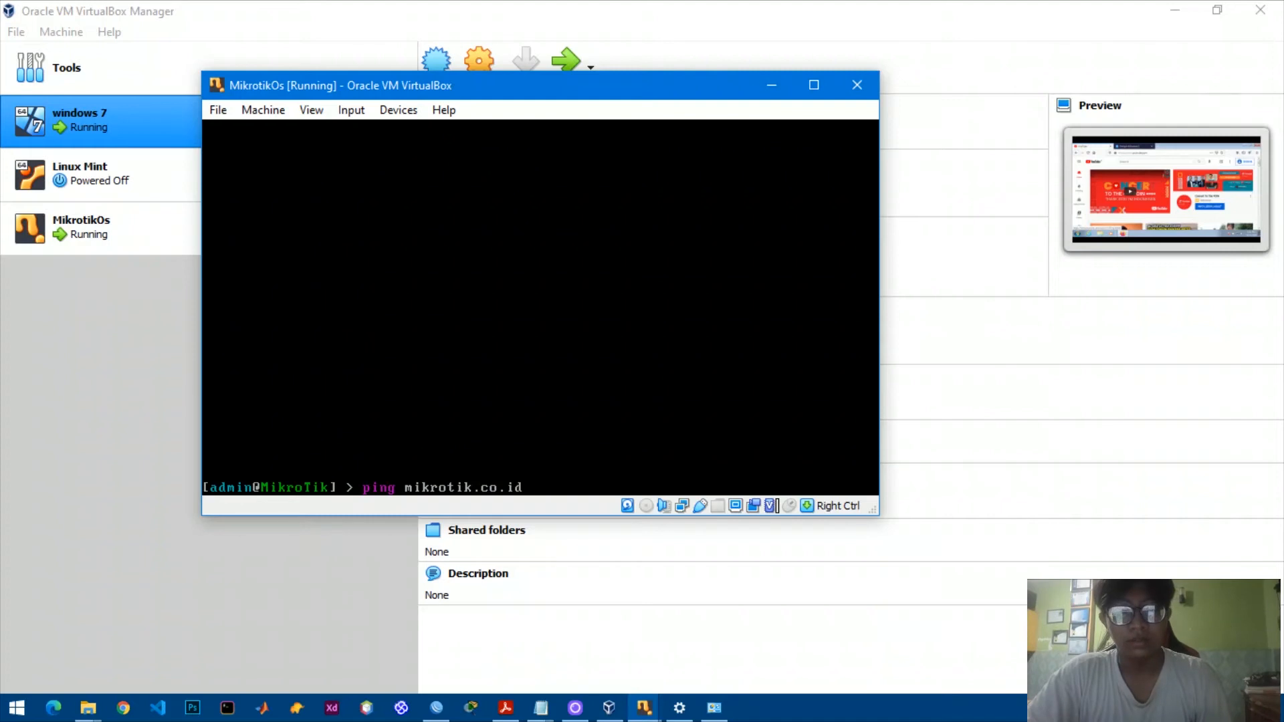
key("Return")
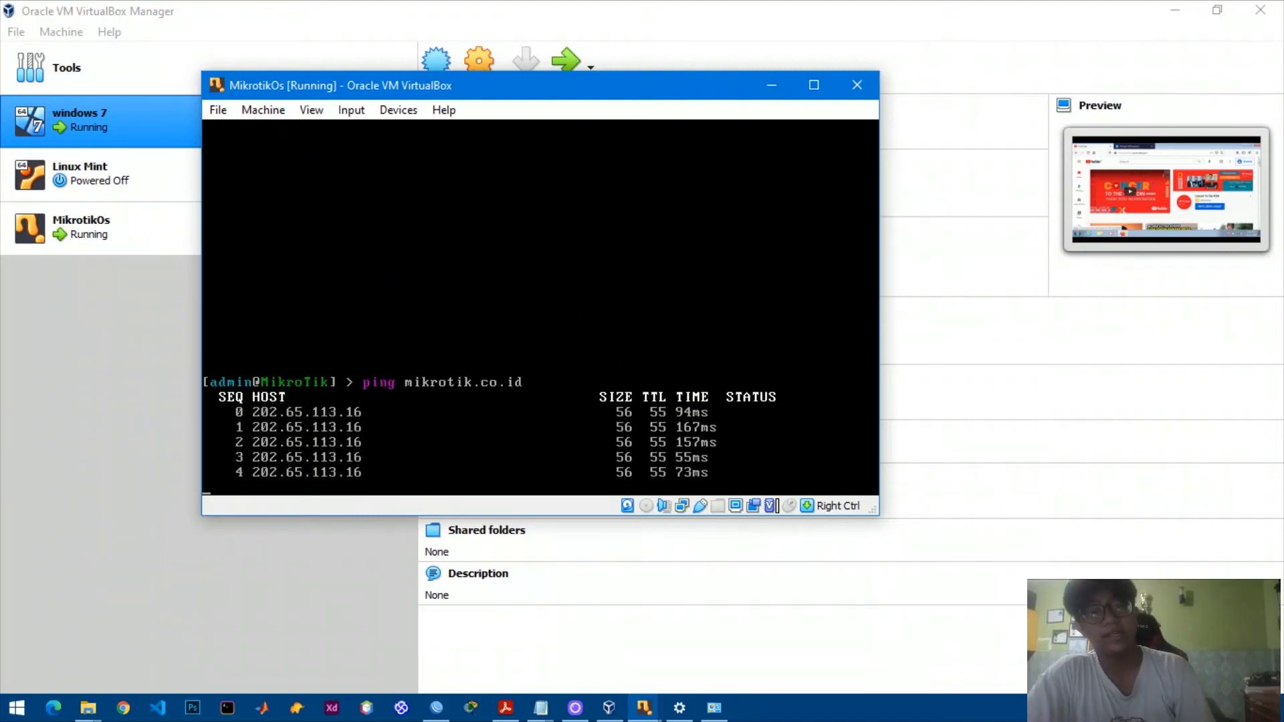
key("ctrl+c")
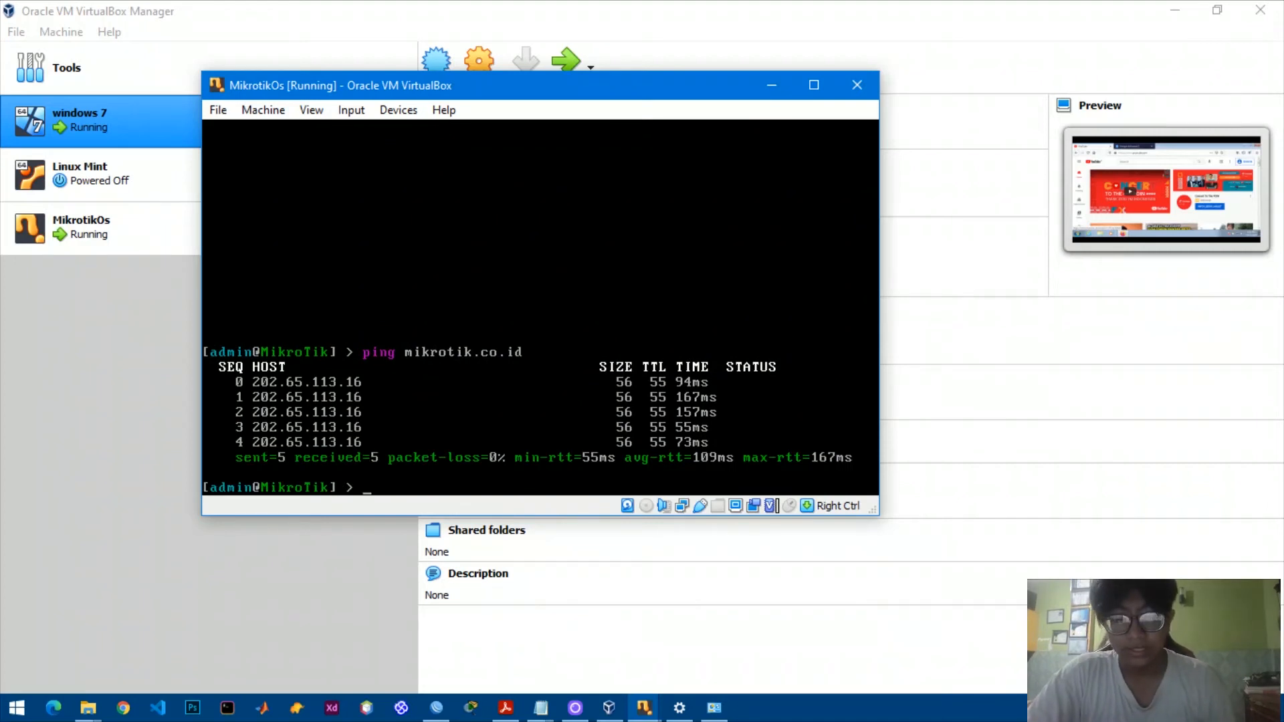
Run ip firewall address-list add with address 202.65.113.16 and list=block.
type("ip")
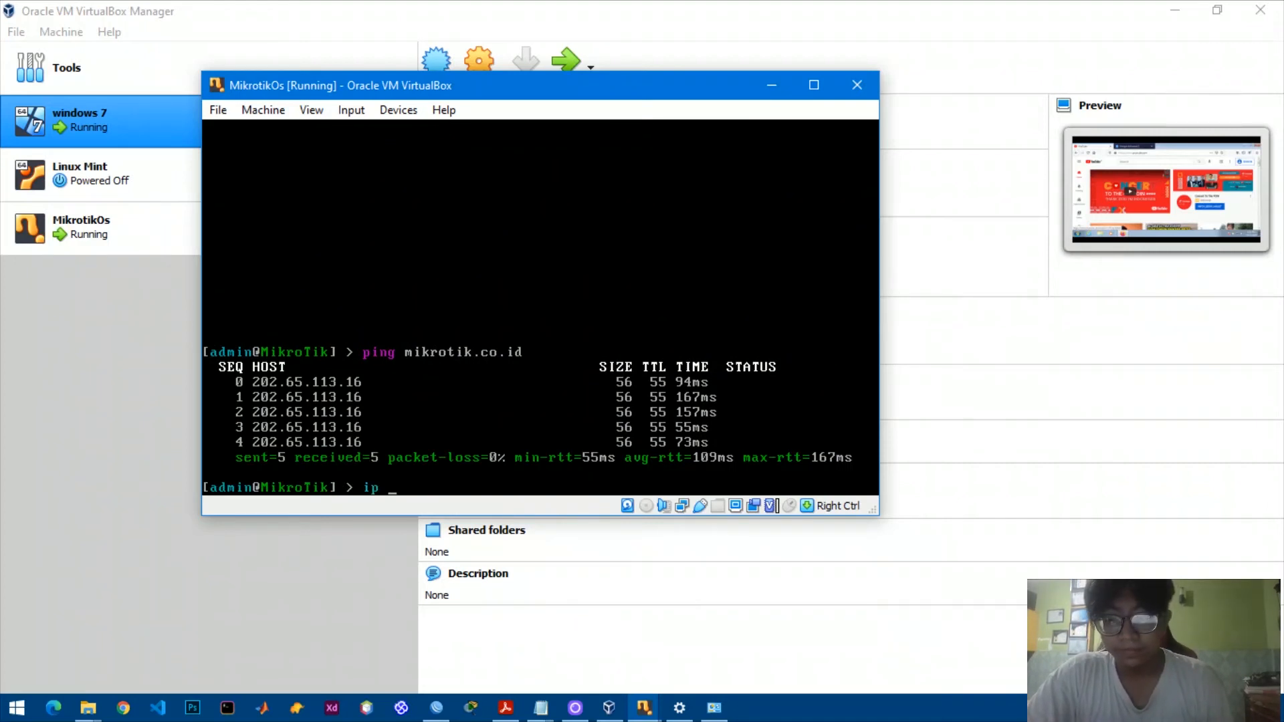
type(" fir")
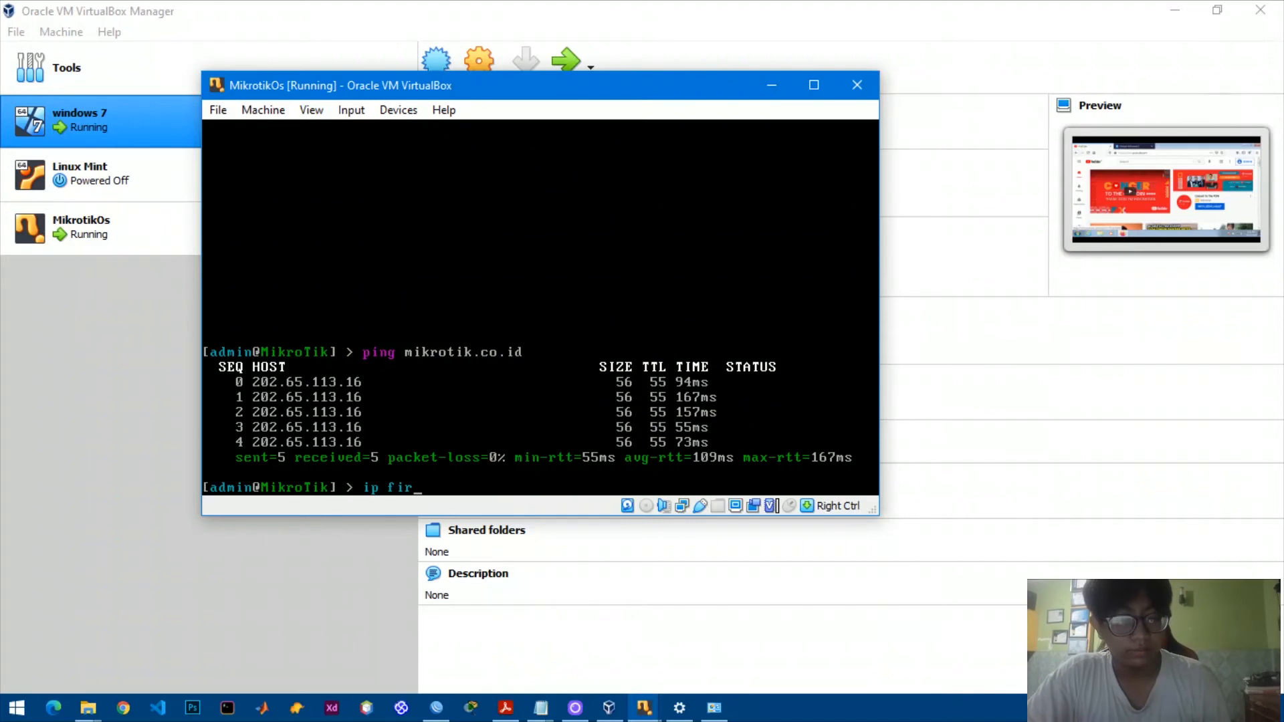
key("Tab")
type("ad")
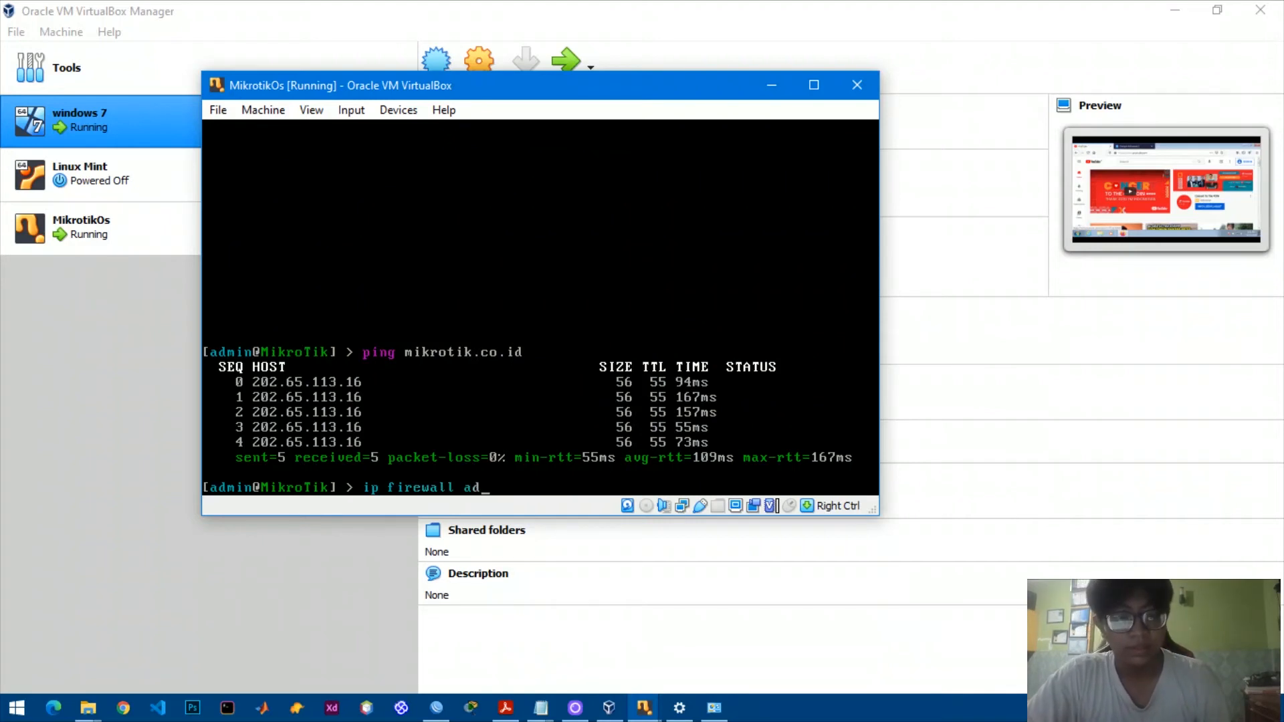
type("dress-")
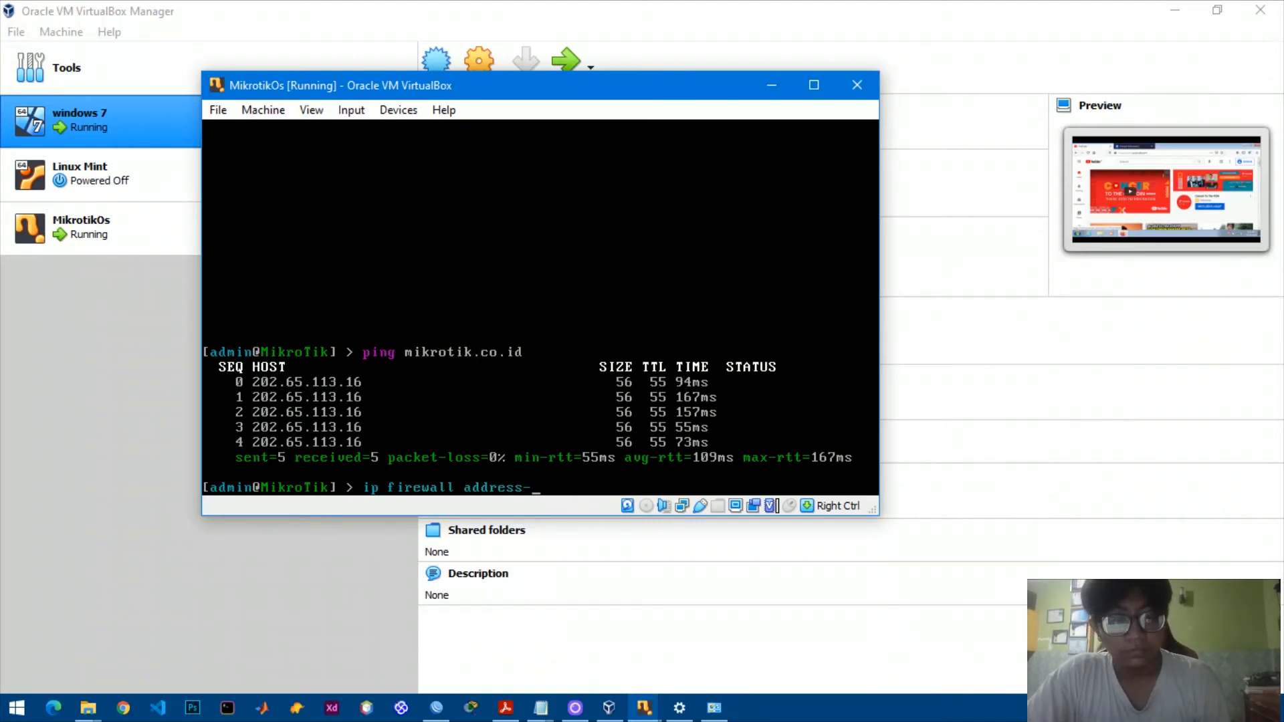
type("list =")
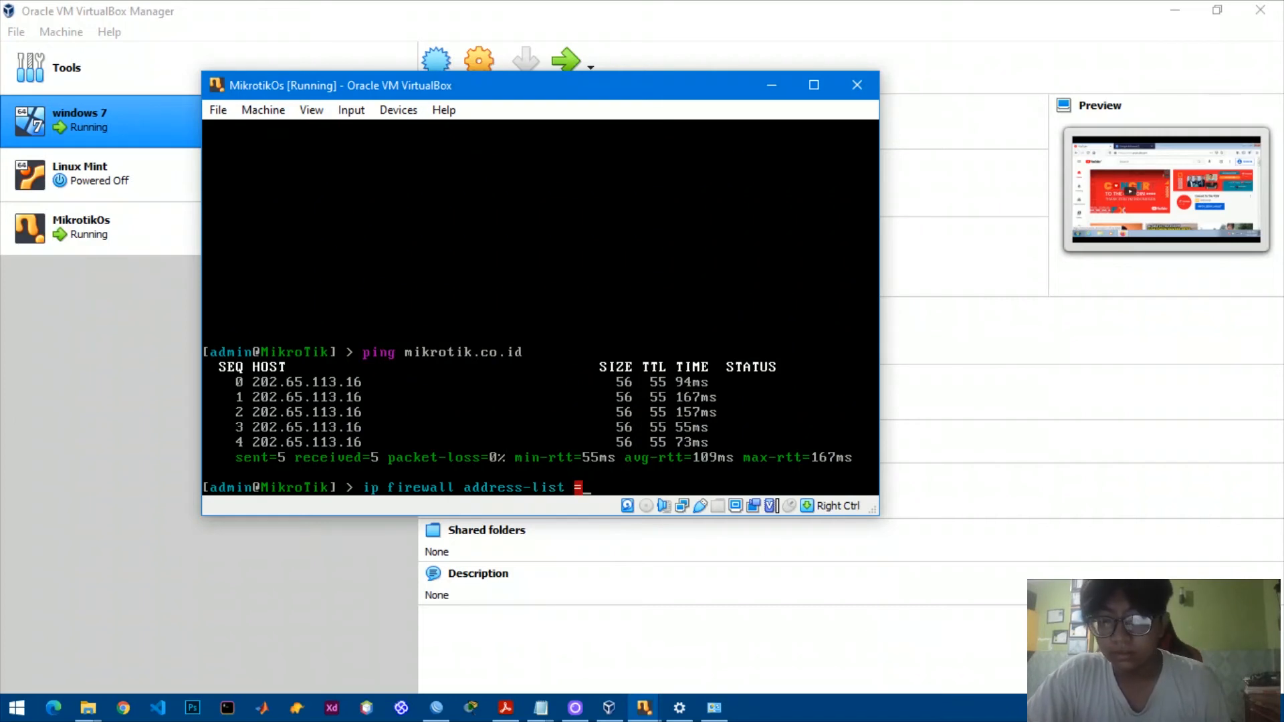
key("BackSpace")
type("add")
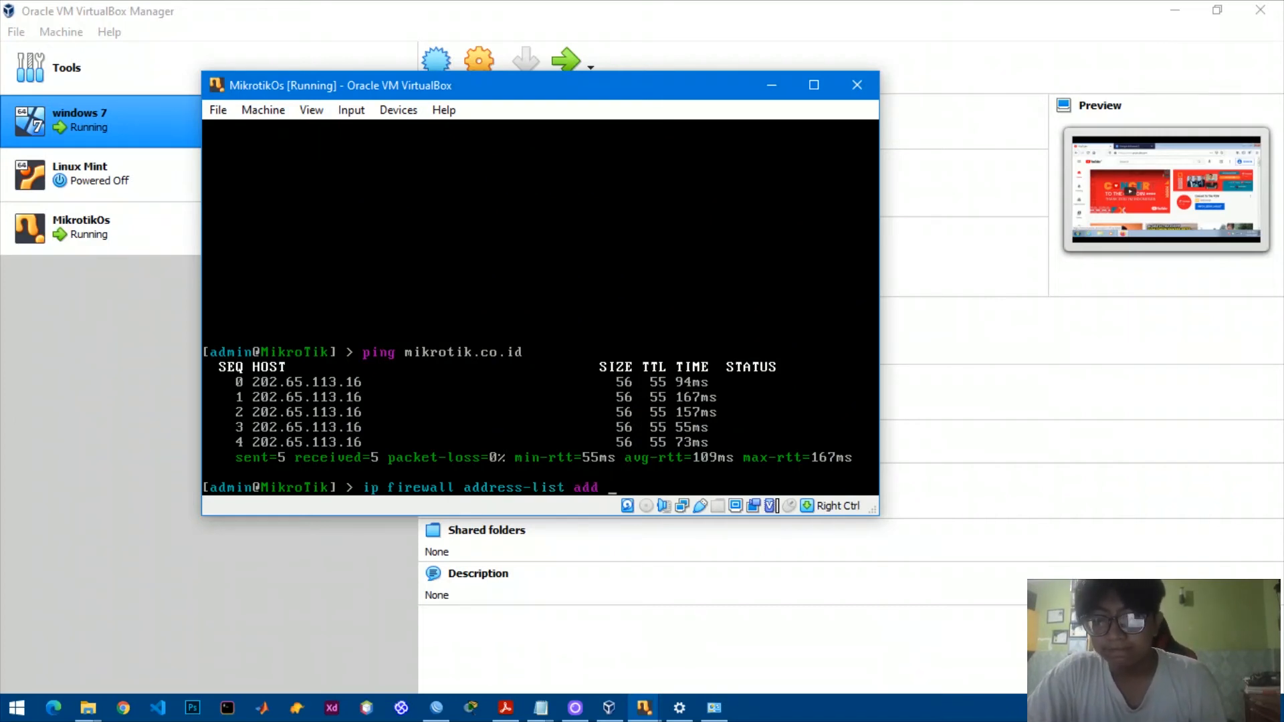
type("address=202")
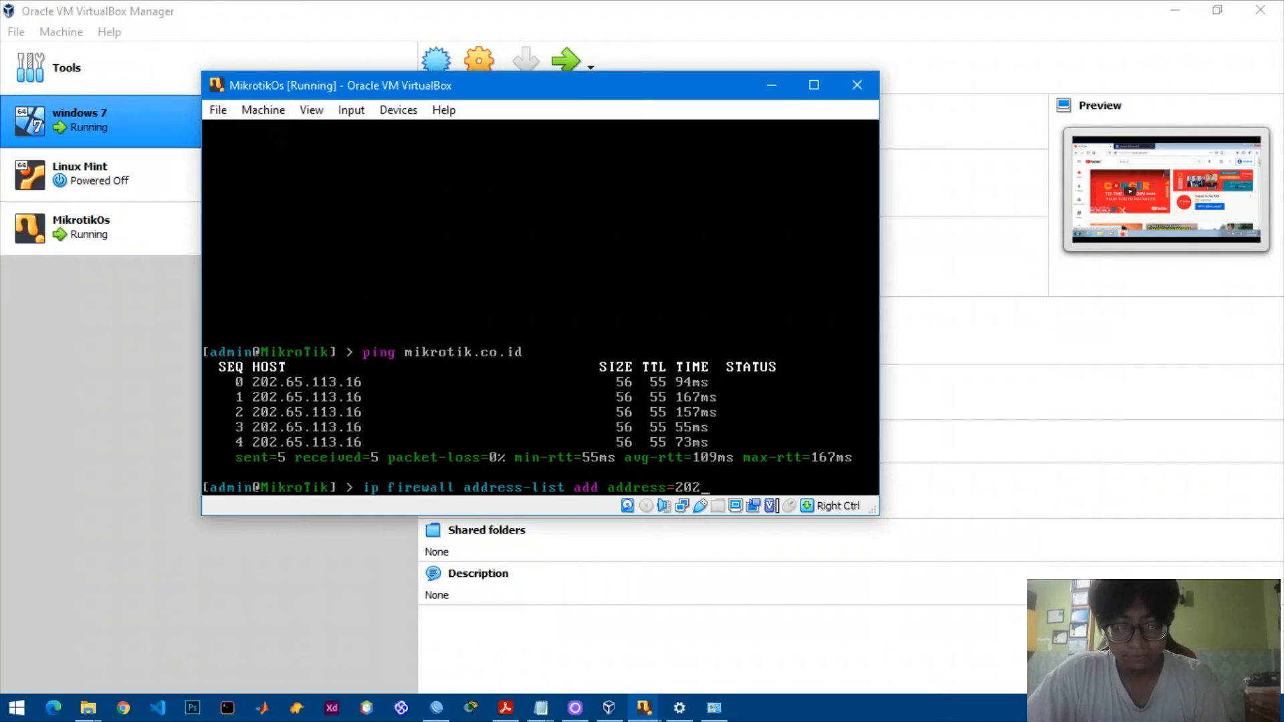
type(".65.113")
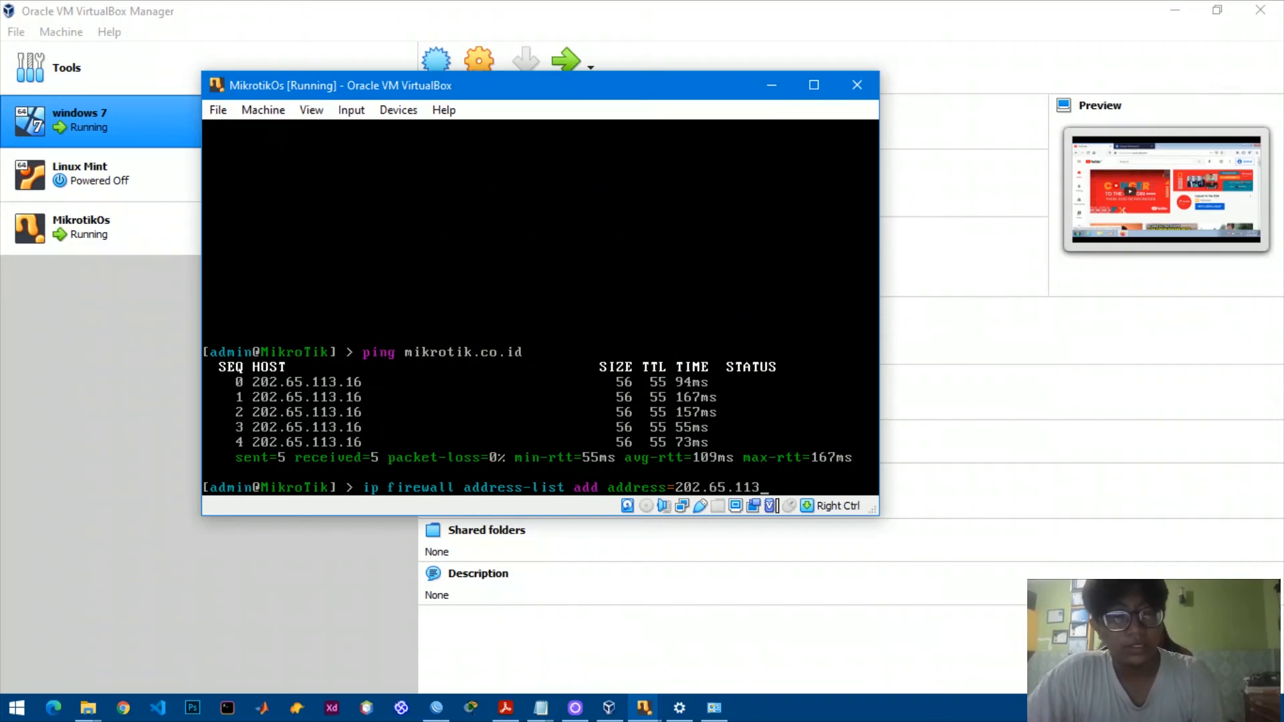
type(".16")
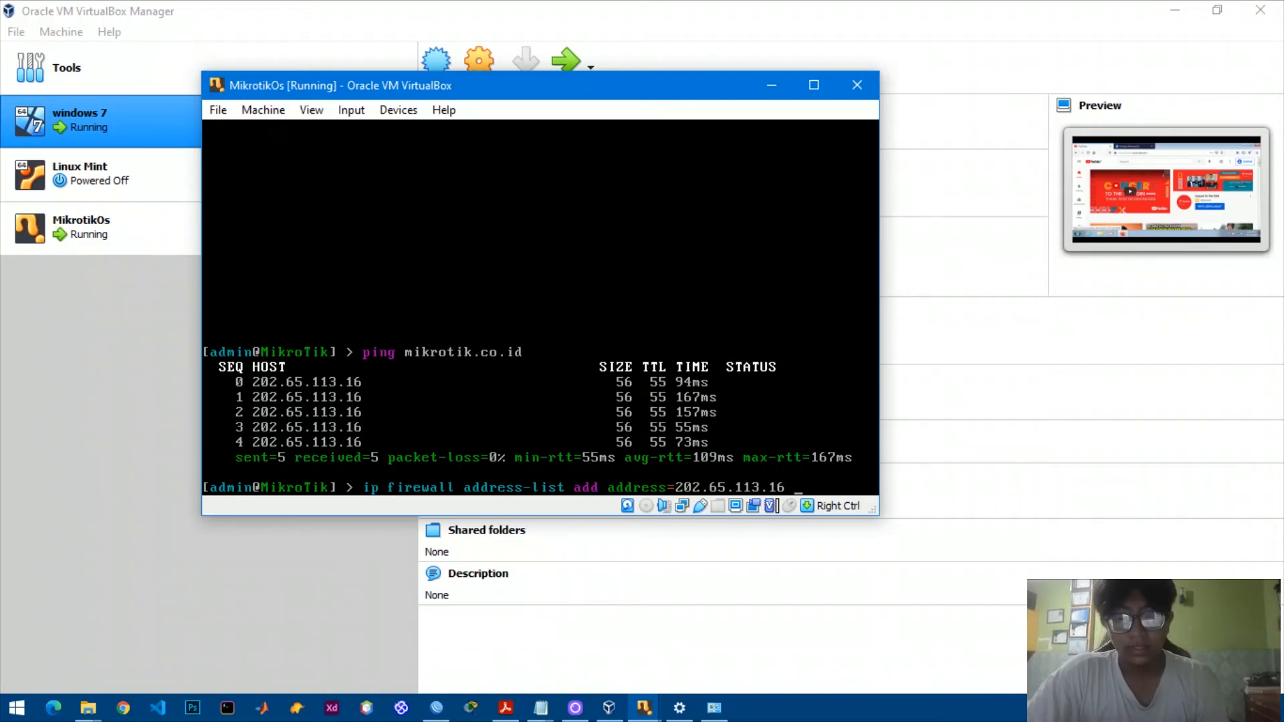
type(" list=")
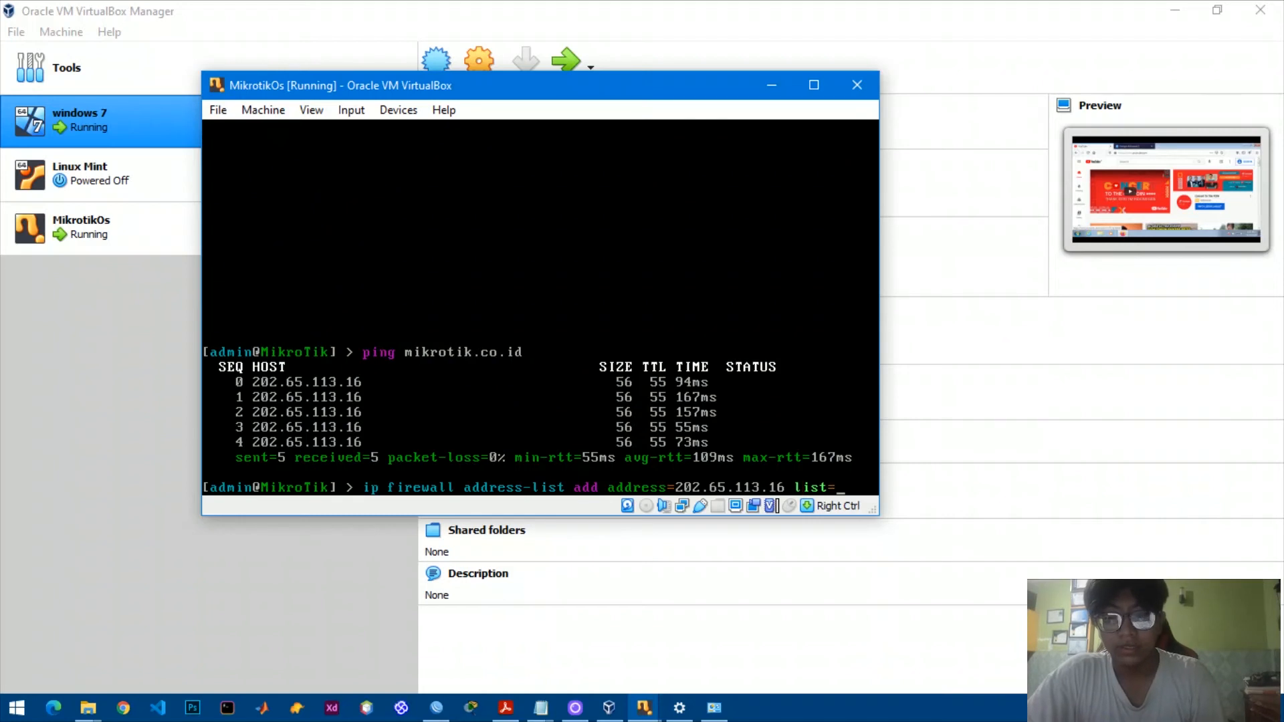
type("block")
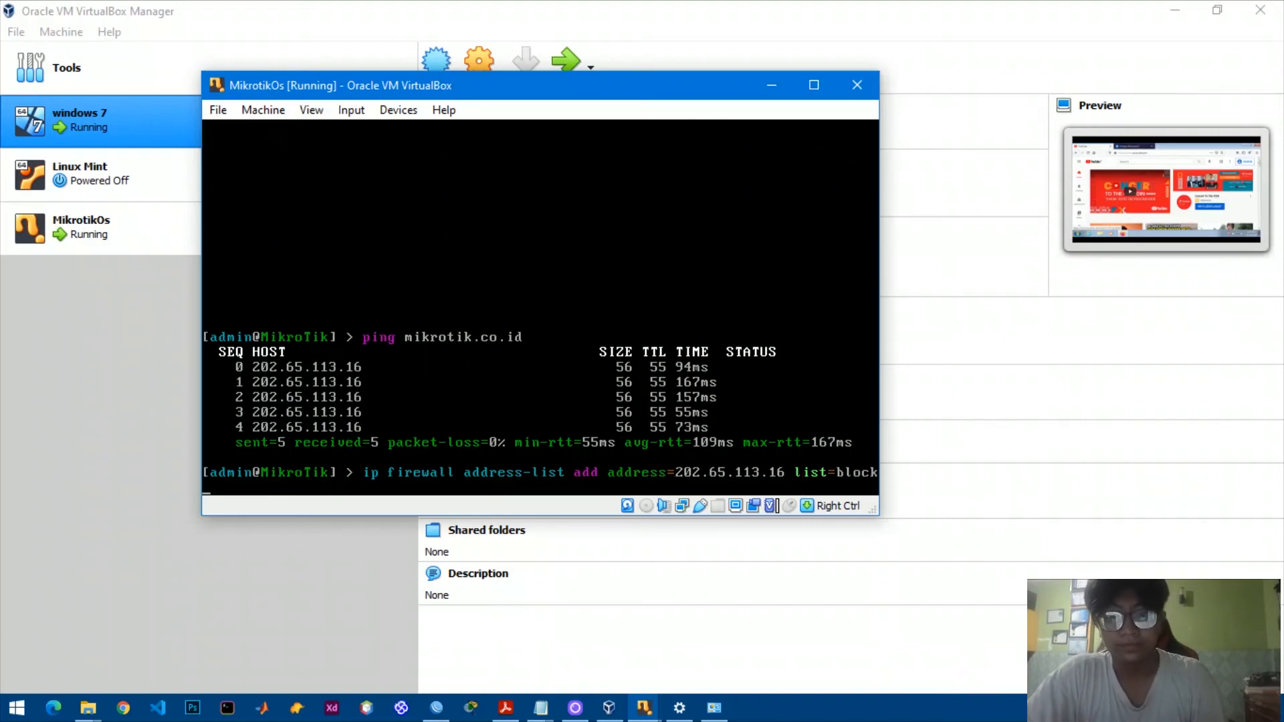
key("Return")
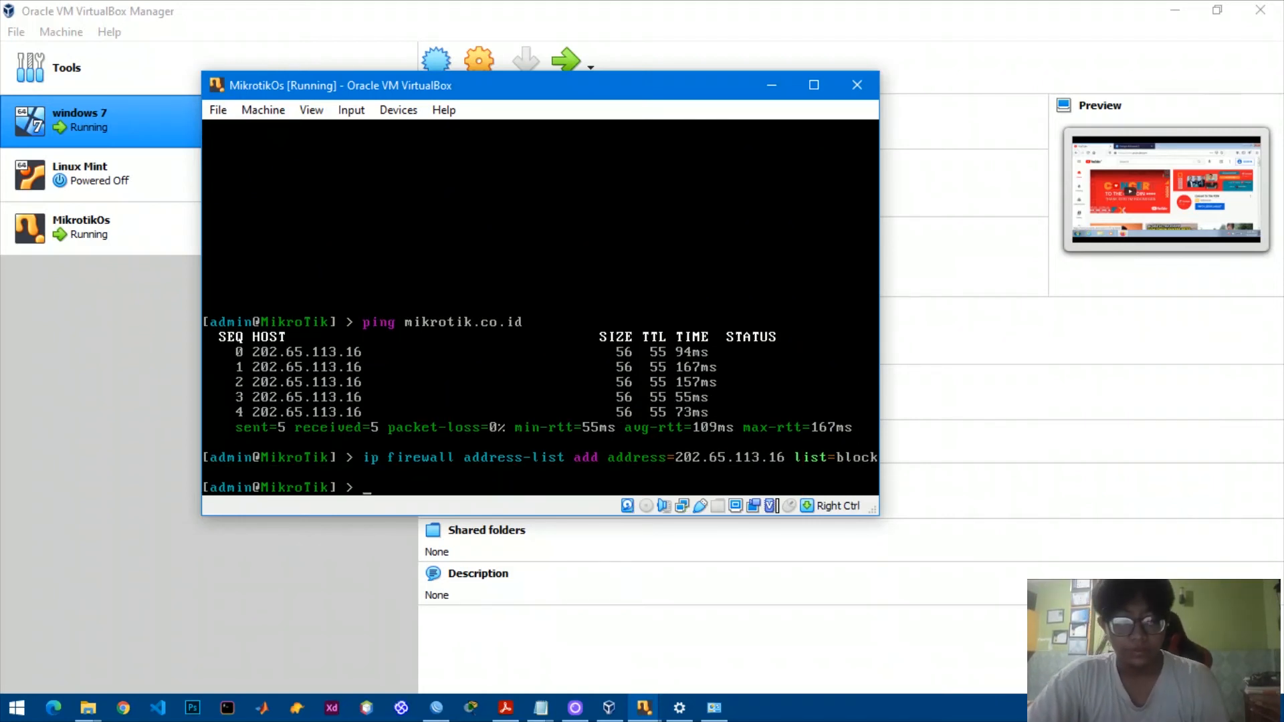
Add a filter rule with dst-address-list=block, action=drop and chain=forward.
type("ip firewaal")
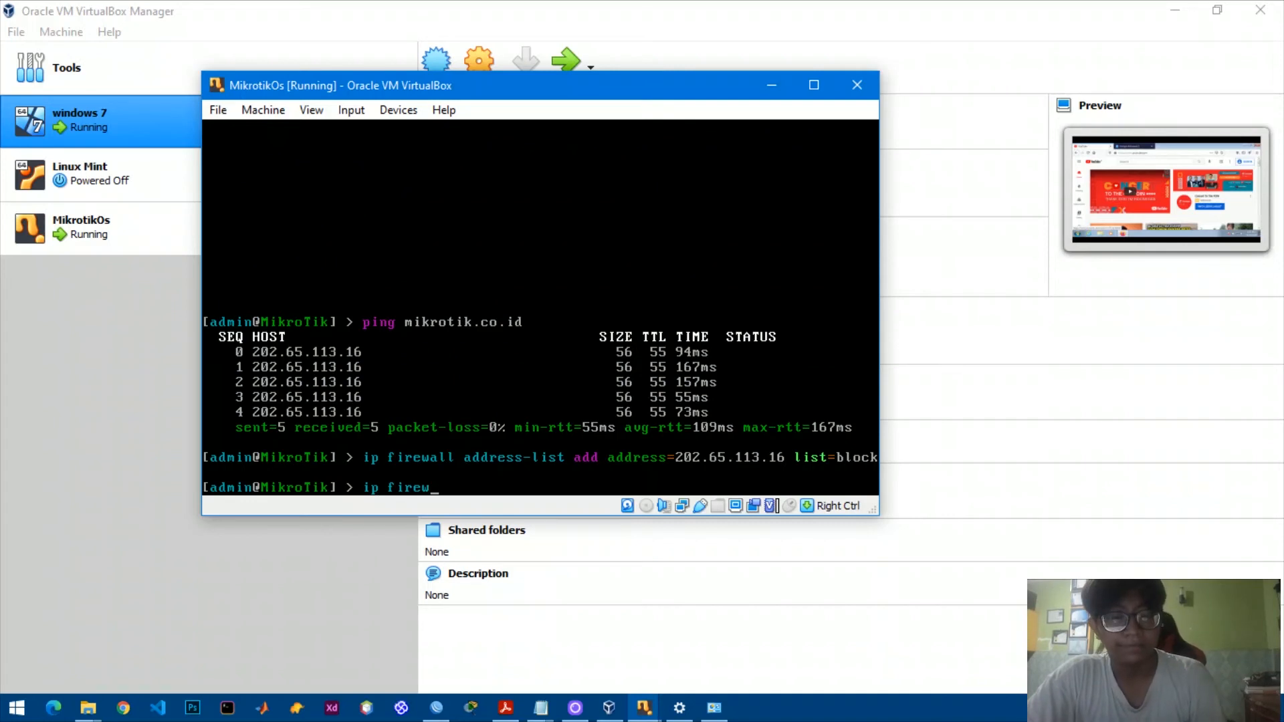
key("BackSpace")
key("BackSpace")
type("l")
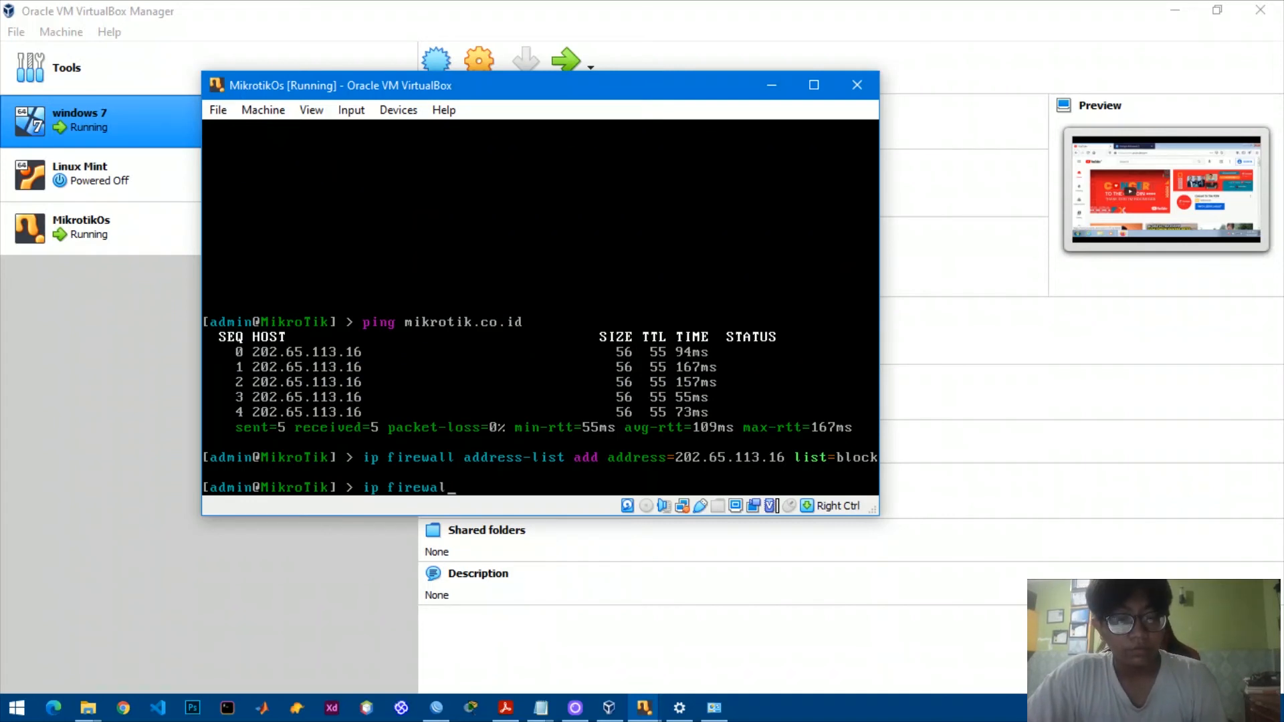
type("l filte")
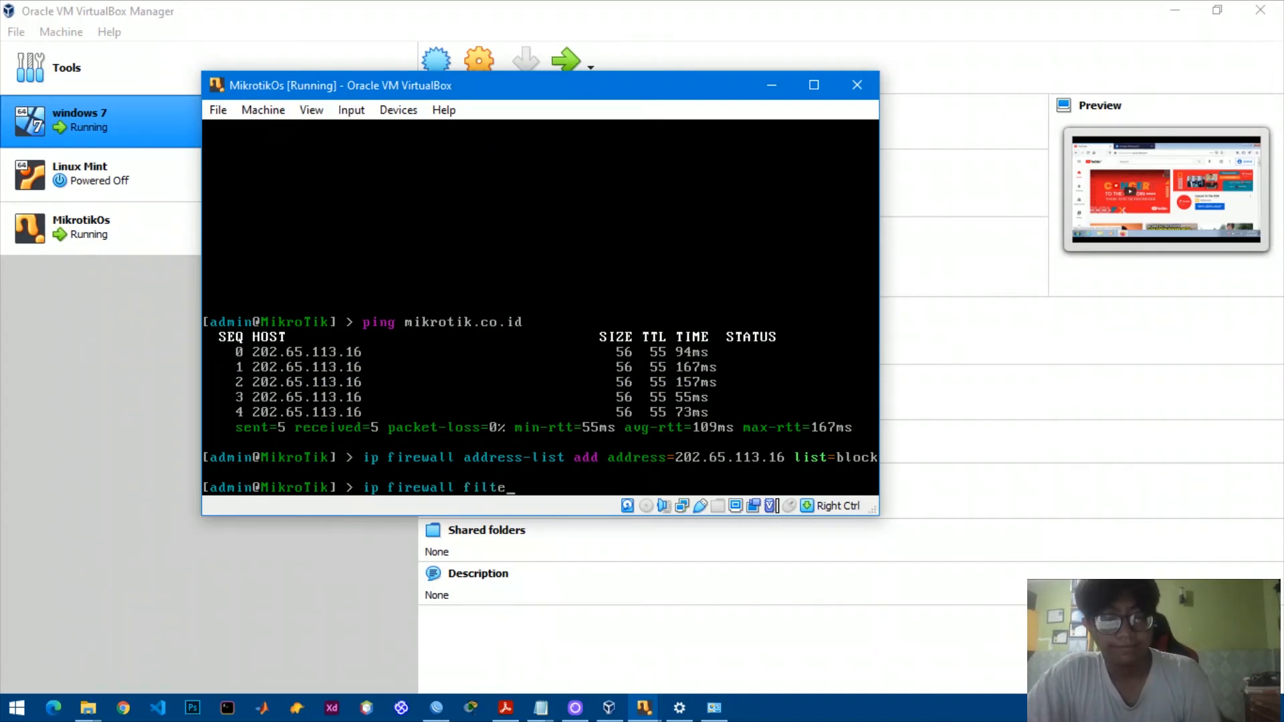
type("r ad")
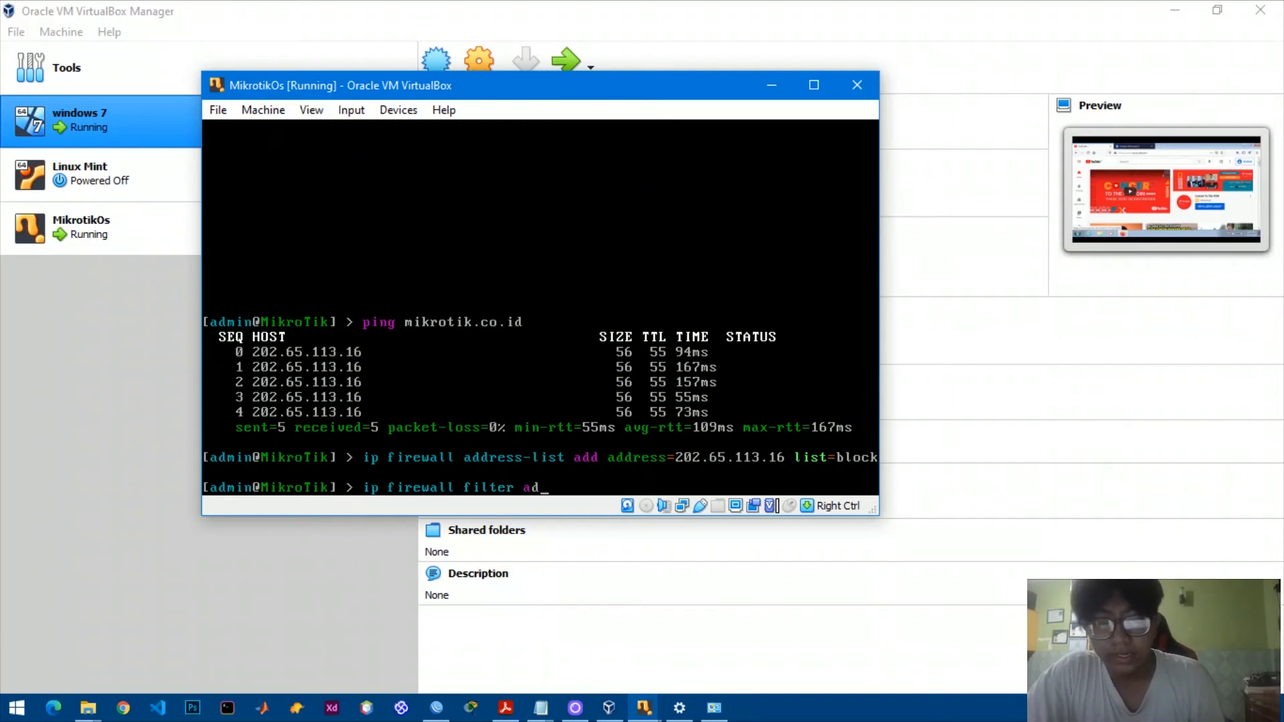
type("d dst-")
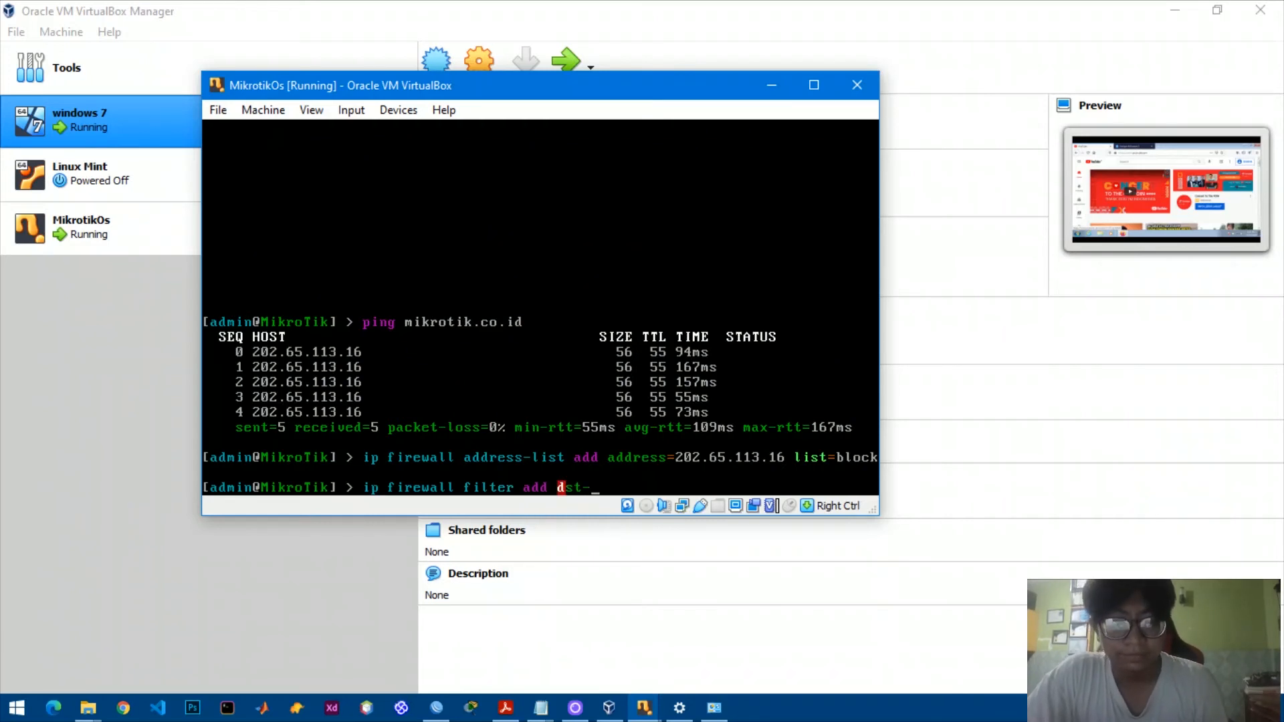
type("address")
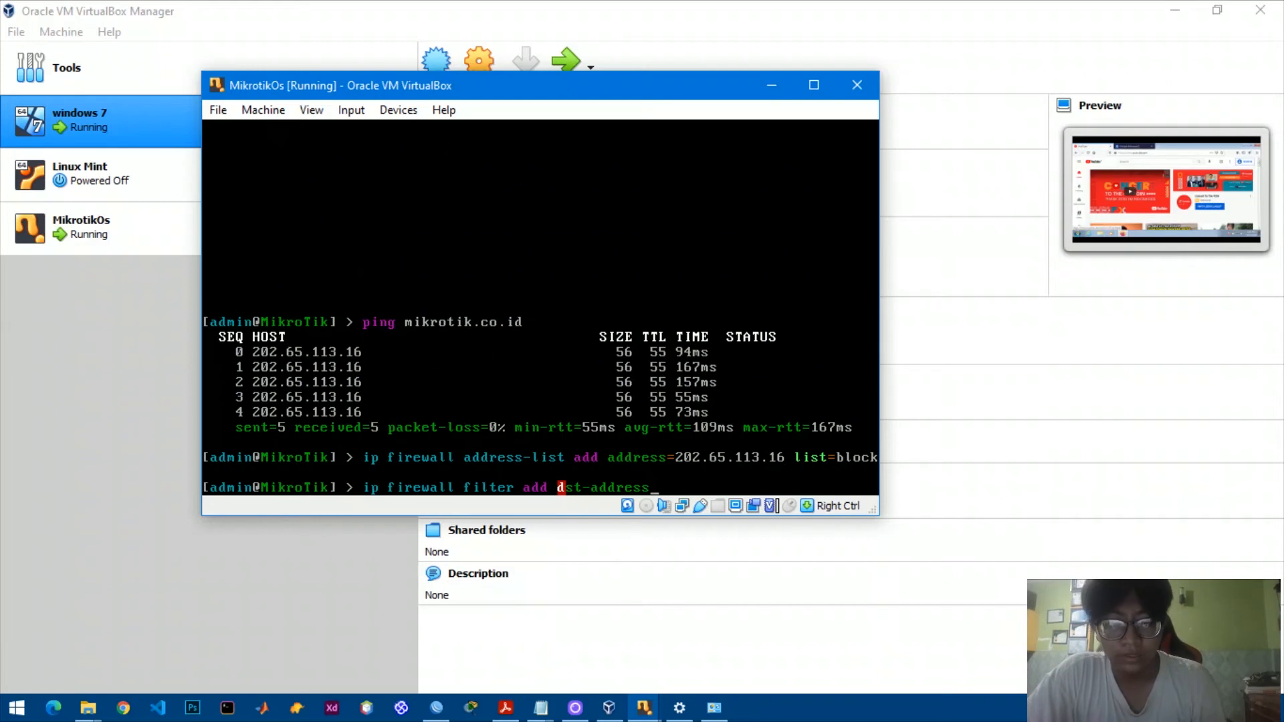
type("-list=")
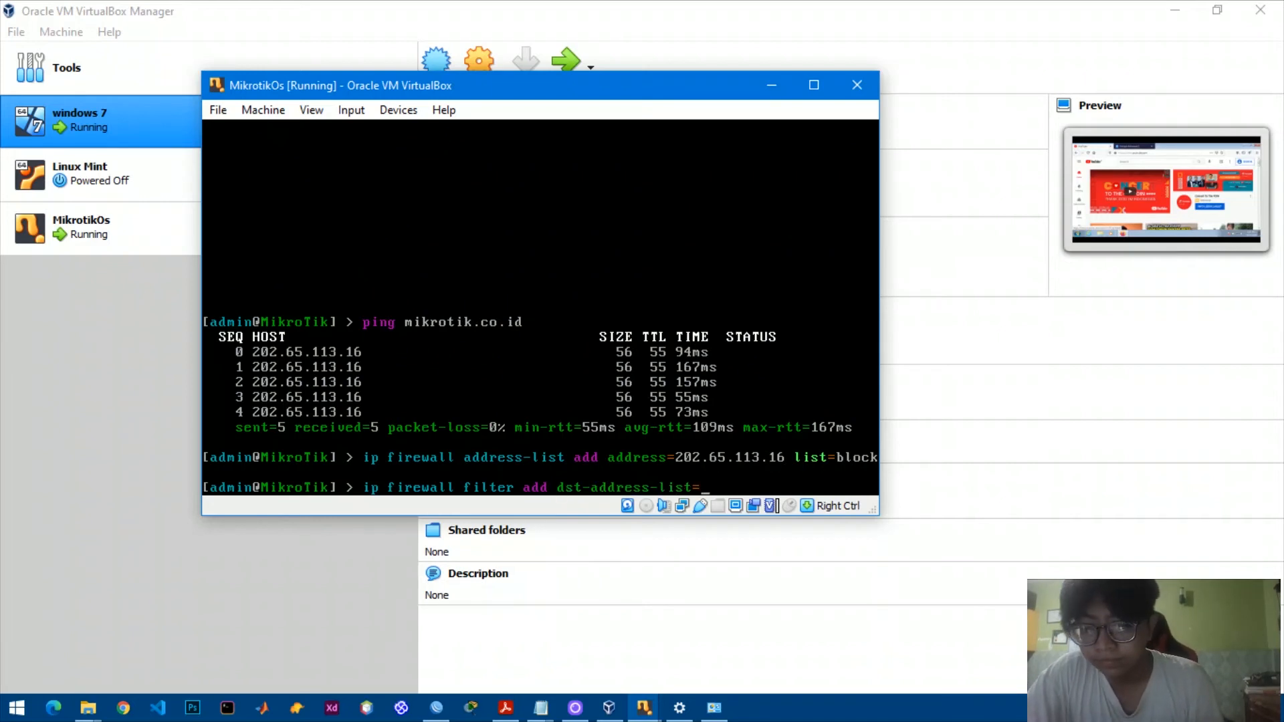
type("block")
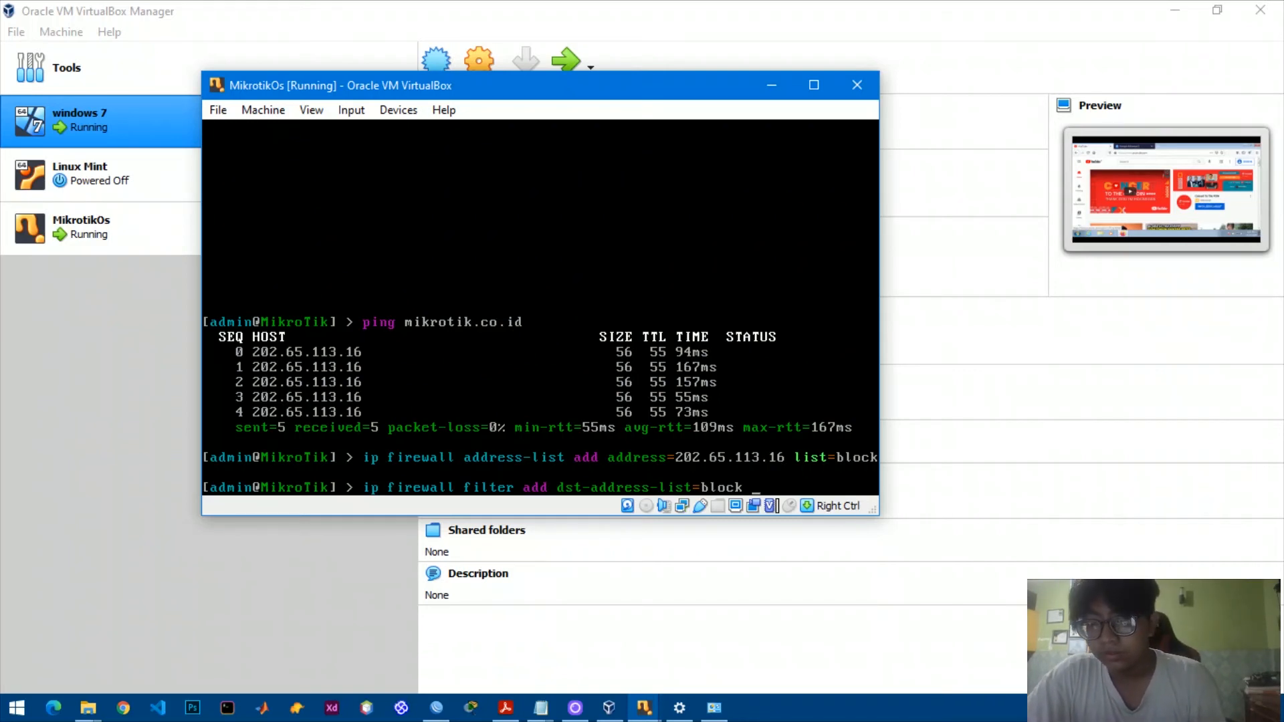
type("acti")
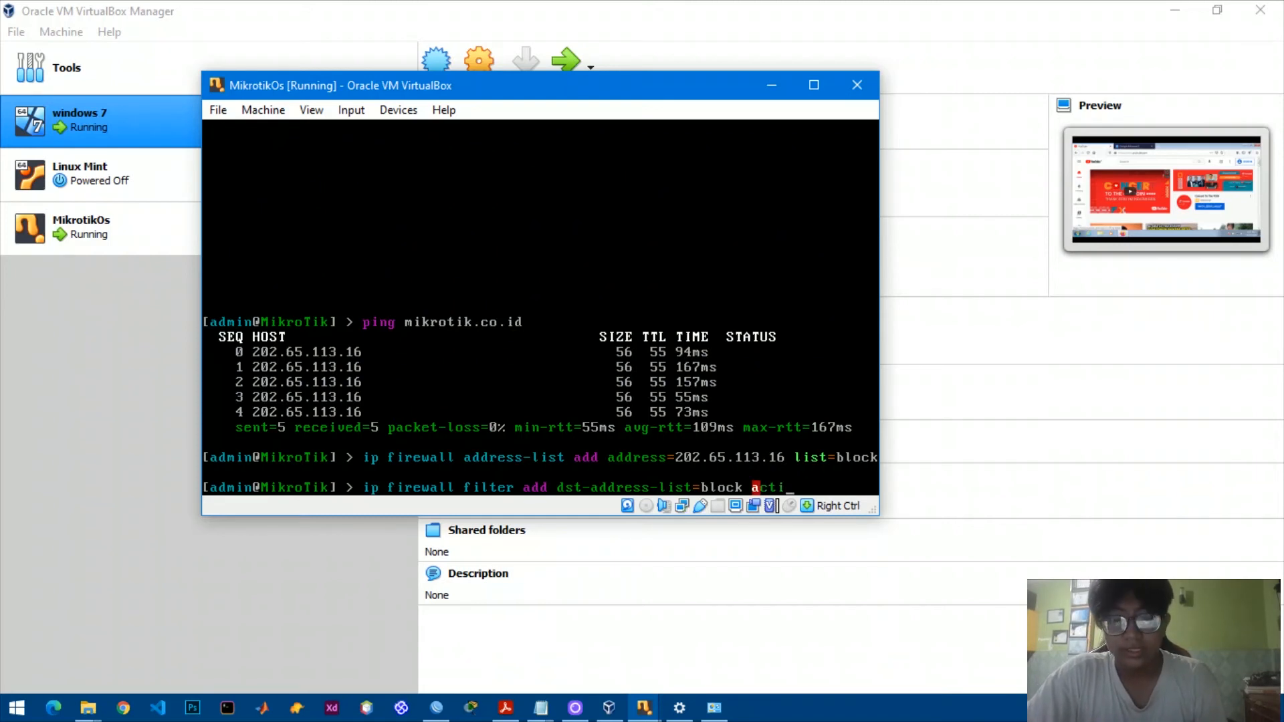
type("on==")
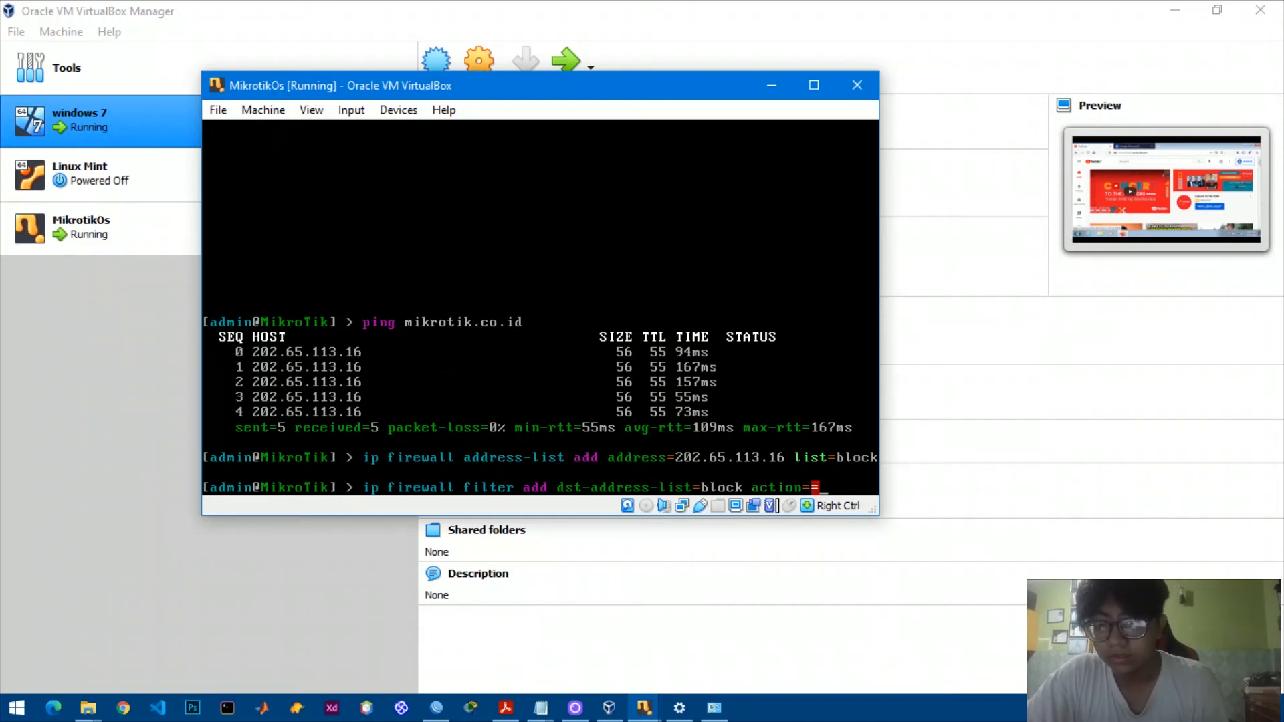
key("BackSpace")
type("drop")
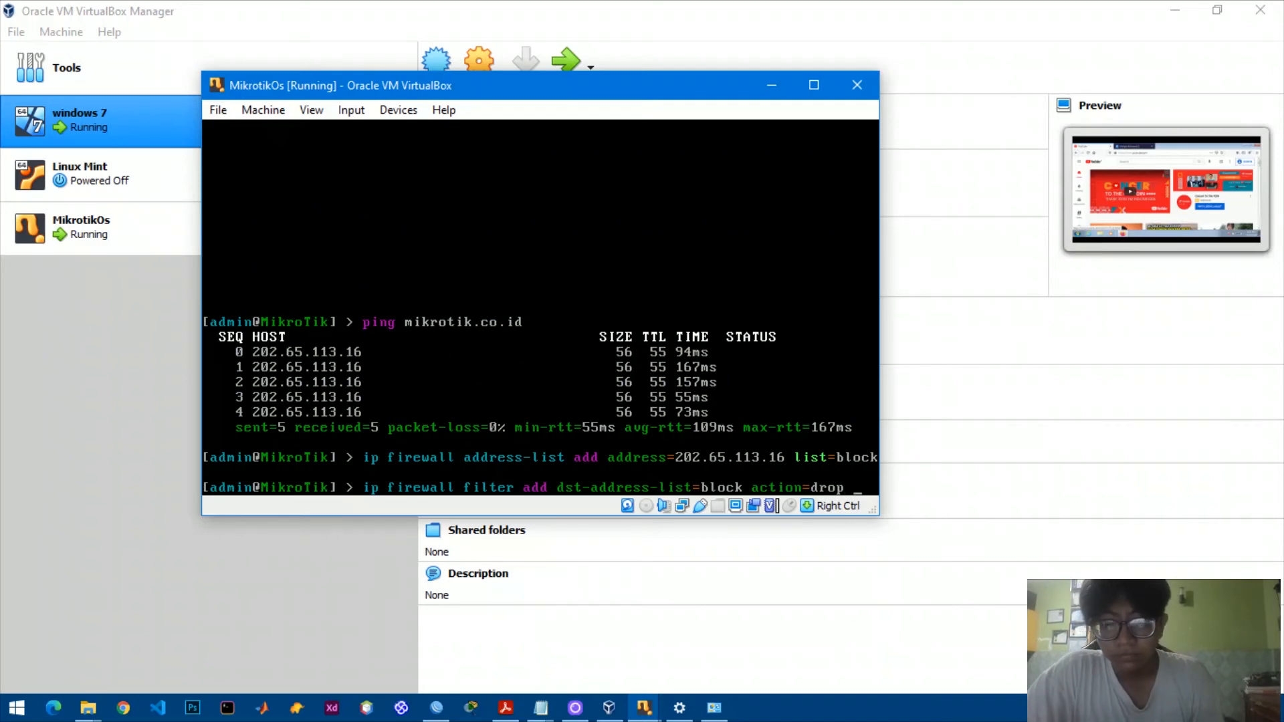
type(" chain")
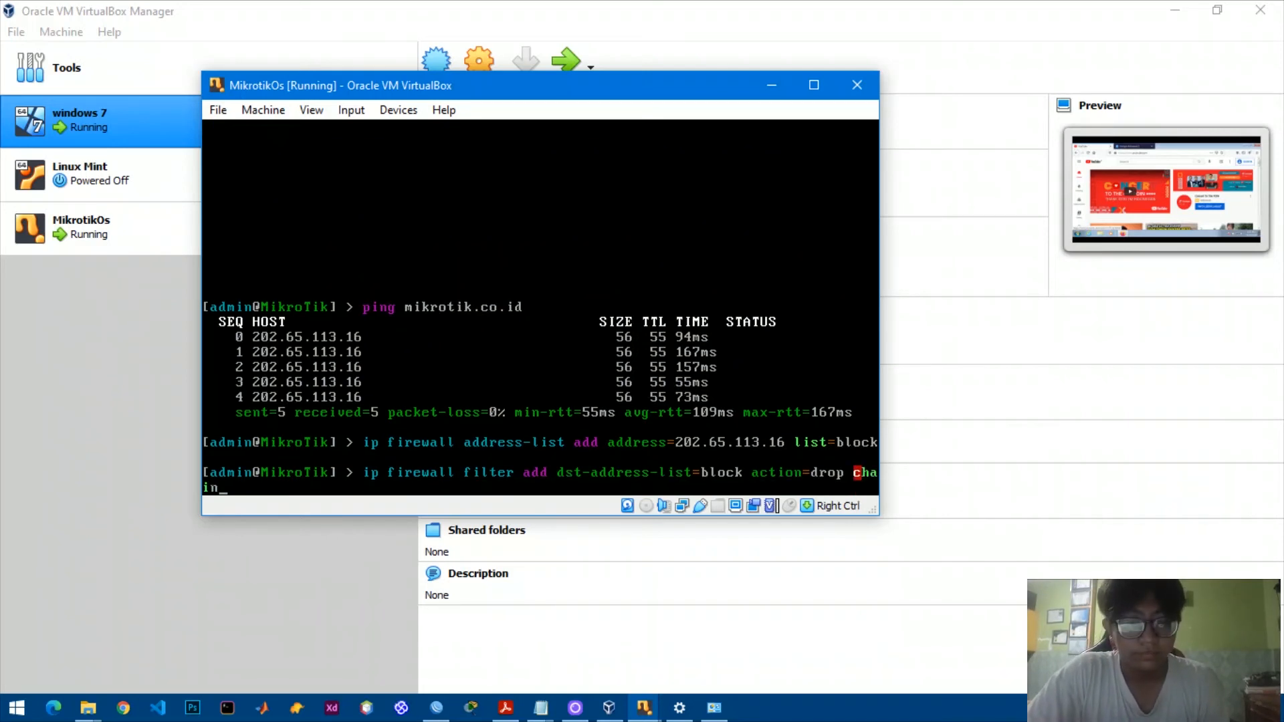
type("=f")
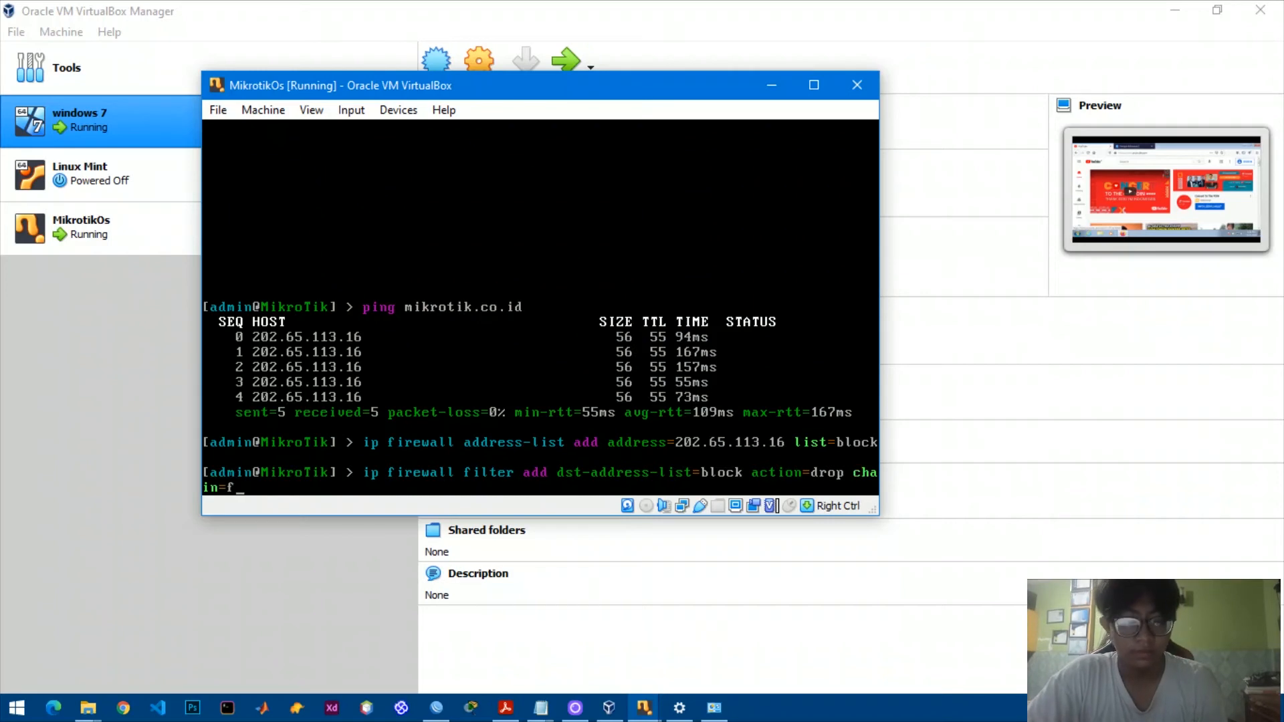
type("orward")
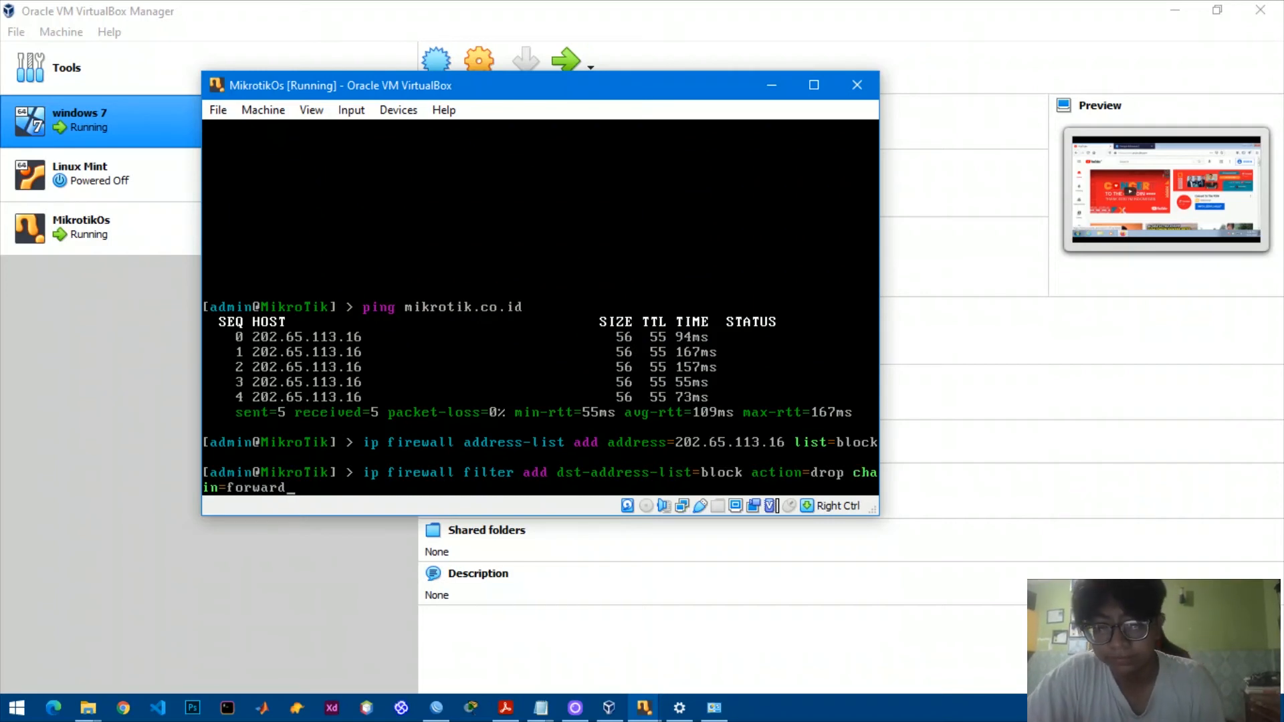
key("Return")
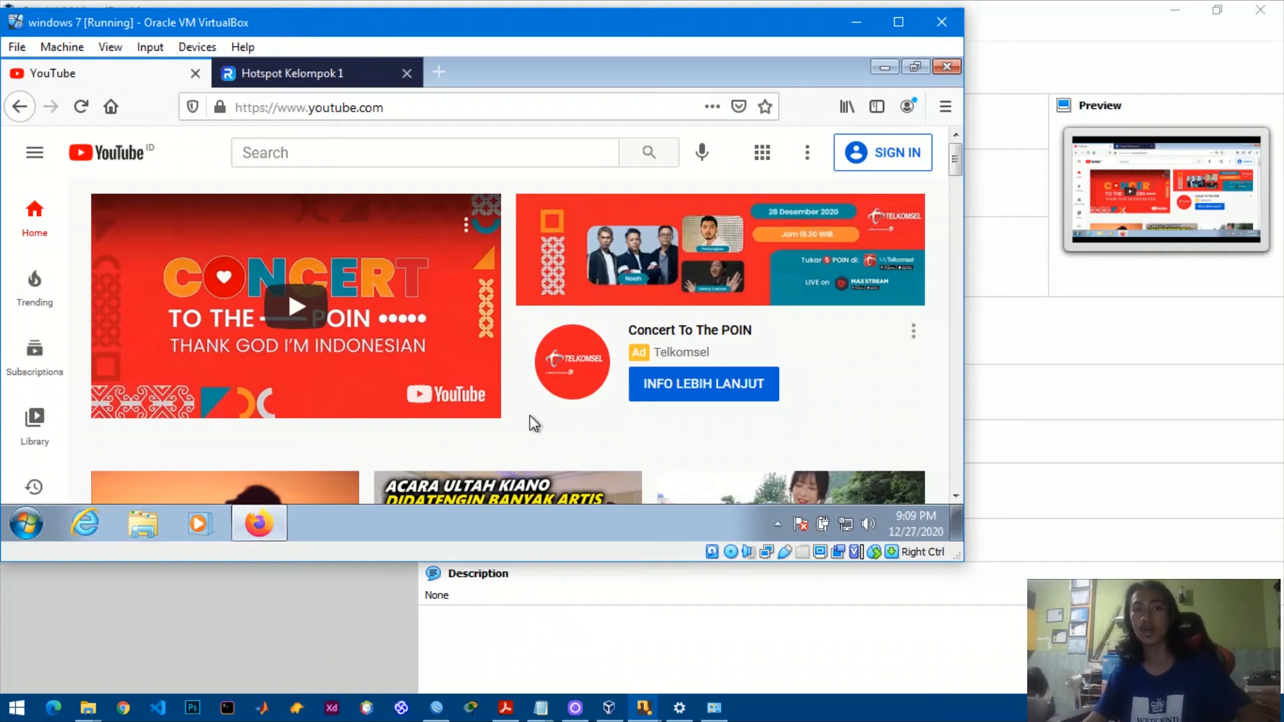
Load mikrotik.co.id in a new Firefox tab on Windows 7, which times out.
left_click(445, 71)
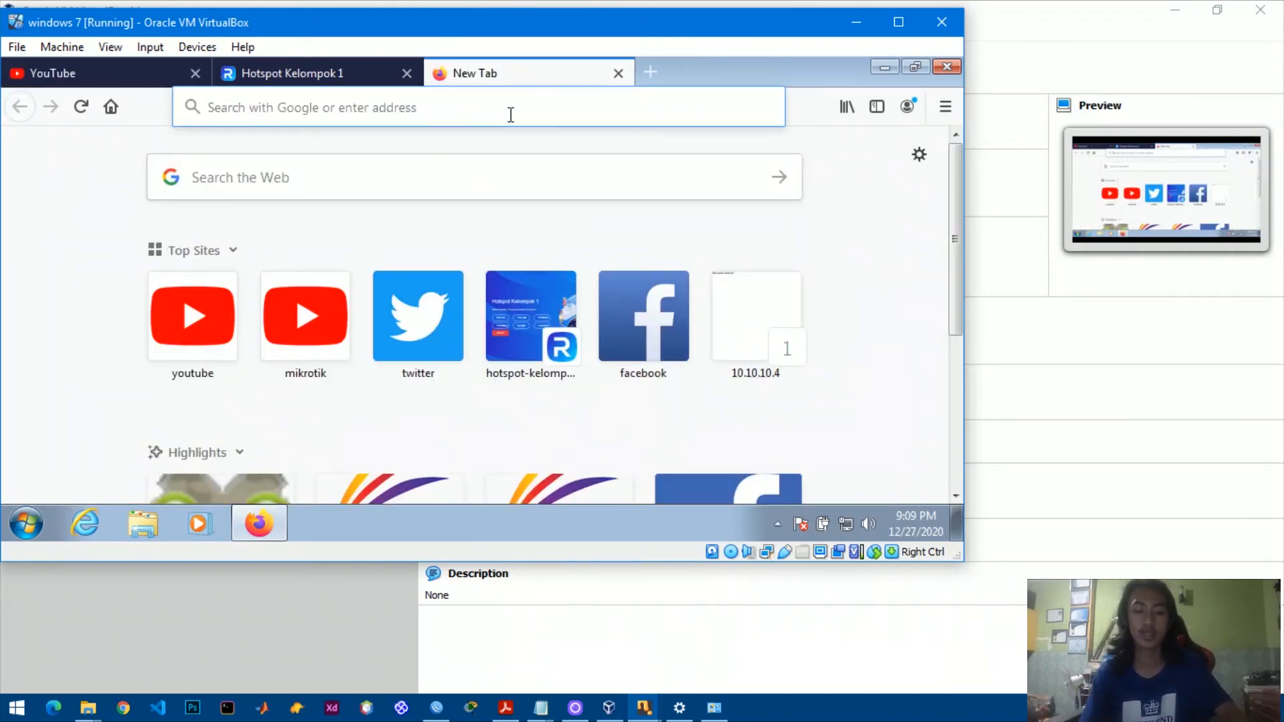
type("mikrotik.co.id/")
key("Return")
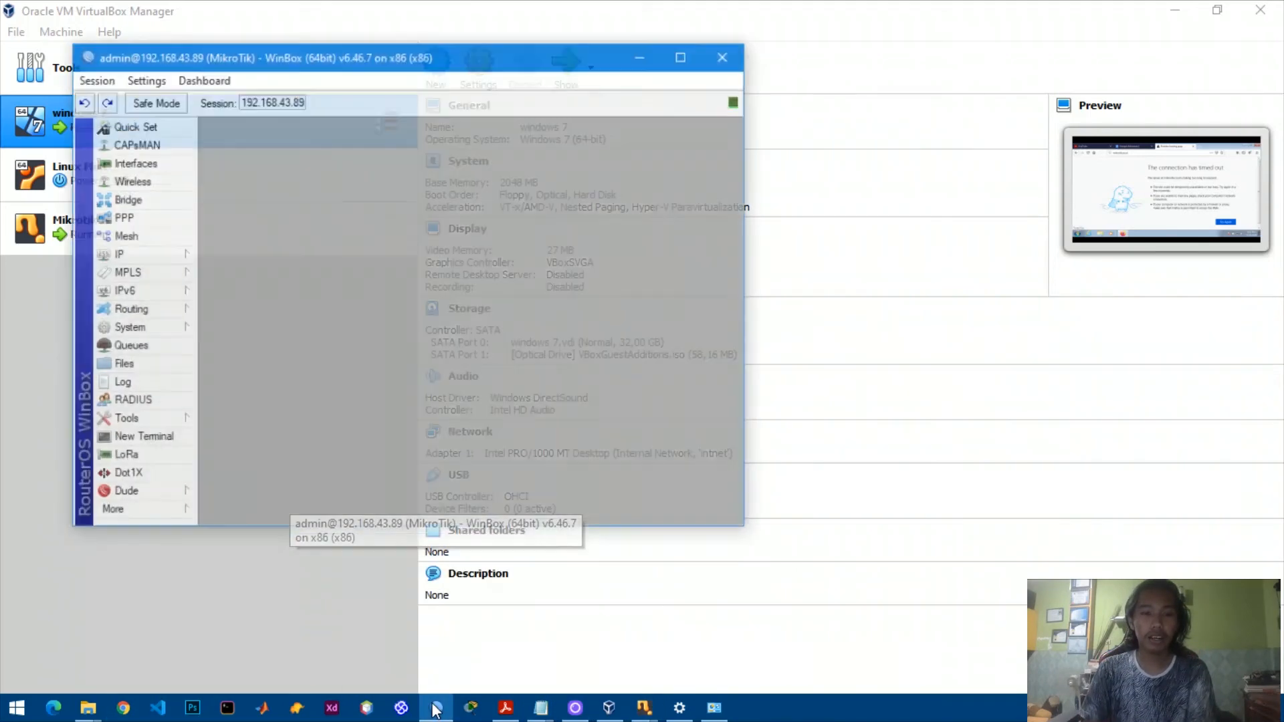
Return to WinBox and open IP > Web Proxy to view the proxy settings on port 8080.
left_click(434, 615)
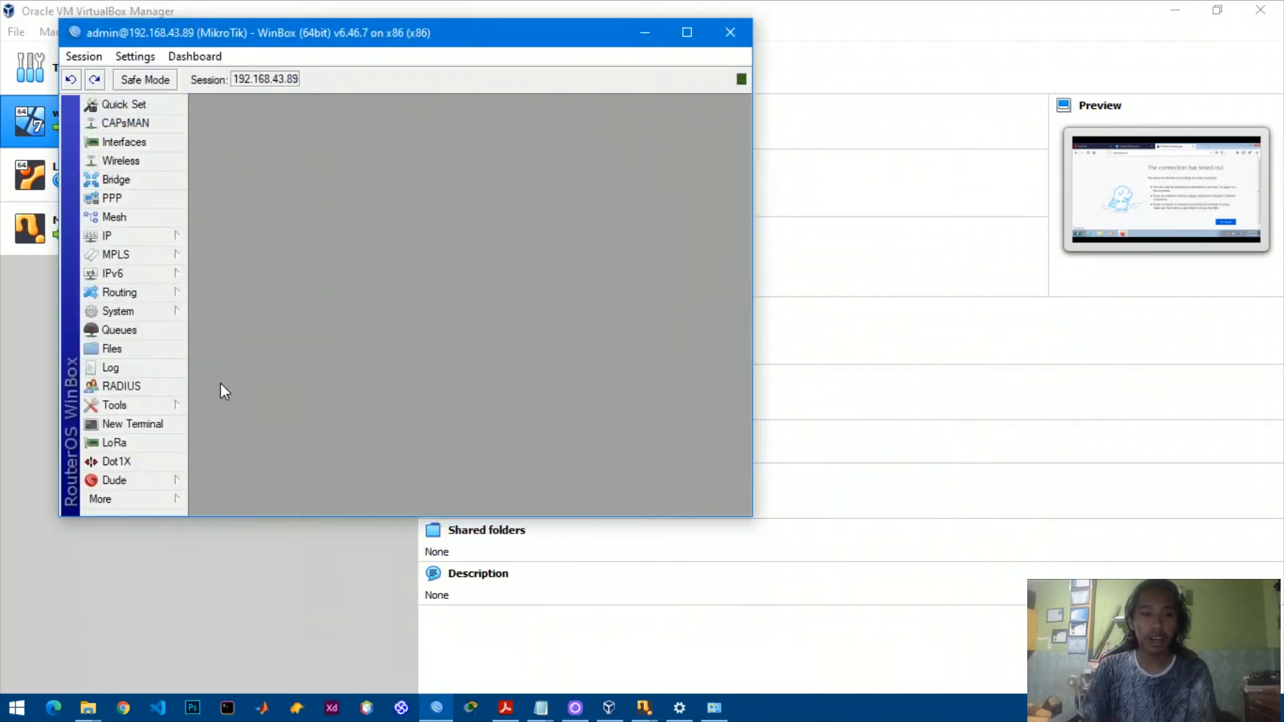
left_click(140, 241)
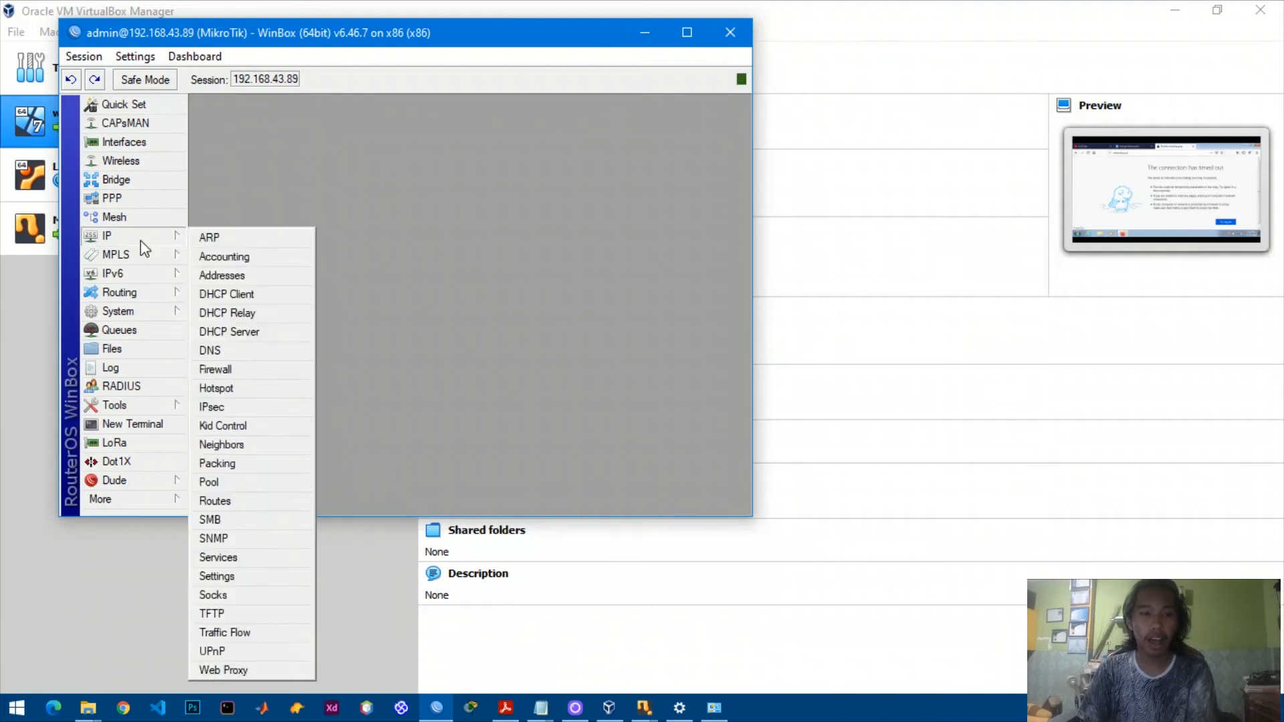
left_click(227, 670)
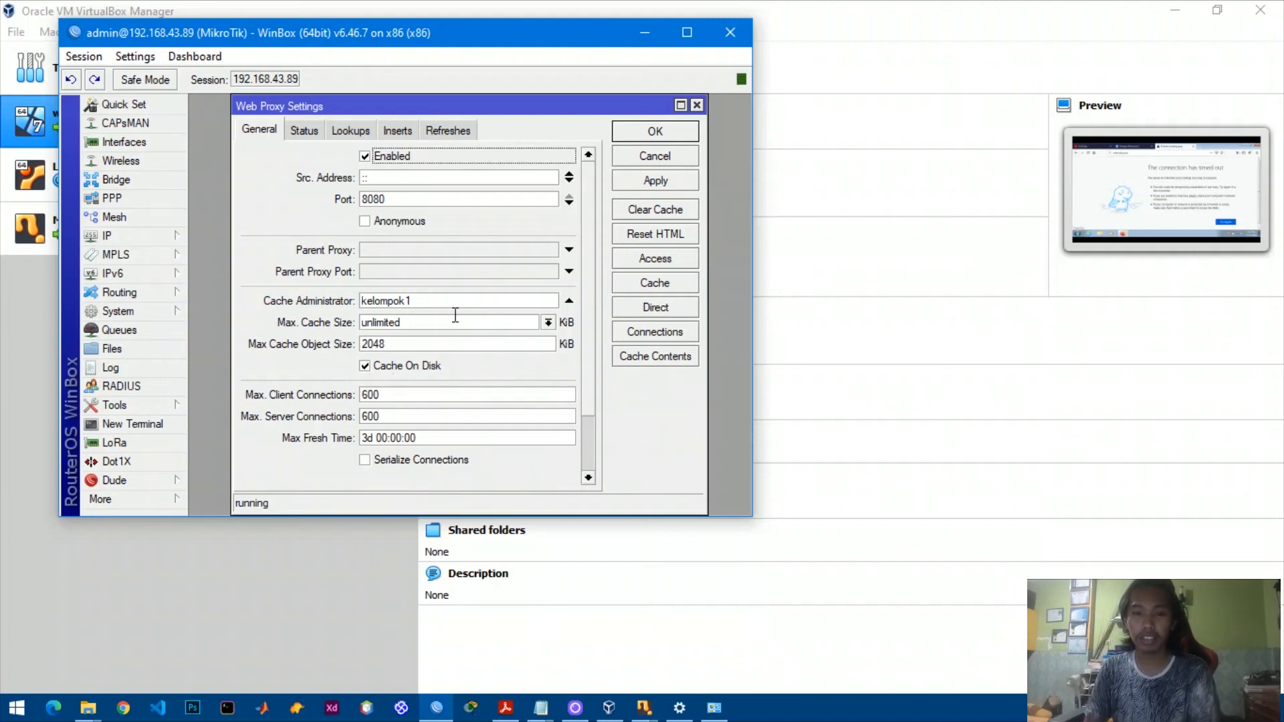
Apply the web proxy settings and start a new access rule for destination host mikrotik.co.id.
left_click(662, 181)
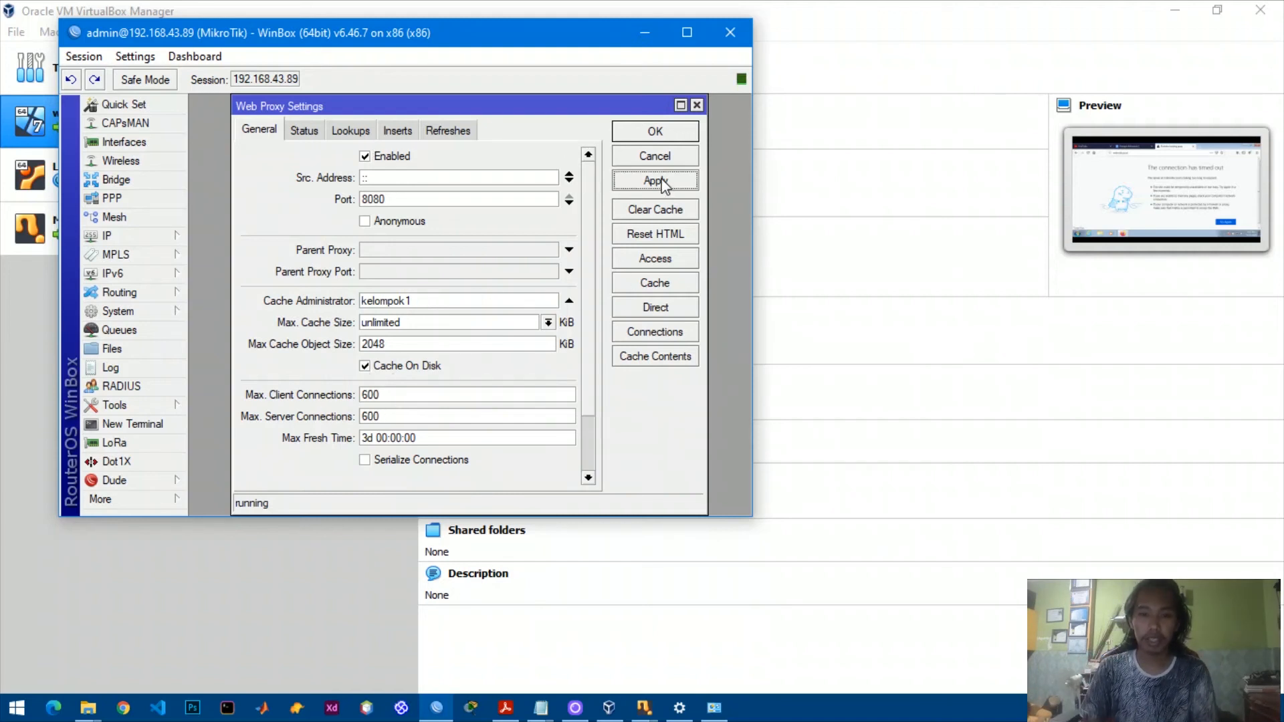
left_click(664, 260)
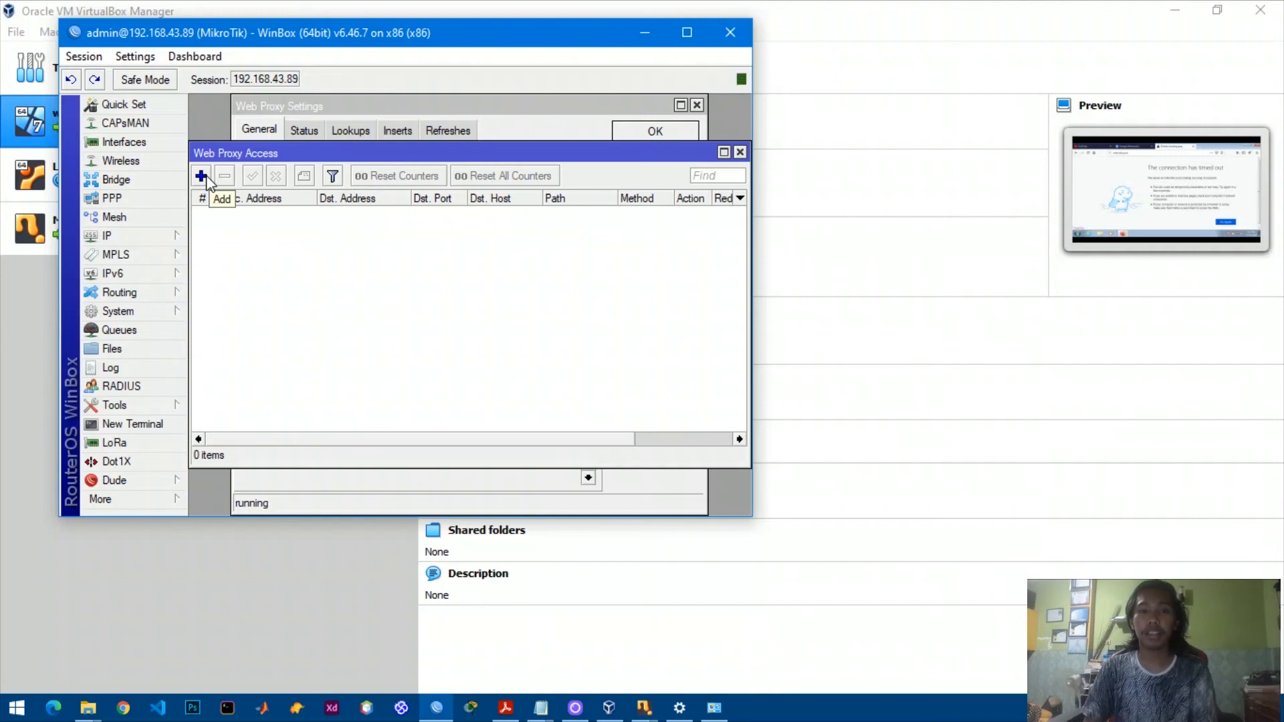
left_click(201, 177)
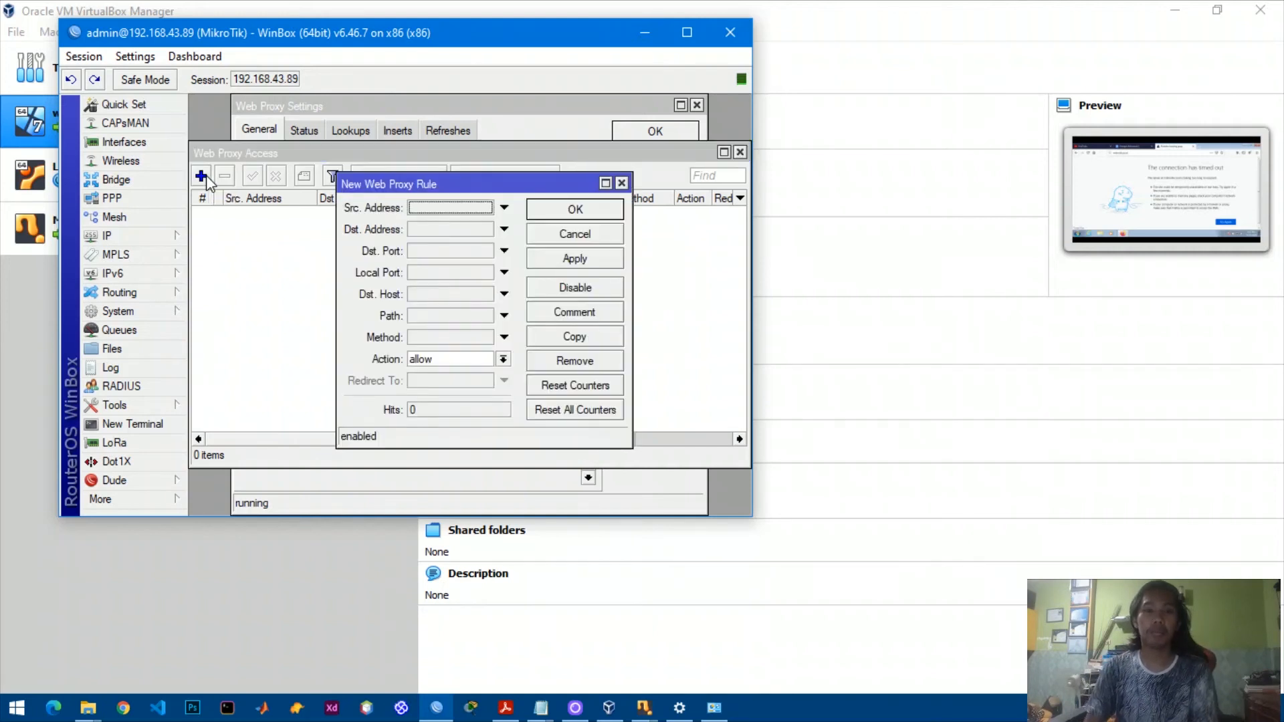
left_click(452, 296)
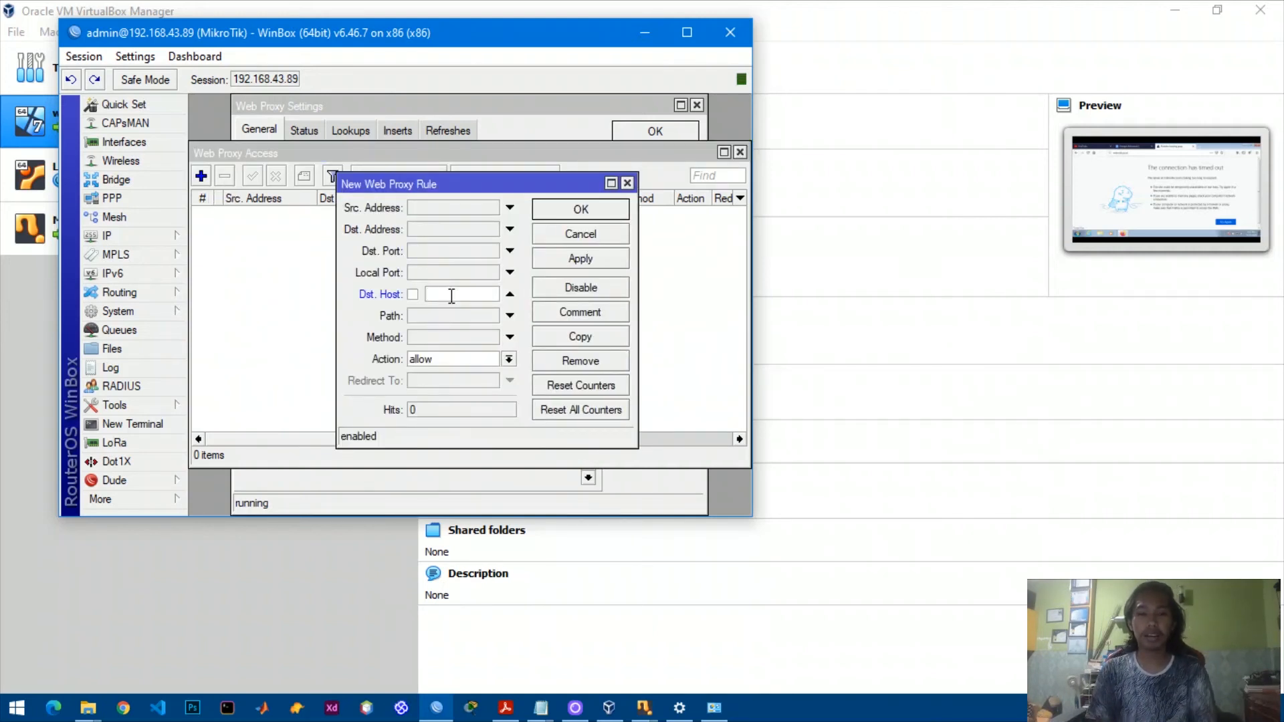
type("m")
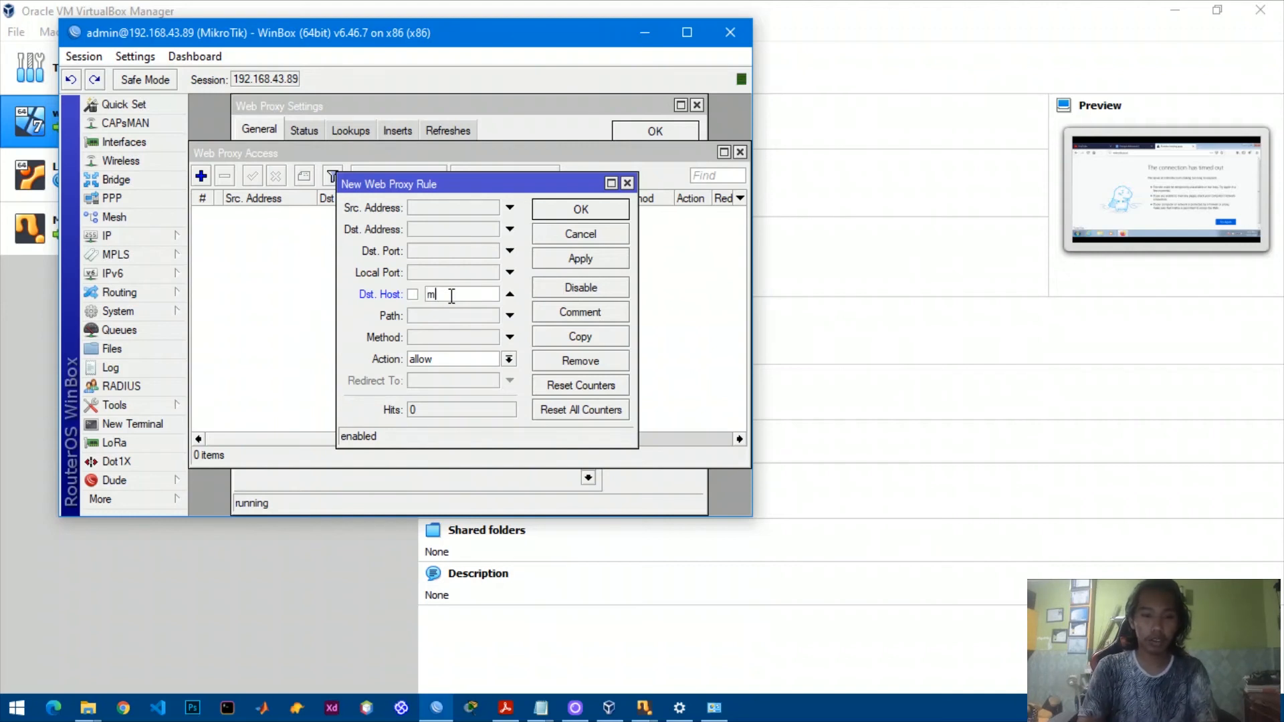
type("ikro")
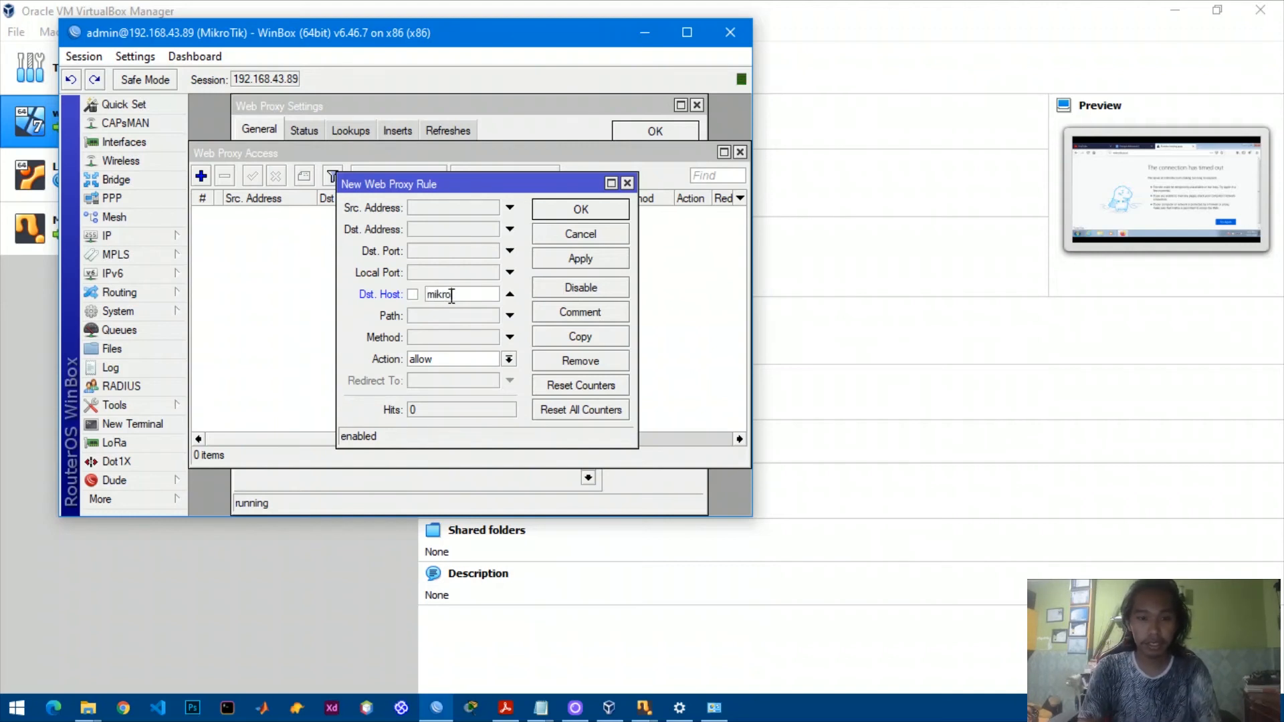
type("tik.co.")
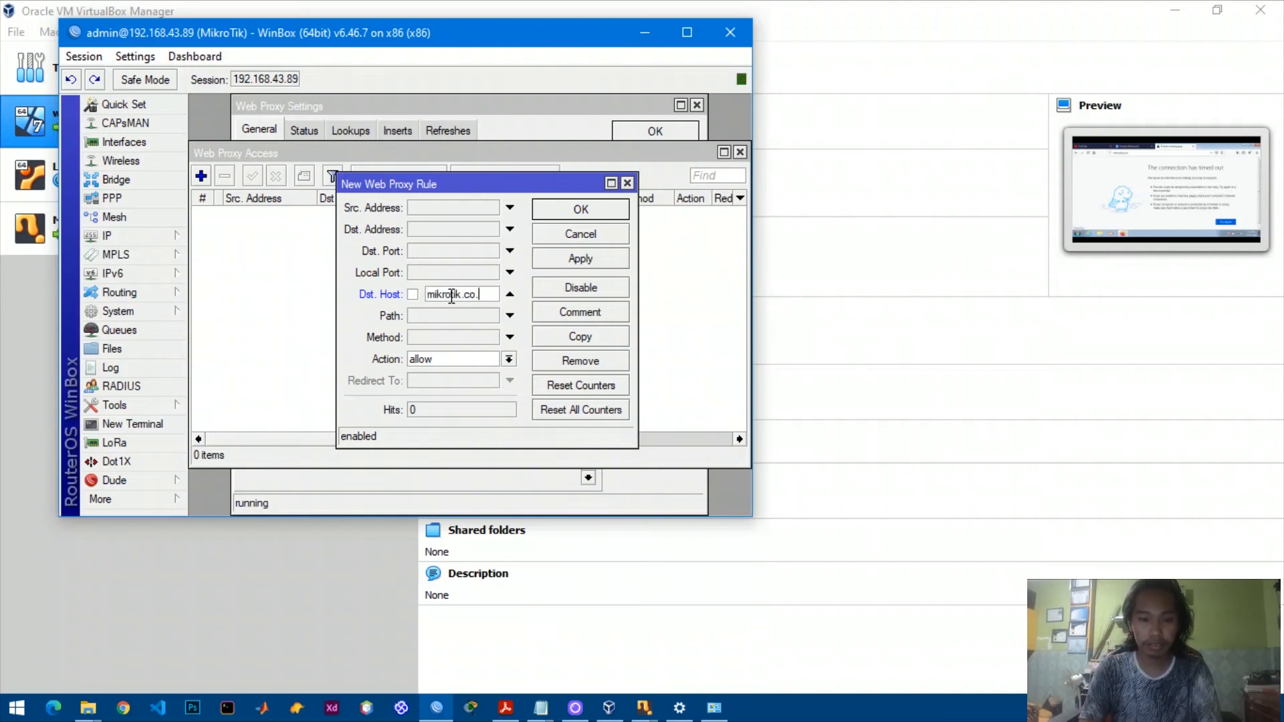
type("id")
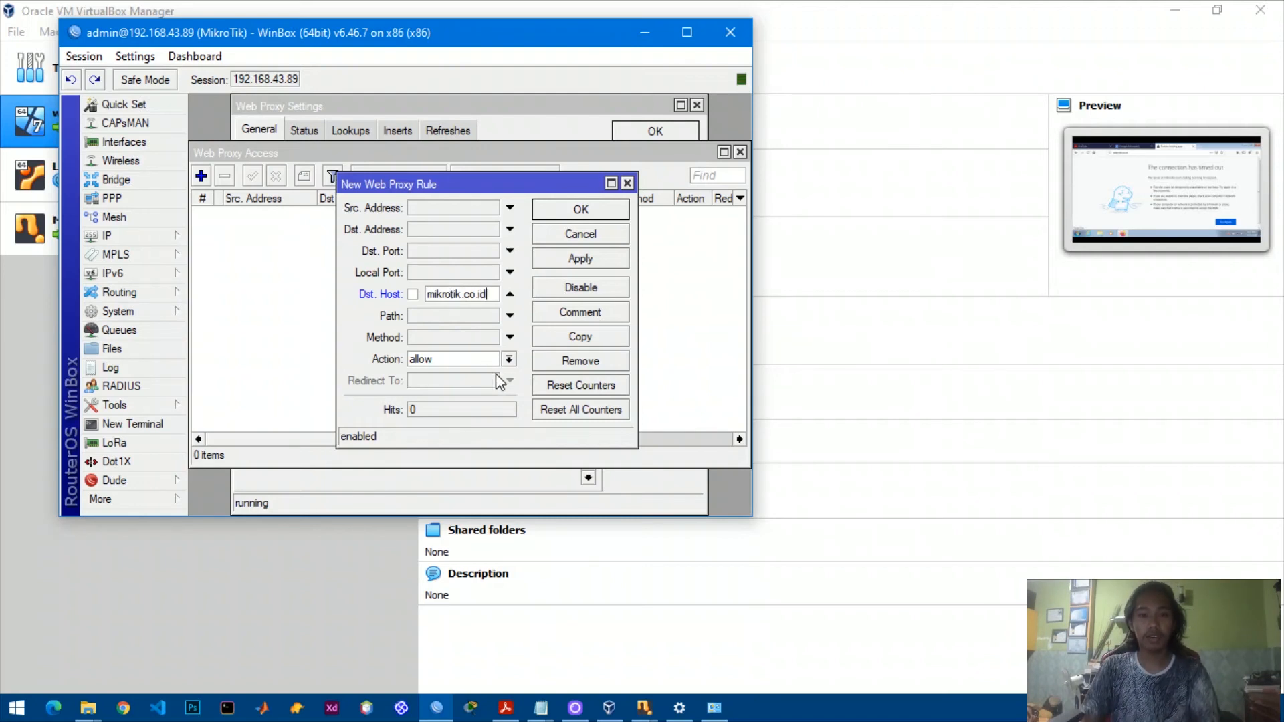
Set the rule to deny, redirect to twitter.com, save it and close the proxy windows.
left_click(509, 362)
left_click(495, 386)
left_click(479, 380)
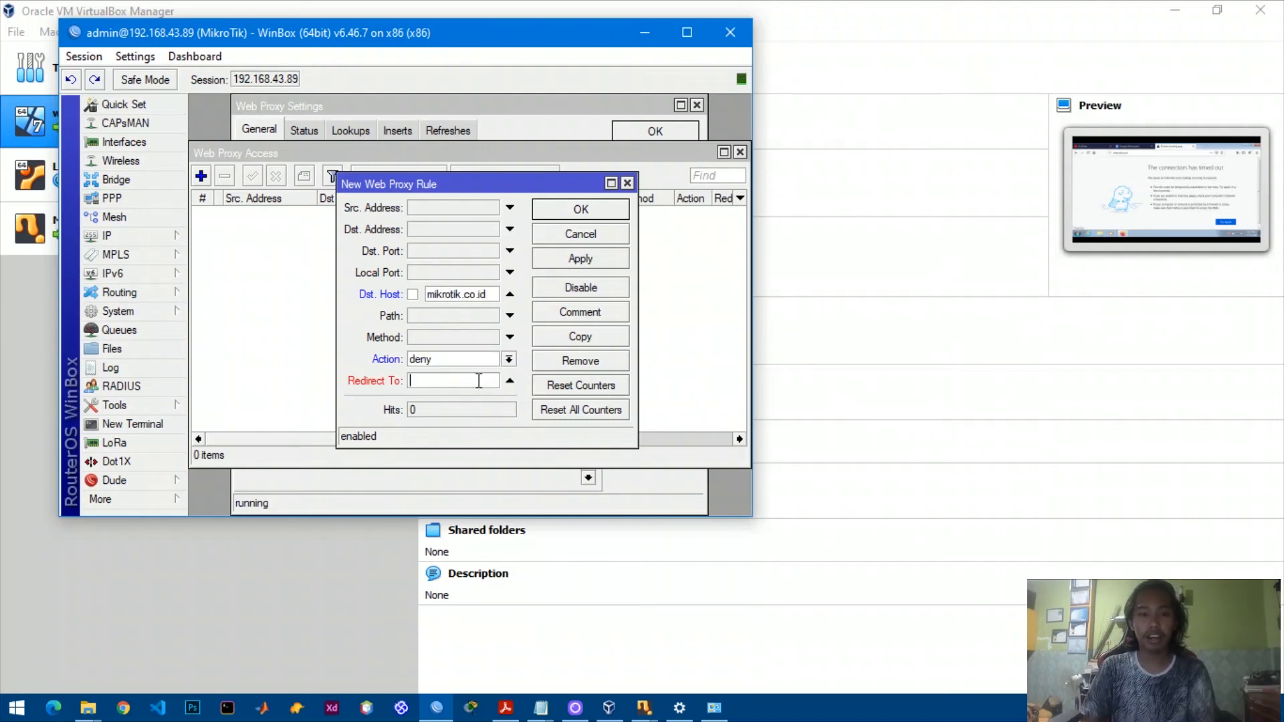
type("t")
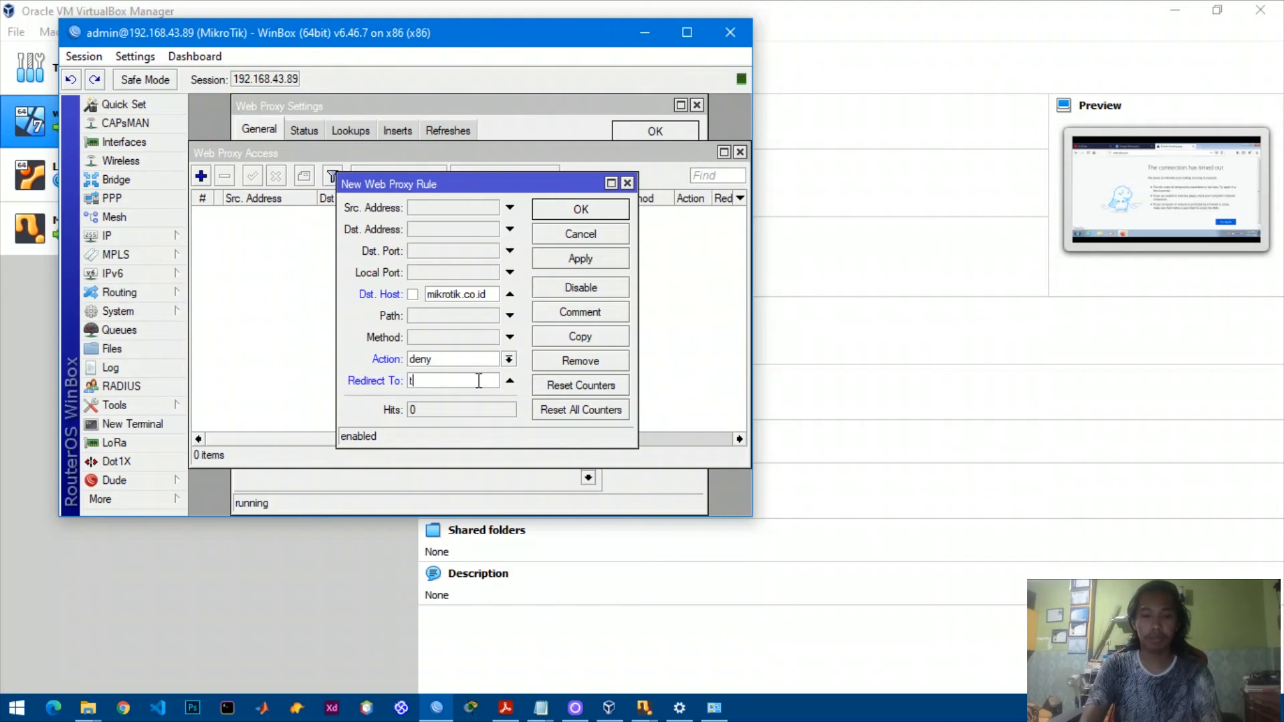
type("witt")
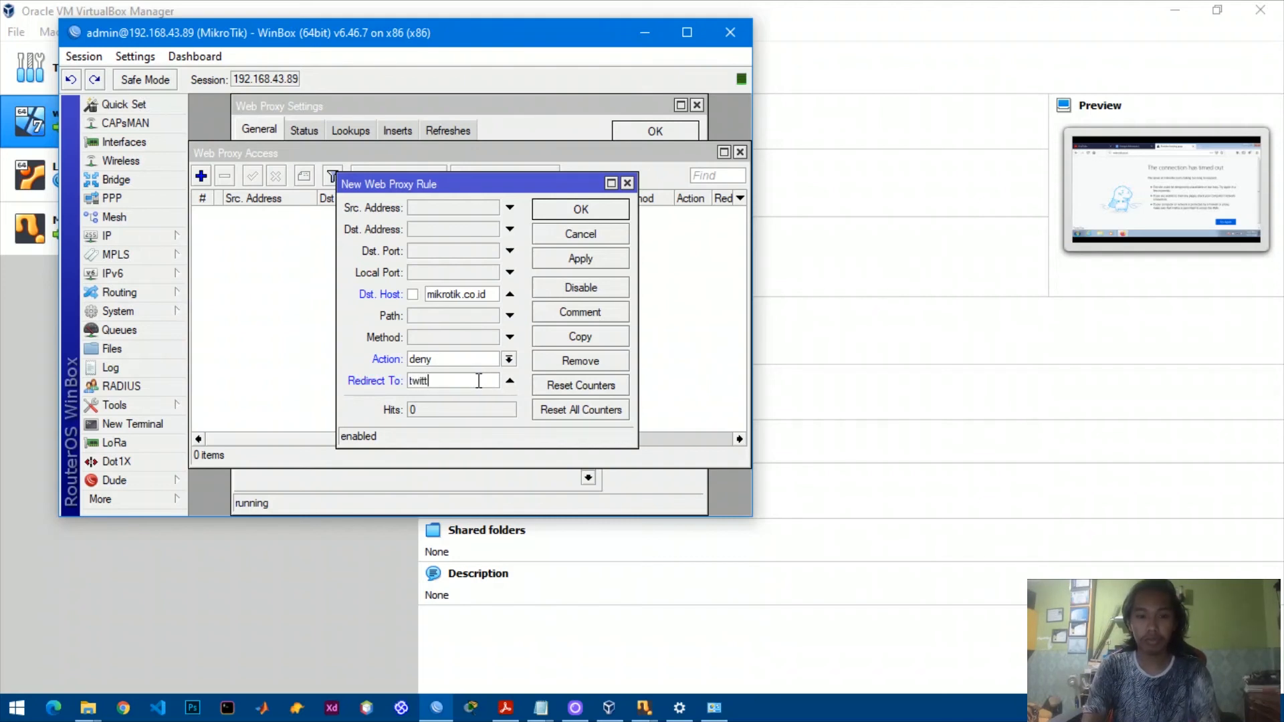
type("er.com")
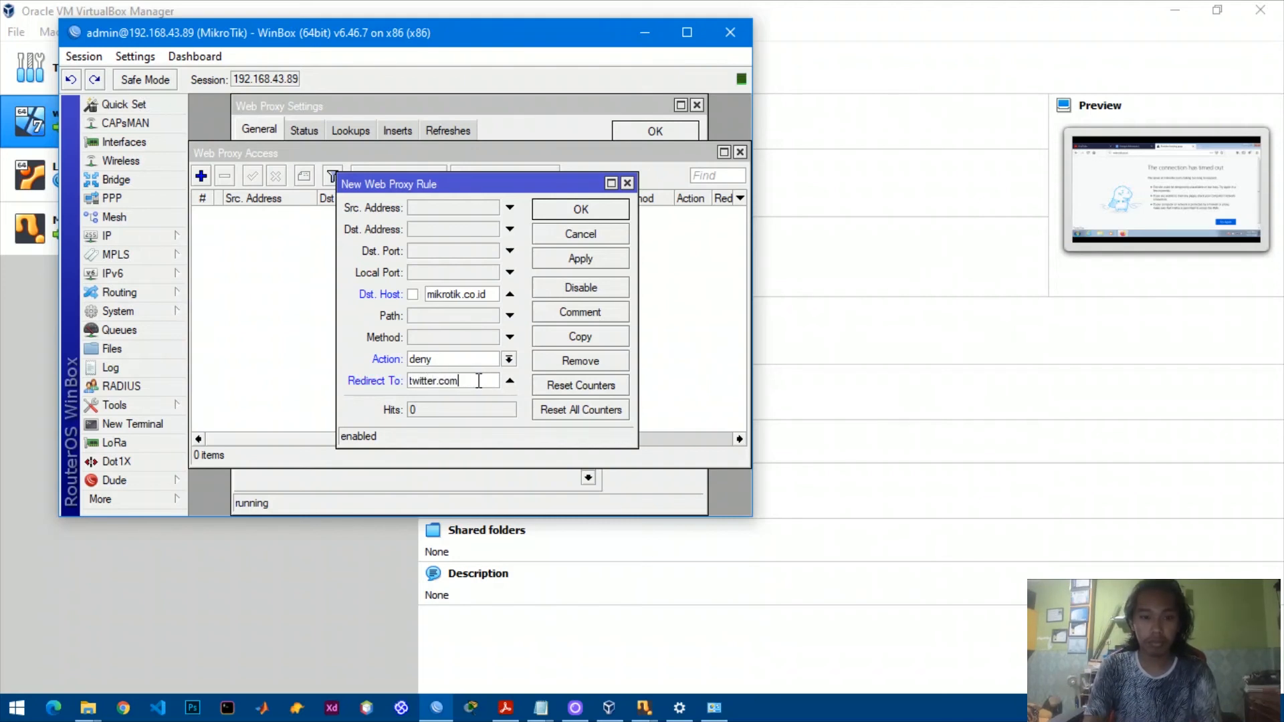
left_click(583, 259)
left_click(594, 214)
left_click(740, 152)
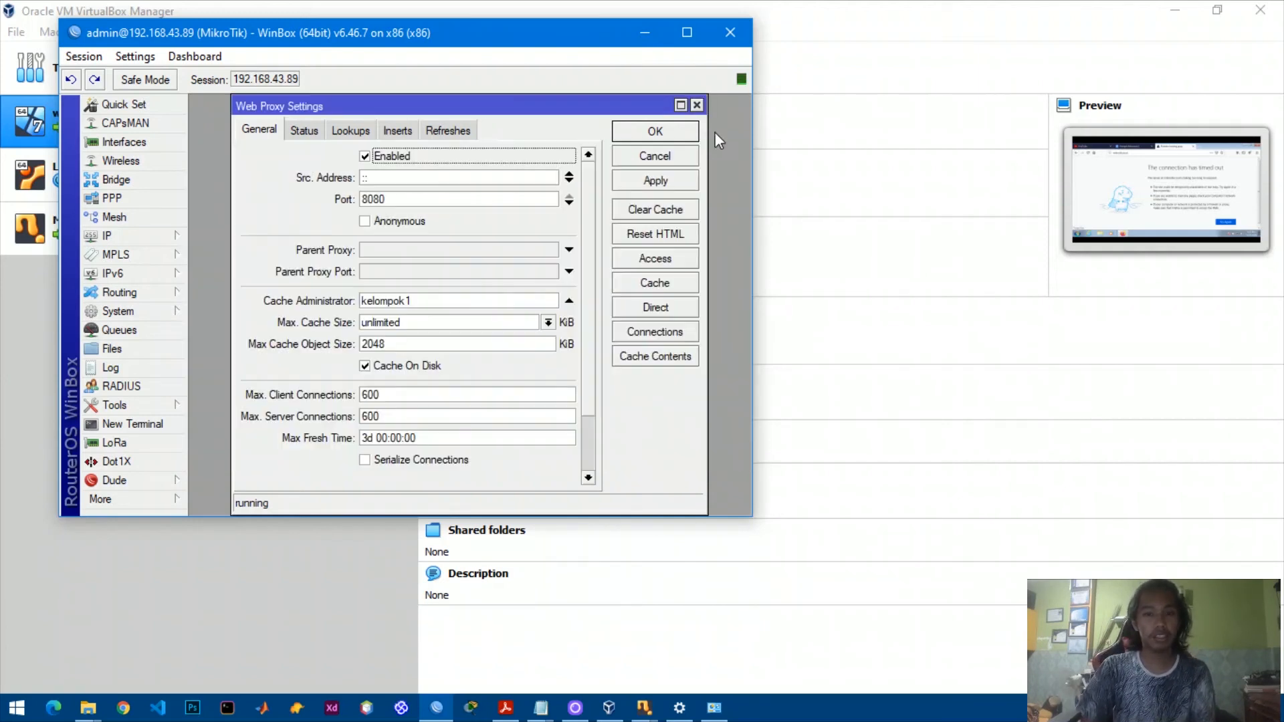
left_click(696, 105)
left_click(129, 238)
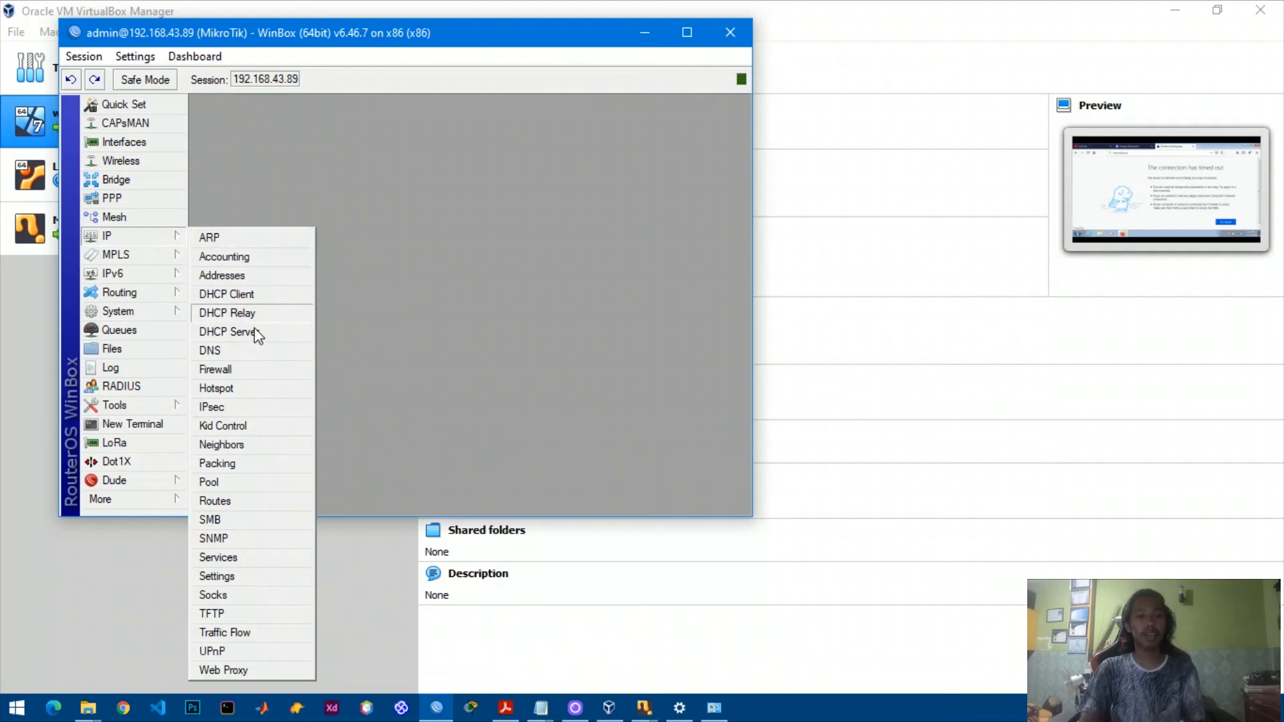
Create a dstnat NAT rule matching tcp destination port 80 arriving on ether2.
left_click(267, 370)
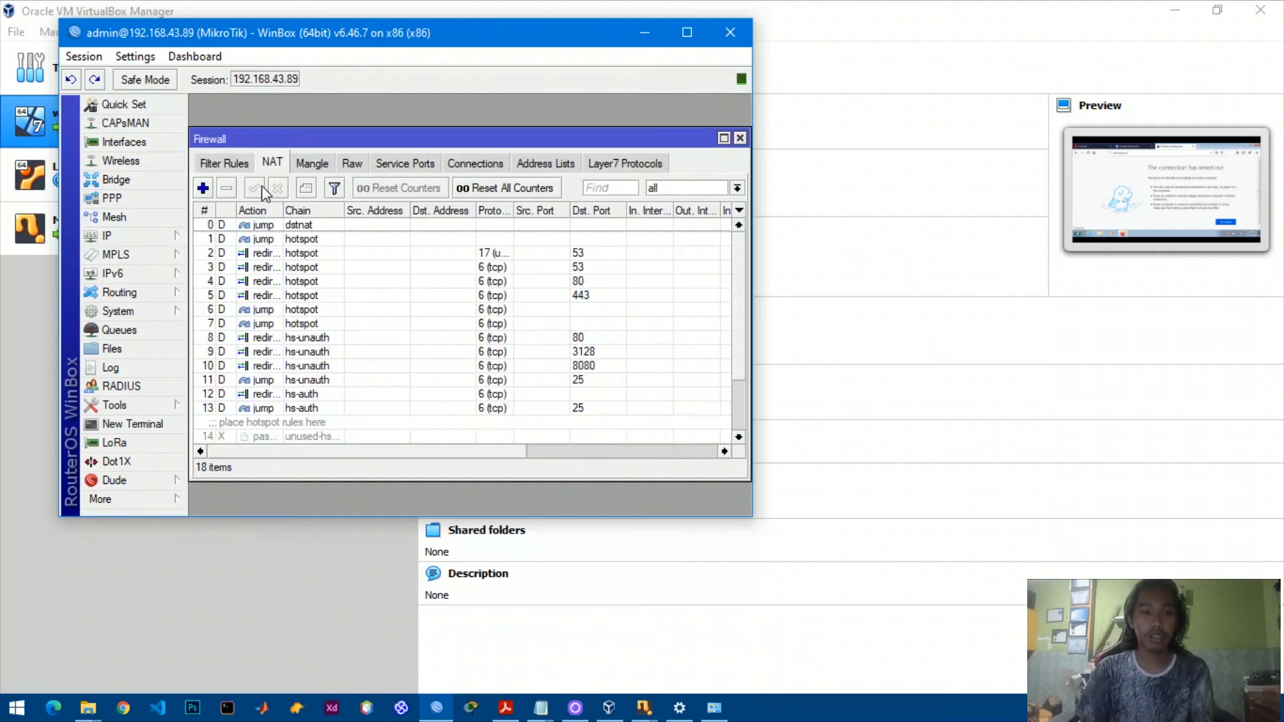
left_click(203, 188)
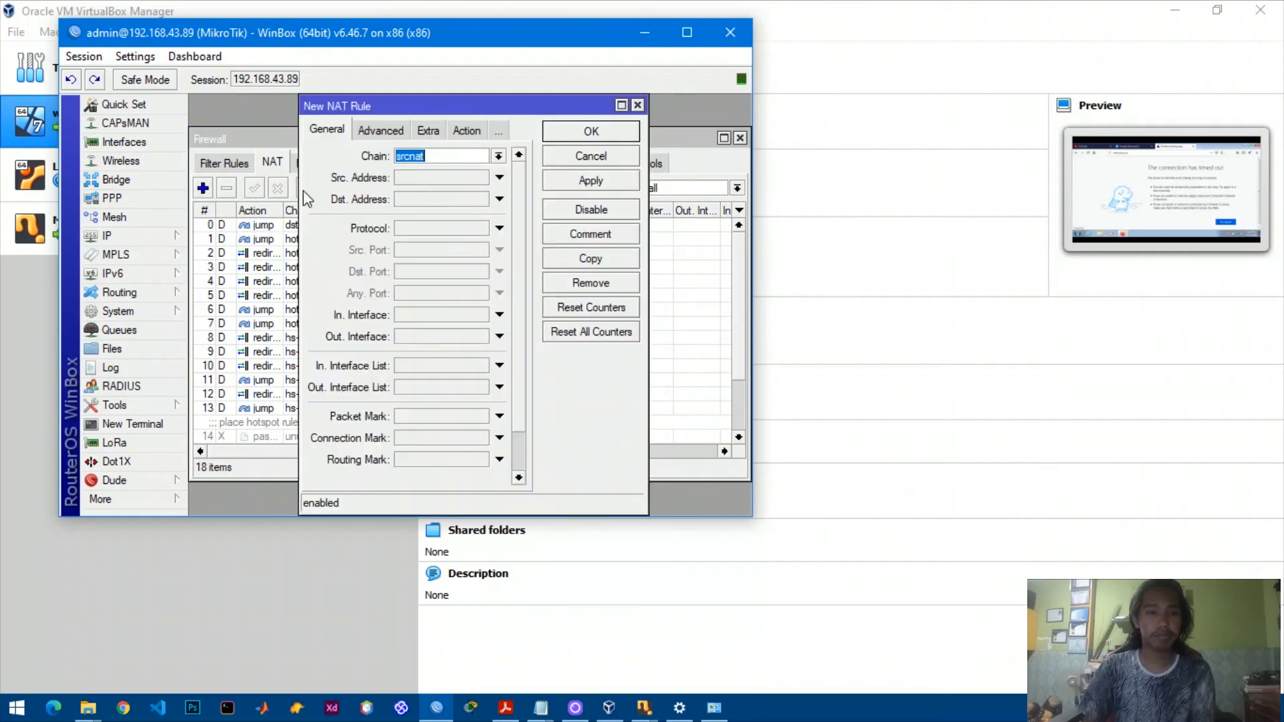
left_click(498, 159)
left_click(479, 173)
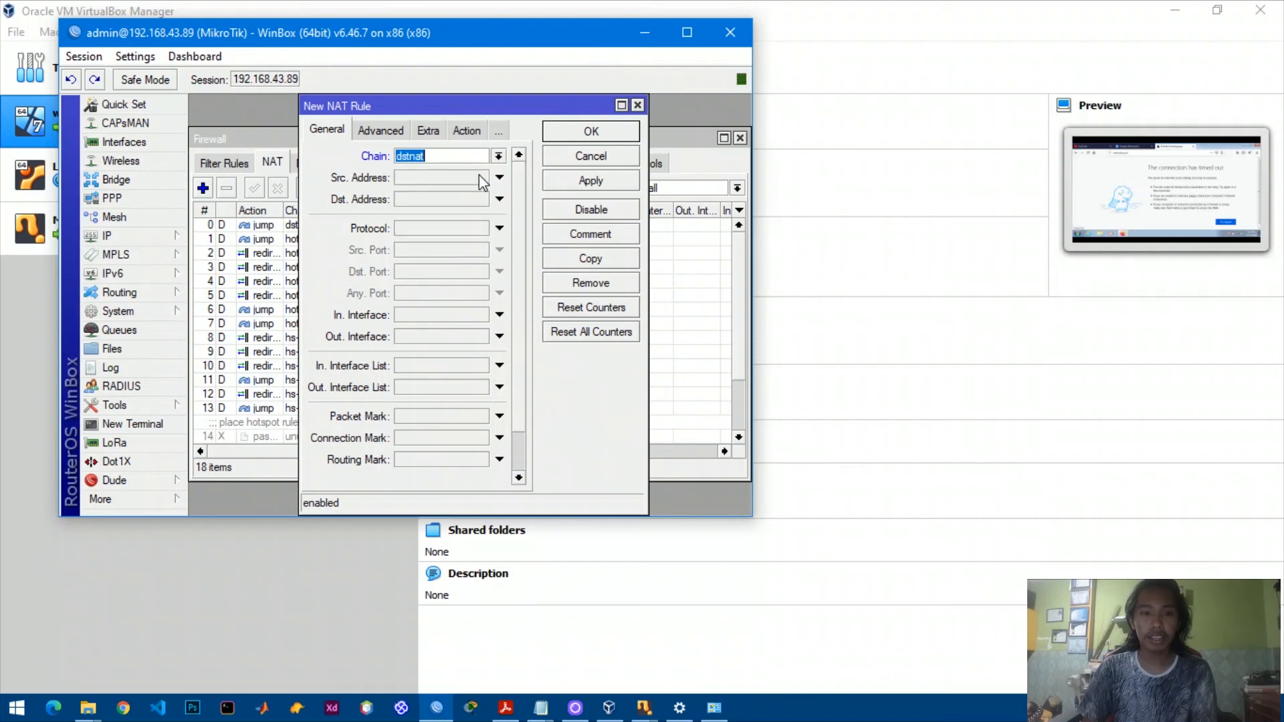
left_click(500, 229)
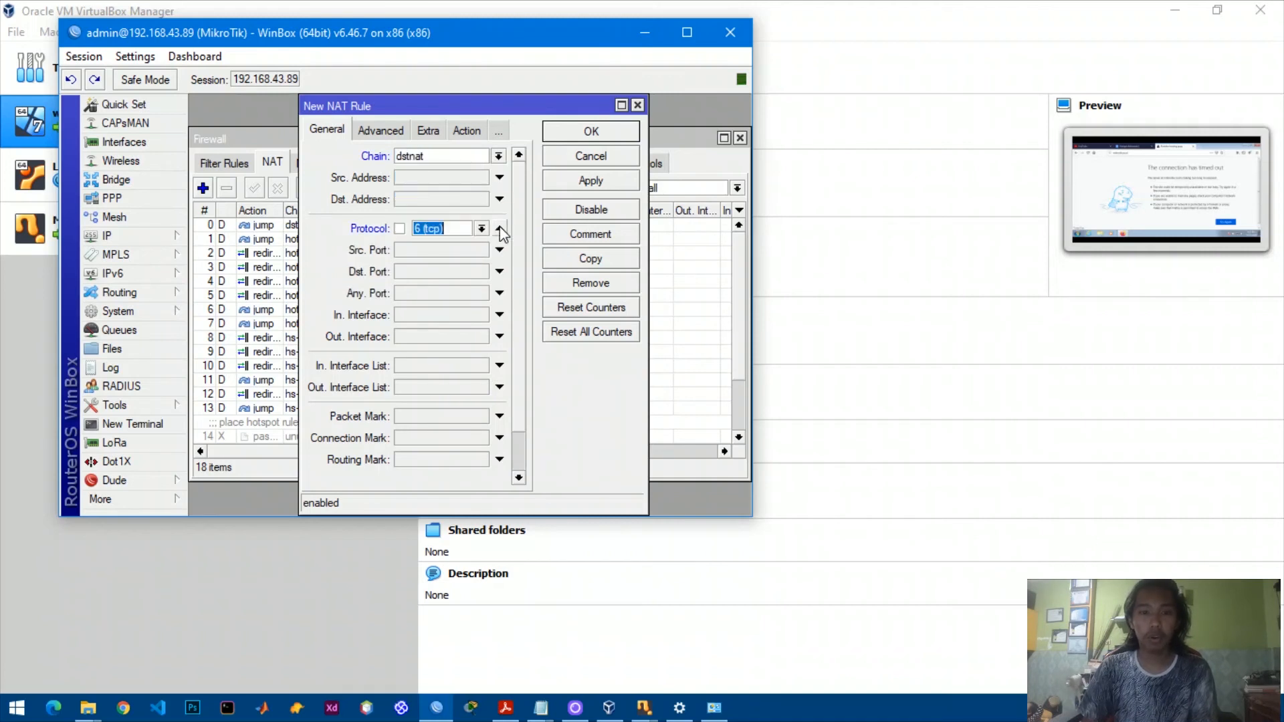
left_click(426, 273)
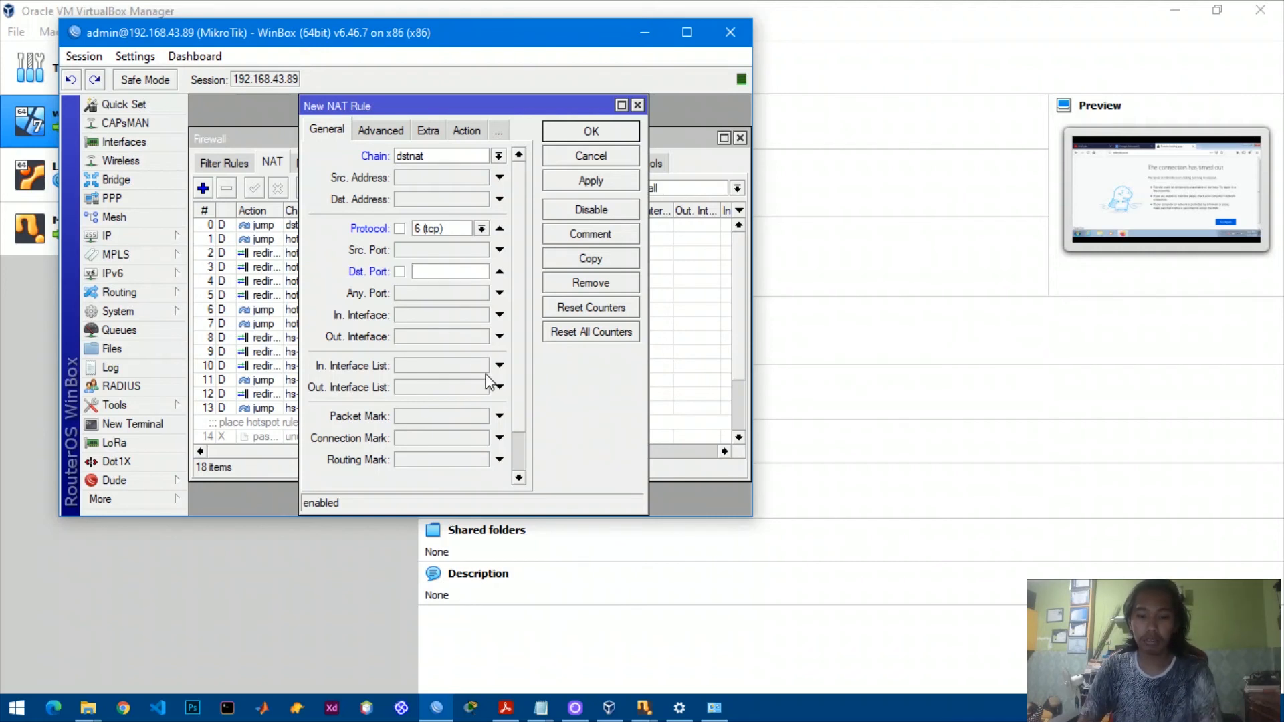
type("80")
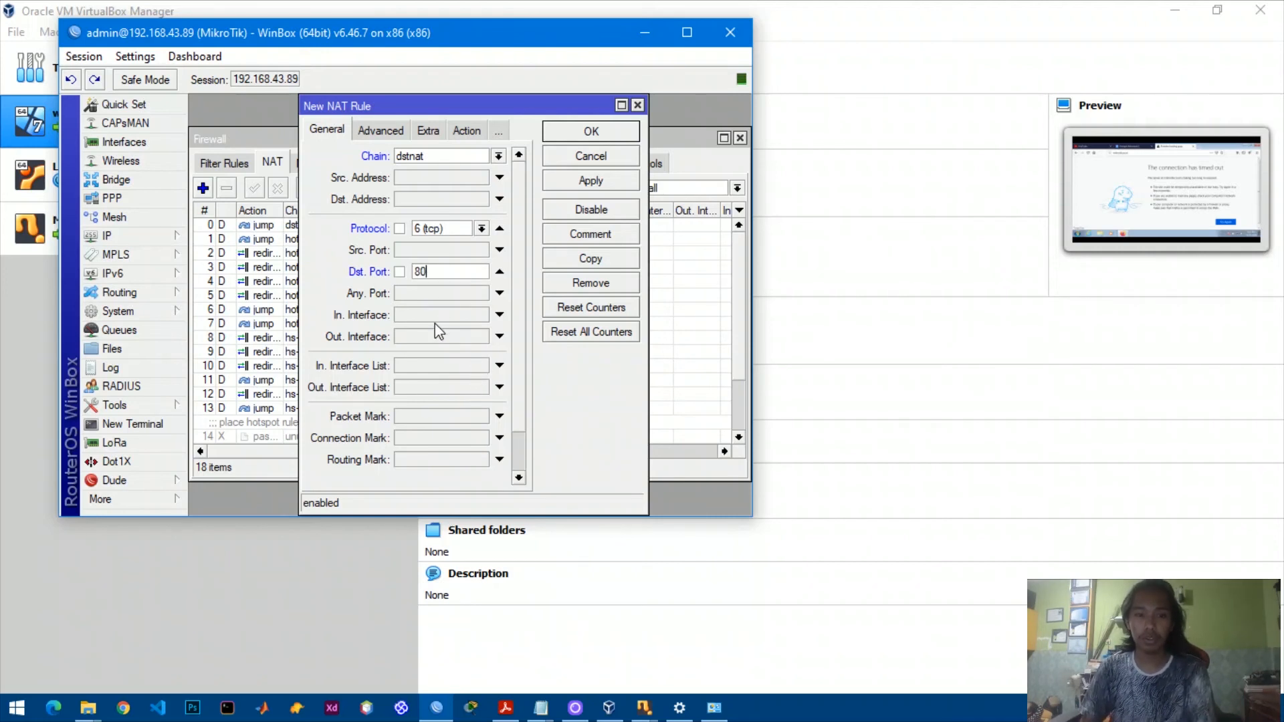
left_click(443, 314)
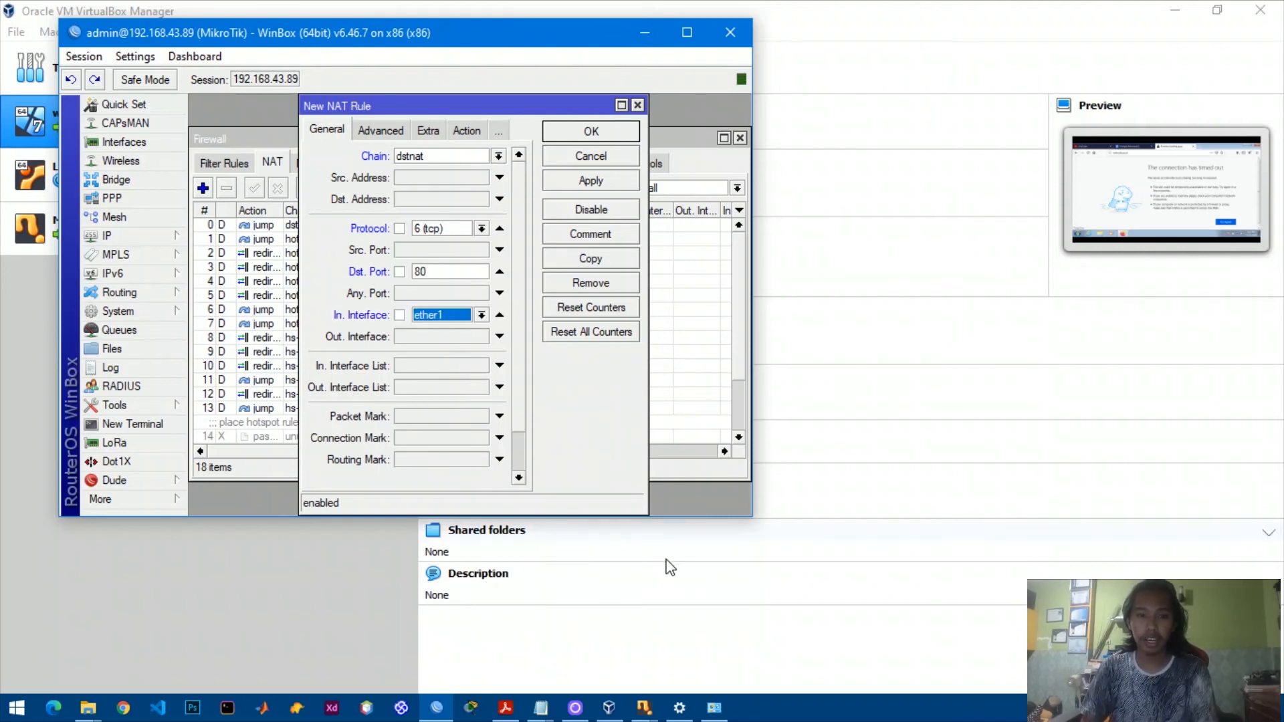
left_click(482, 315)
left_click(448, 391)
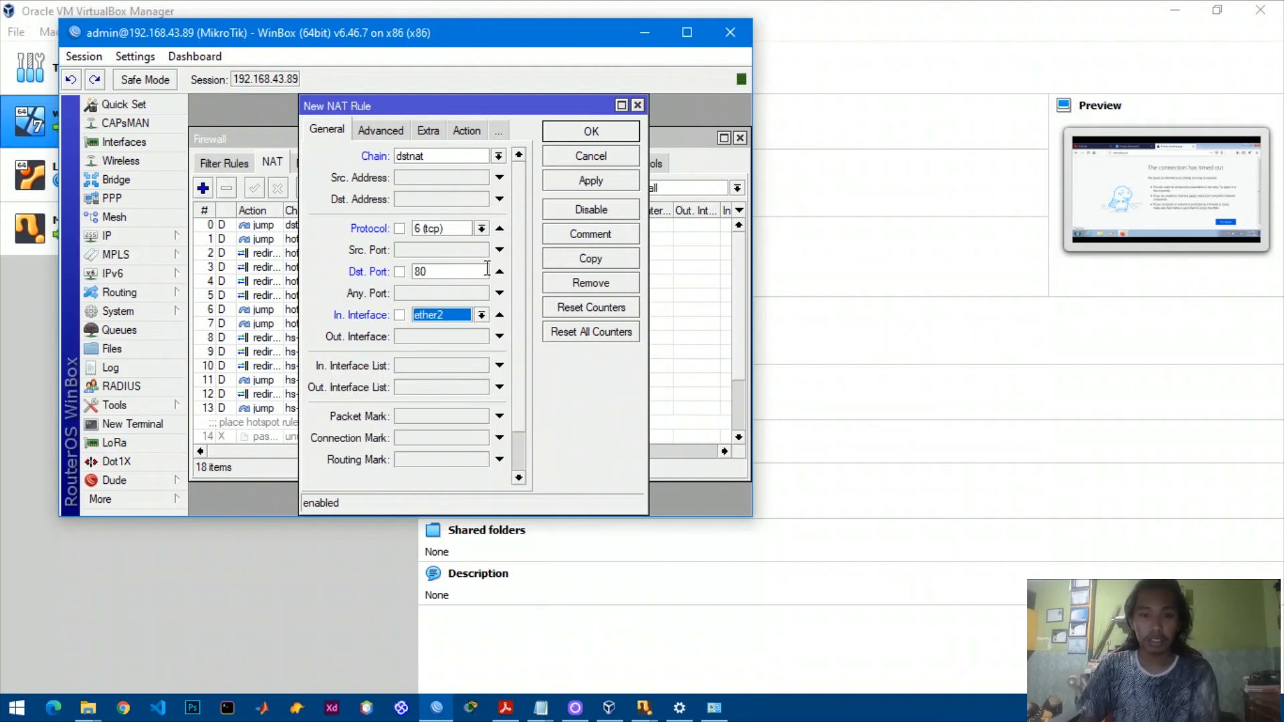
left_click(577, 182)
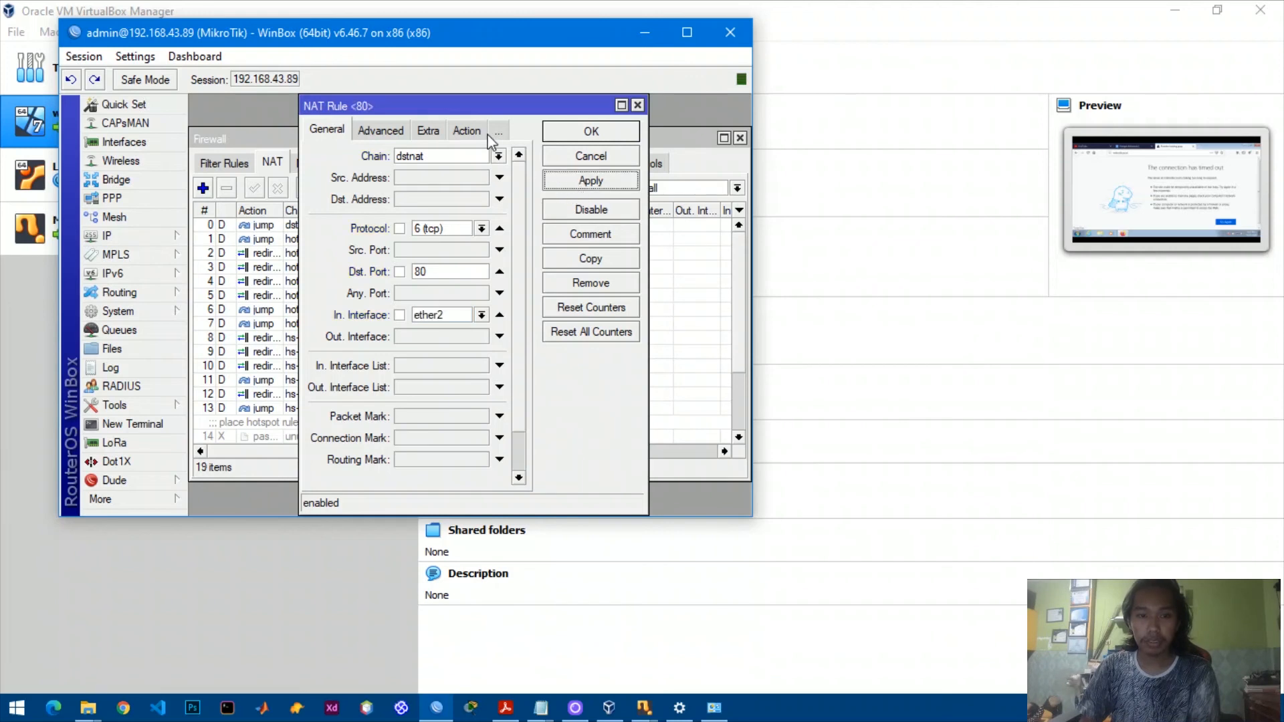
Set the rule's action to redirect to port 8080, save it, and close the Firewall window.
left_click(467, 130)
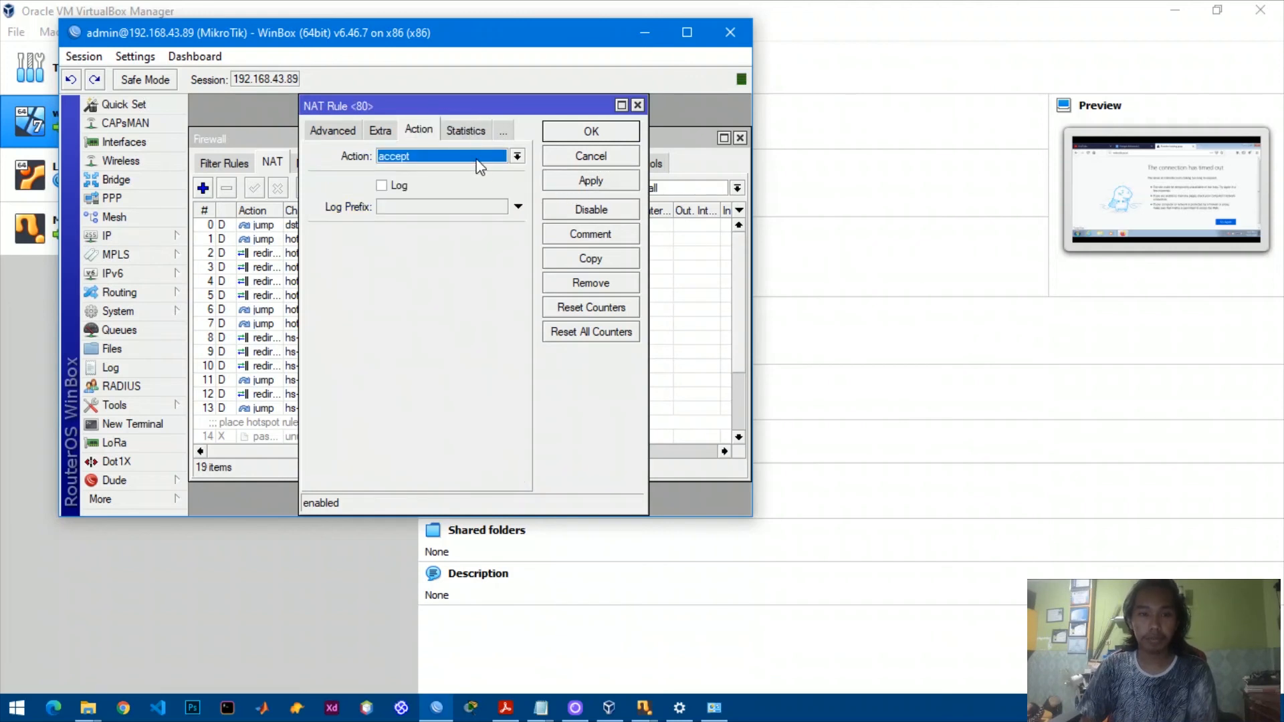
left_click(517, 157)
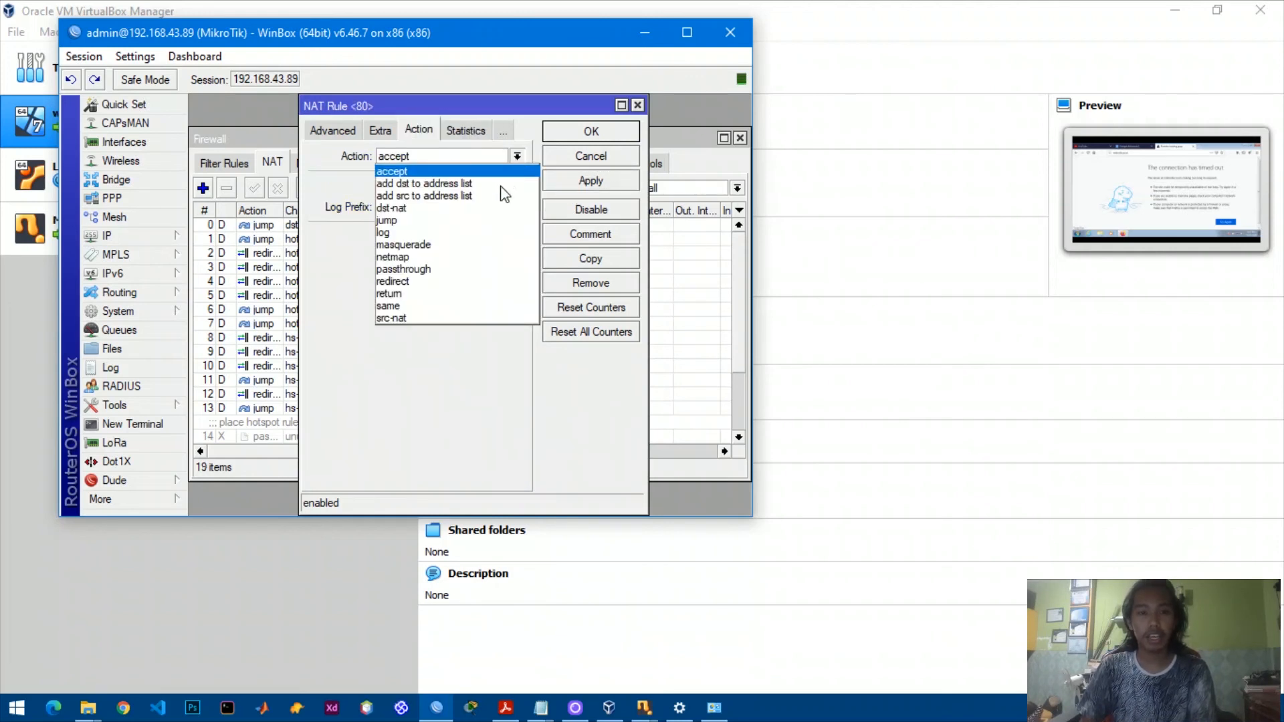
left_click(462, 280)
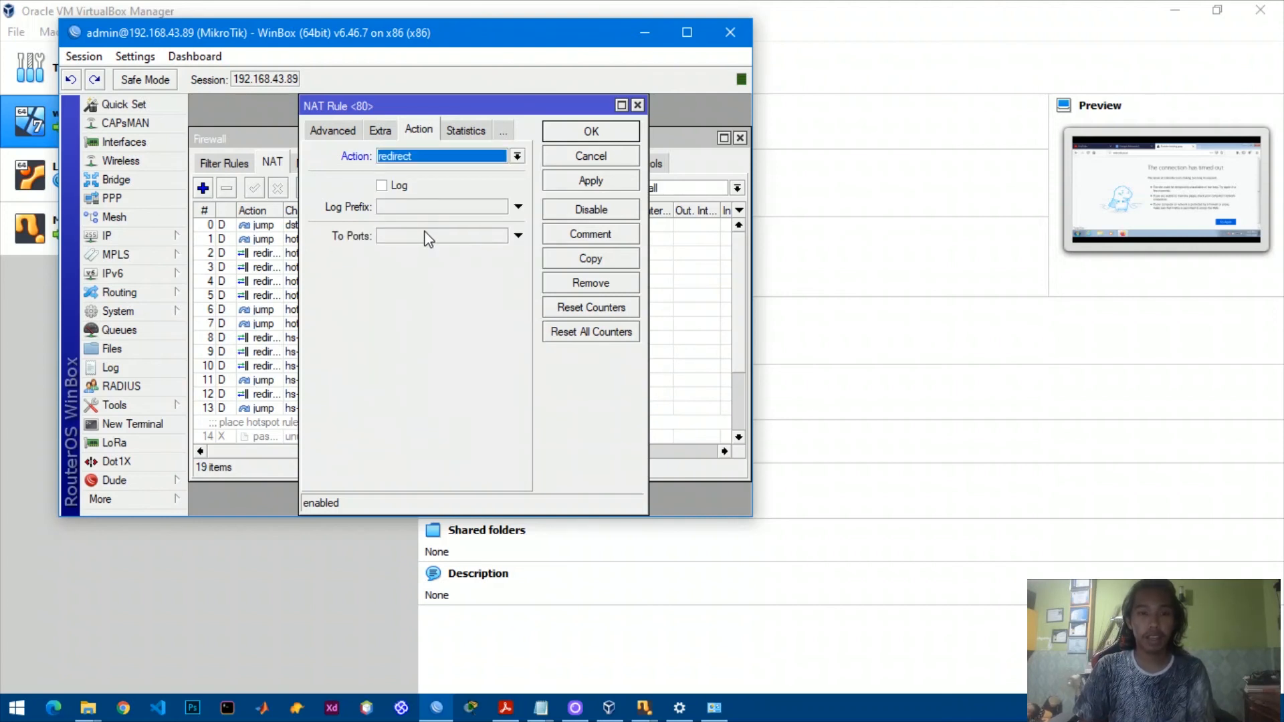
left_click(433, 239)
key("BackSpace")
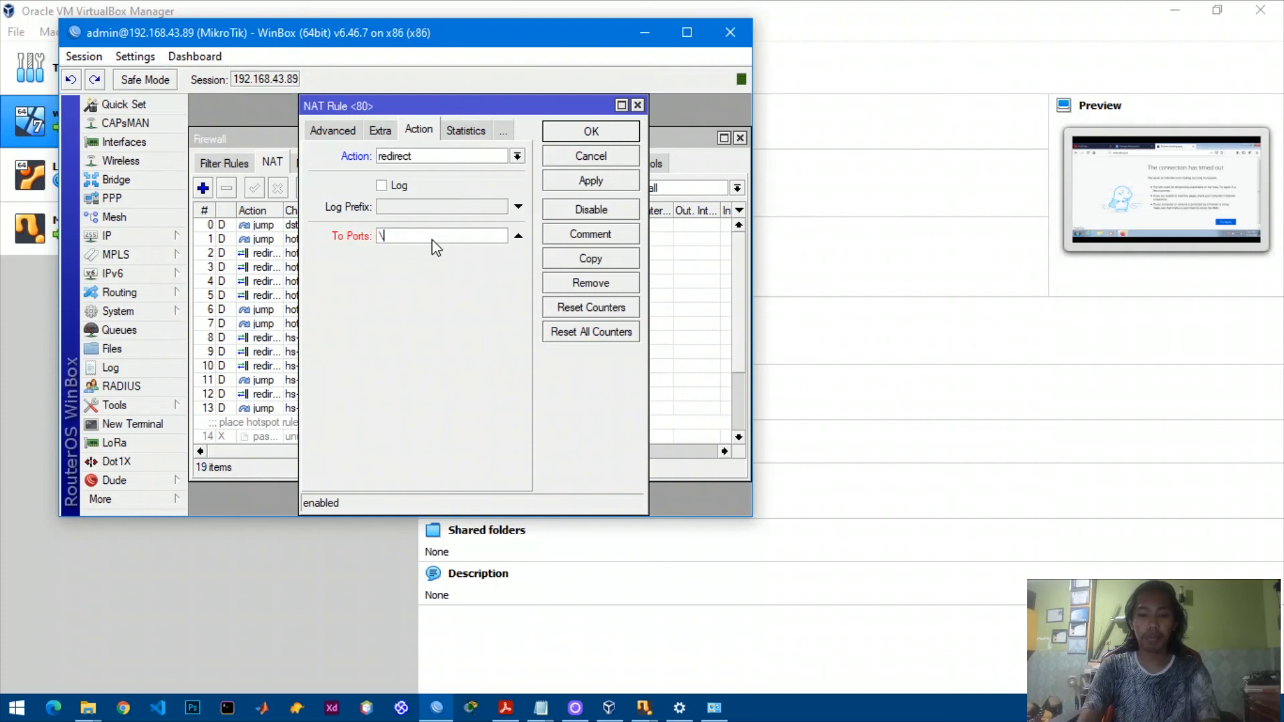
type("8080")
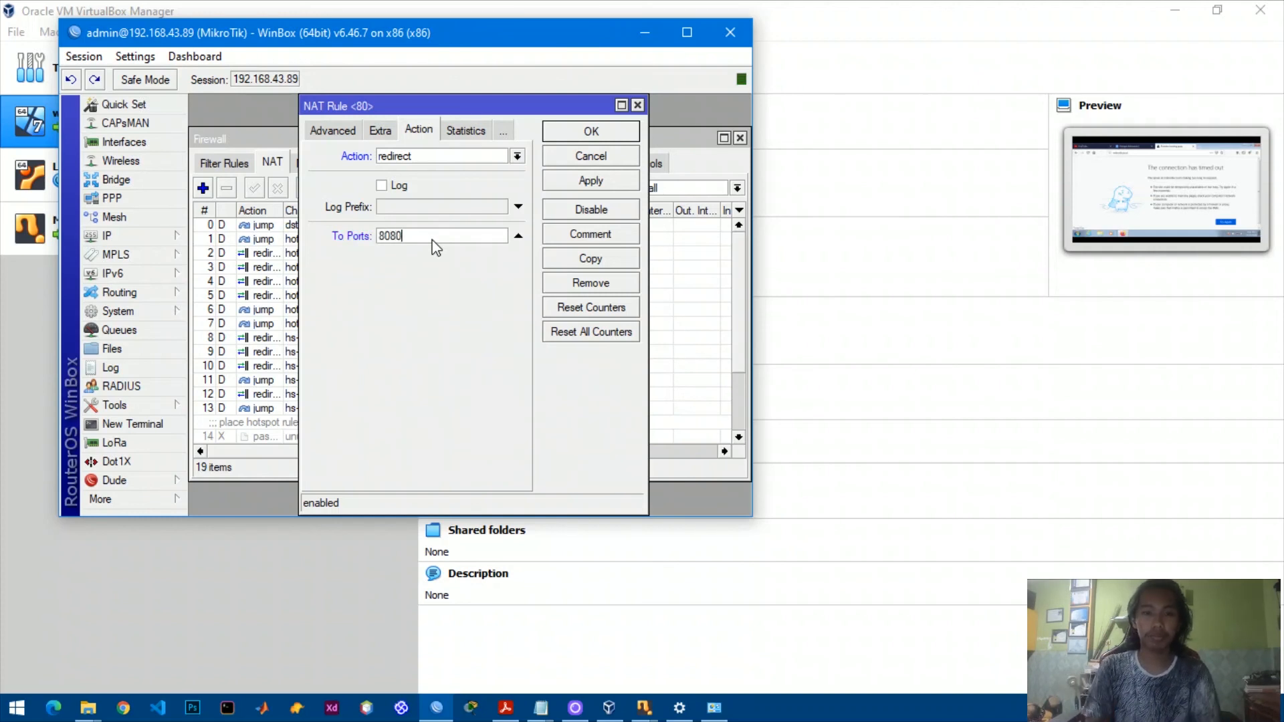
left_click(591, 179)
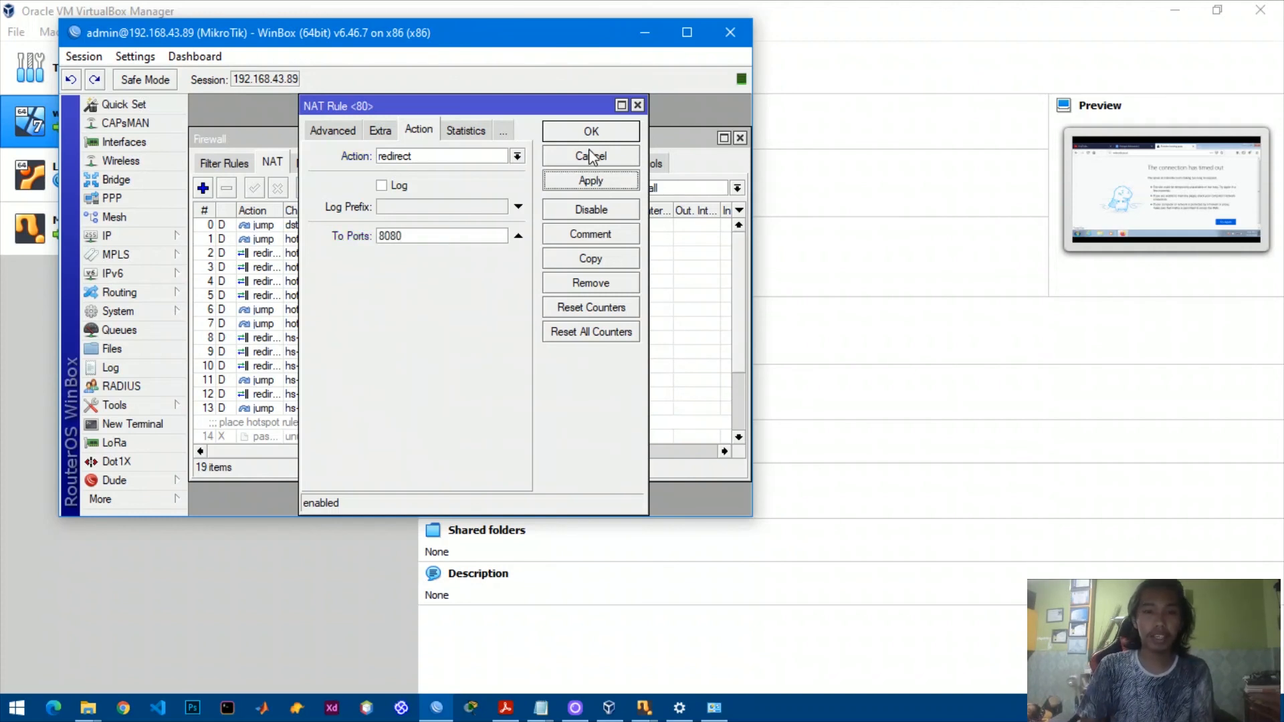
left_click(591, 132)
left_click(740, 139)
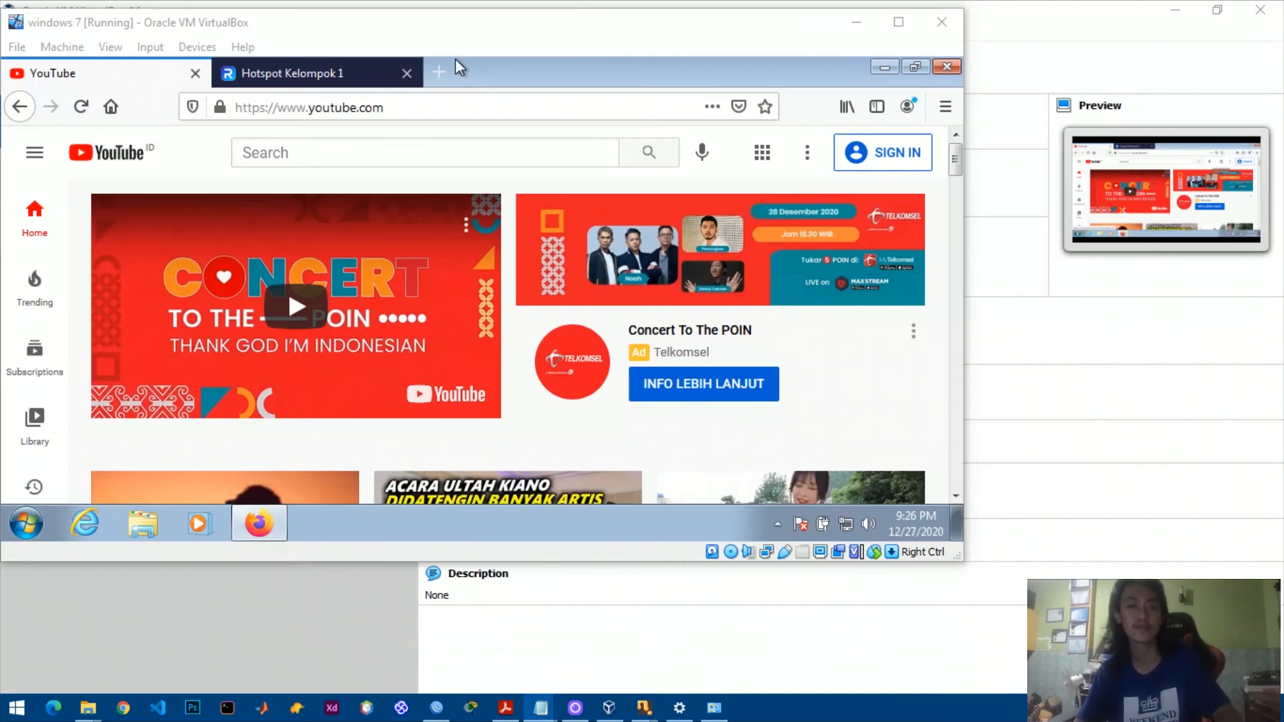
Enter mikrotik.co.id in a new Firefox tab and confirm twitter.com's sign-up page loads instead.
left_click(442, 73)
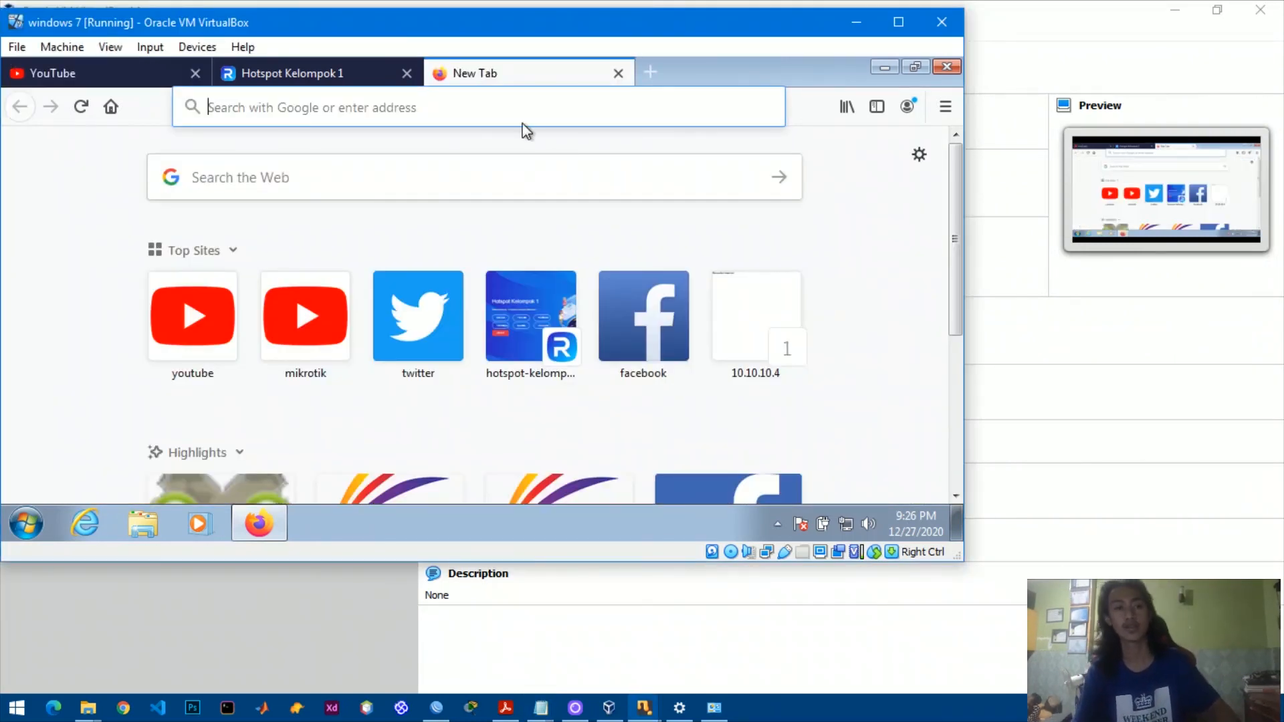
type("mkir")
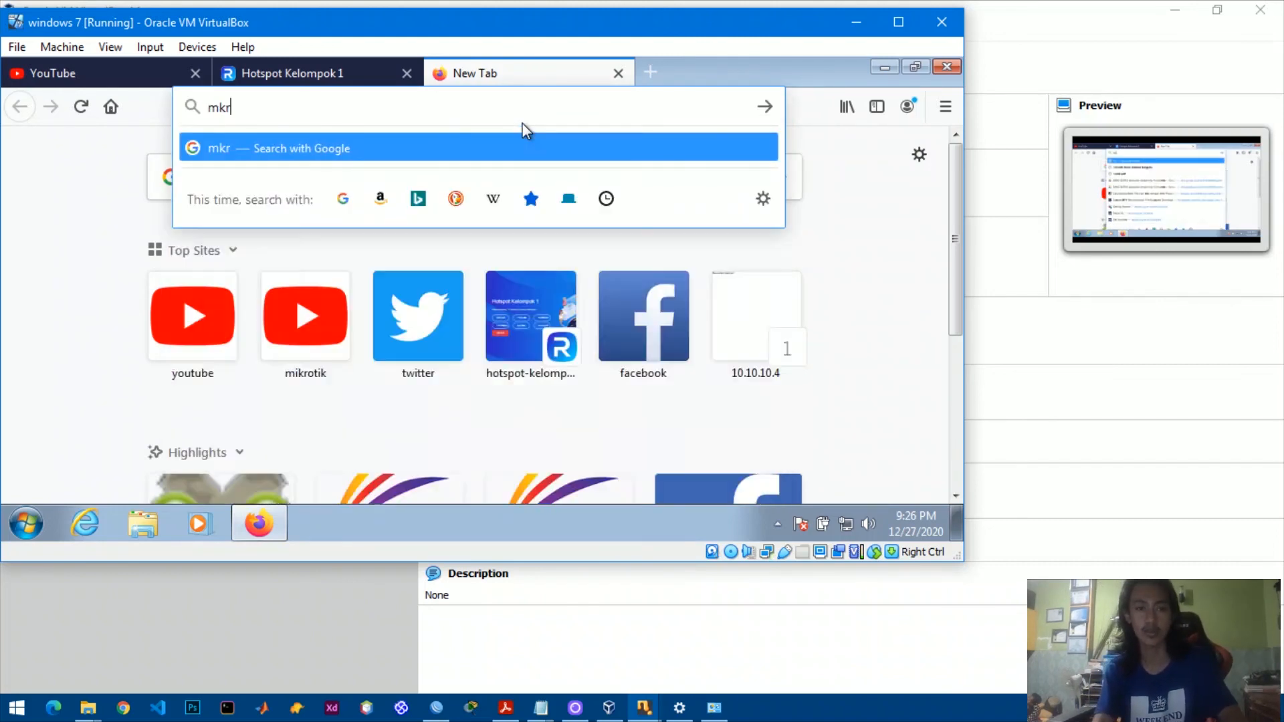
key("BackSpace")
key("BackSpace")
key("BackSpace")
type("ikrotik.co.id/")
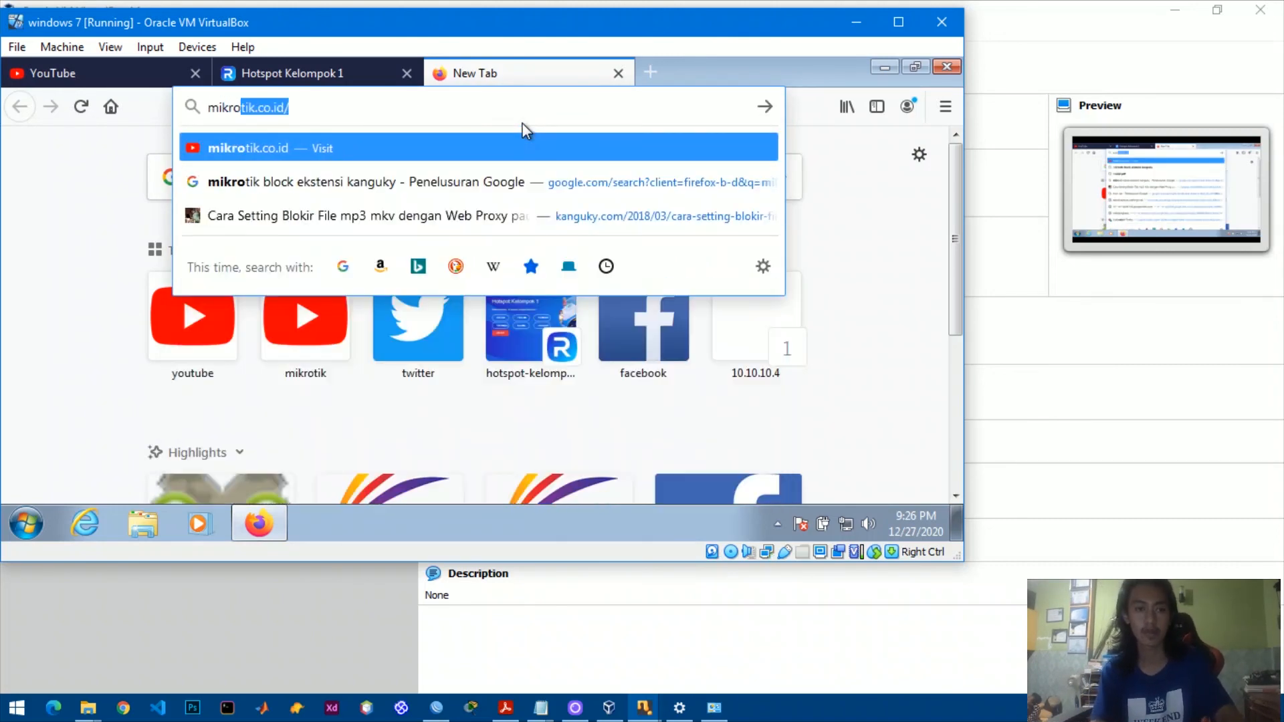
key("Return")
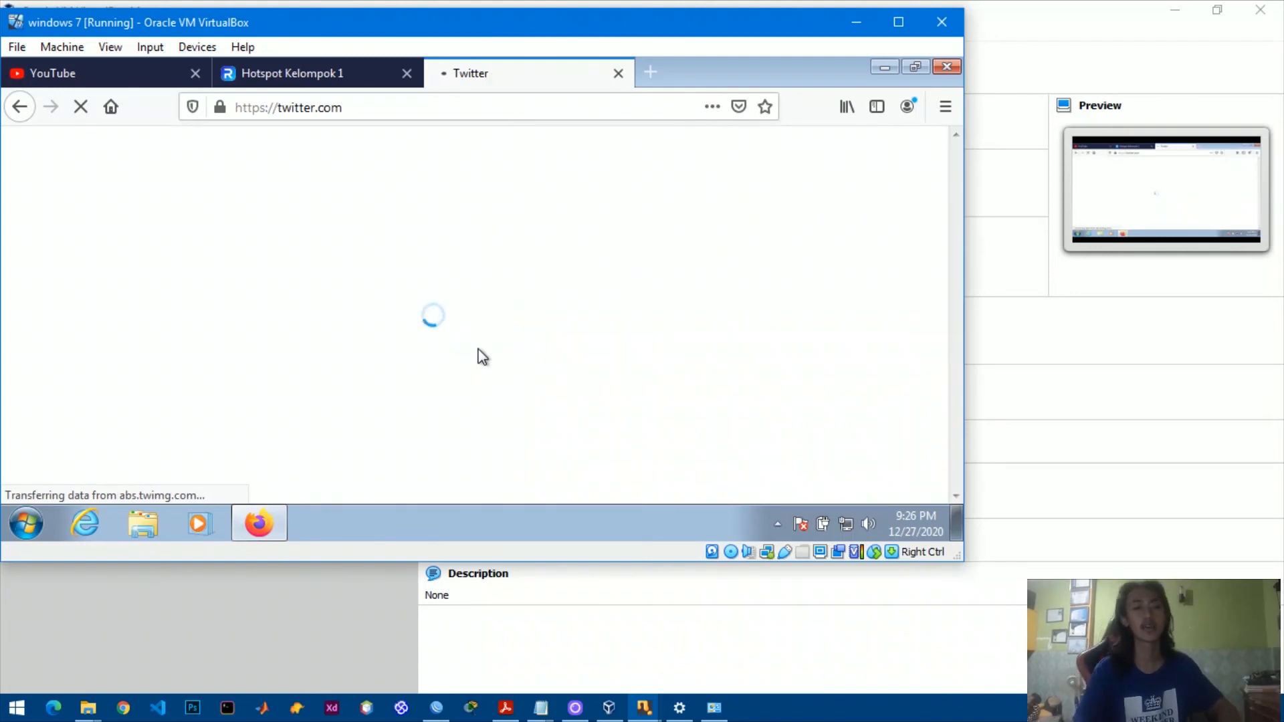
scroll(479, 356, "down", 2)
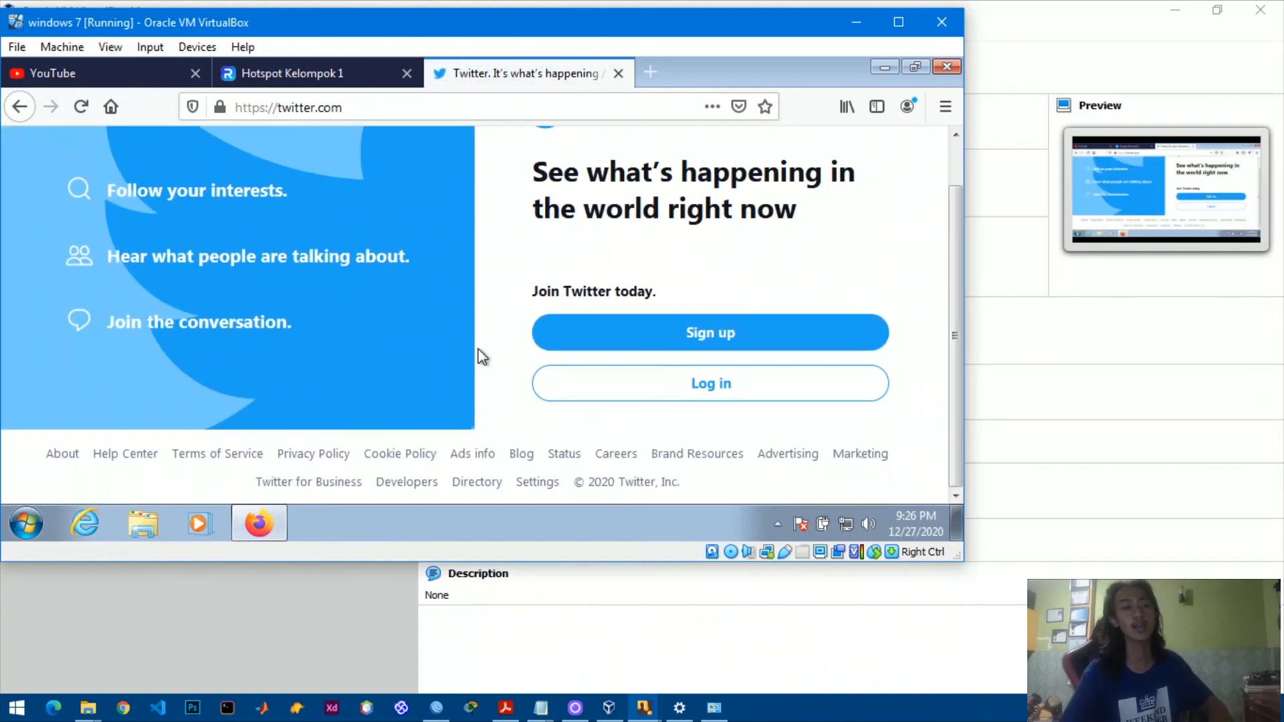
scroll(479, 356, "up", 1)
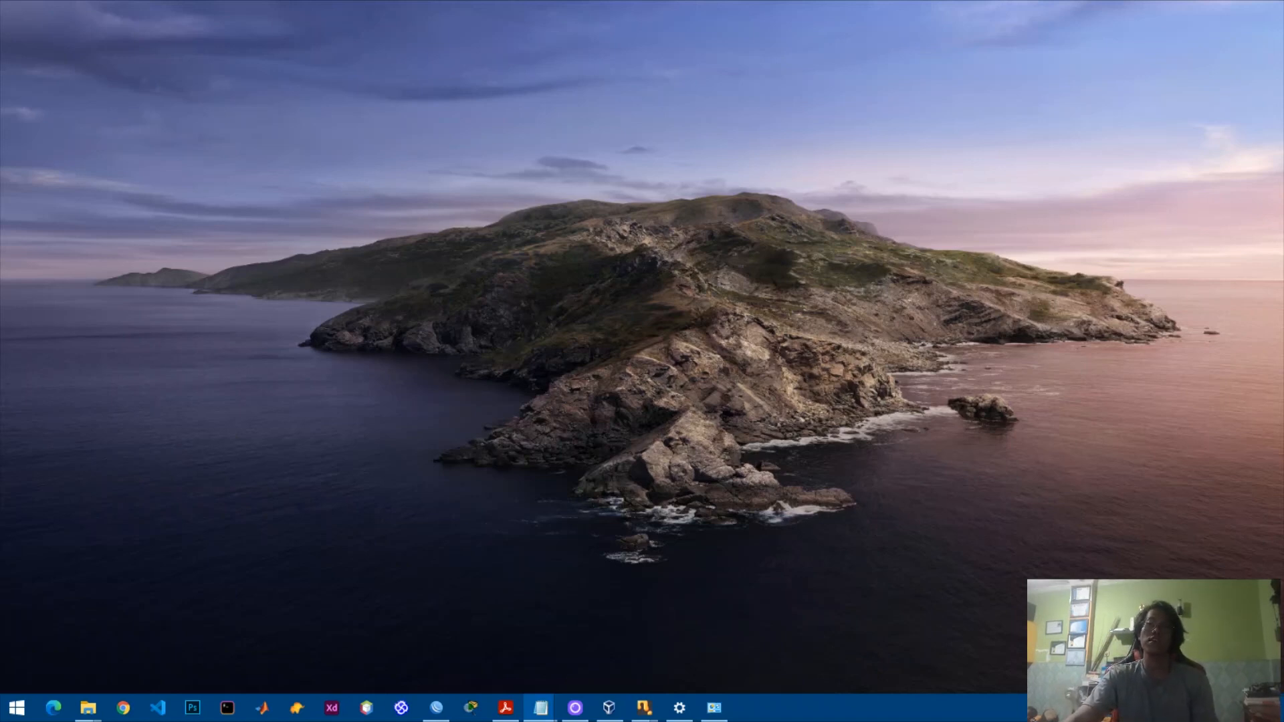
Refresh the desktop, maximize WinBox, and open the Web Proxy Access list under IP > Web Proxy.
right_click(590, 2)
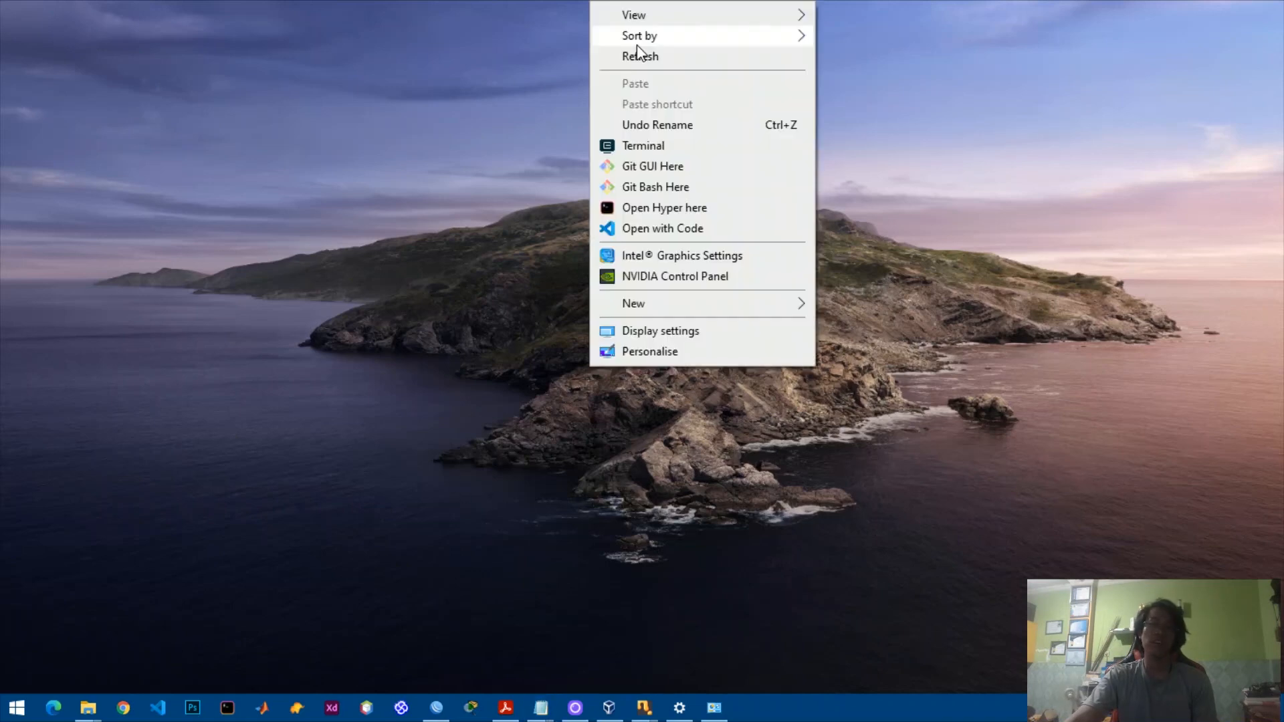
left_click(639, 55)
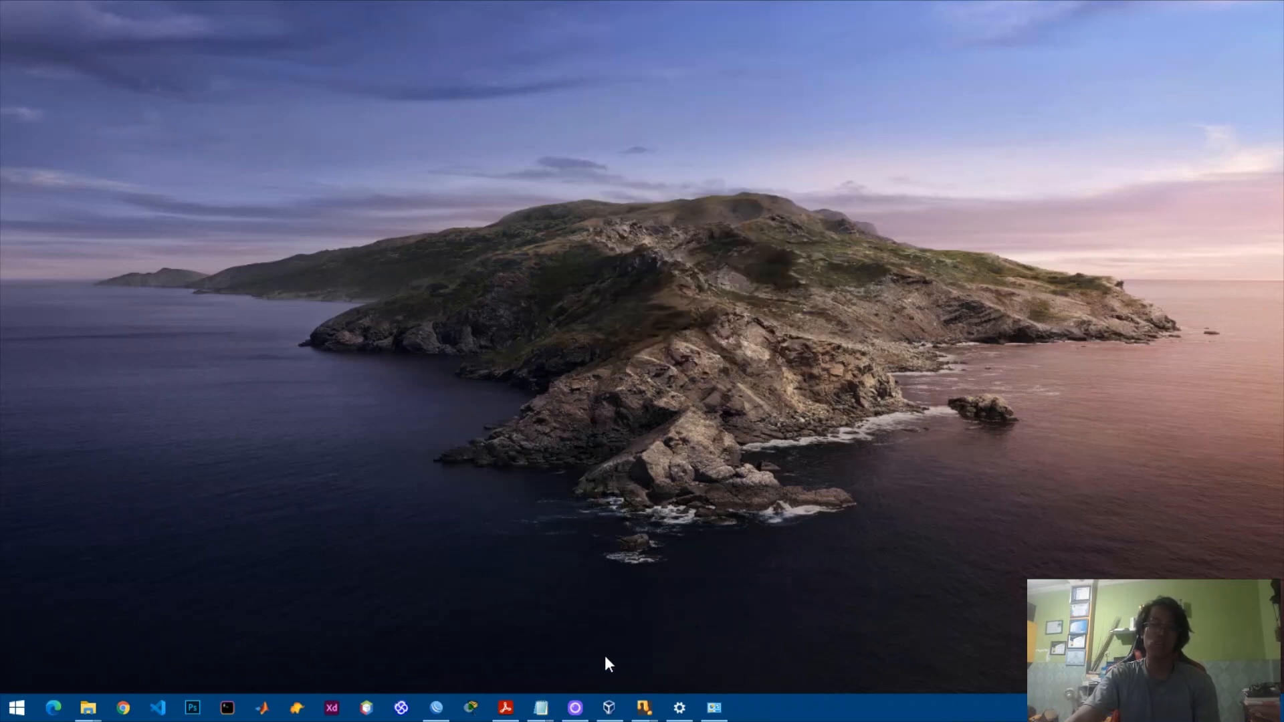
left_click(429, 709)
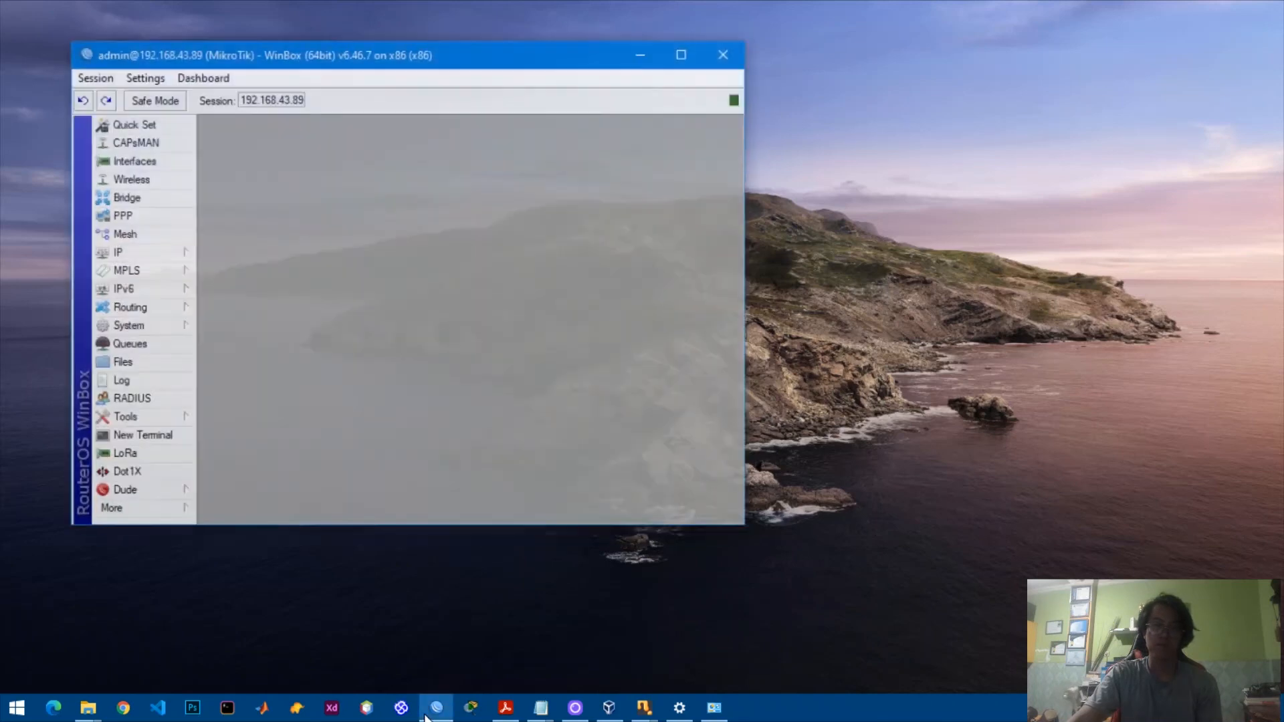
left_click(687, 33)
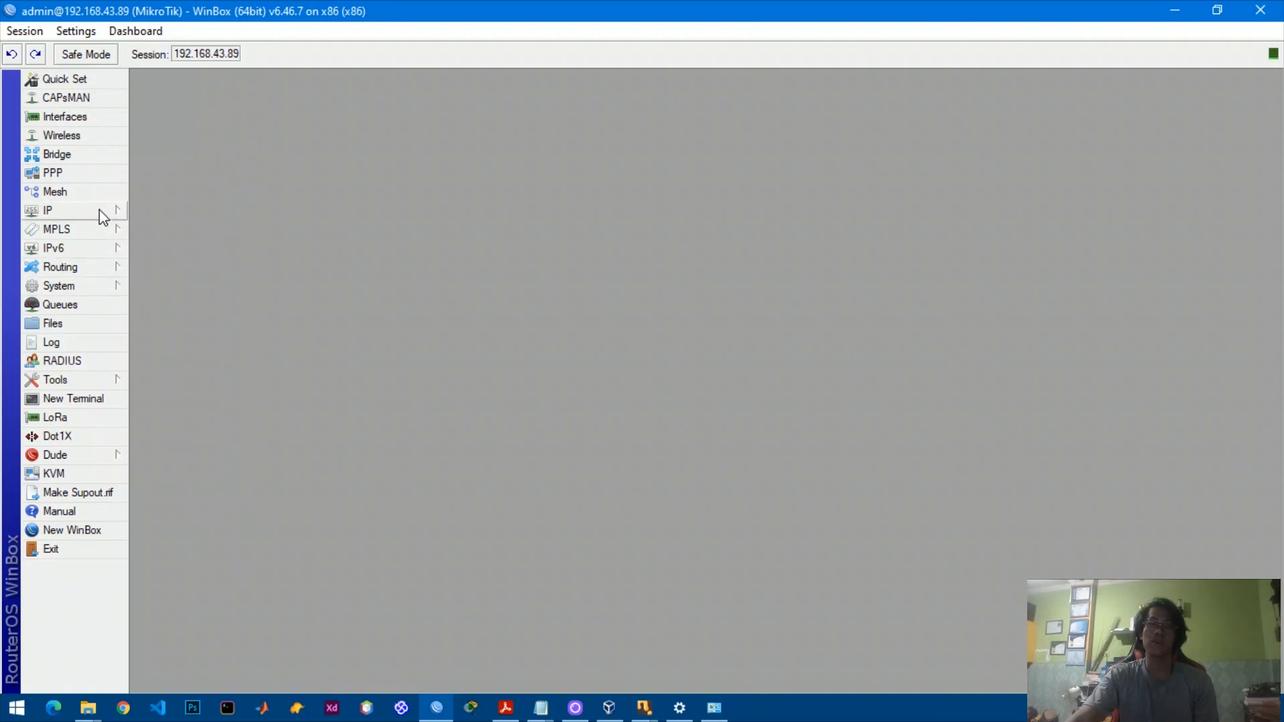
left_click(115, 217)
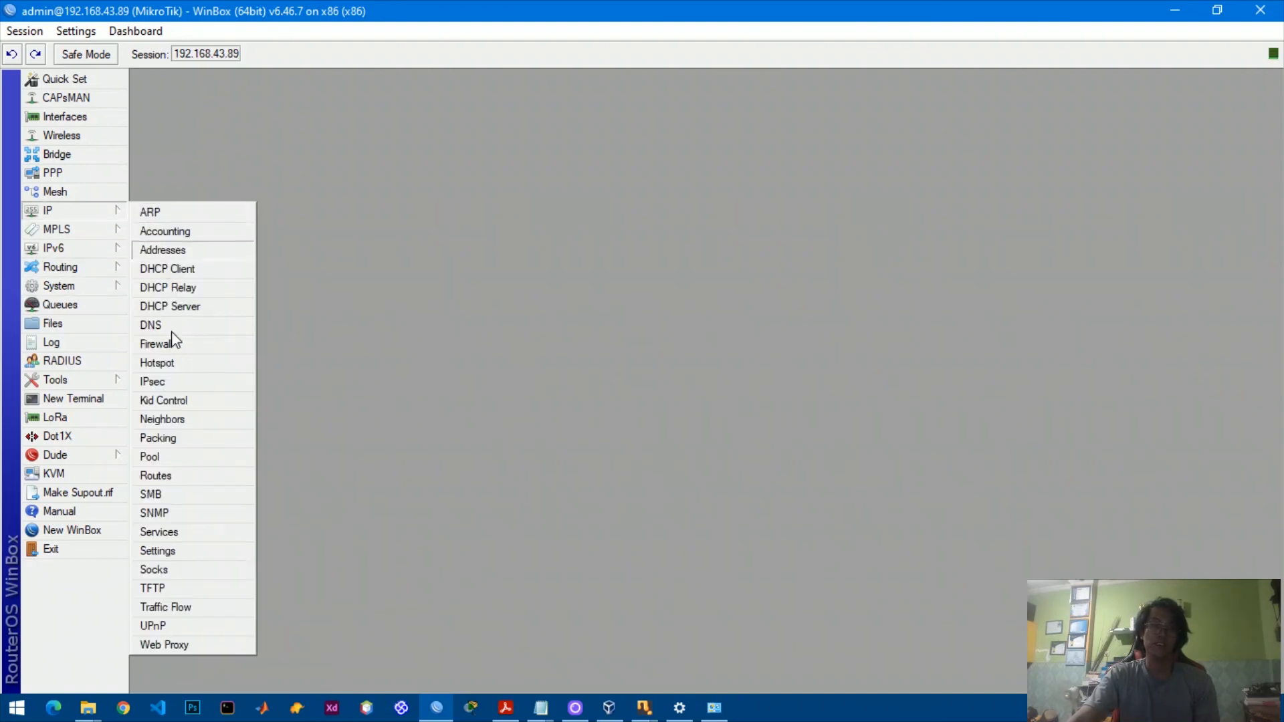
left_click(178, 646)
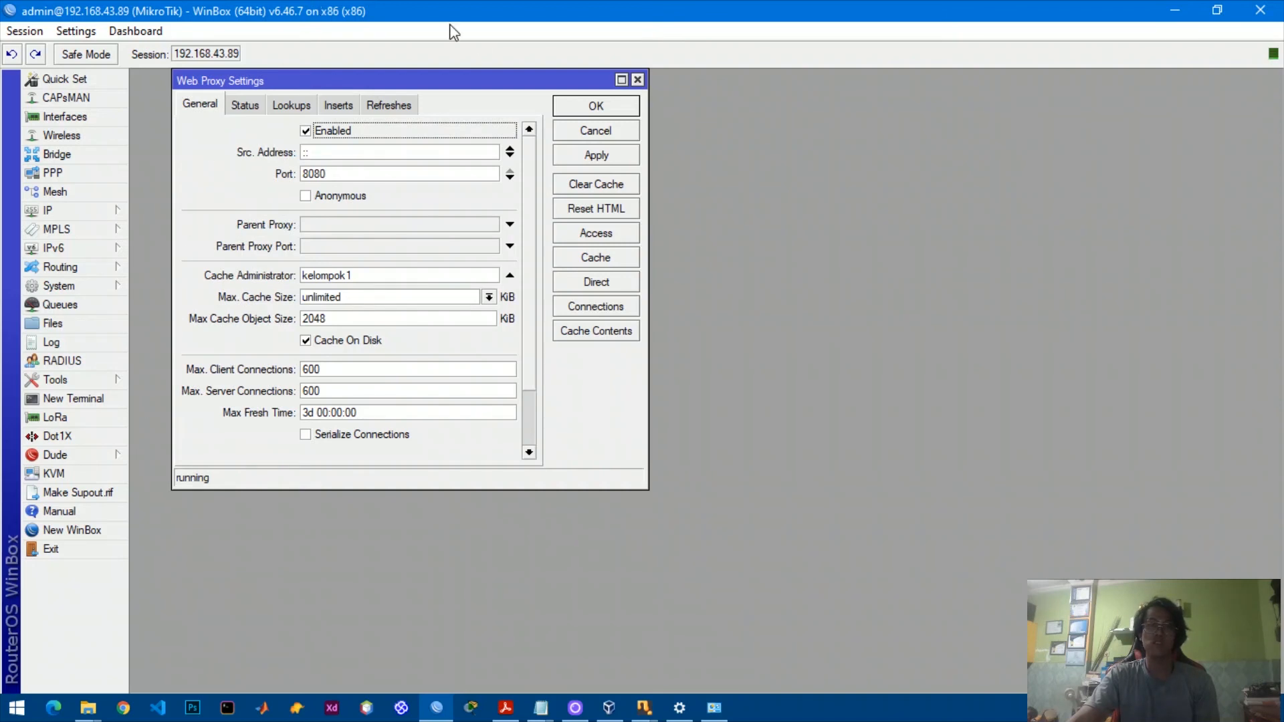
left_click(597, 234)
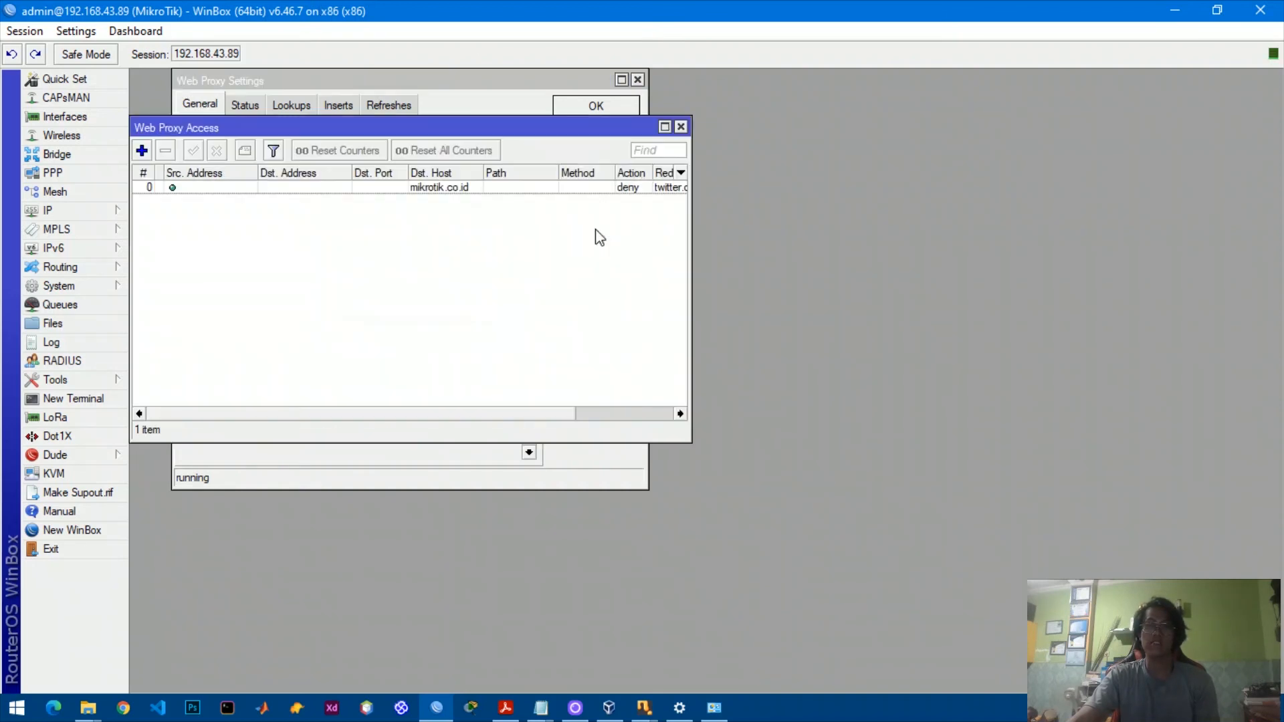
Add a Web Proxy Access rule with path *.pdf and action deny.
left_click(142, 151)
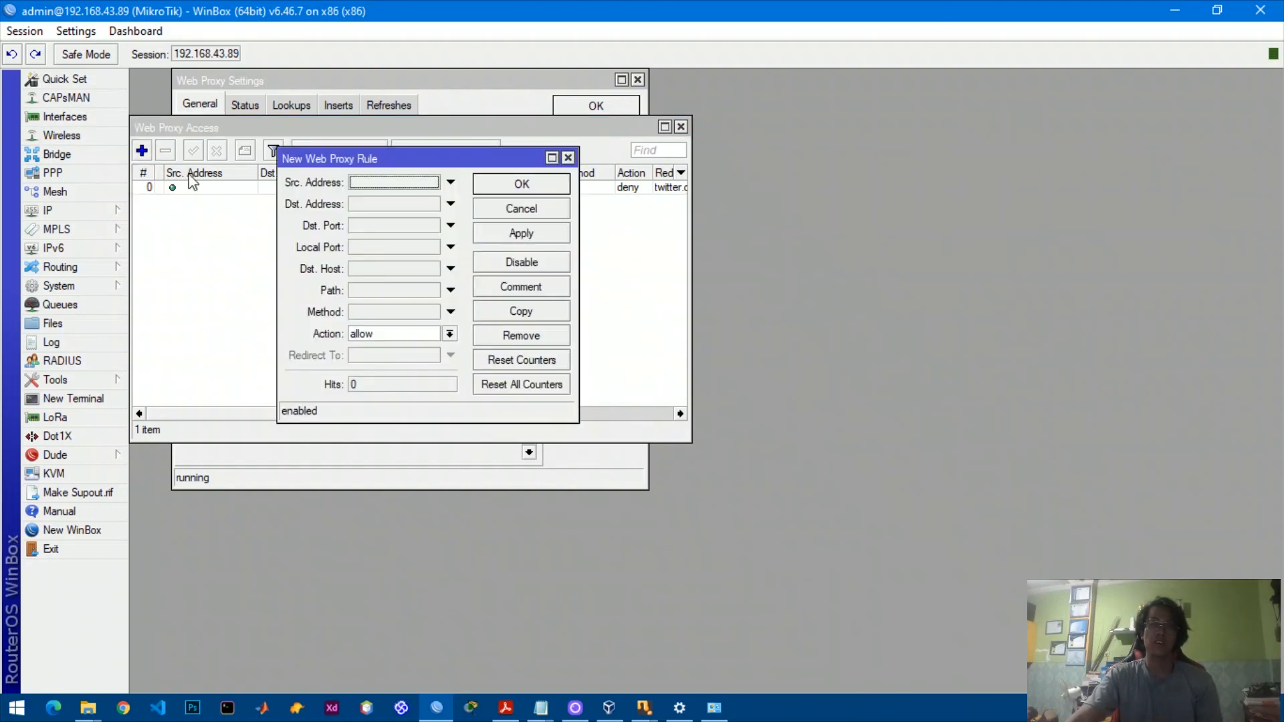
left_click(393, 293)
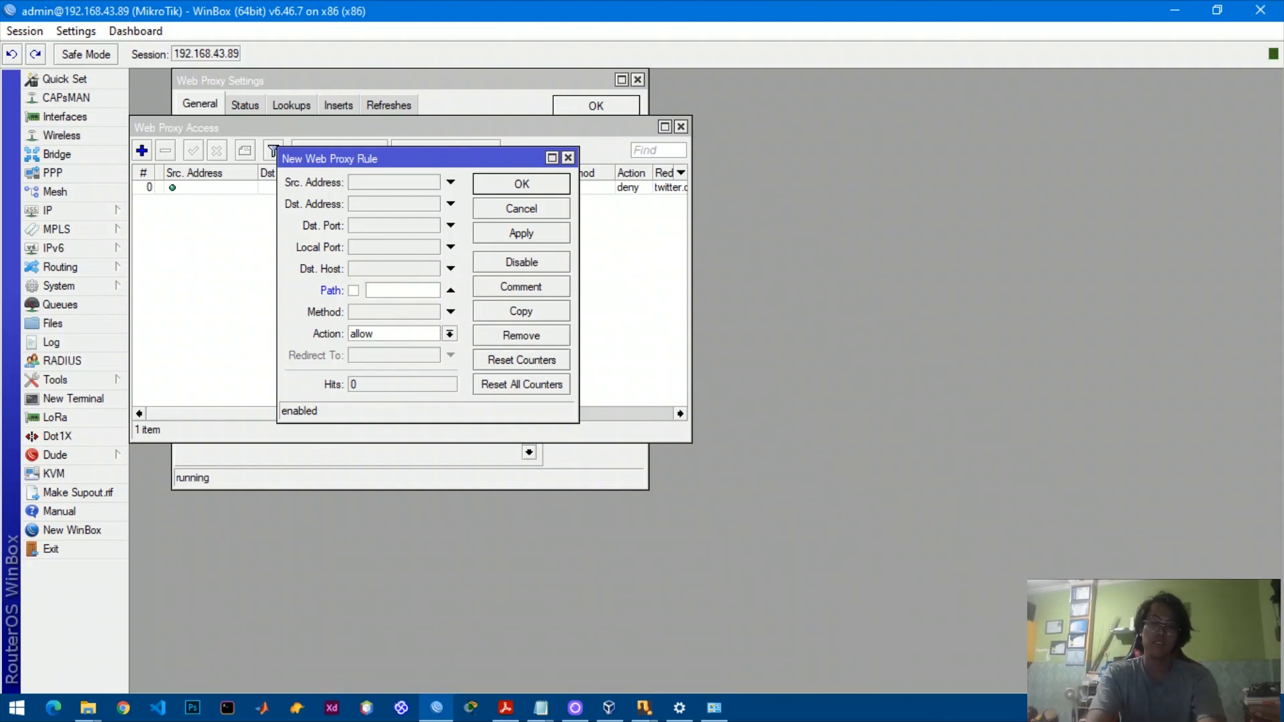
type("*")
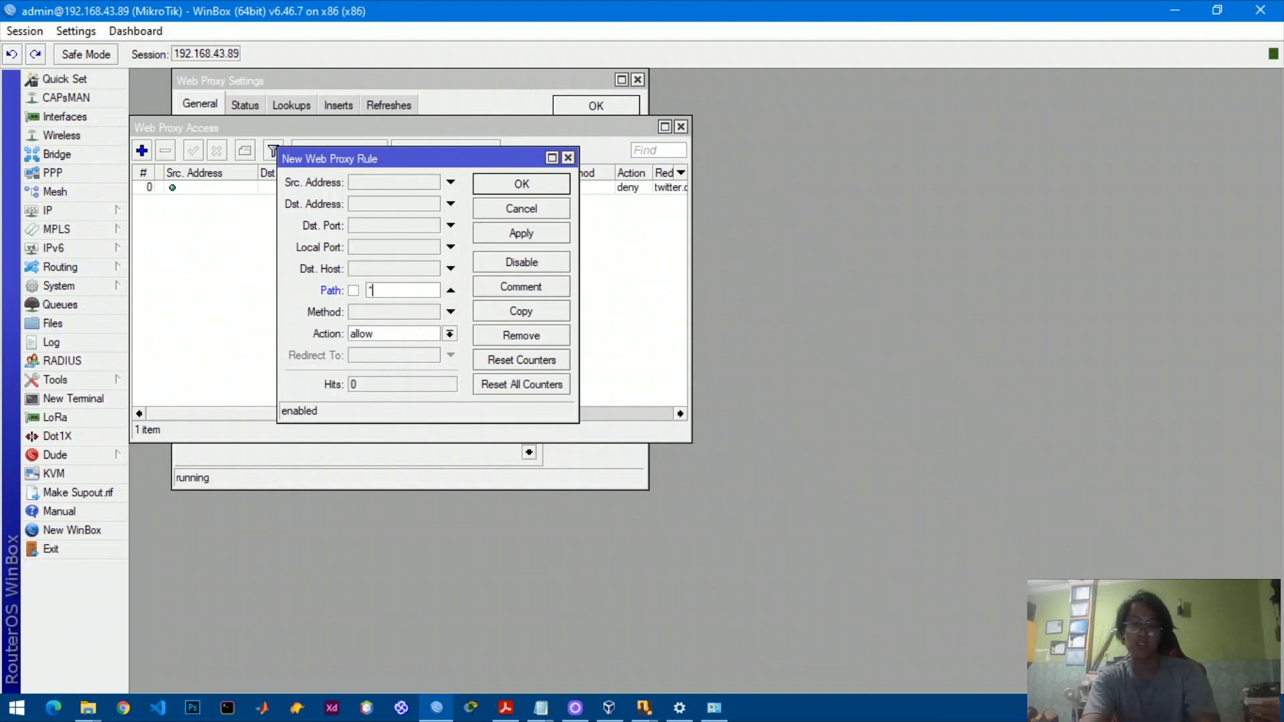
type(".pdf")
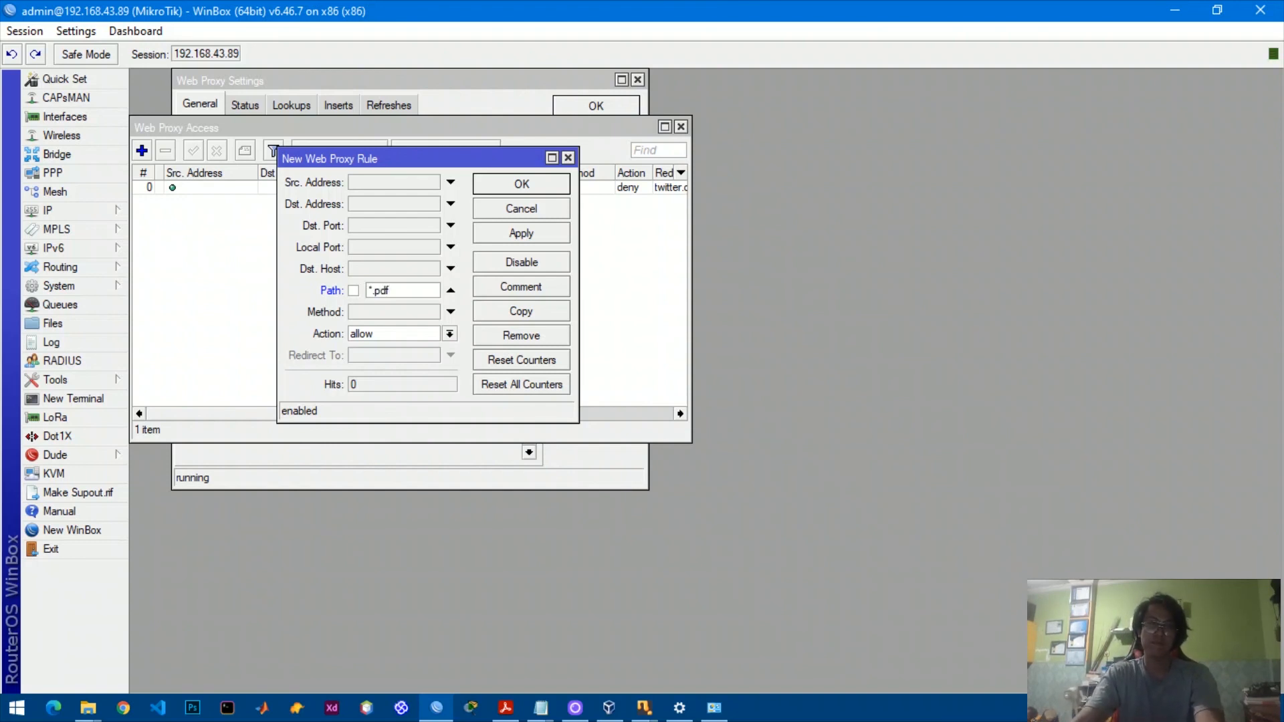
left_click(428, 334)
left_click(378, 361)
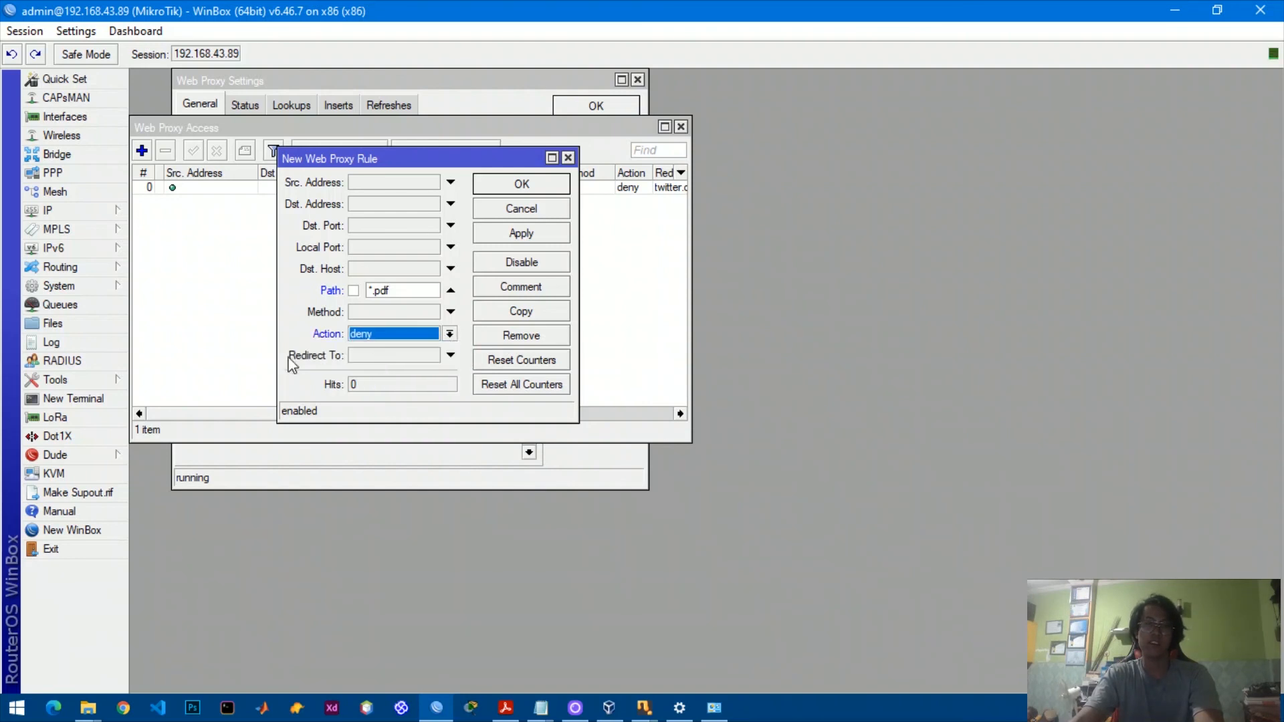
left_click(521, 233)
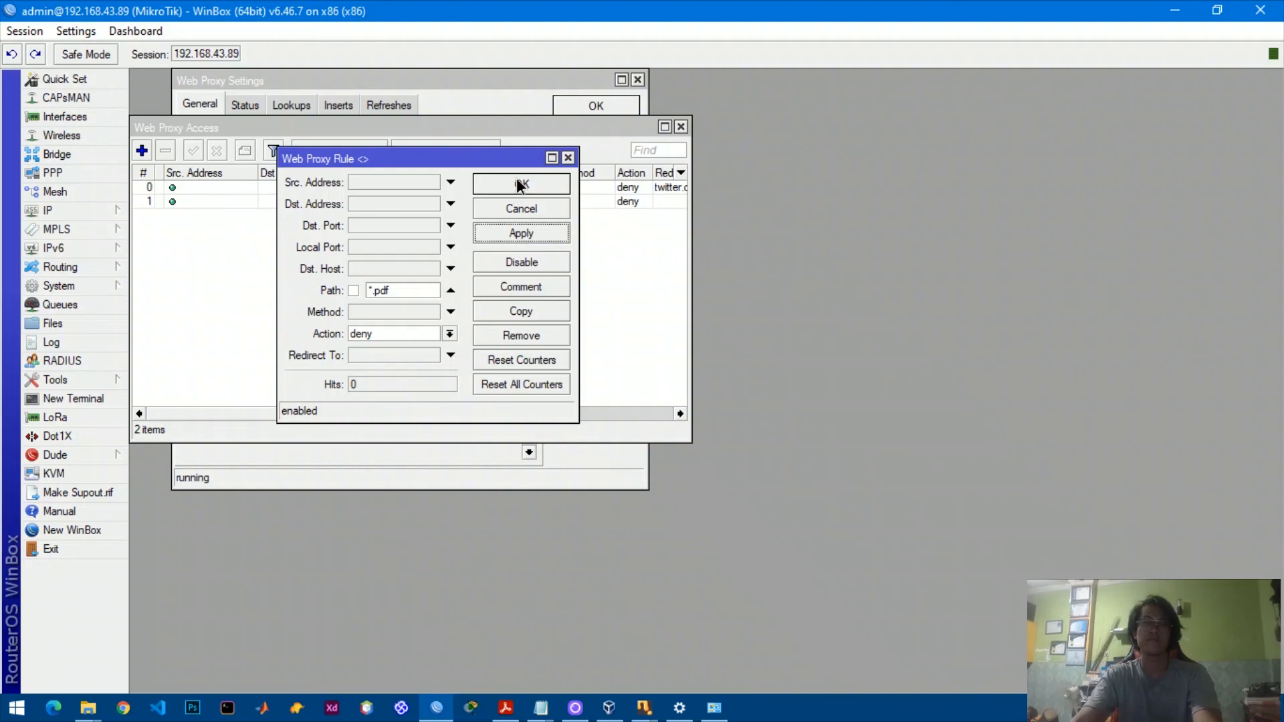
left_click(520, 184)
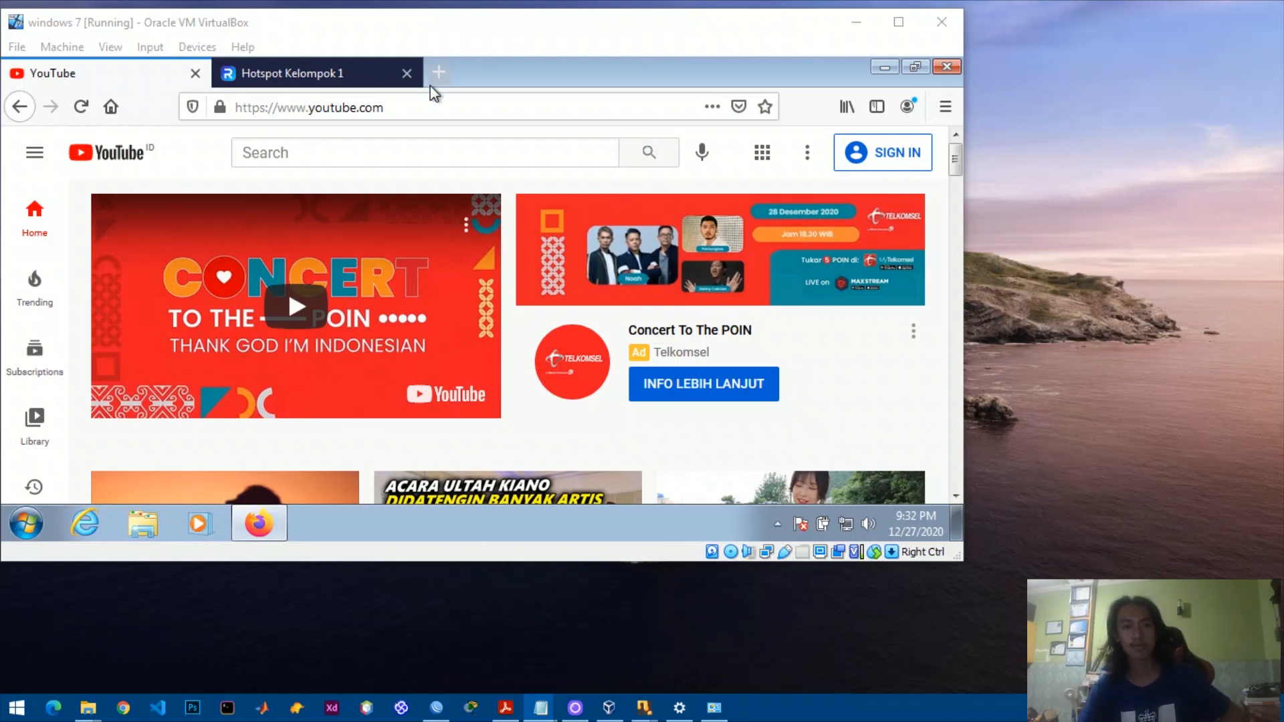
In a new tab, search Google for 'download file pdf' and open the P4TK Matematika PDF result.
left_click(440, 72)
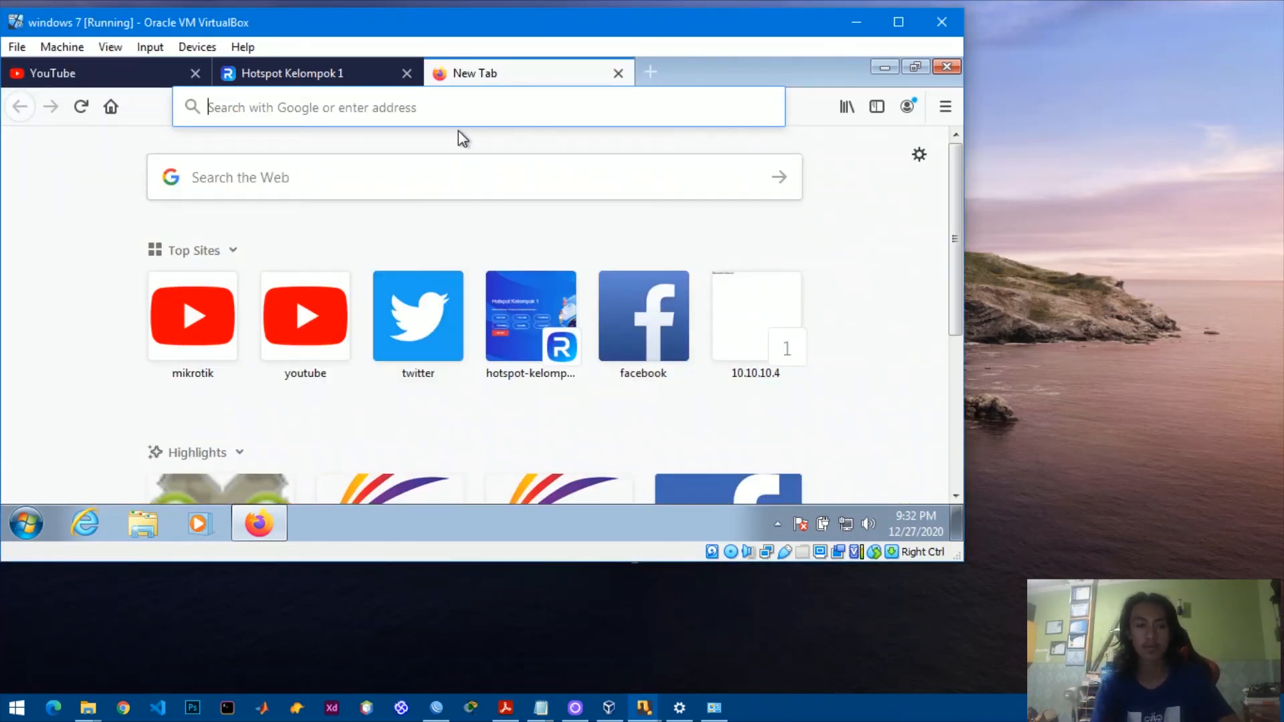
type("do")
key("Down")
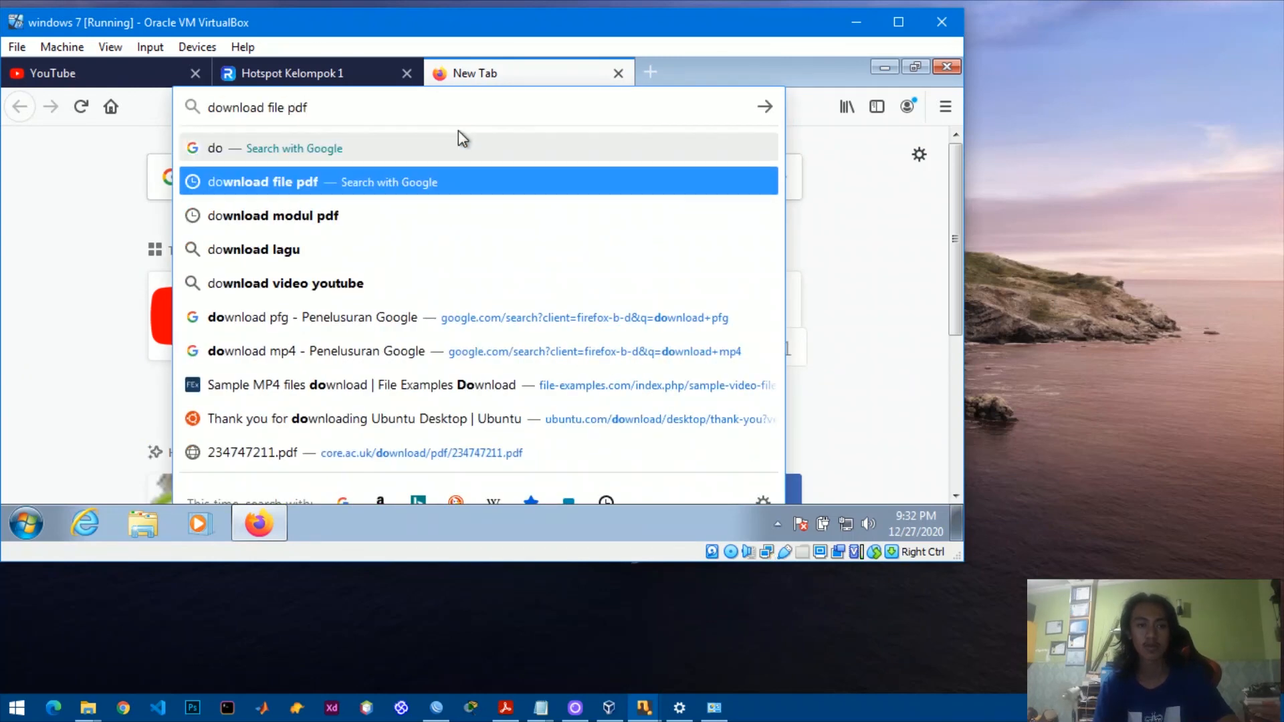
key("Return")
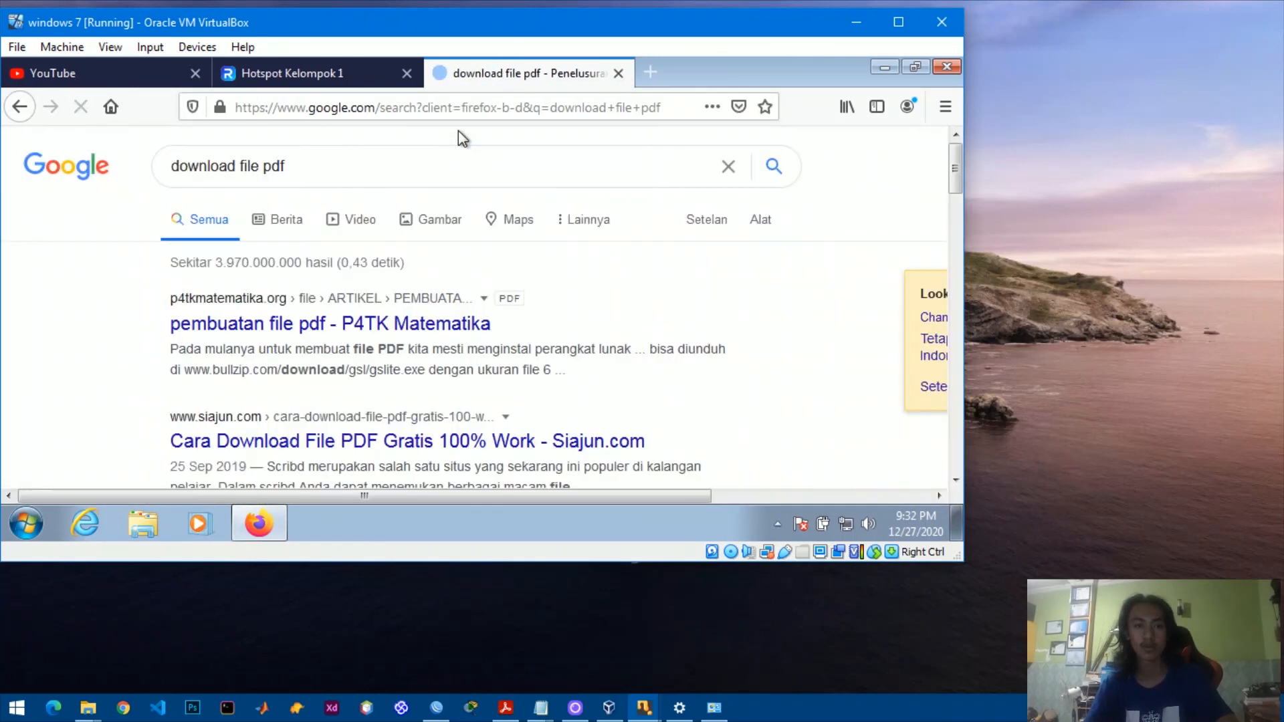
left_click(391, 330)
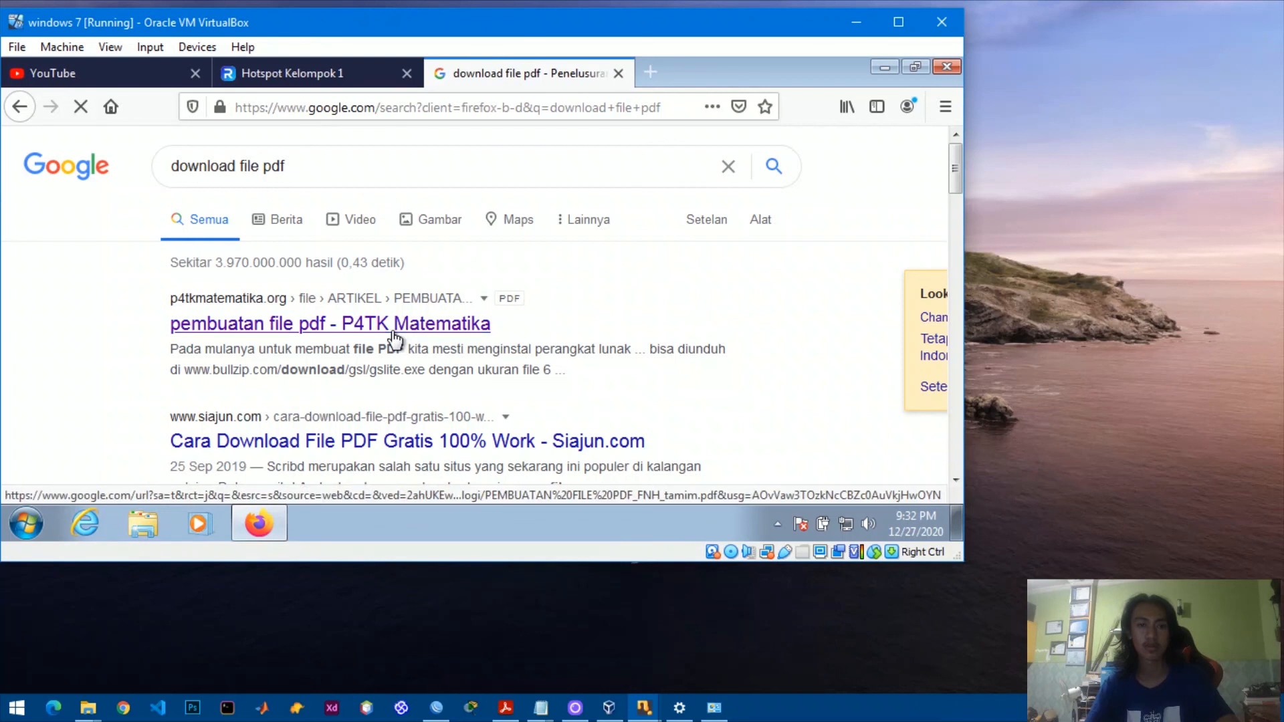